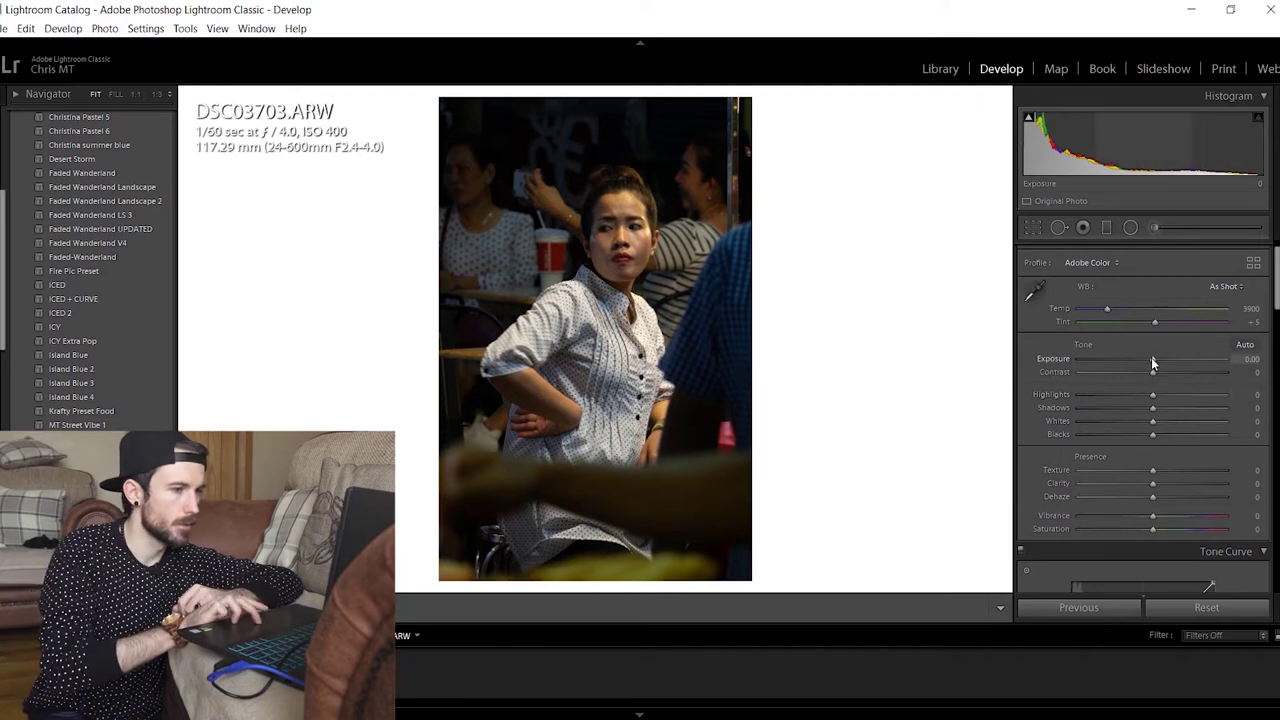
Set the photo's Exposure to +0.63 and Highlights to −22
drag(1152, 362, 1162, 367)
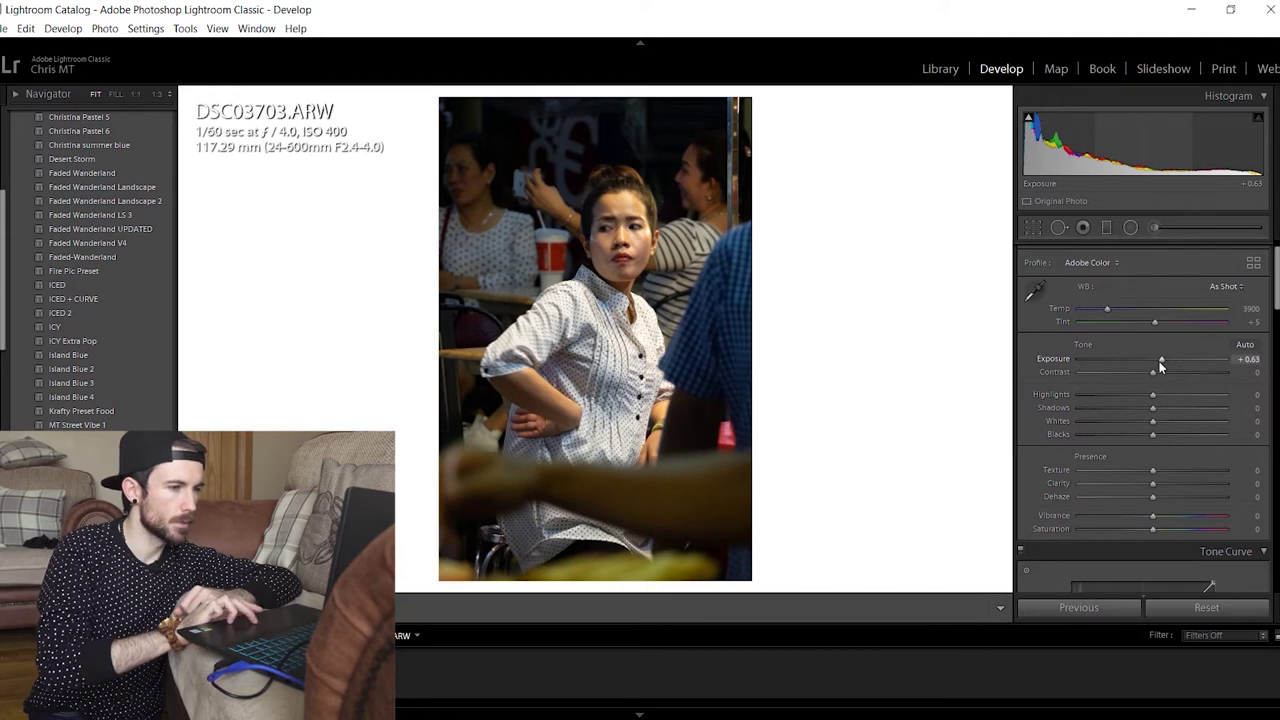
drag(1153, 400, 1146, 398)
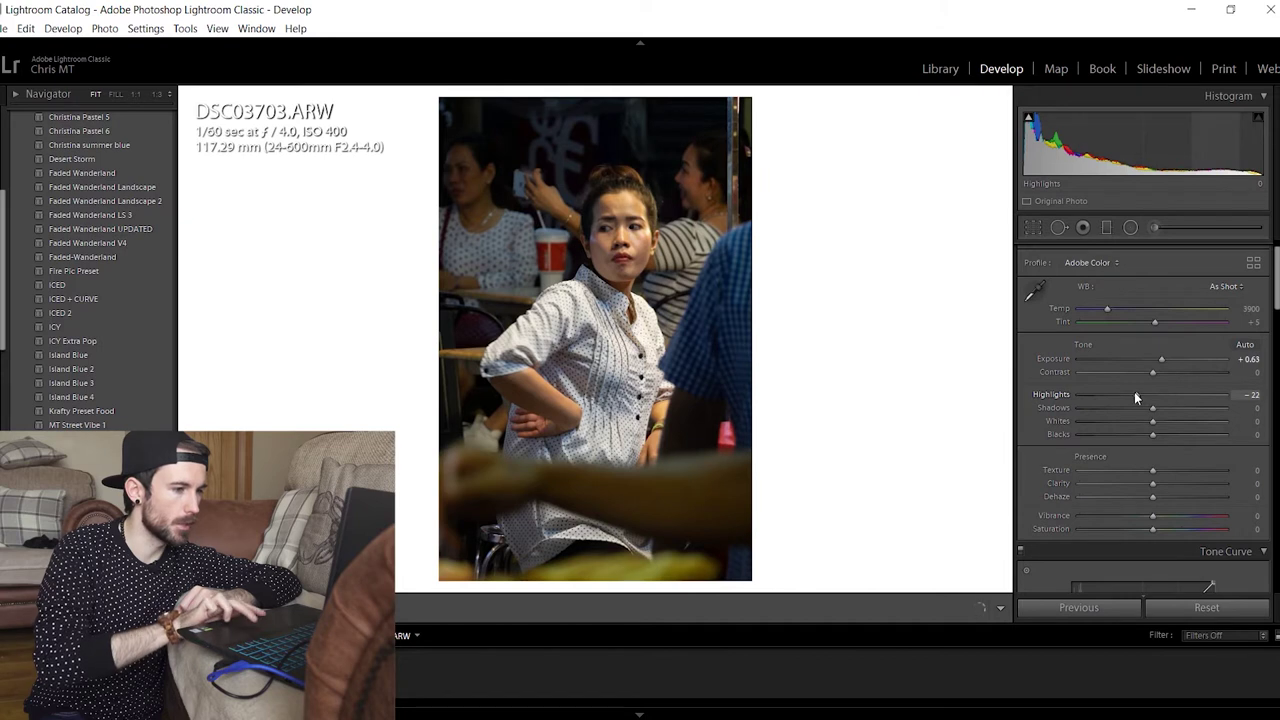
Examine the highlights on the woman's face up close, then return to the full photo
click(638, 221)
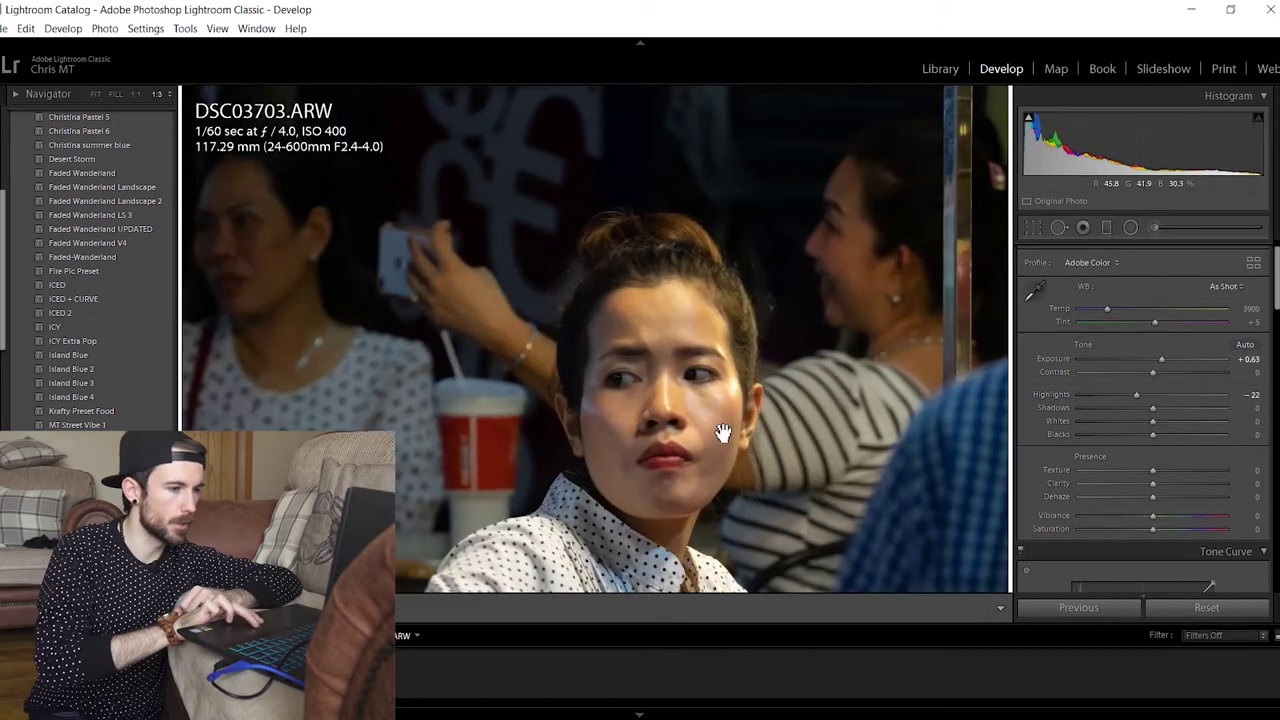
click(723, 434)
click(800, 442)
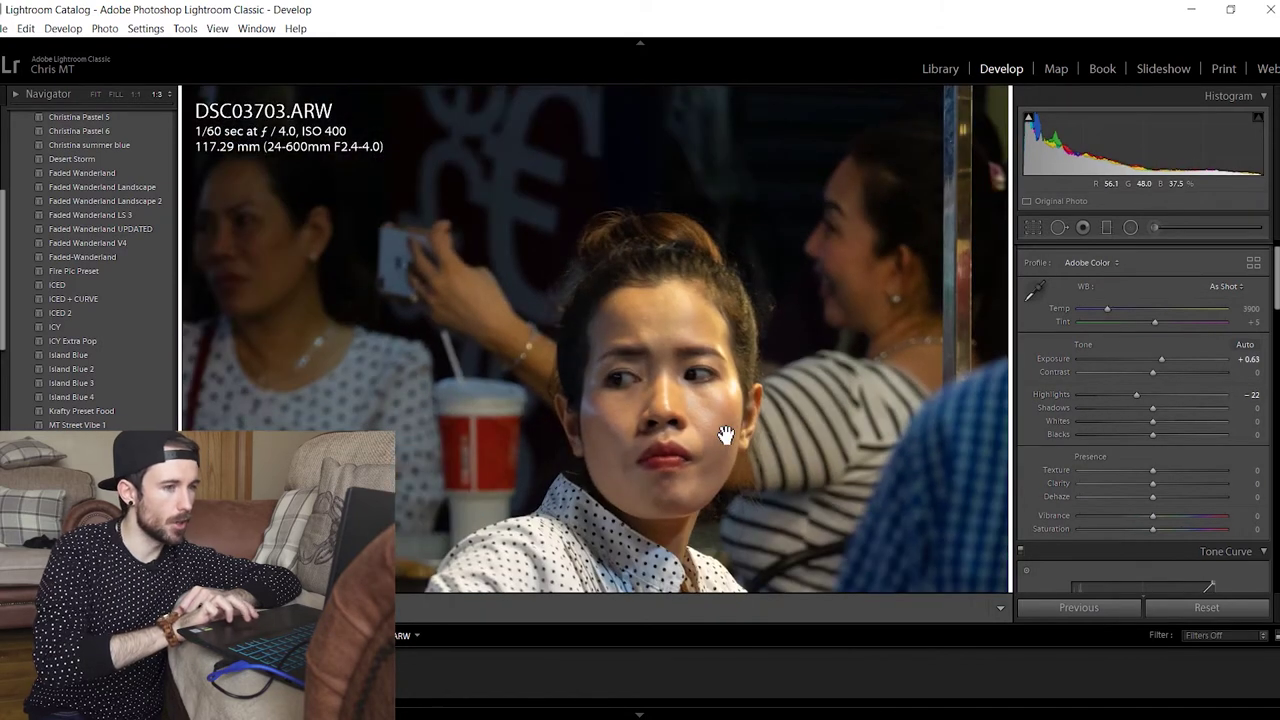
key(ctrl+equal)
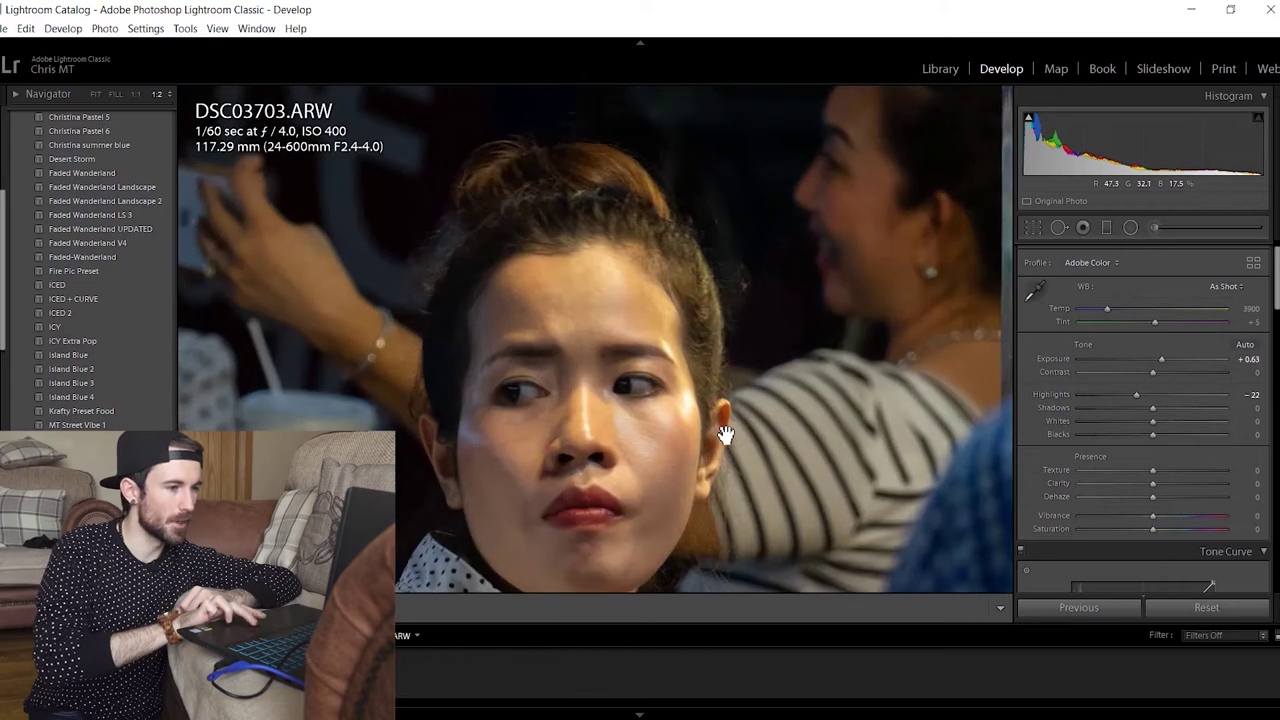
key(ctrl+minus)
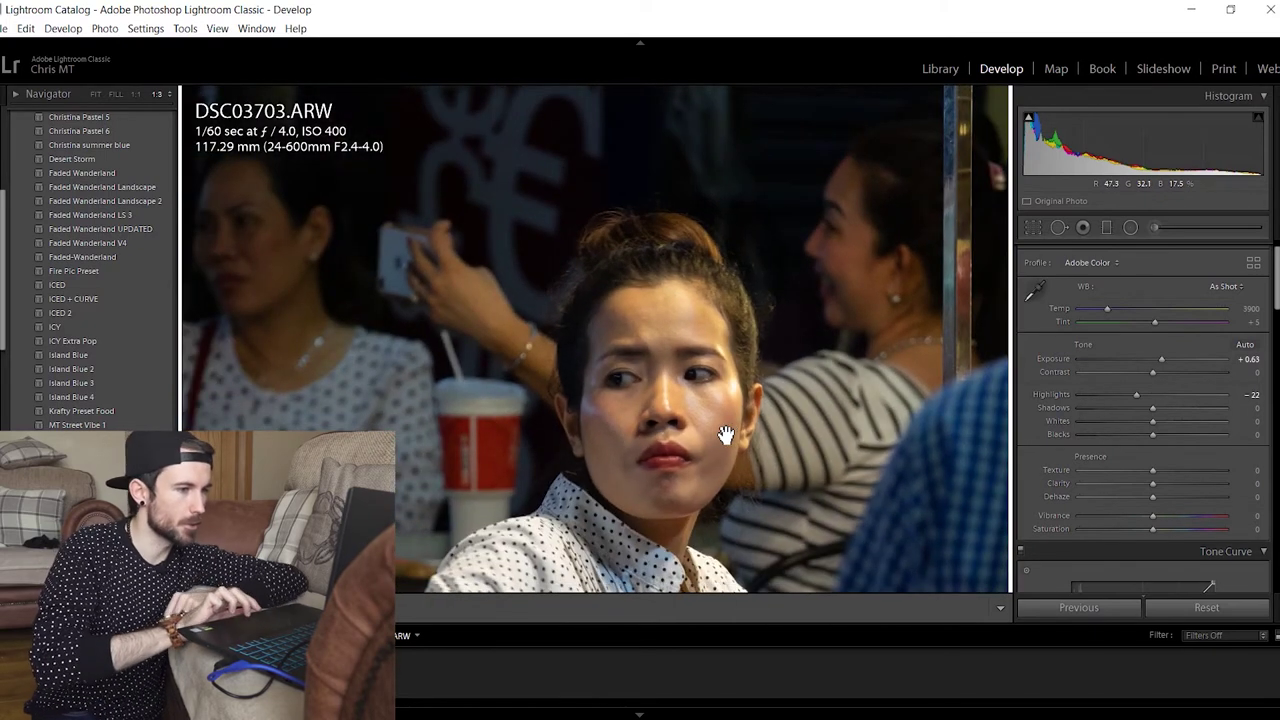
key(z)
key(z)
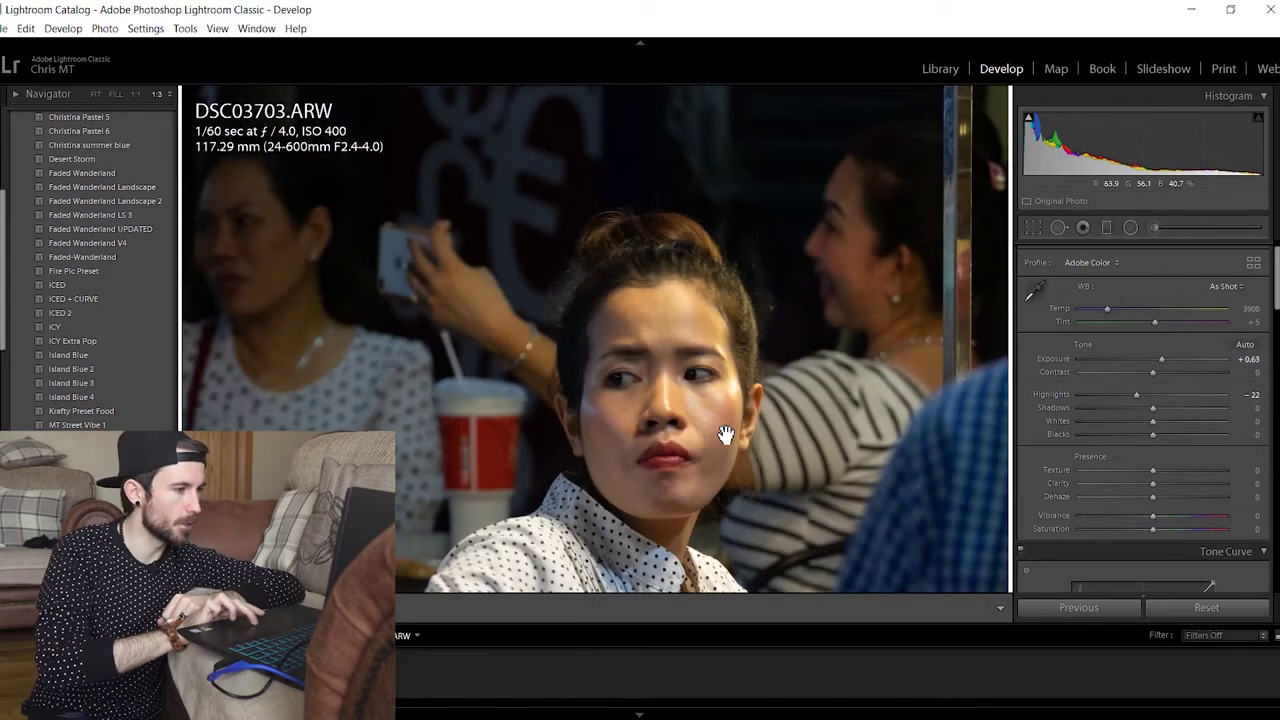
click(726, 435)
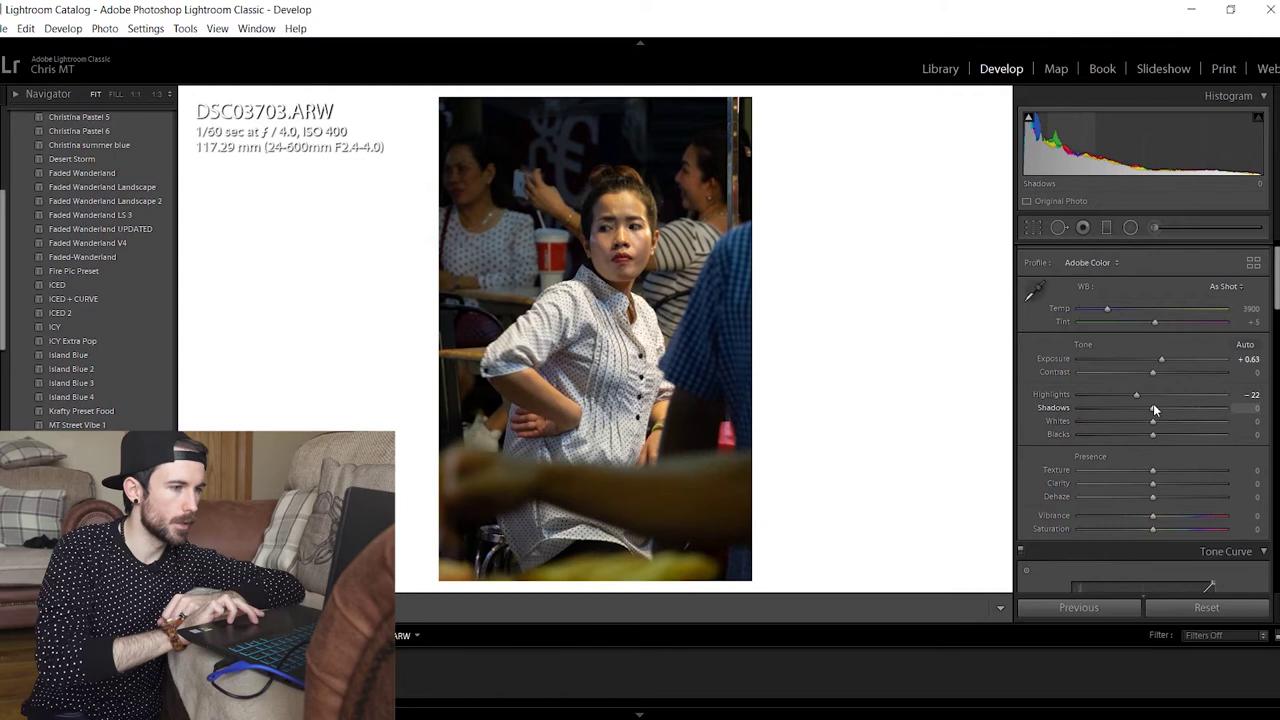
Set Shadows to +46, Whites to +37 and Blacks to −5, checking the whites with the clipping preview
drag(1155, 406, 1185, 410)
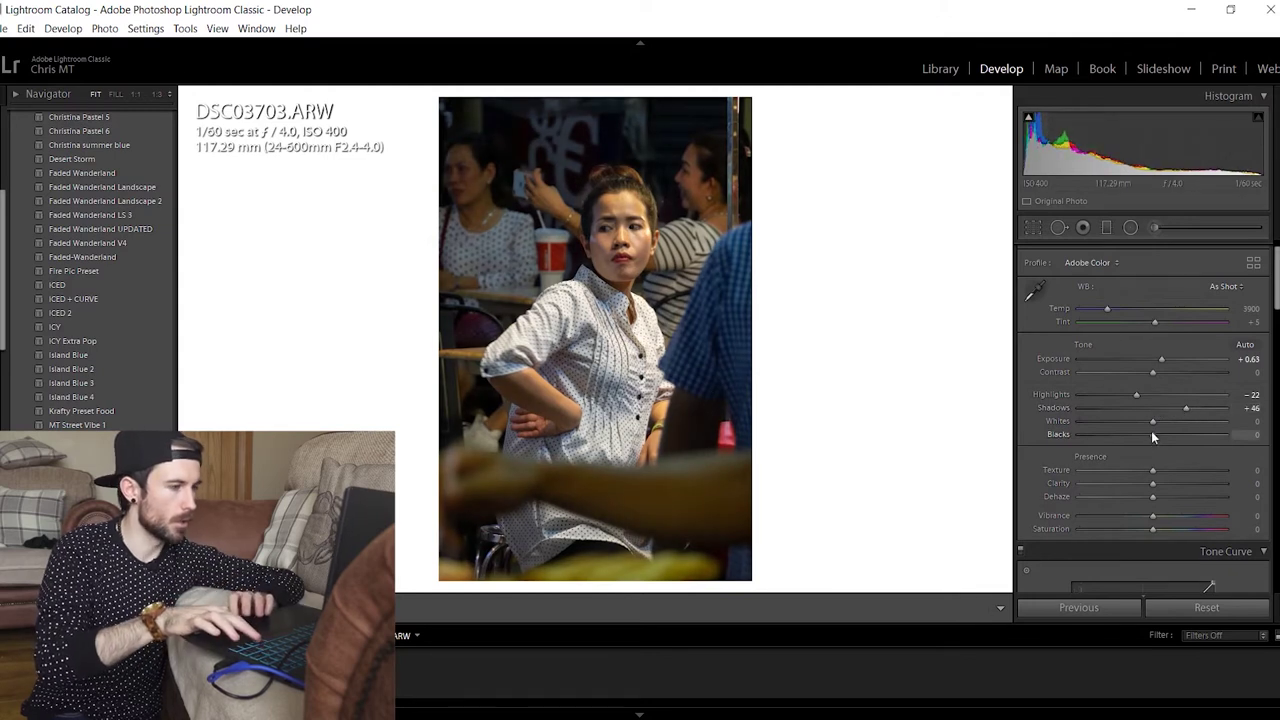
alt+click(1154, 420)
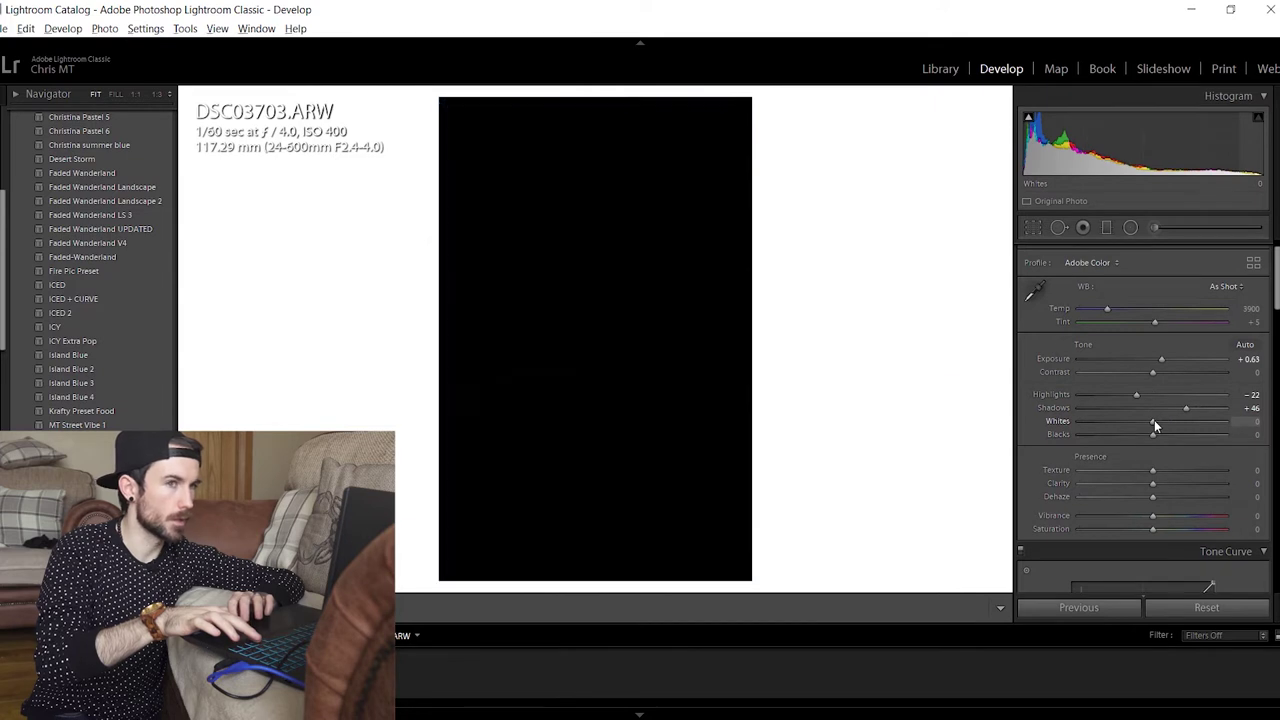
alt+click(1154, 420)
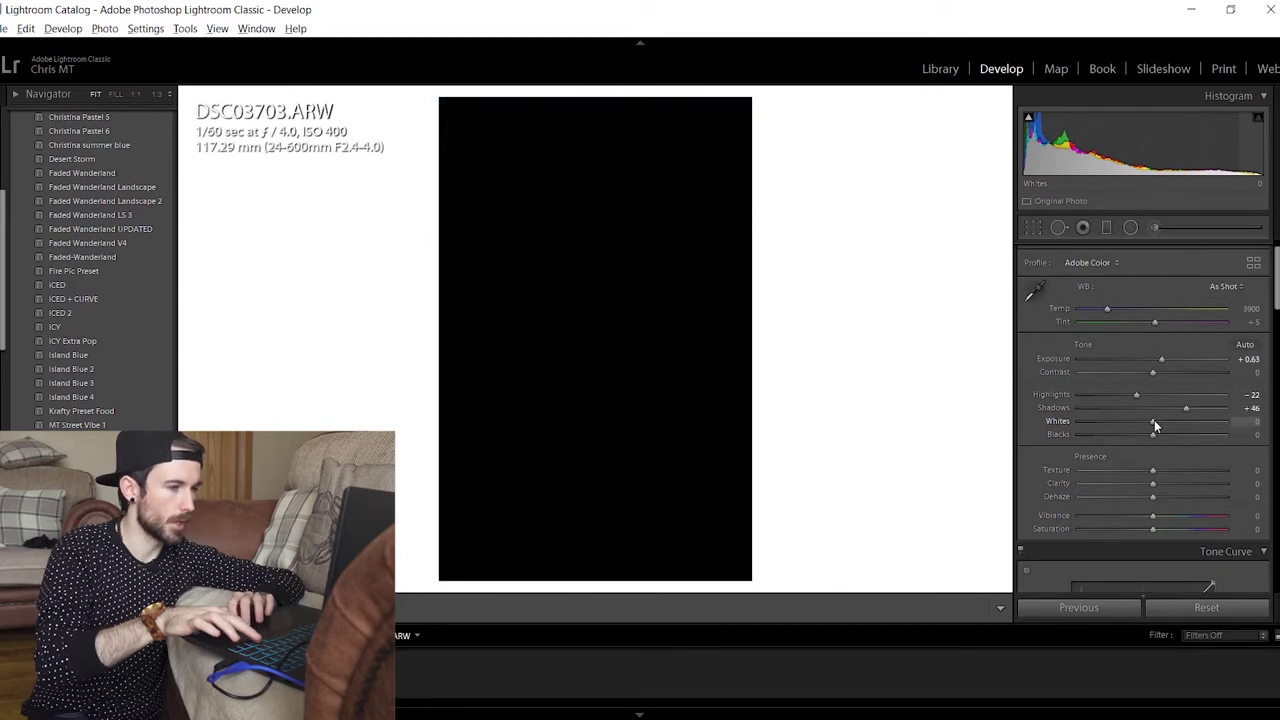
drag(1154, 420, 1180, 426)
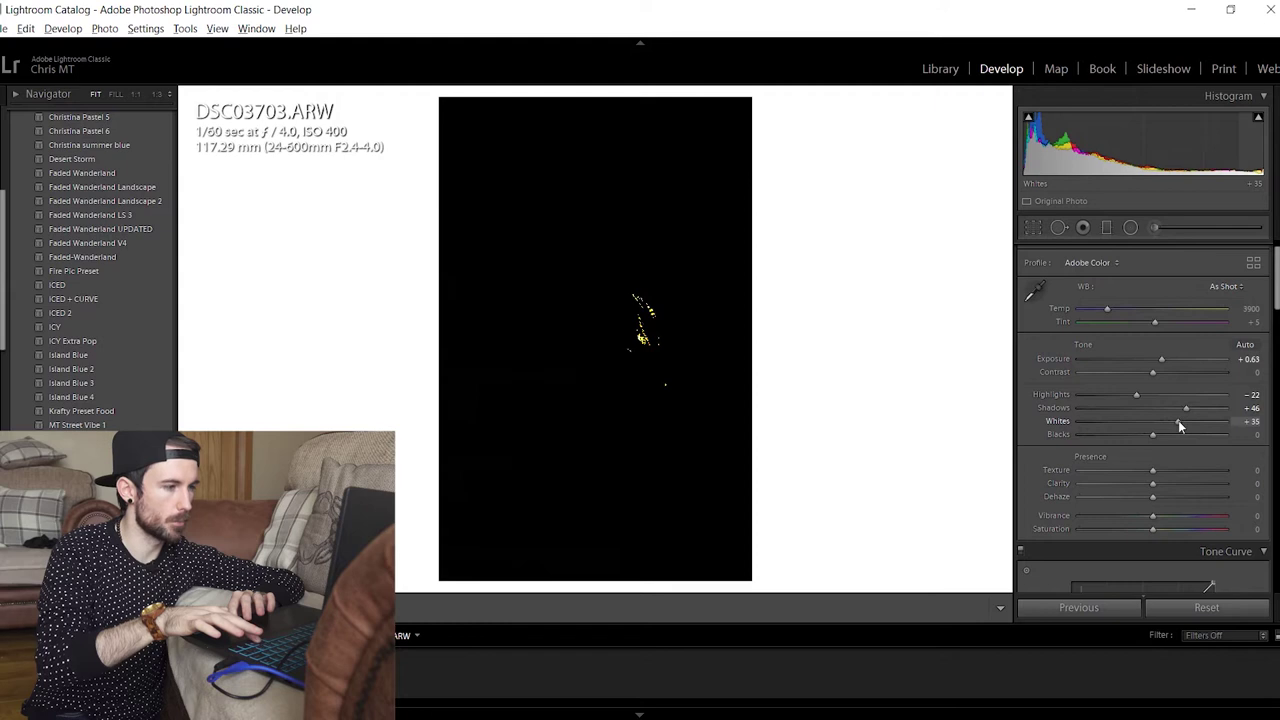
drag(1180, 426, 1180, 421)
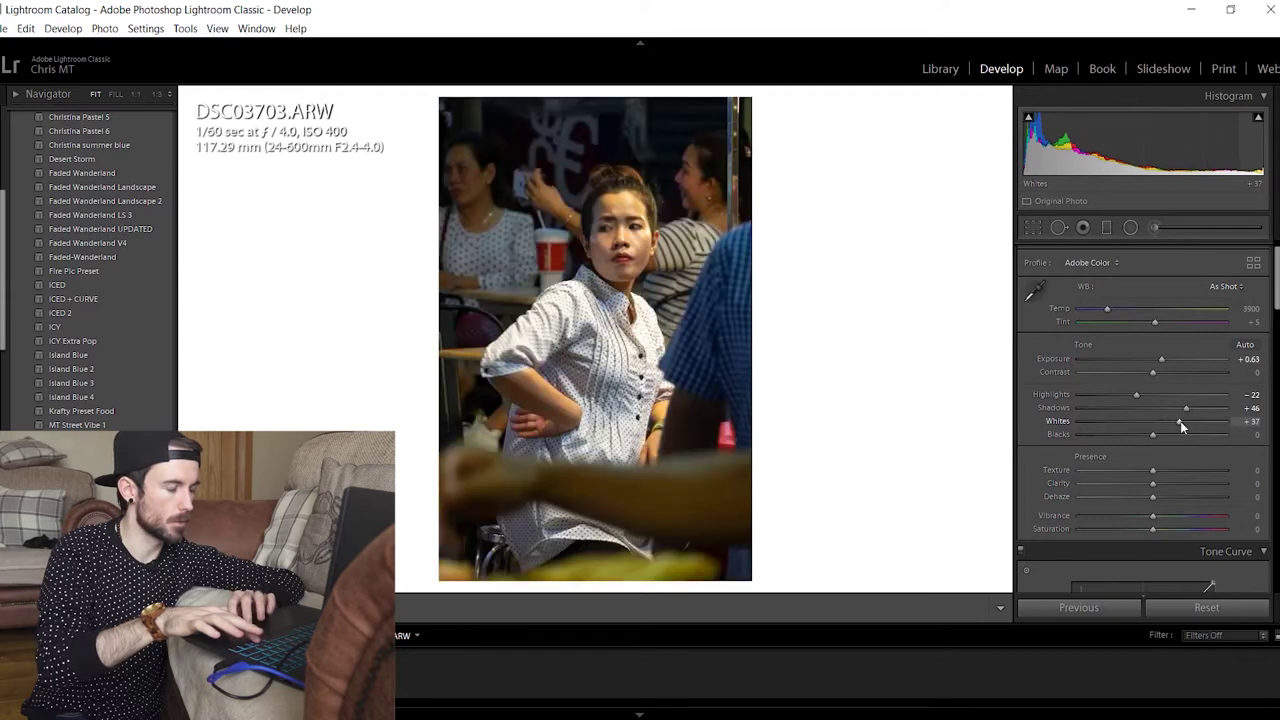
drag(1152, 435, 1148, 438)
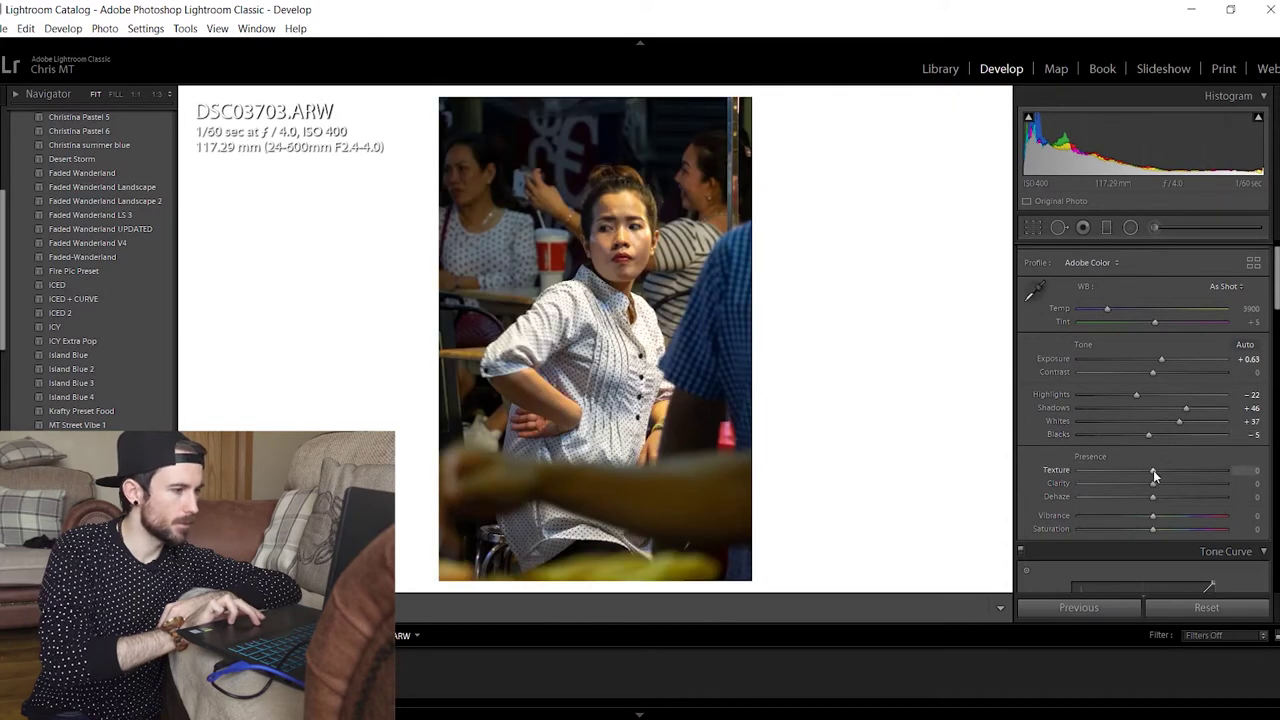
Set the presence values to Texture +10, Clarity −5 and Dehaze +6
mouse_move(1153, 470)
mouse_down()
mouse_move(1162, 477)
mouse_move(1142, 487)
mouse_move(1181, 490)
mouse_move(1150, 490)
mouse_up()
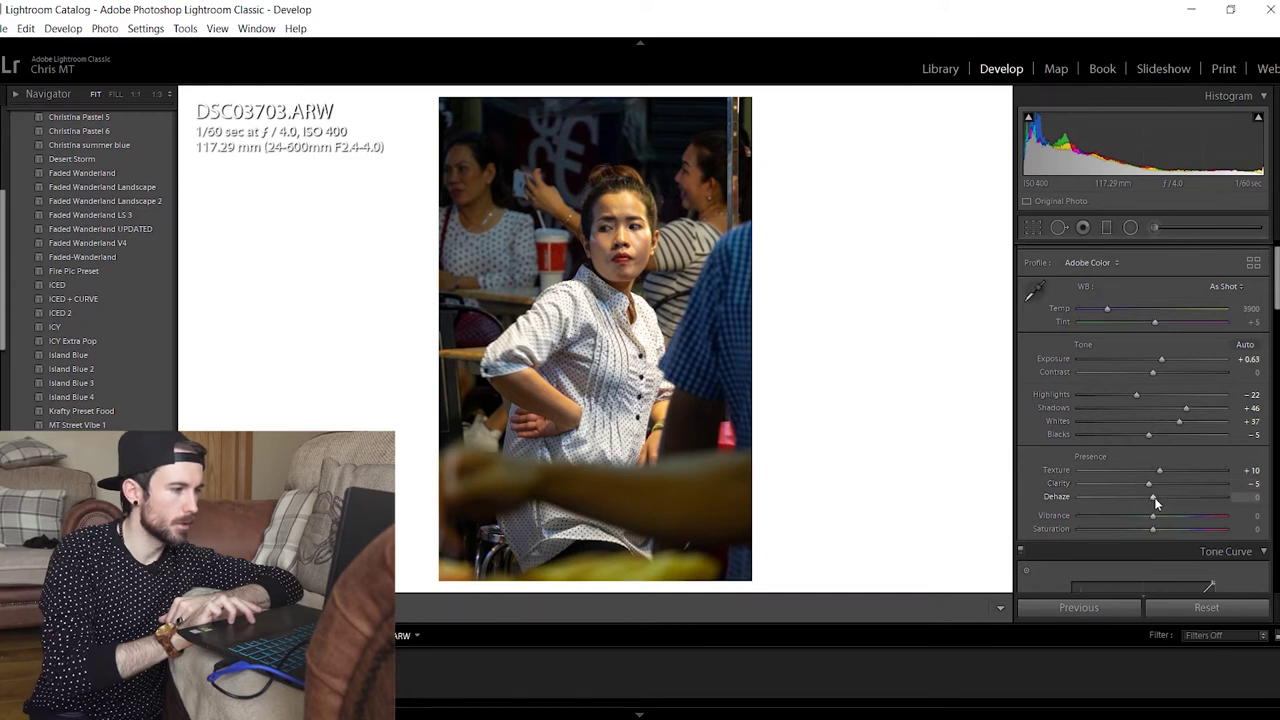
drag(1154, 497, 1158, 498)
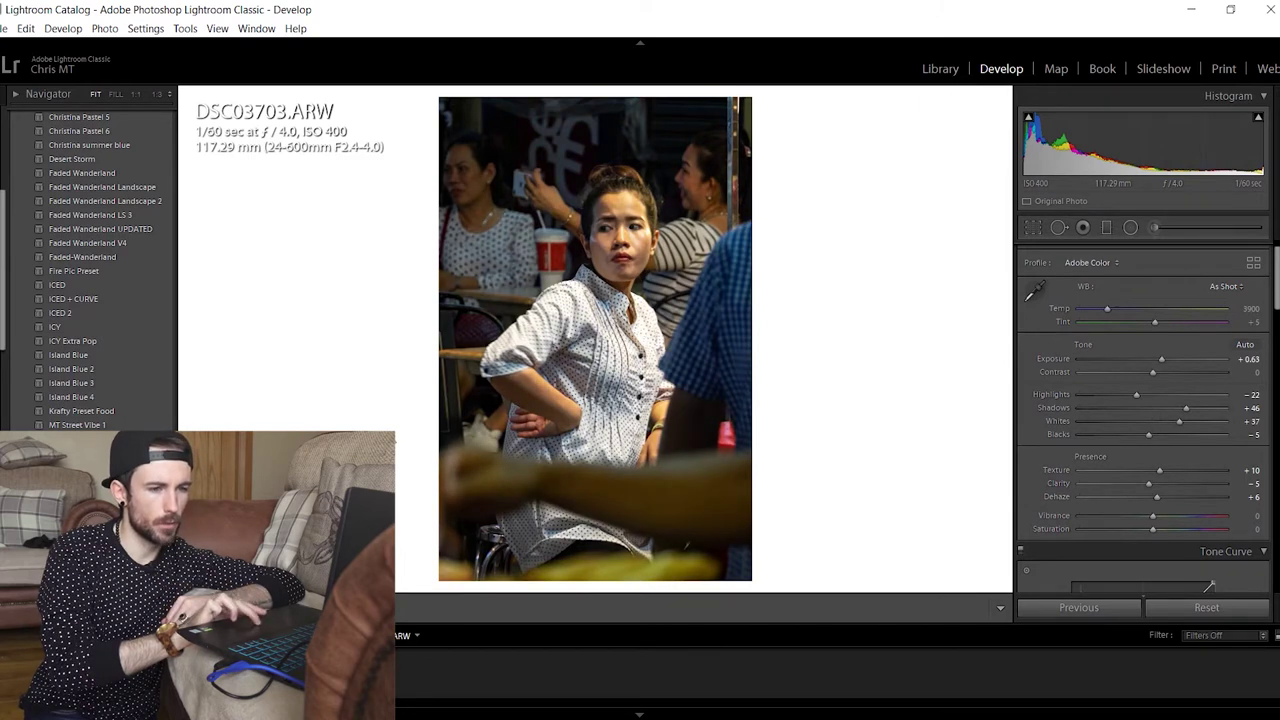
Apply the ICY Extra Pop user preset to the photo and check its effect on the woman's face up close
scroll(5, 380, down, 3)
scroll(5, 380, up, 6)
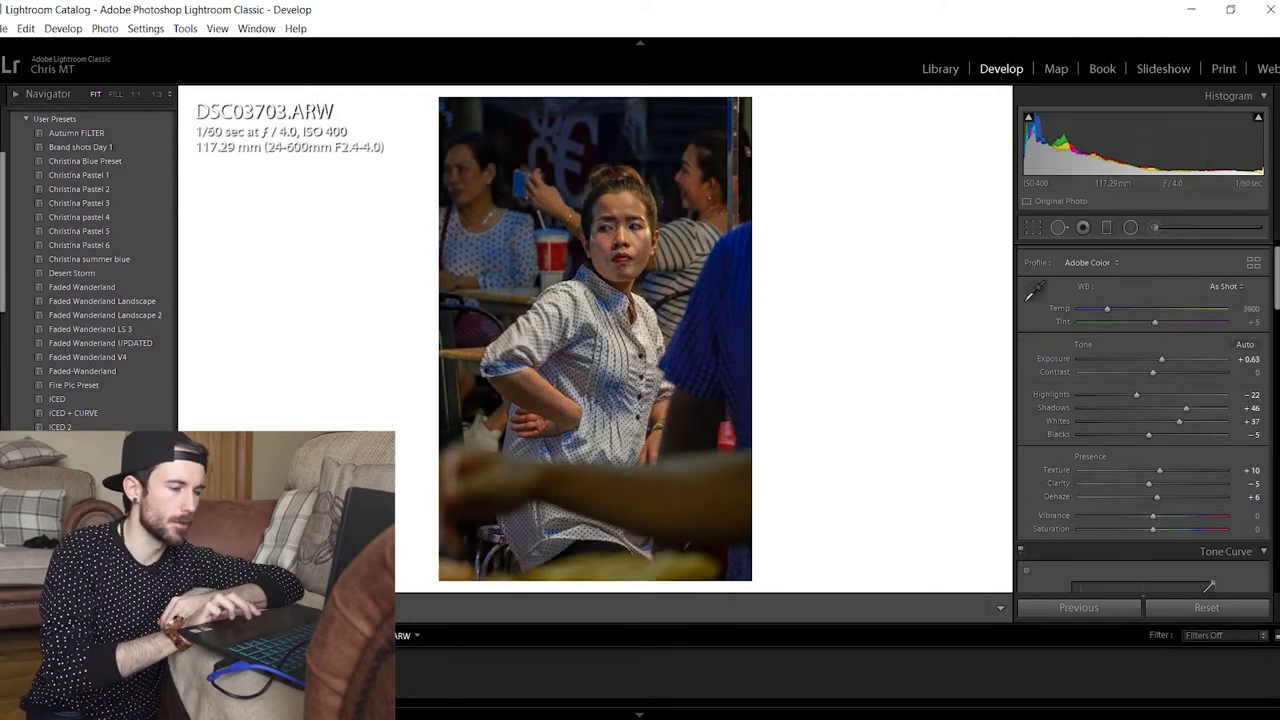
scroll(57, 270, down, 4)
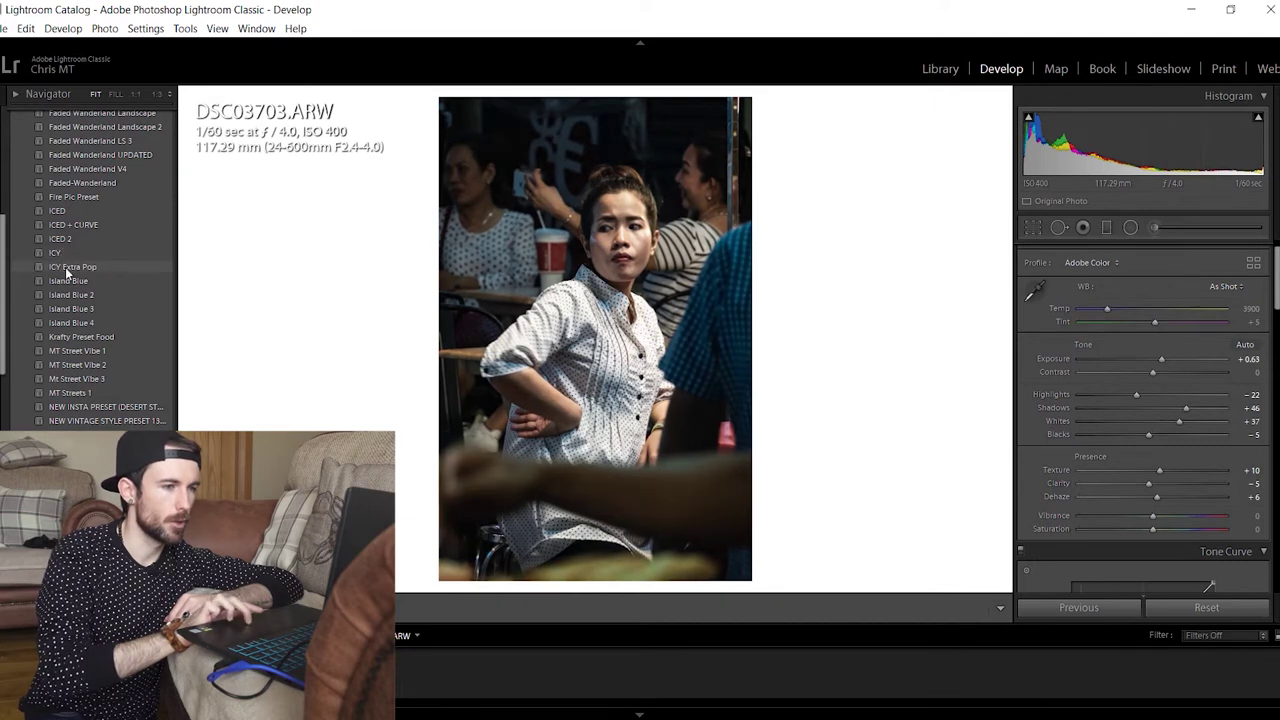
click(65, 267)
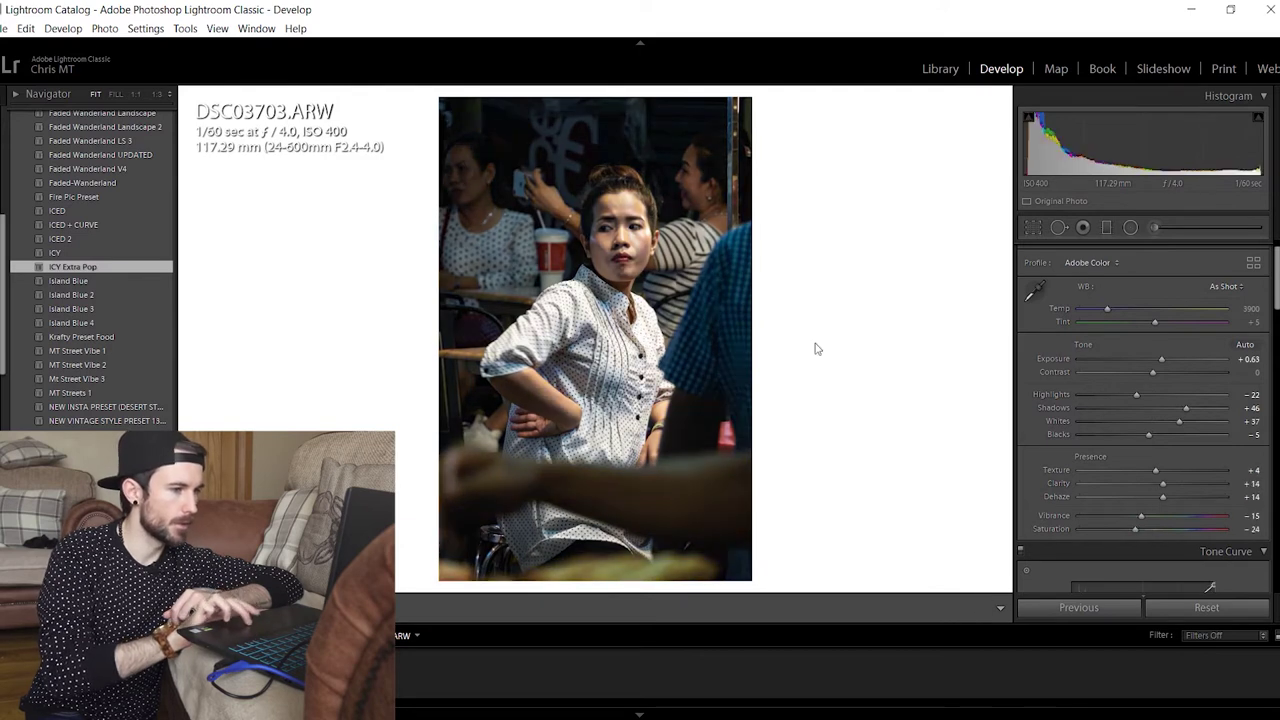
click(627, 234)
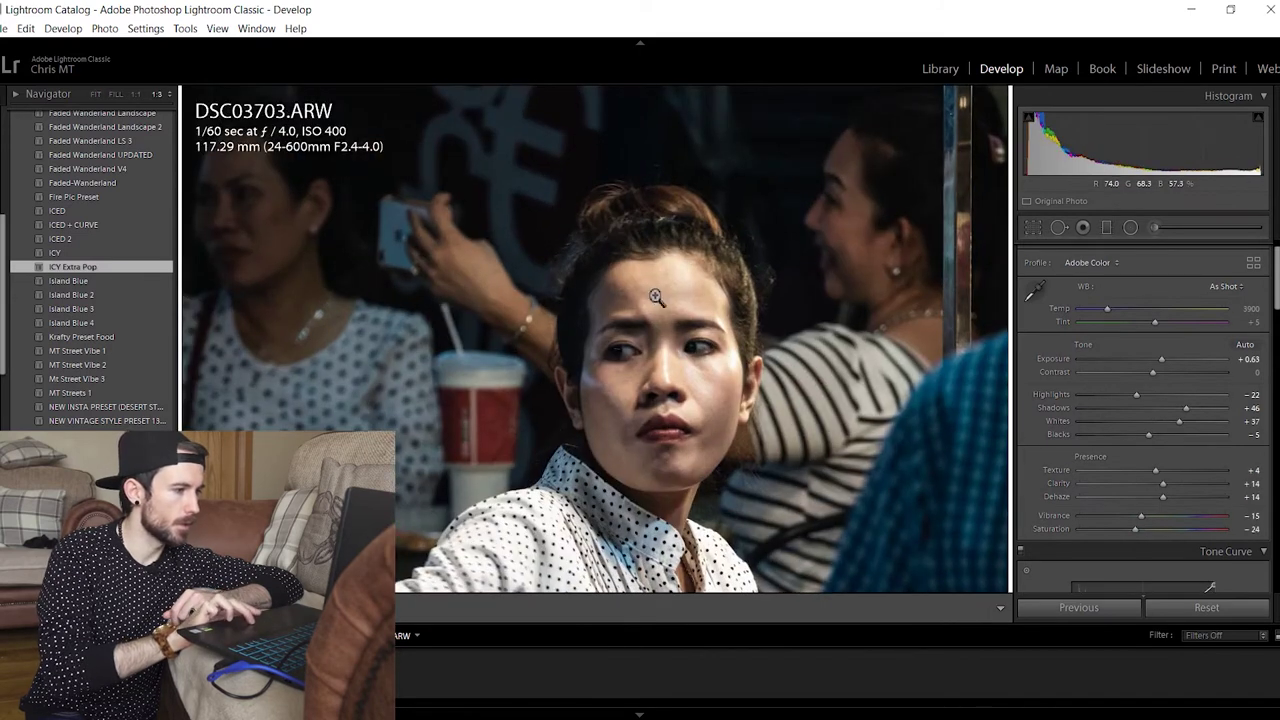
click(655, 296)
Set Texture to +10 and reduce Dehaze to +11
click(1250, 470)
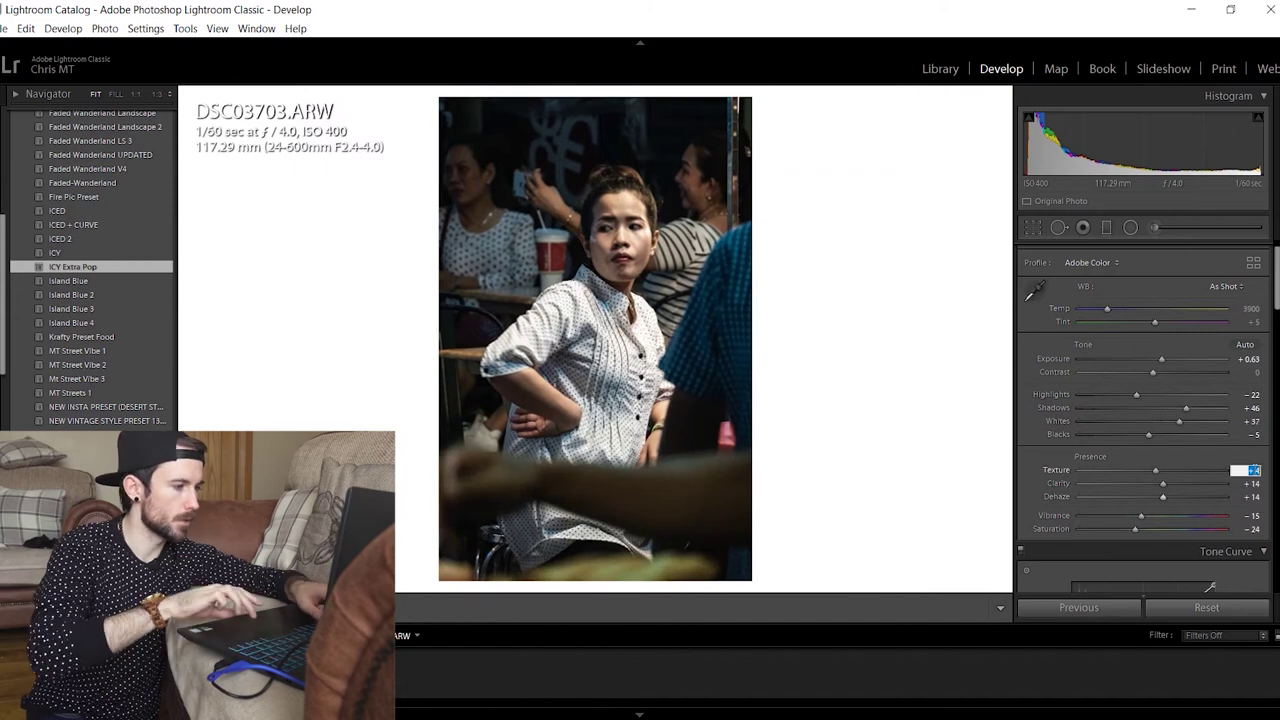
text(10)
key(Return)
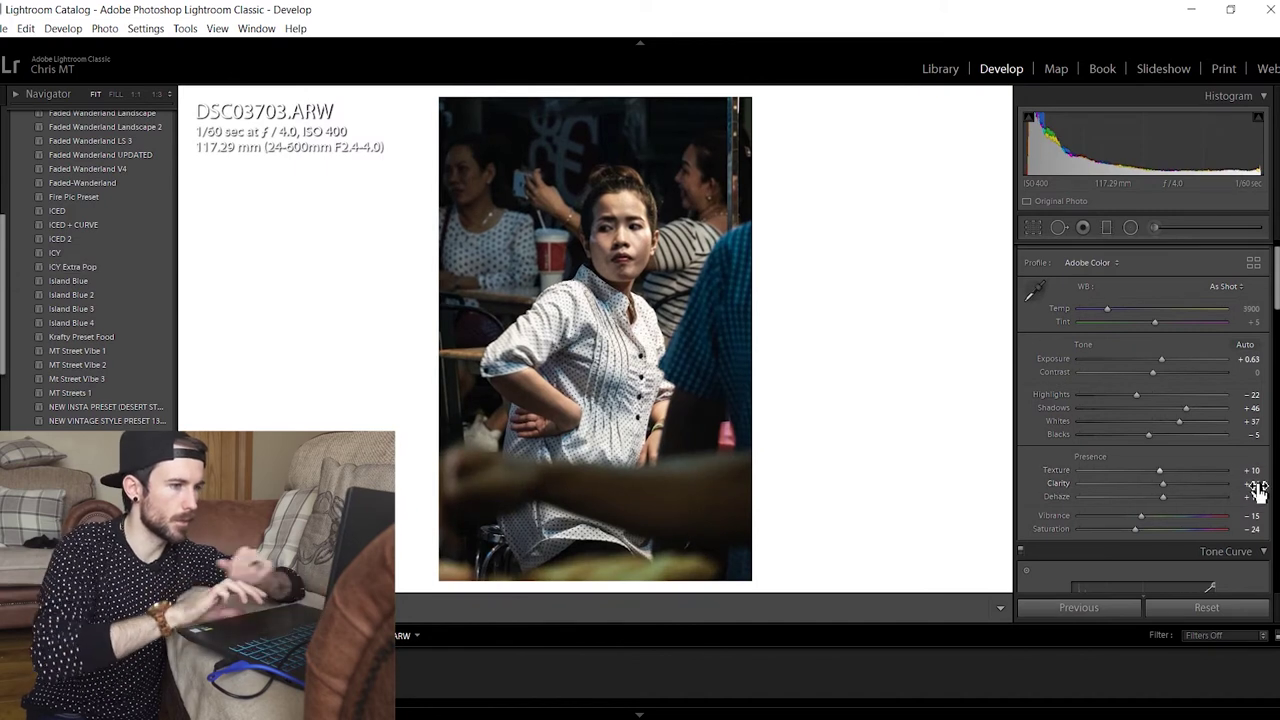
key(5)
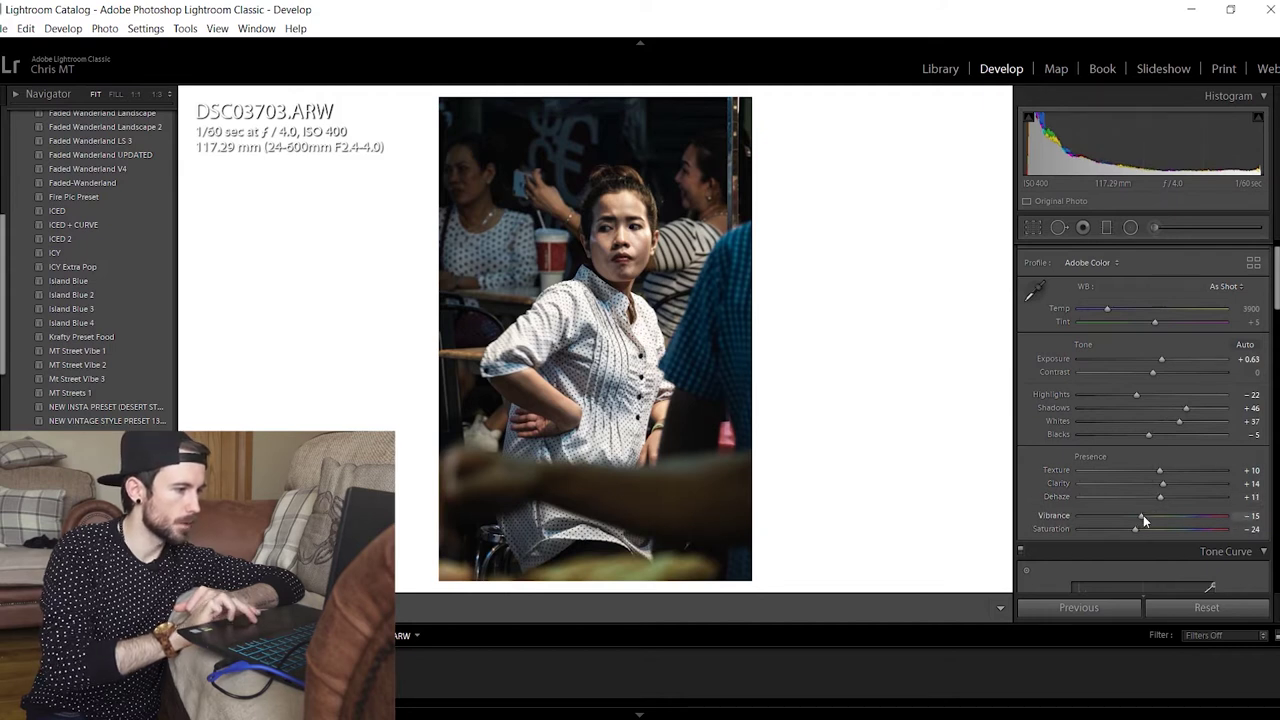
Set Vibrance to −13 and Saturation to −19, and lower Highlights to −47
drag(1143, 515, 1145, 515)
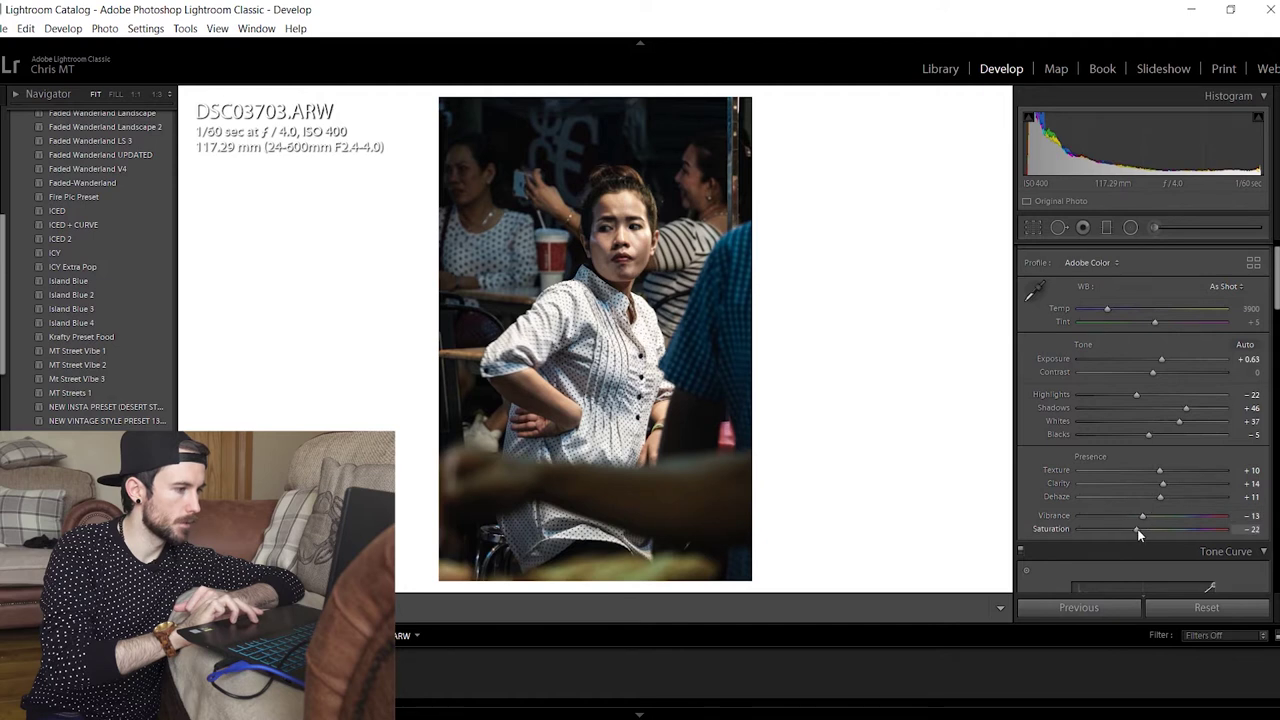
drag(1136, 394, 1118, 394)
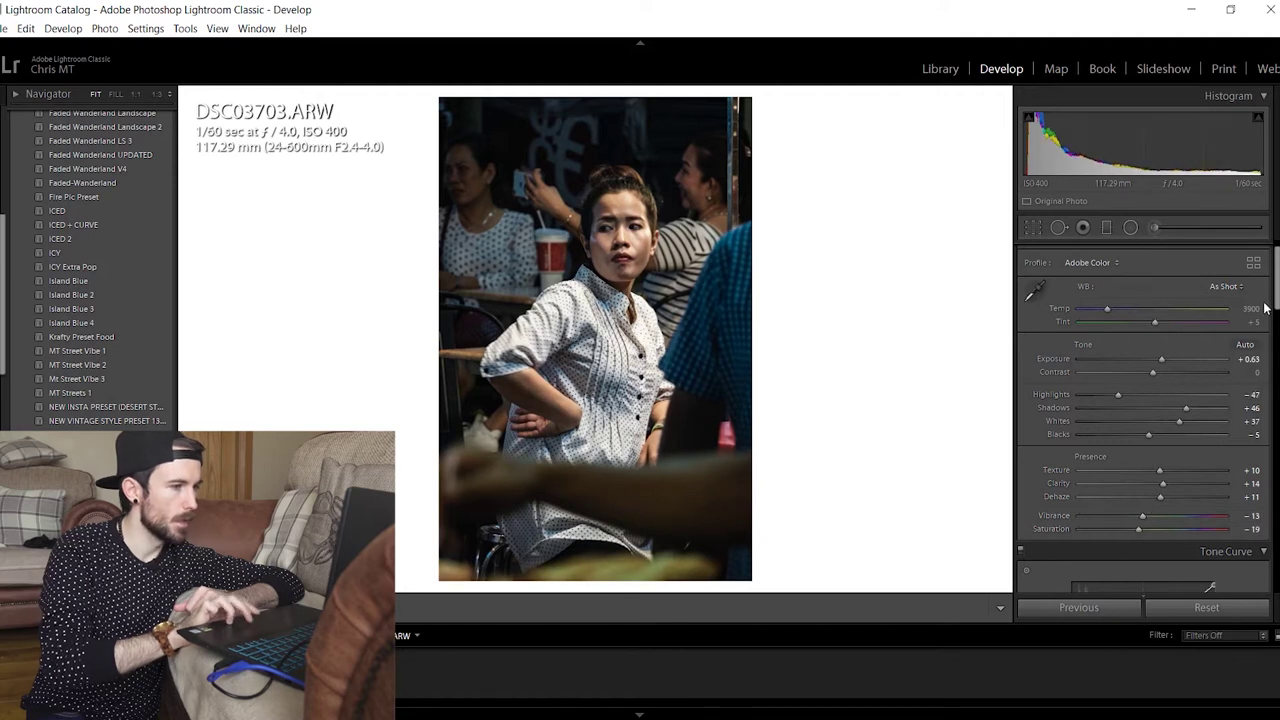
Crop the photo to the 4 x 5 / 8 x 10 aspect ratio, keeping the woman centred in the frame
click(1034, 227)
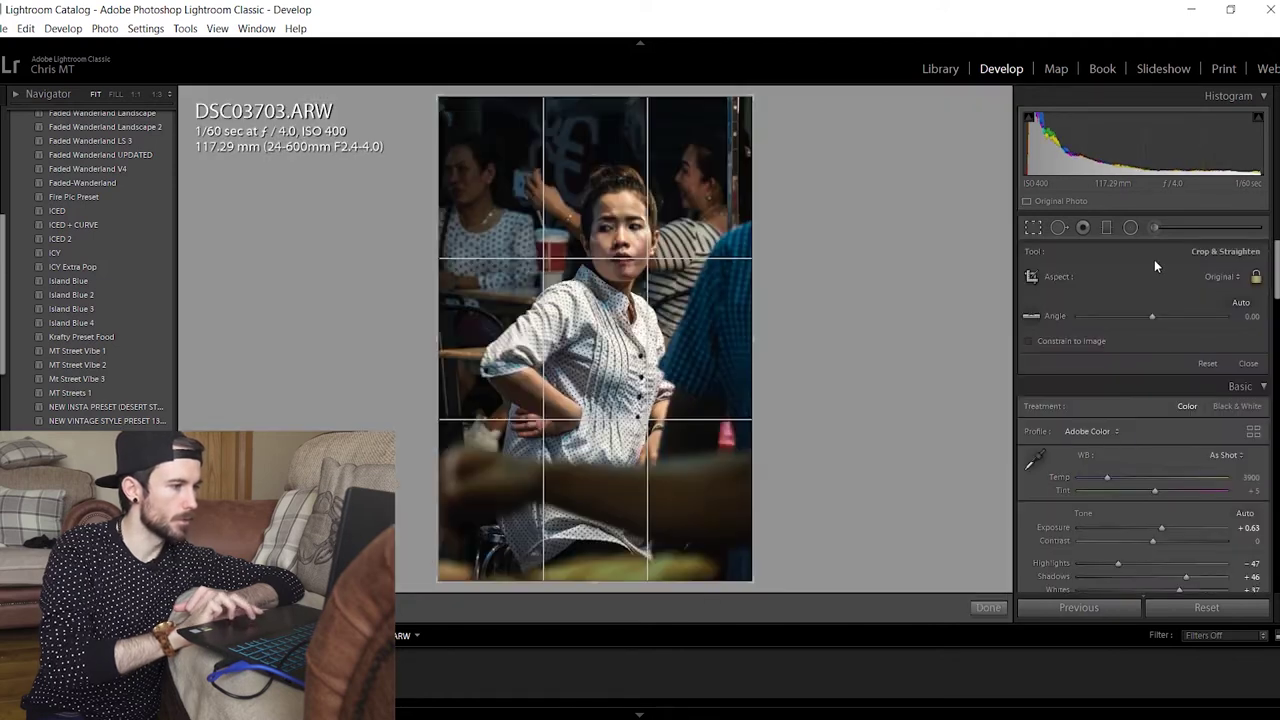
click(1222, 277)
click(1100, 367)
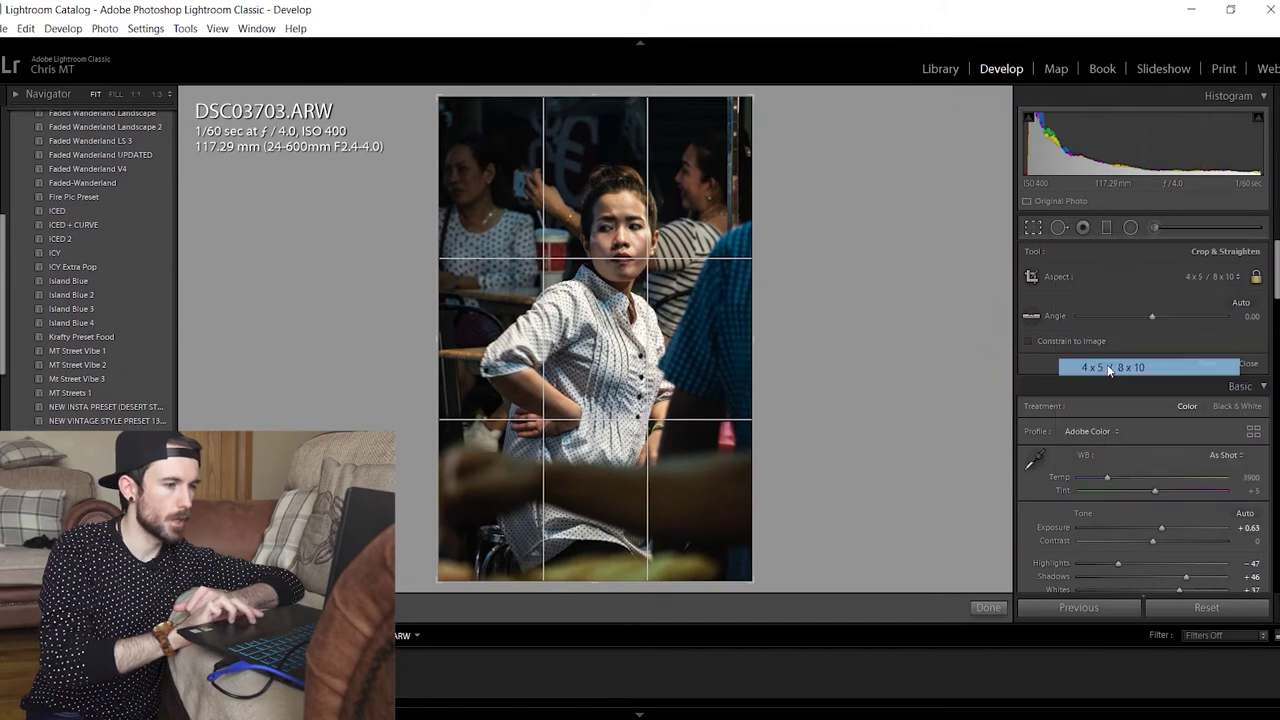
drag(703, 420, 705, 422)
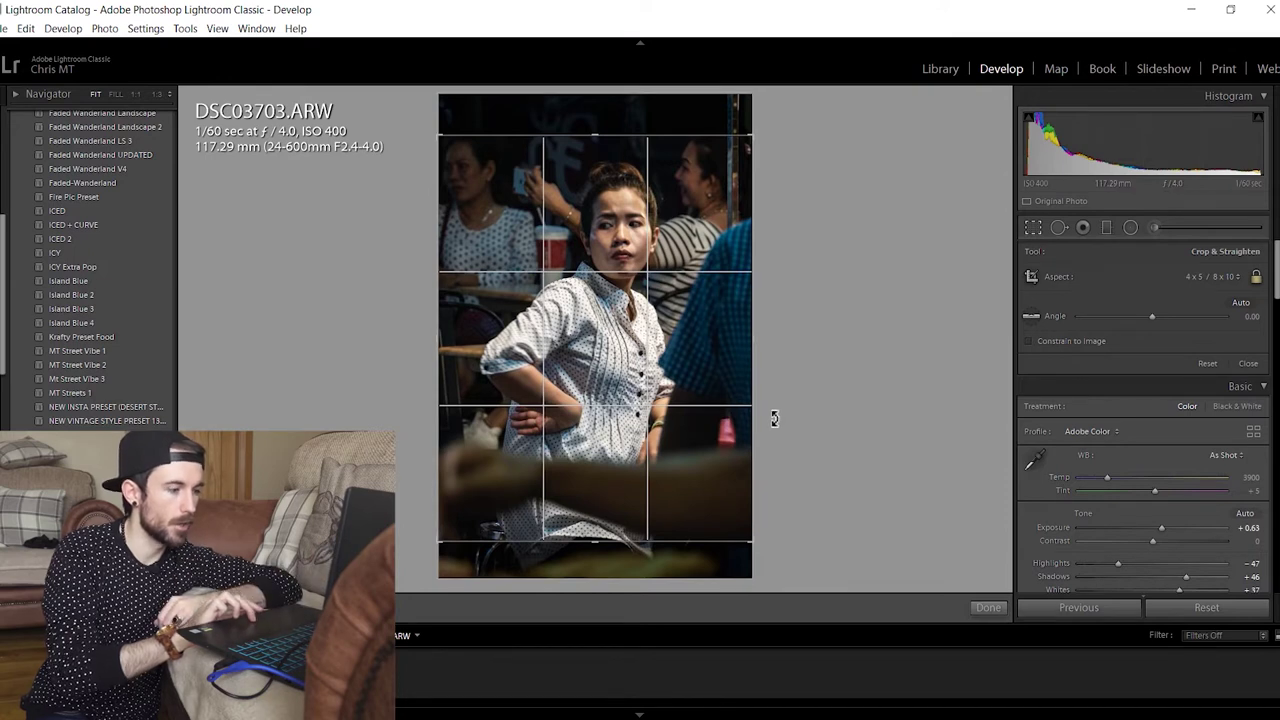
click(976, 607)
Undo the last custom point curve change
scroll(1054, 461, down, 3)
key(ctrl+z)
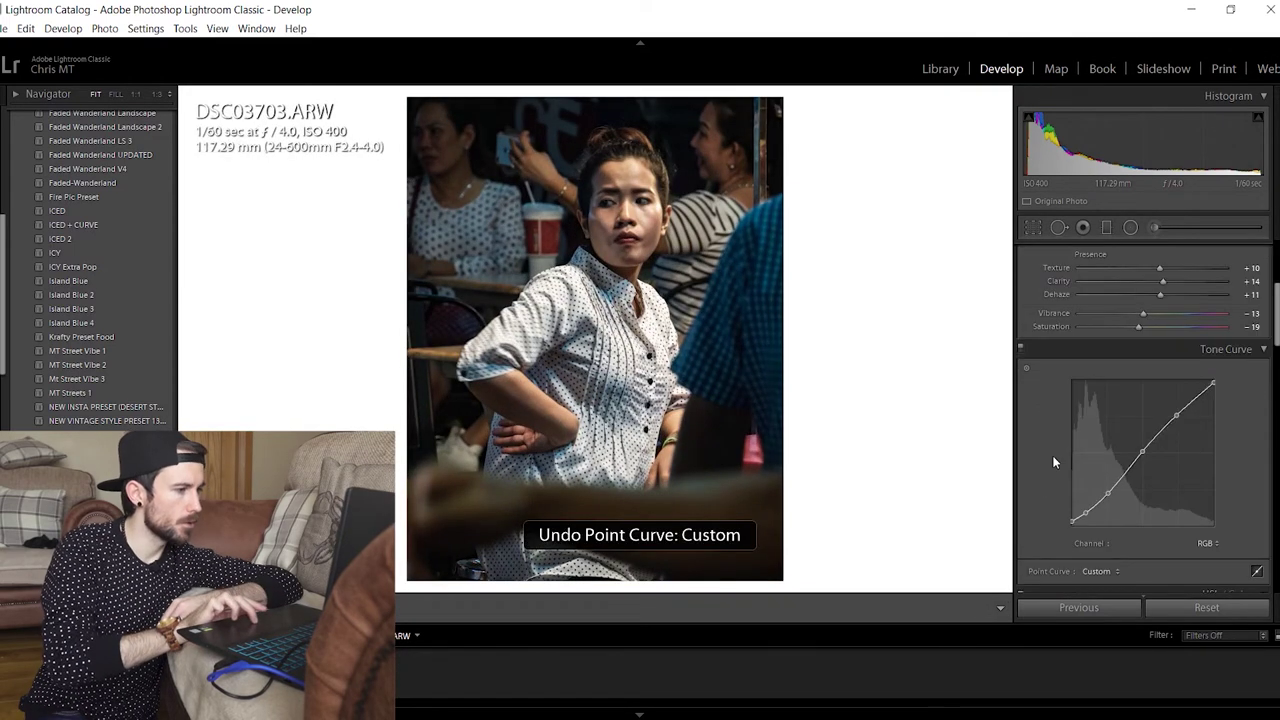
scroll(1052, 455, up, 3)
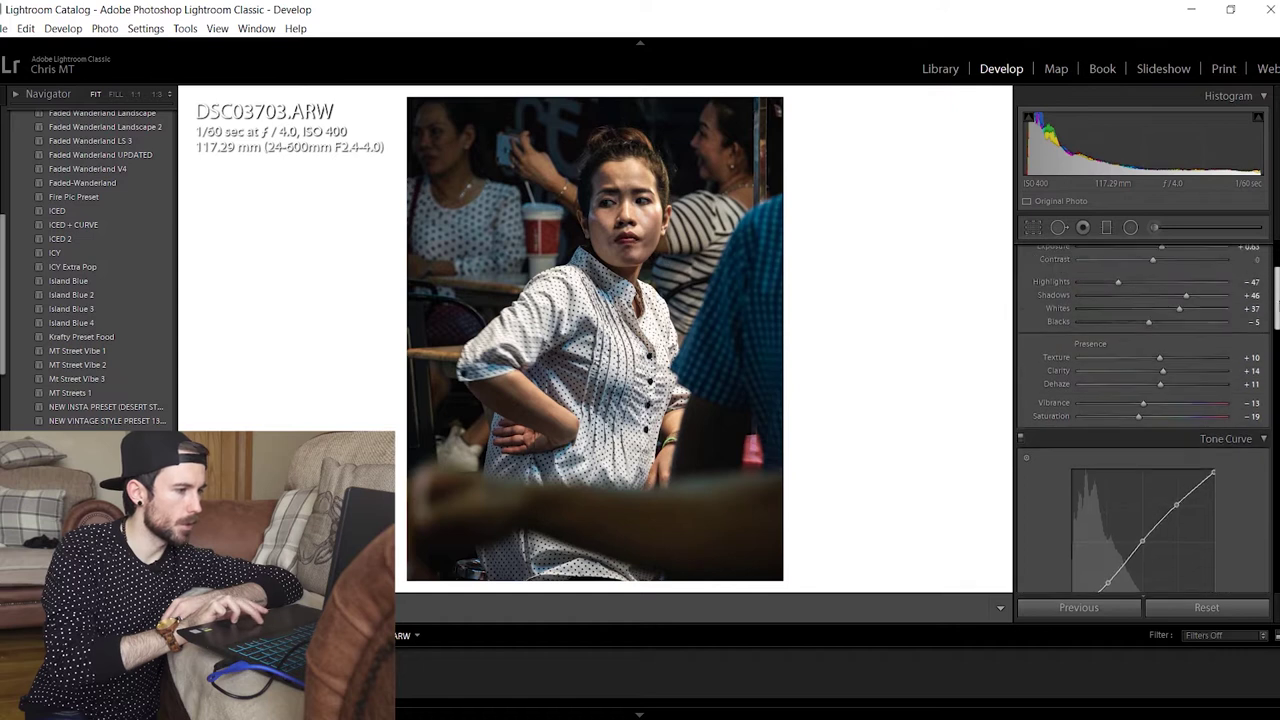
Lower the black point of the RGB tone curve to the graph's origin and compare the photo with the tone curve off and on
scroll(1248, 357, down, 3)
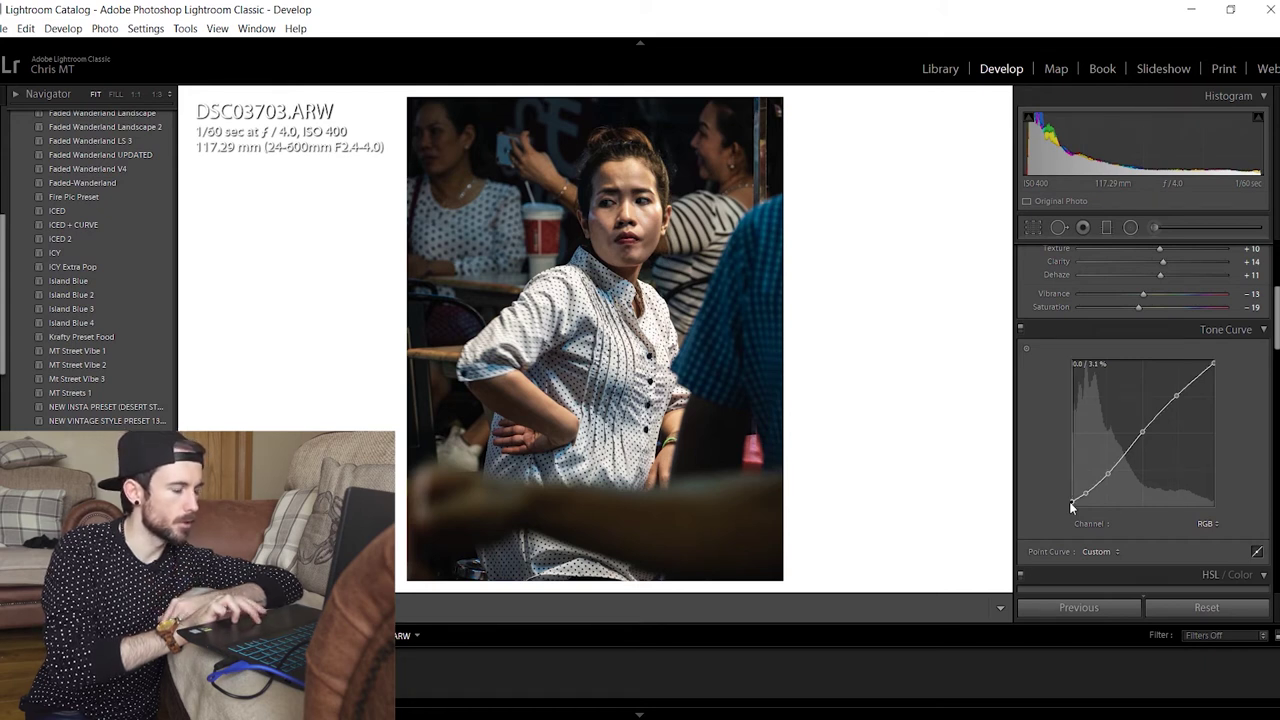
drag(1071, 505, 1056, 520)
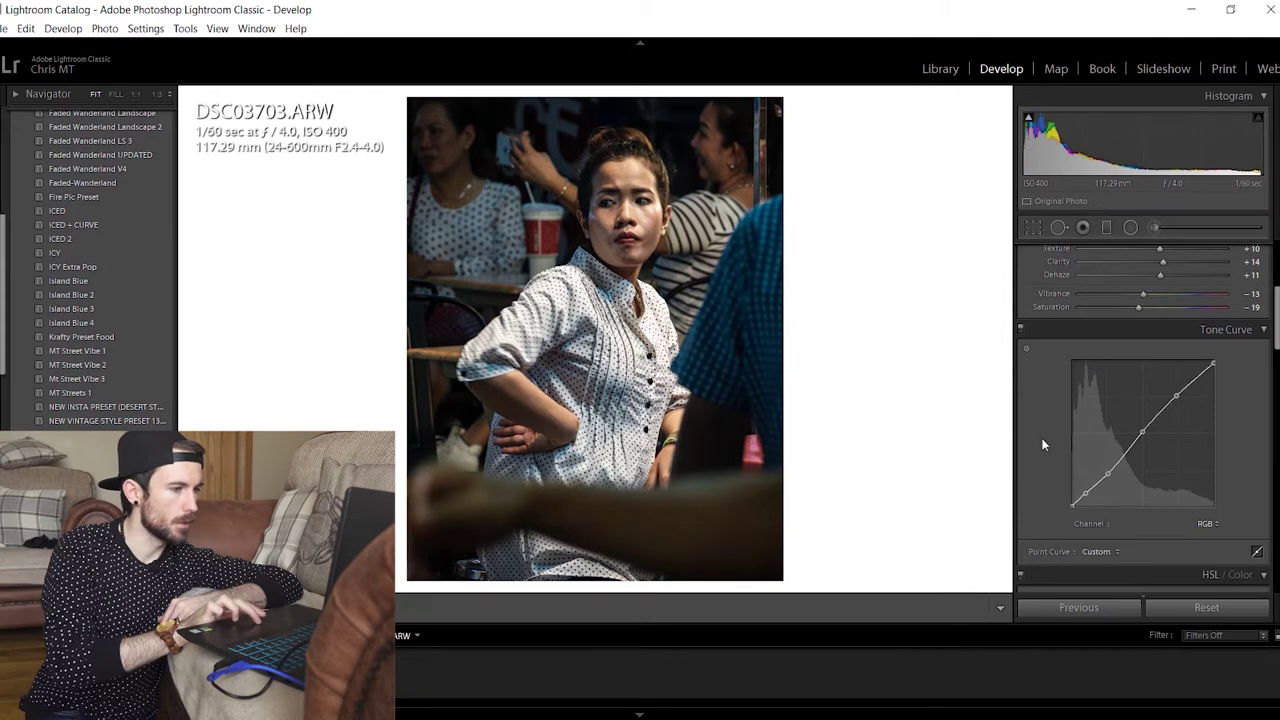
click(1021, 331)
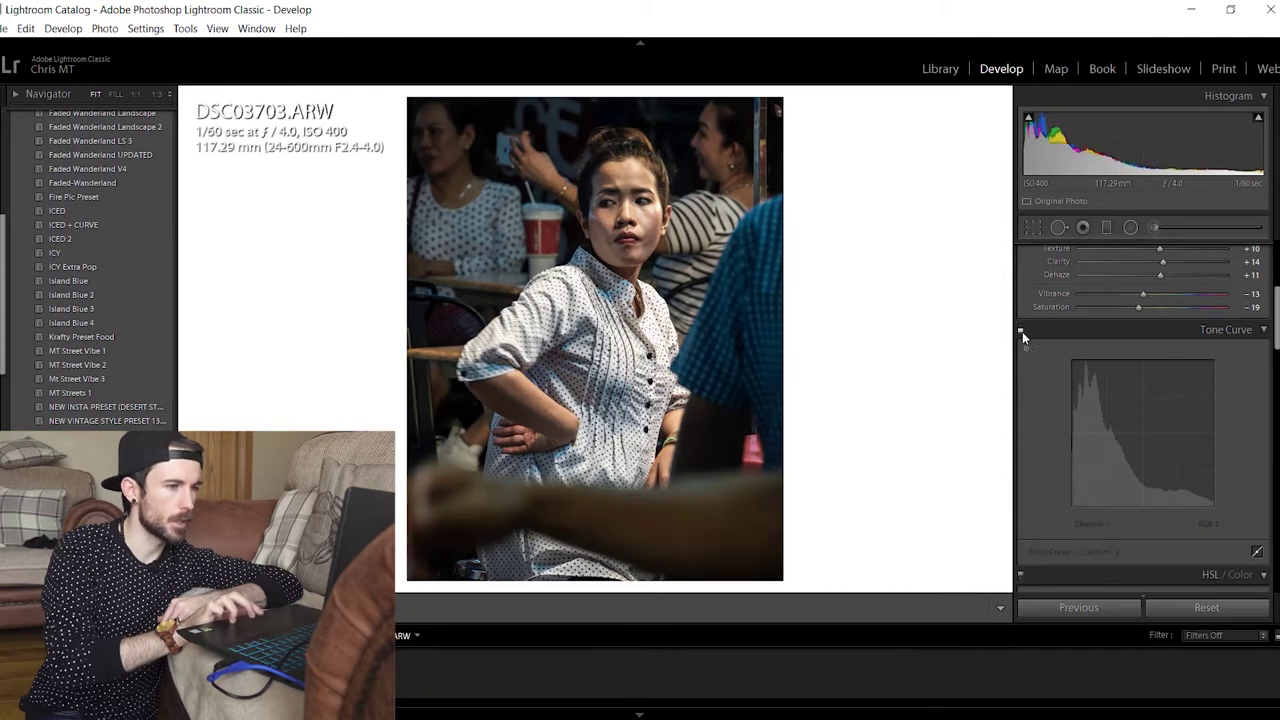
click(1022, 331)
Set the sharpening Amount to 40
drag(1277, 315, 1277, 418)
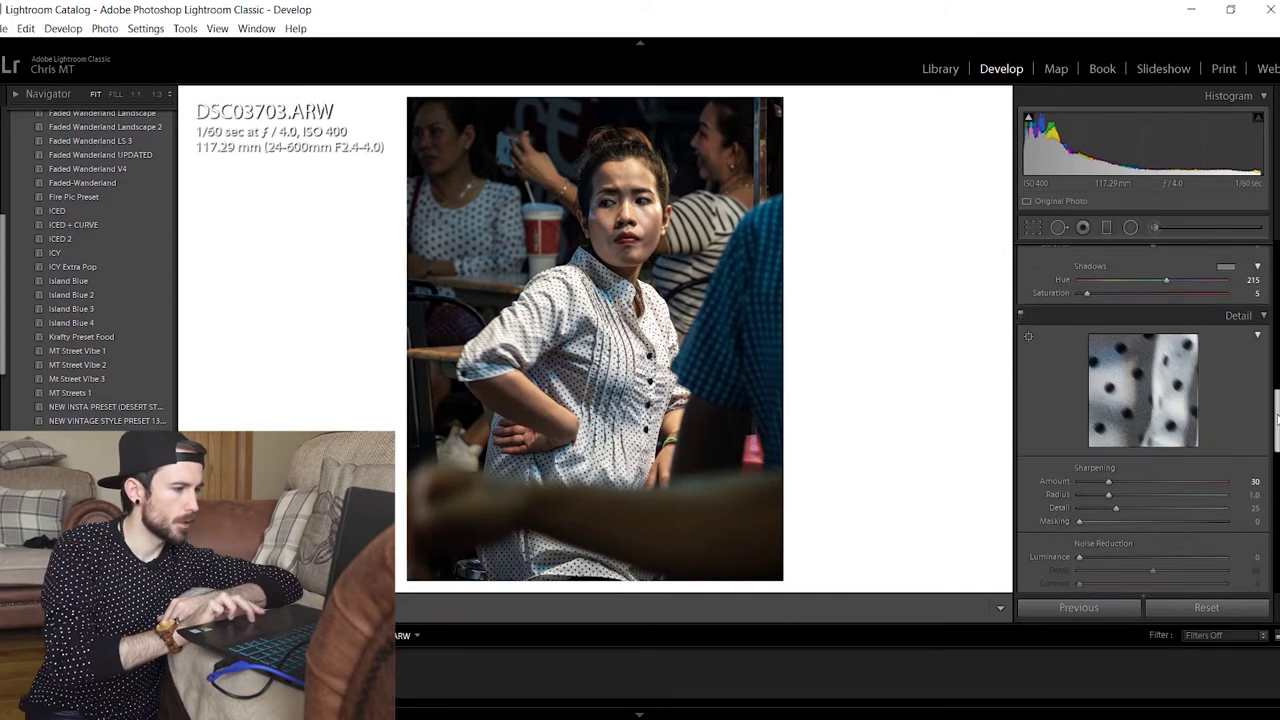
click(1255, 481)
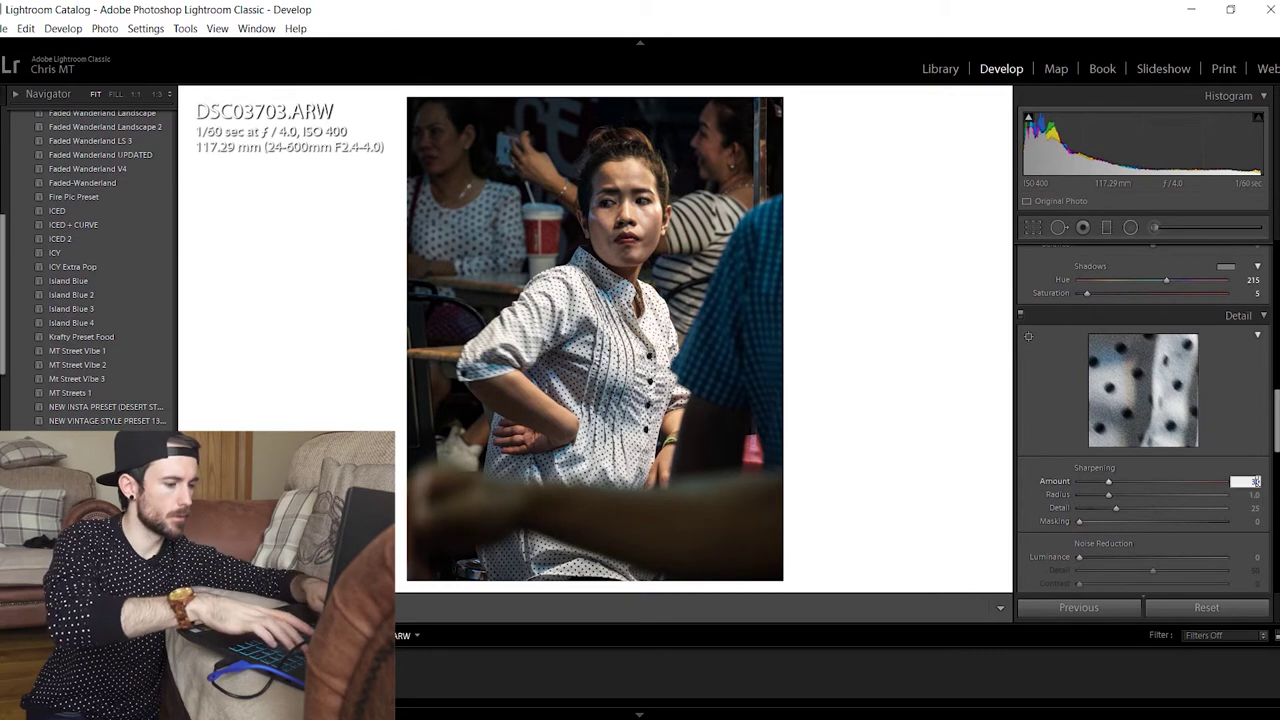
text(0)
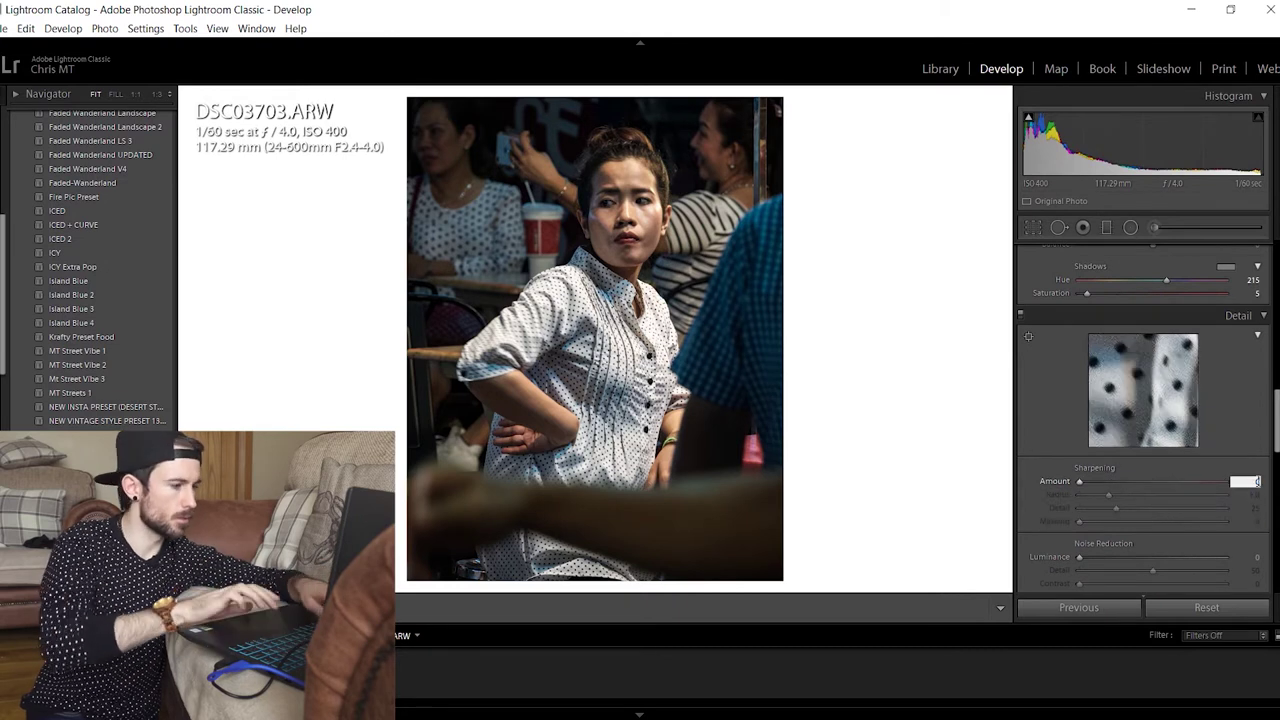
text(40)
key(Return)
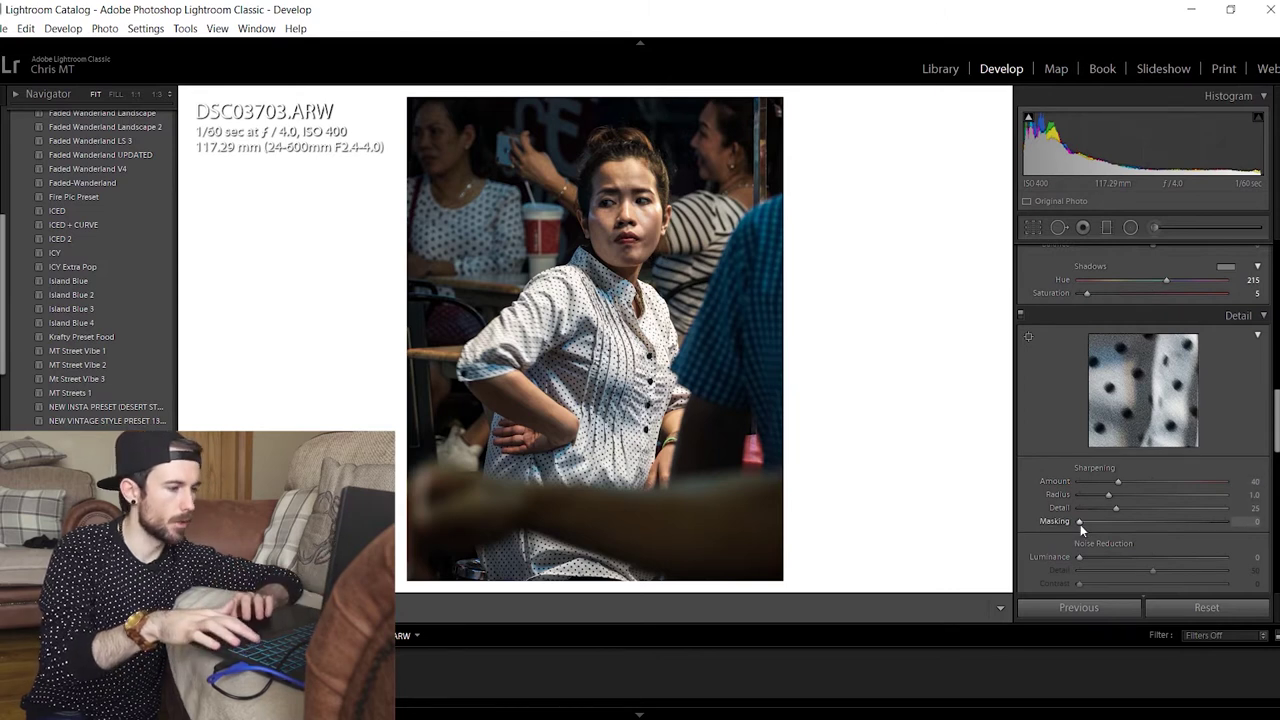
Raise the sharpening Masking to 69 while checking the black-and-white mask preview
drag(1080, 524, 1165, 521)
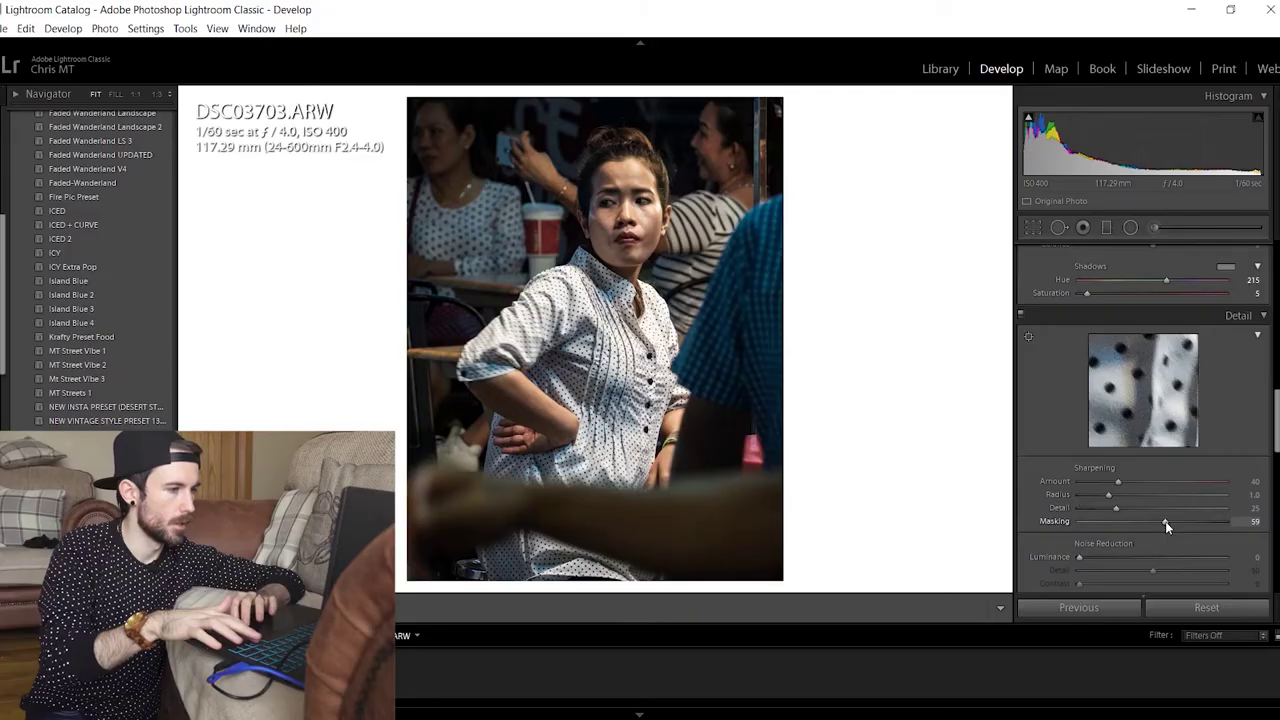
drag(1165, 521, 1189, 524)
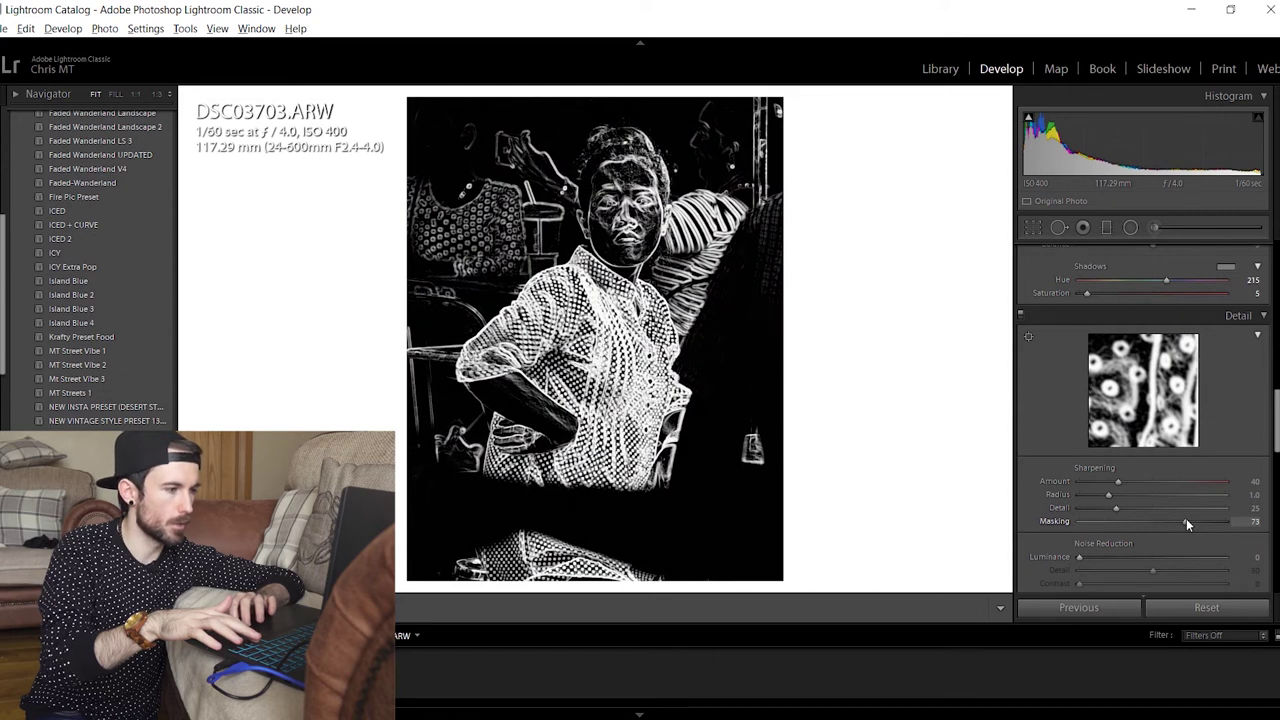
drag(1186, 523, 1182, 527)
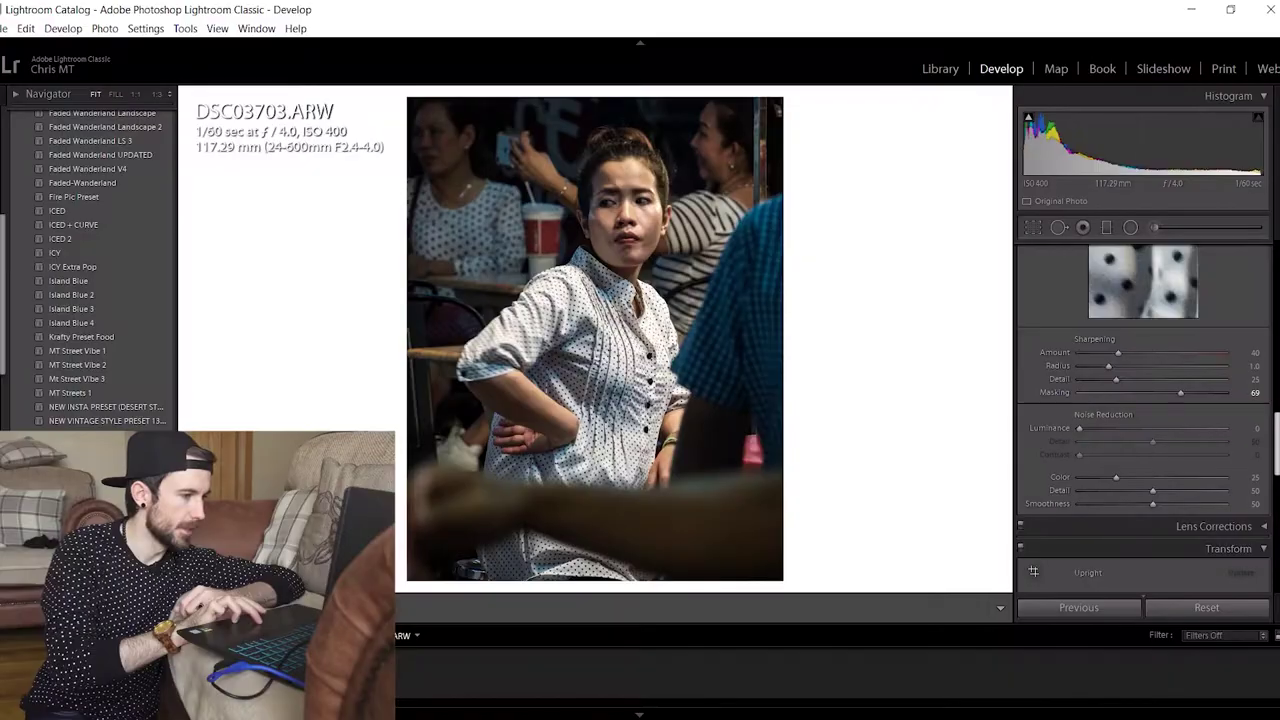
Set the post-crop vignette Amount to −22 and its Feather to 64
scroll(1143, 400, down, 5)
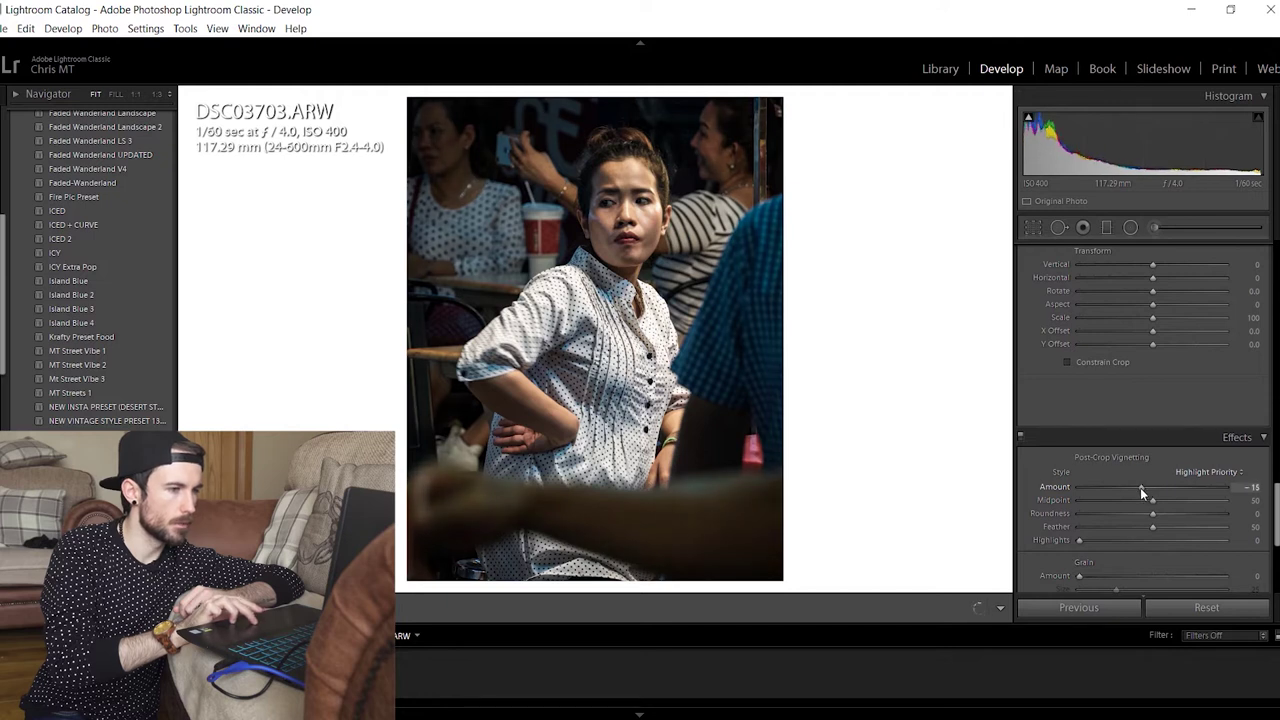
mouse_move(1140, 487)
mouse_down()
mouse_move(1065, 486)
mouse_move(1136, 487)
mouse_up()
drag(1153, 527, 1175, 528)
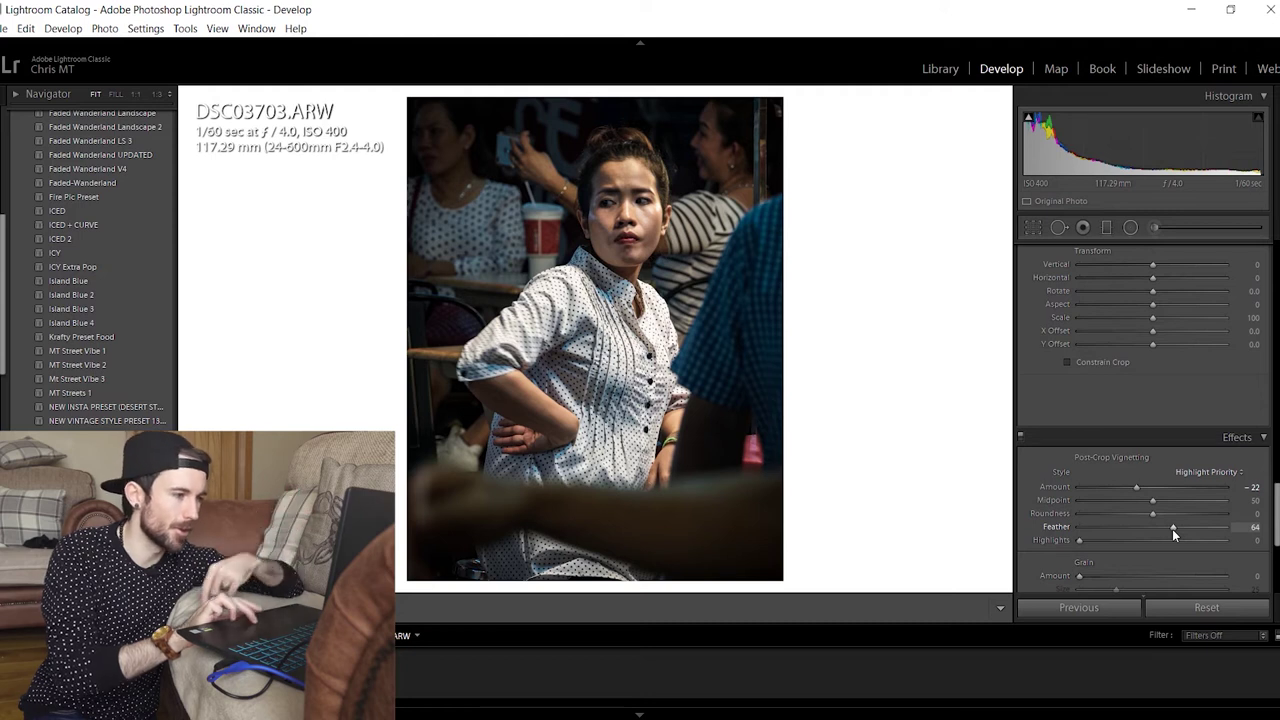
Try a post-crop vignette Amount of −100, undo it, and compare the photo with the effects off and on
drag(1134, 485, 1054, 486)
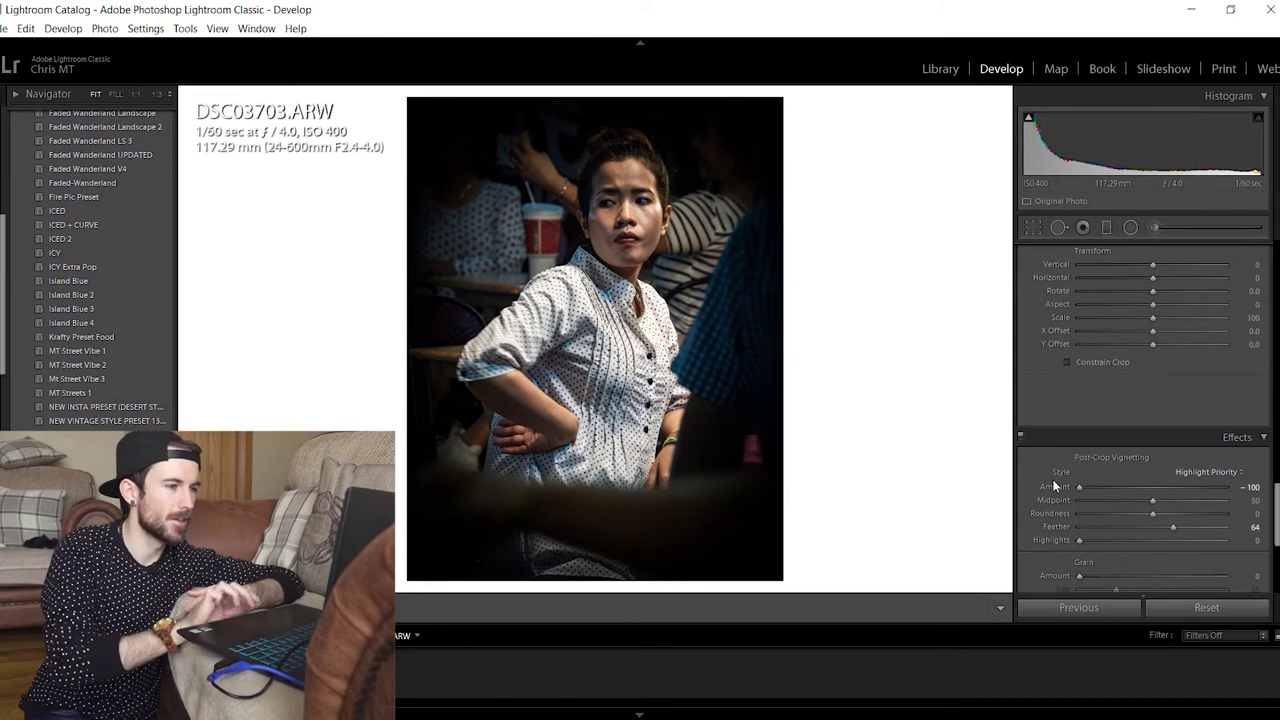
key(ctrl+z)
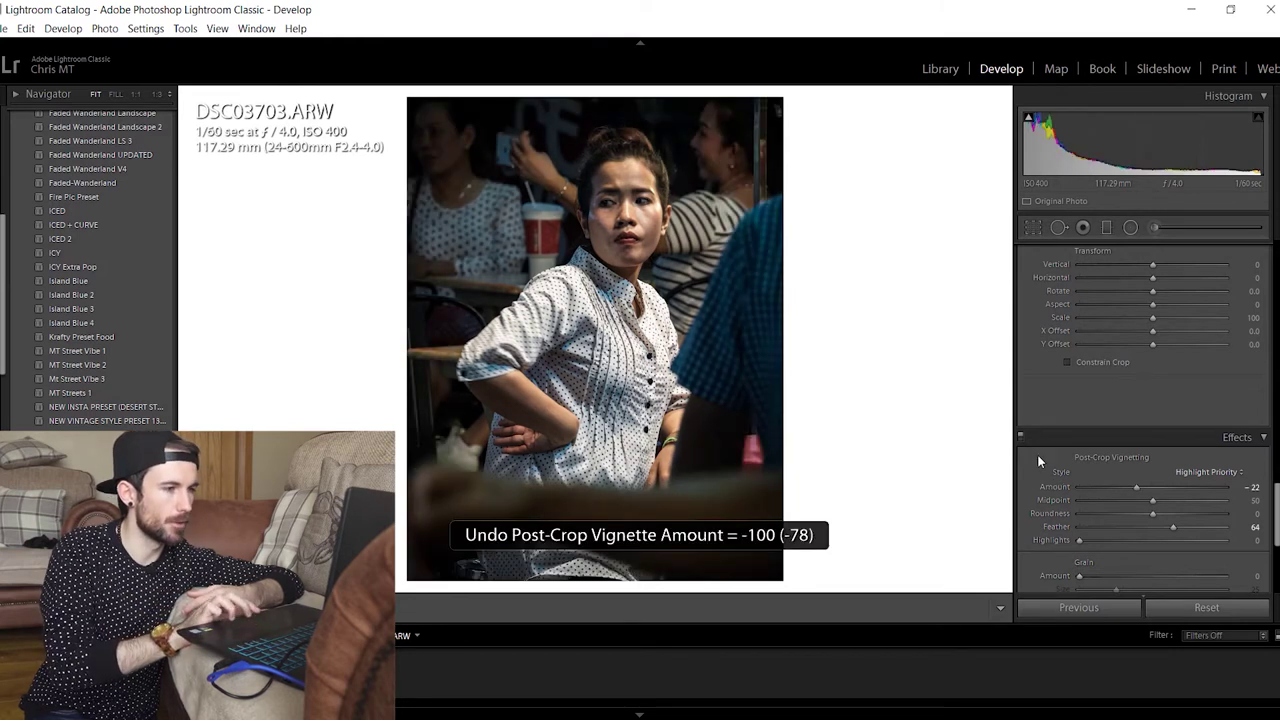
click(1020, 437)
click(1020, 437)
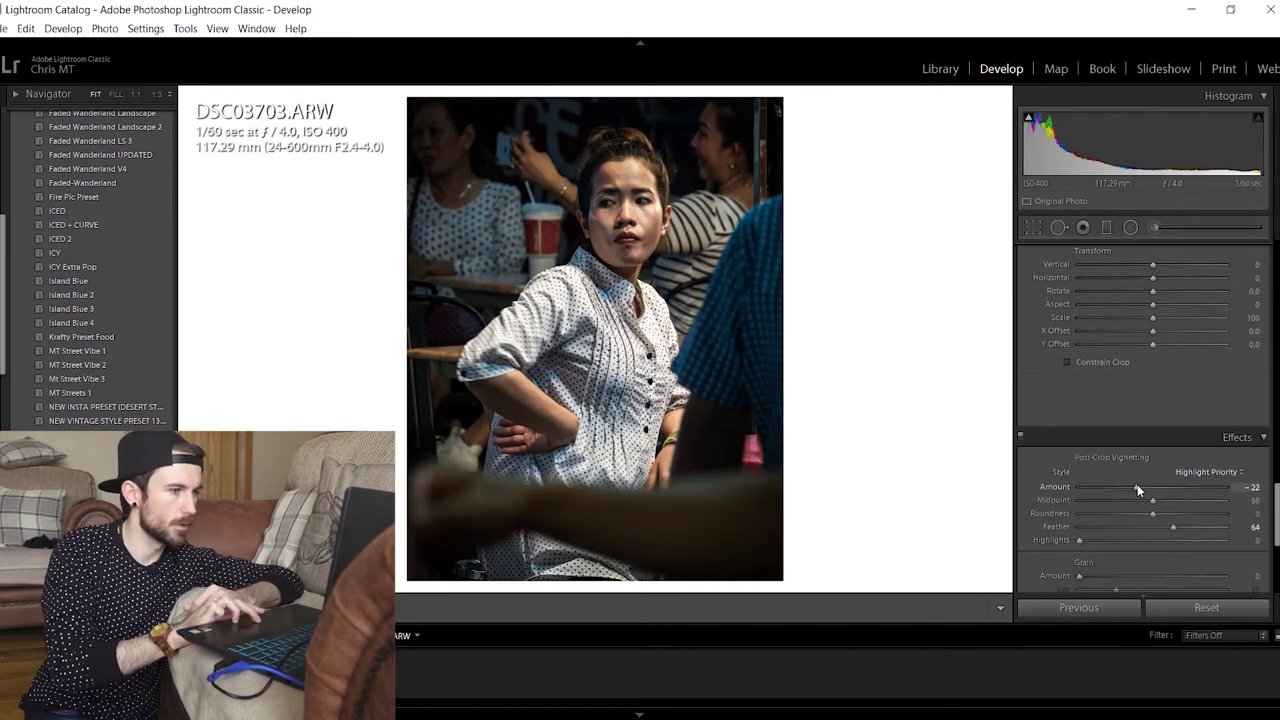
Set the post-crop vignette Amount to −13 and compare the photo with the effects off and on
drag(1137, 489, 1143, 489)
click(1020, 437)
click(1020, 437)
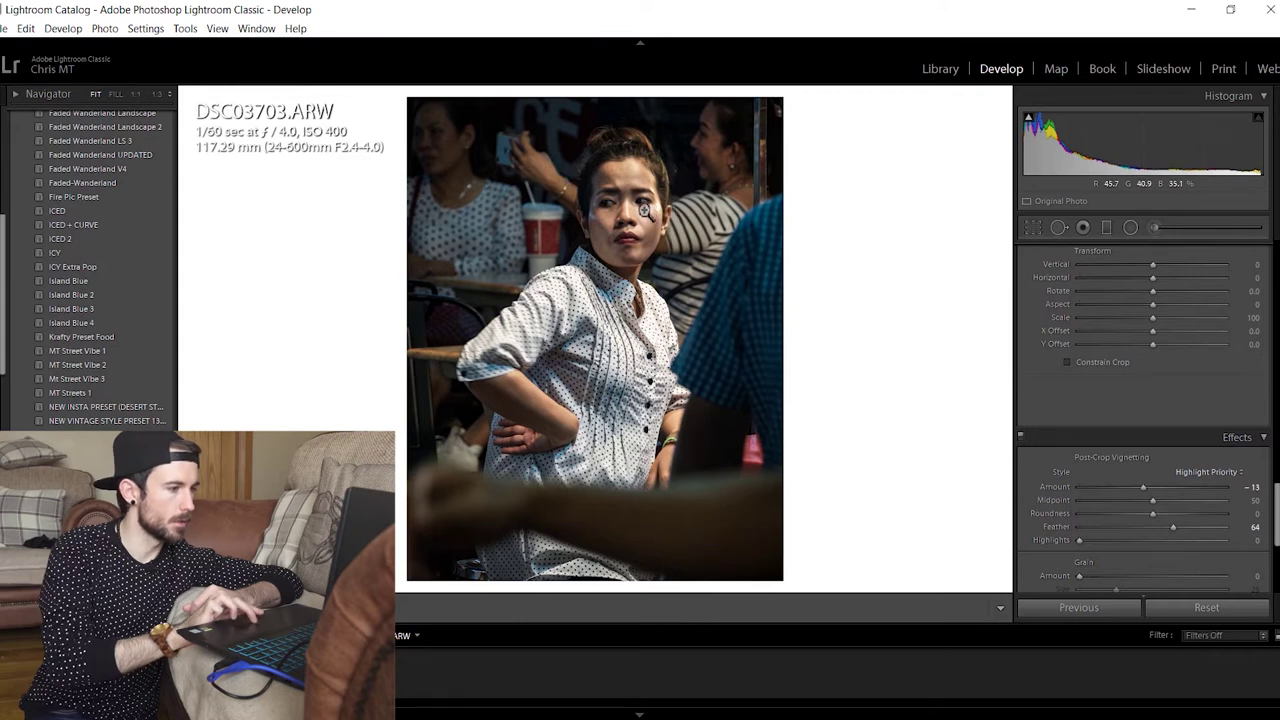
Compare the edited photo with its unedited version
drag(1276, 520, 1276, 275)
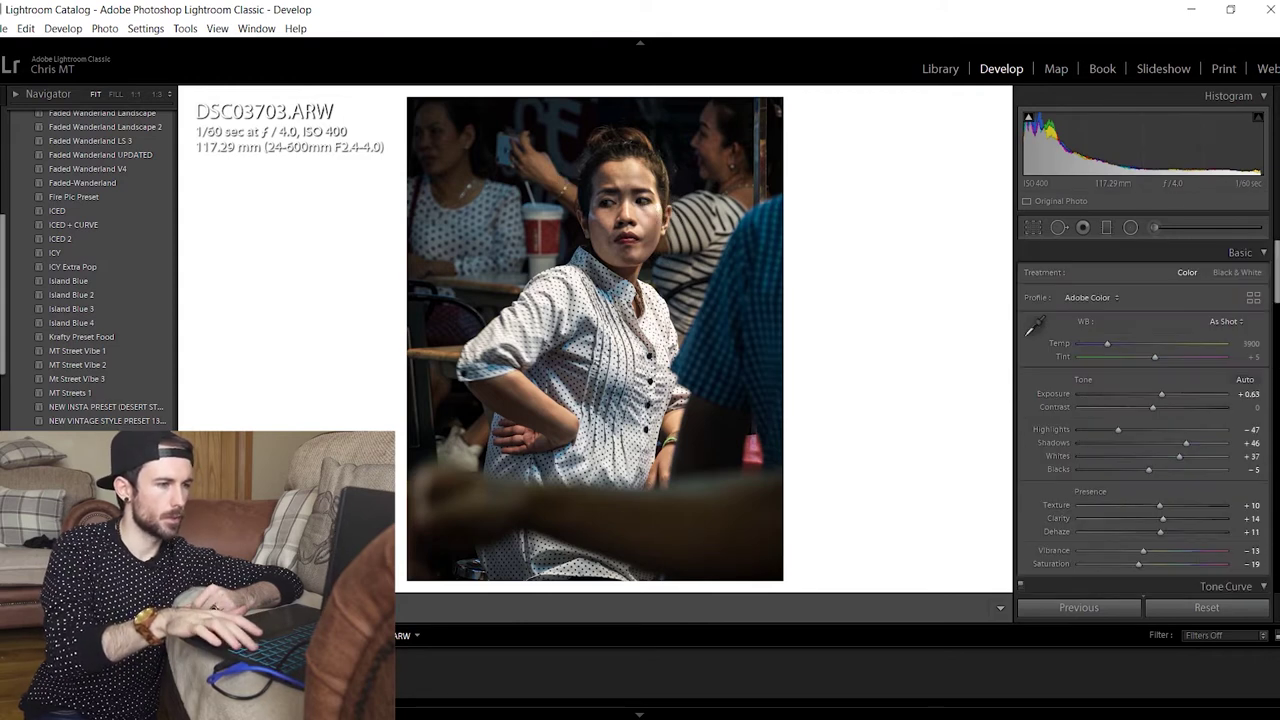
key(backslash)
key(backslash)
key(backslash)
key(backslash)
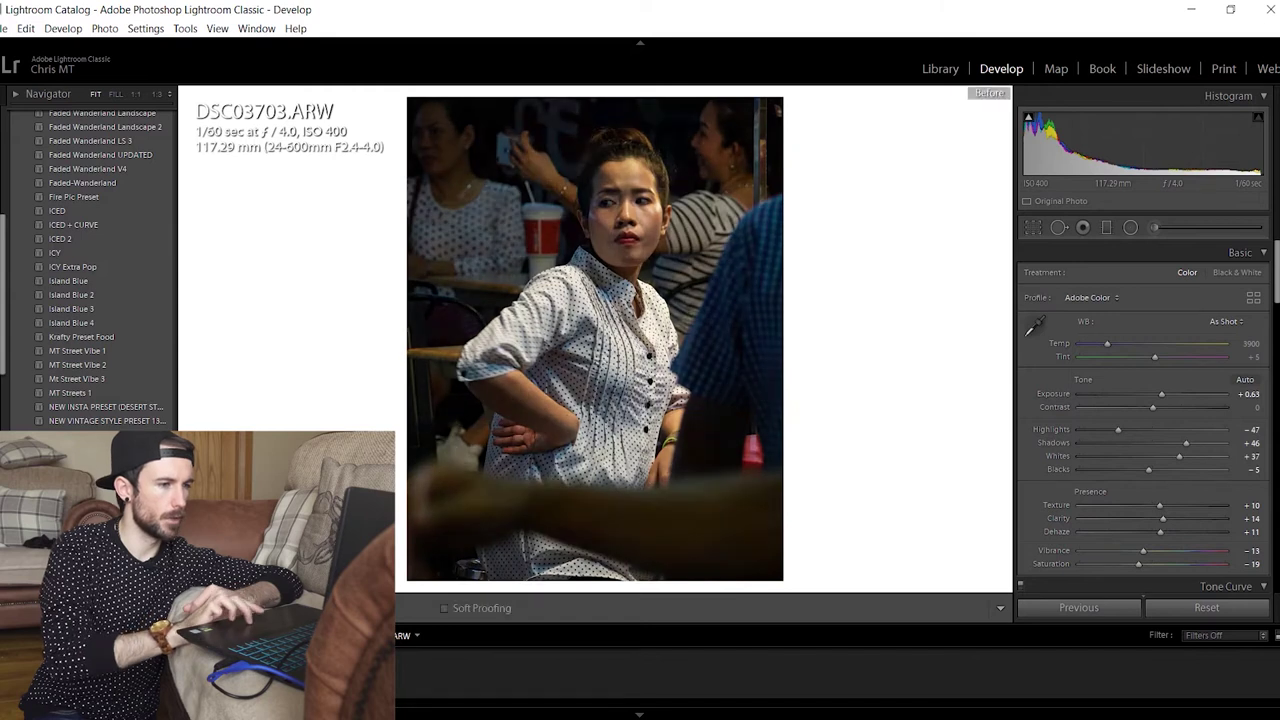
Paint an Adjustment Brush mask over both of the woman's eyes, using the mask overlay as a guide
click(617, 209)
key(ctrl+equal)
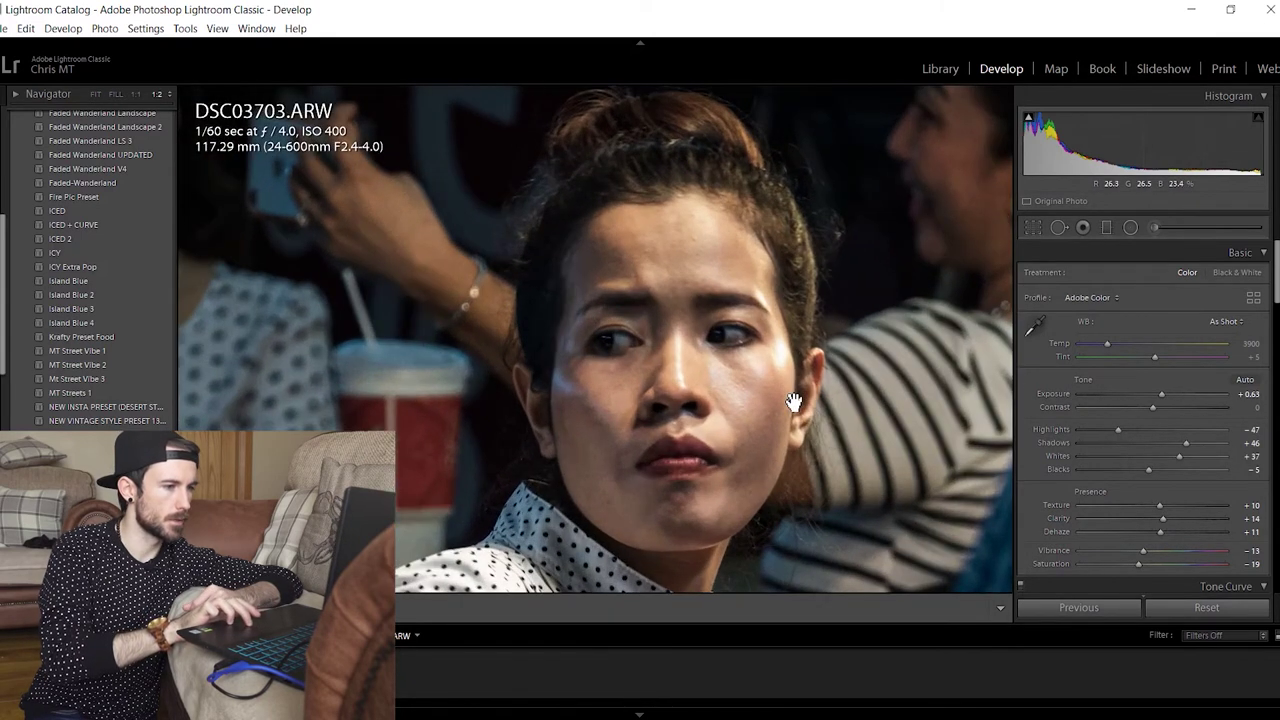
key(k)
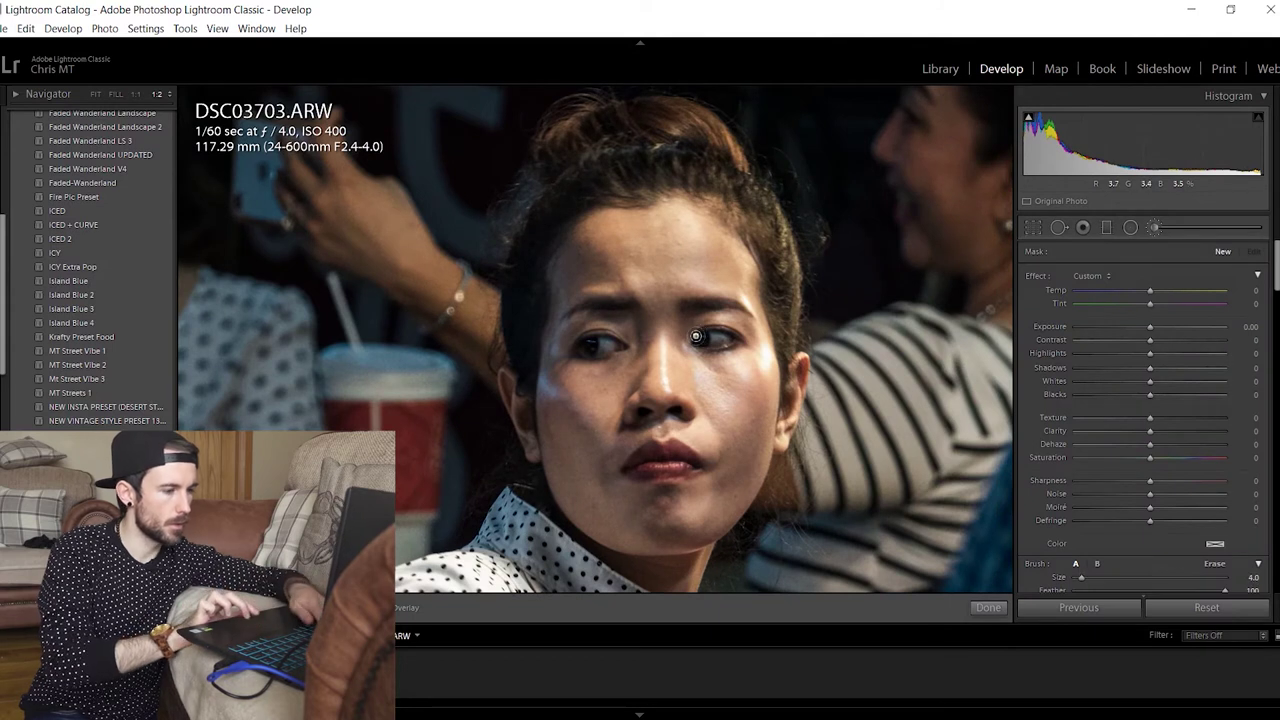
click(698, 336)
key(o)
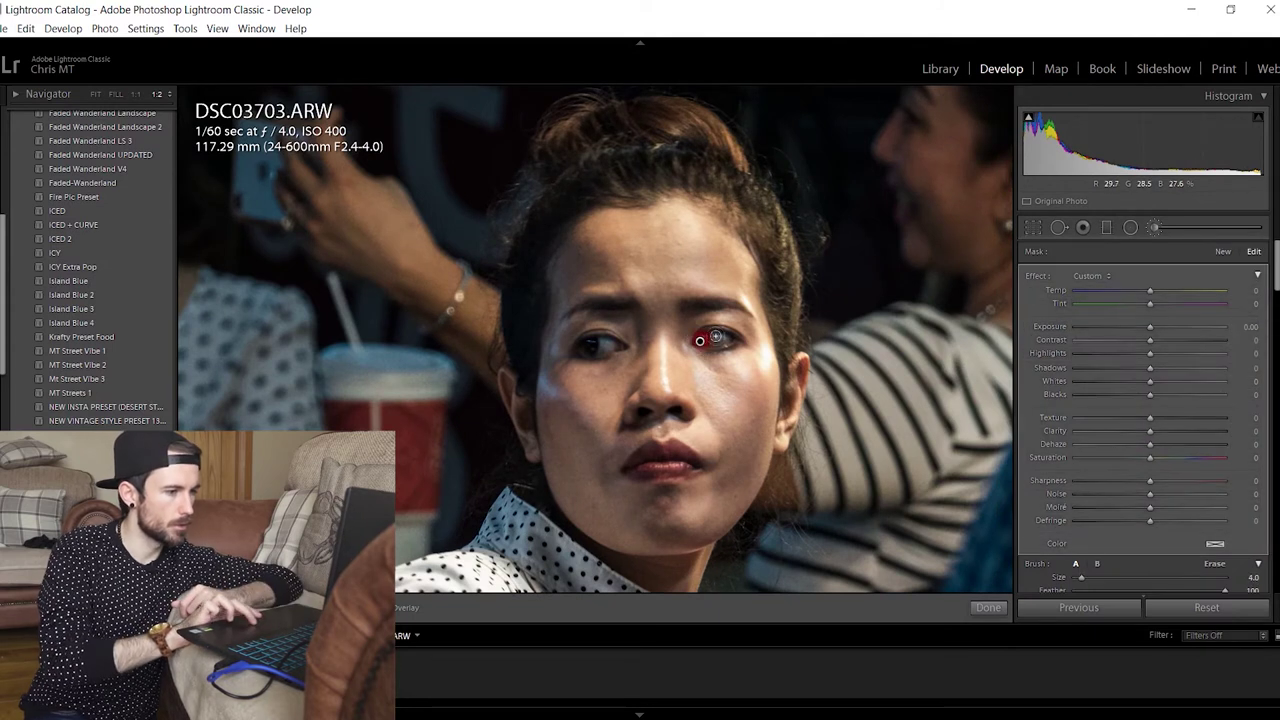
mouse_move(724, 338)
mouse_down()
mouse_move(700, 340)
mouse_move(717, 338)
mouse_up()
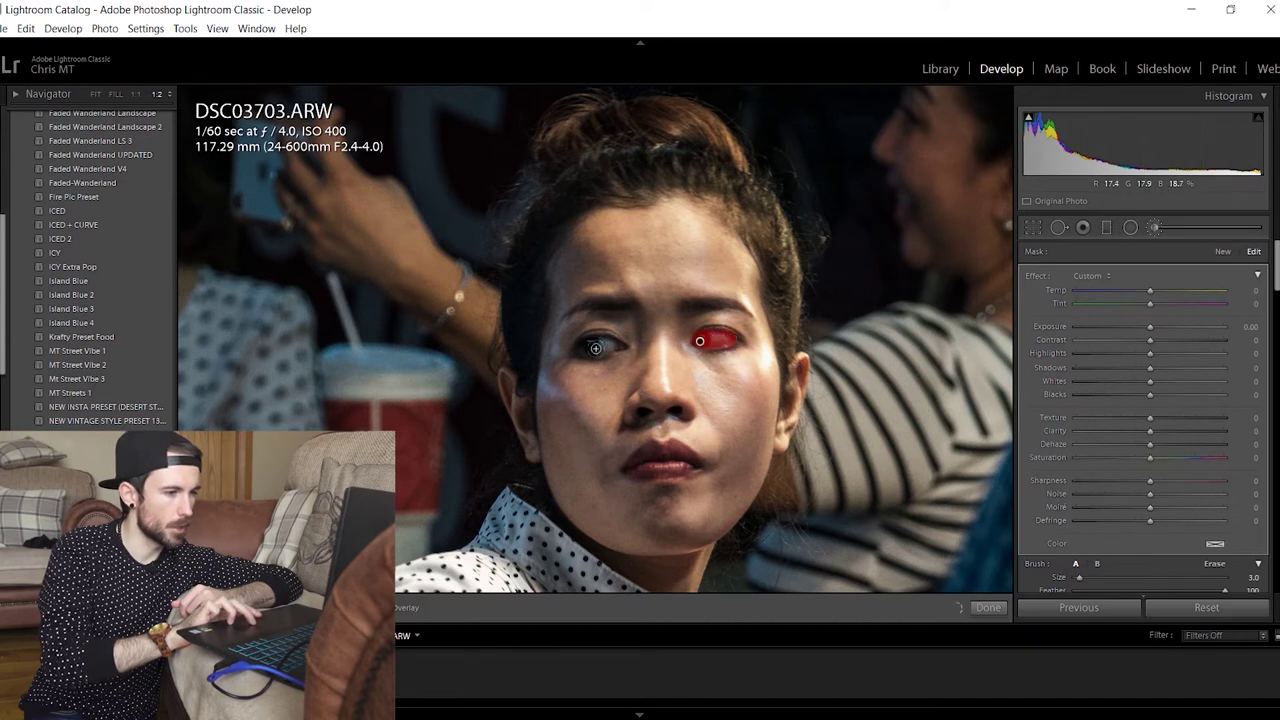
drag(615, 343, 595, 346)
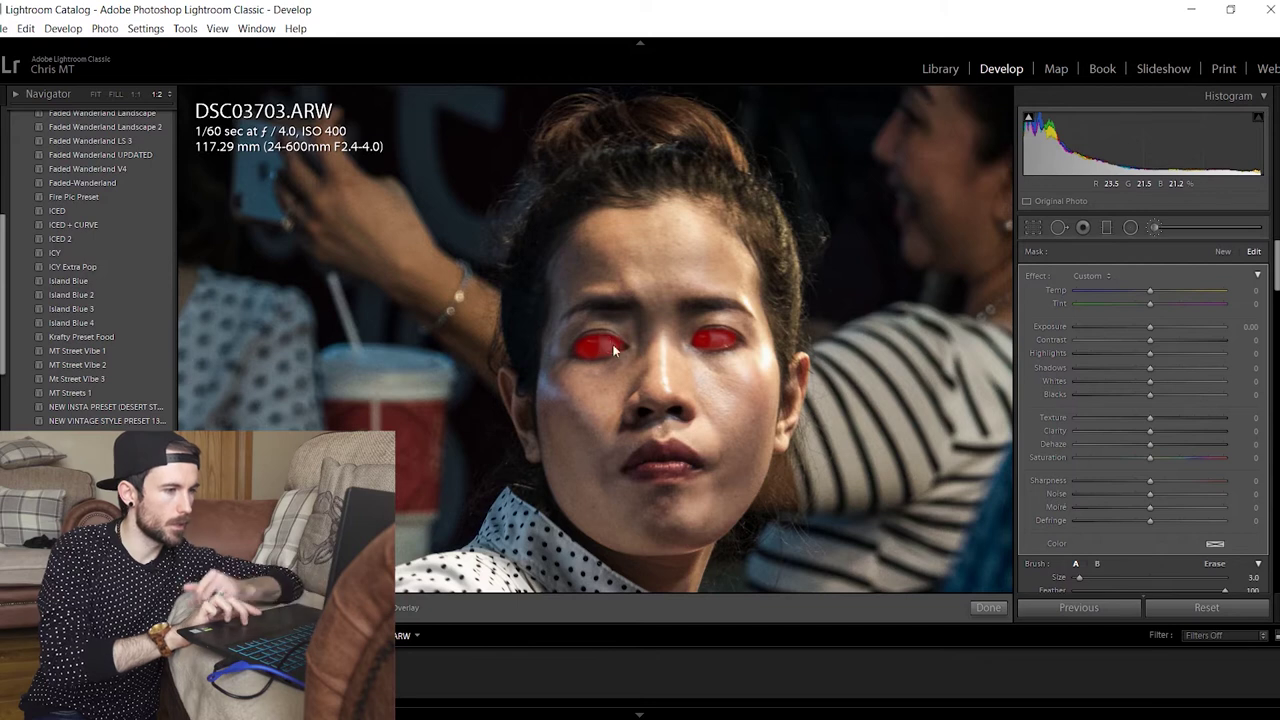
Apply the Iris Enhance effect to the eye mask, reset its Saturation to 0 and close the brush
click(1089, 276)
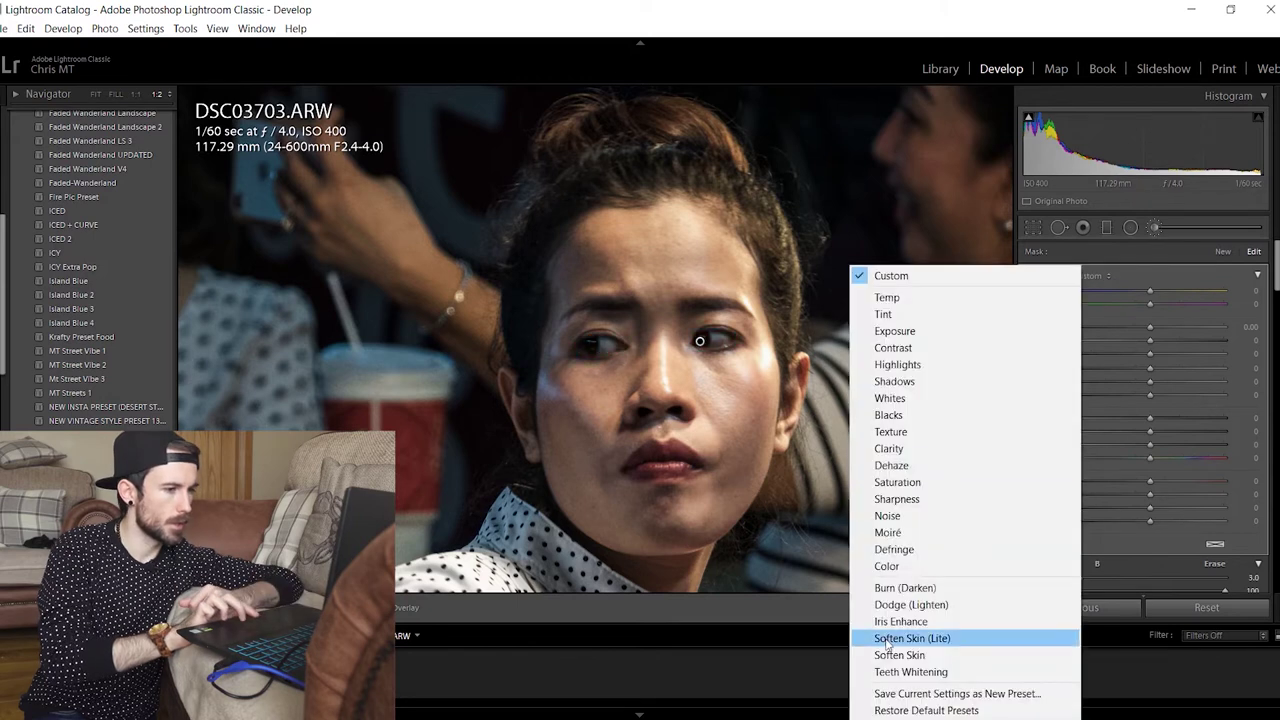
click(890, 621)
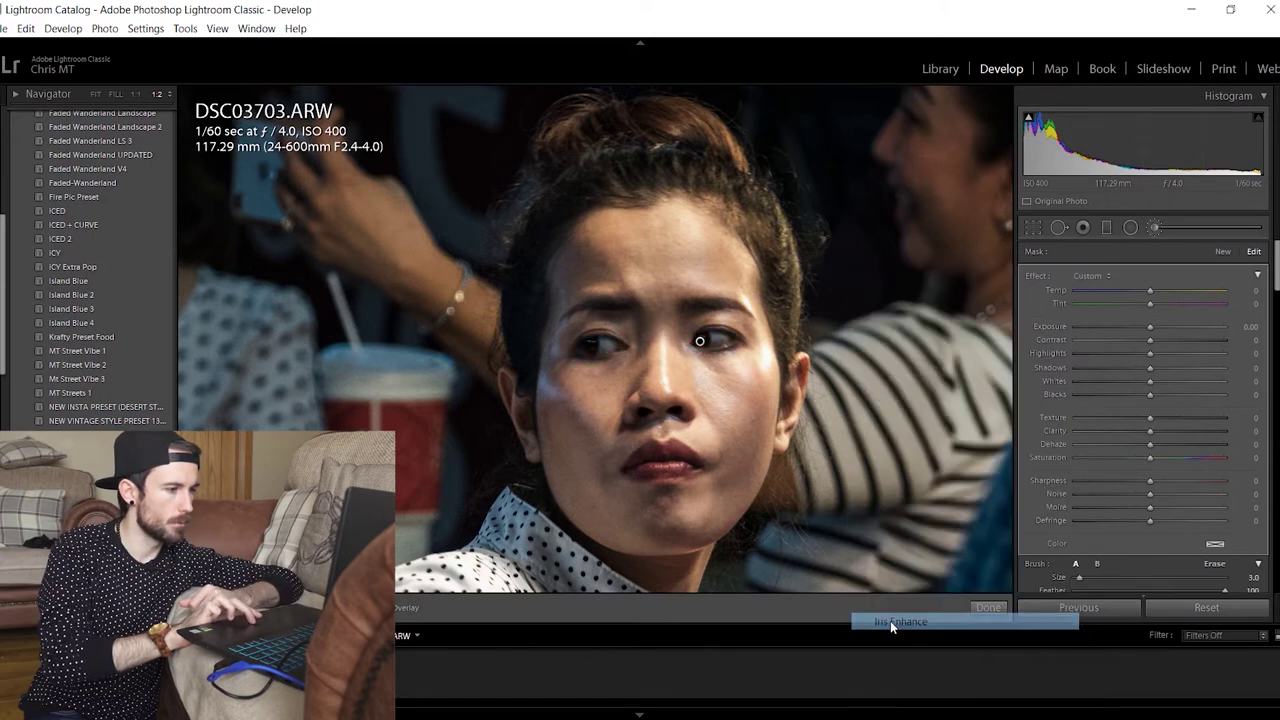
double_click(1179, 456)
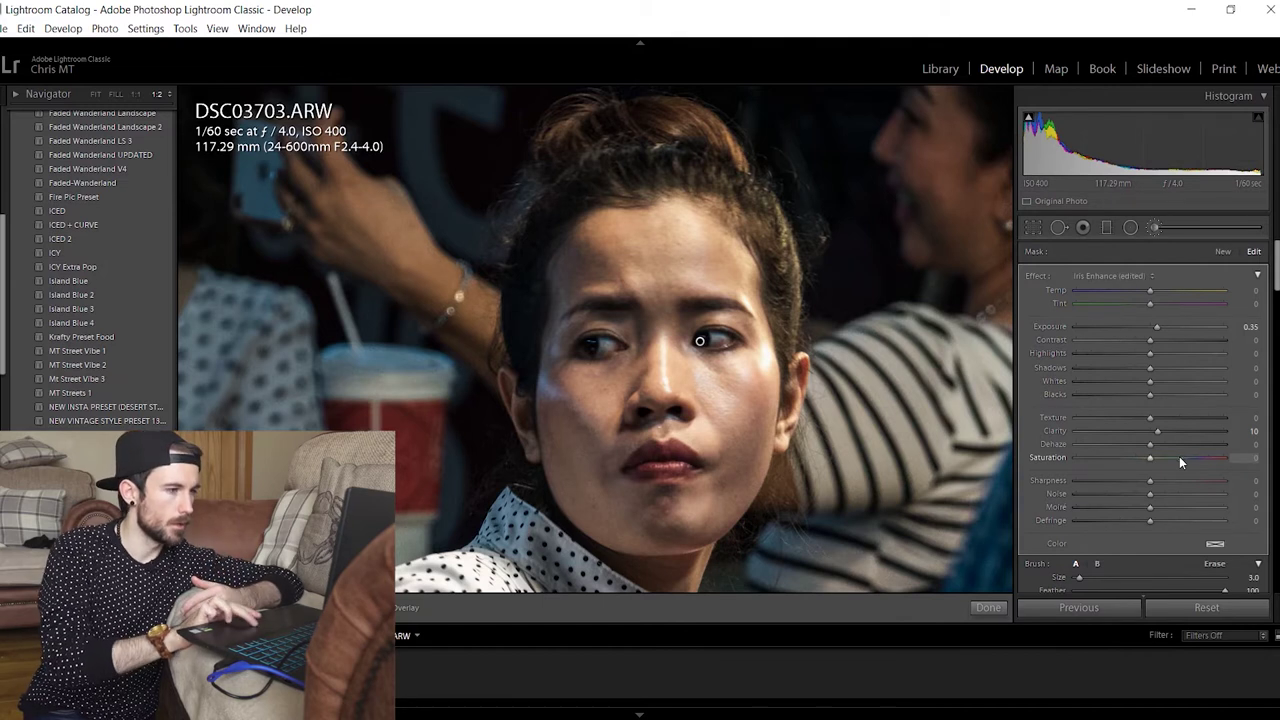
click(1152, 228)
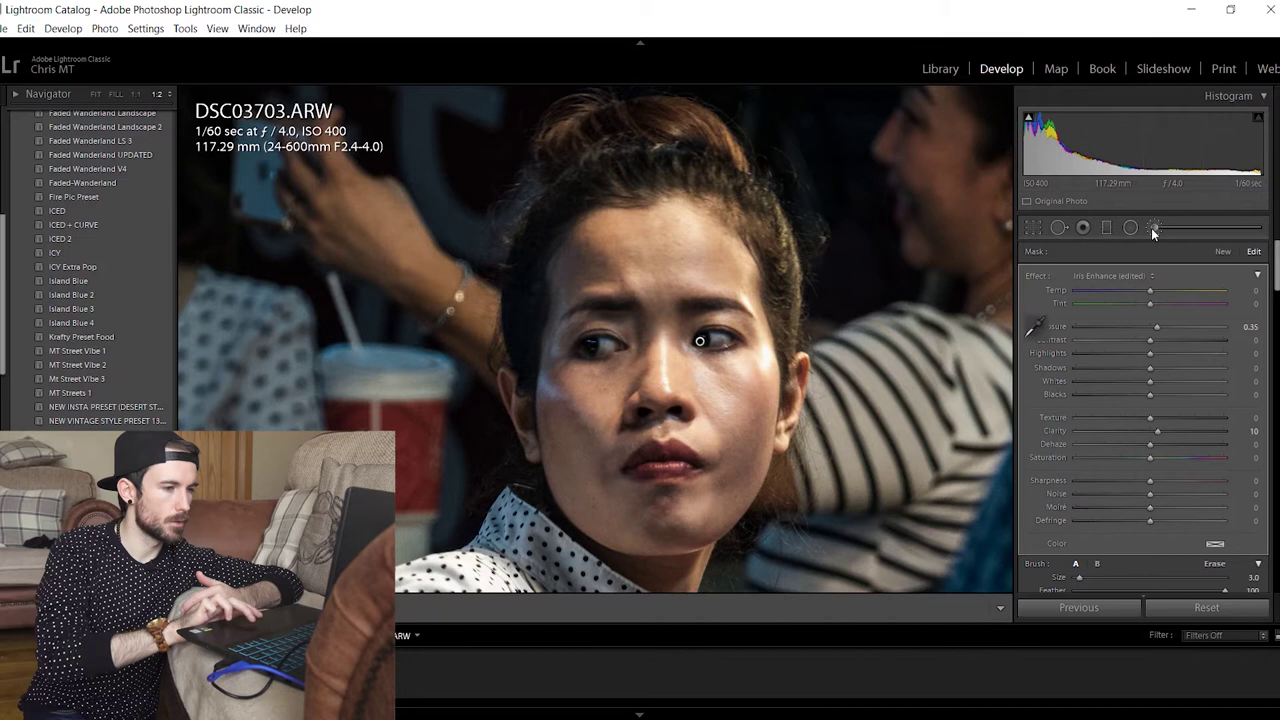
Try painting a second Adjustment Brush mask over both irises with a size 5 brush
key(ctrl+equal)
key(k)
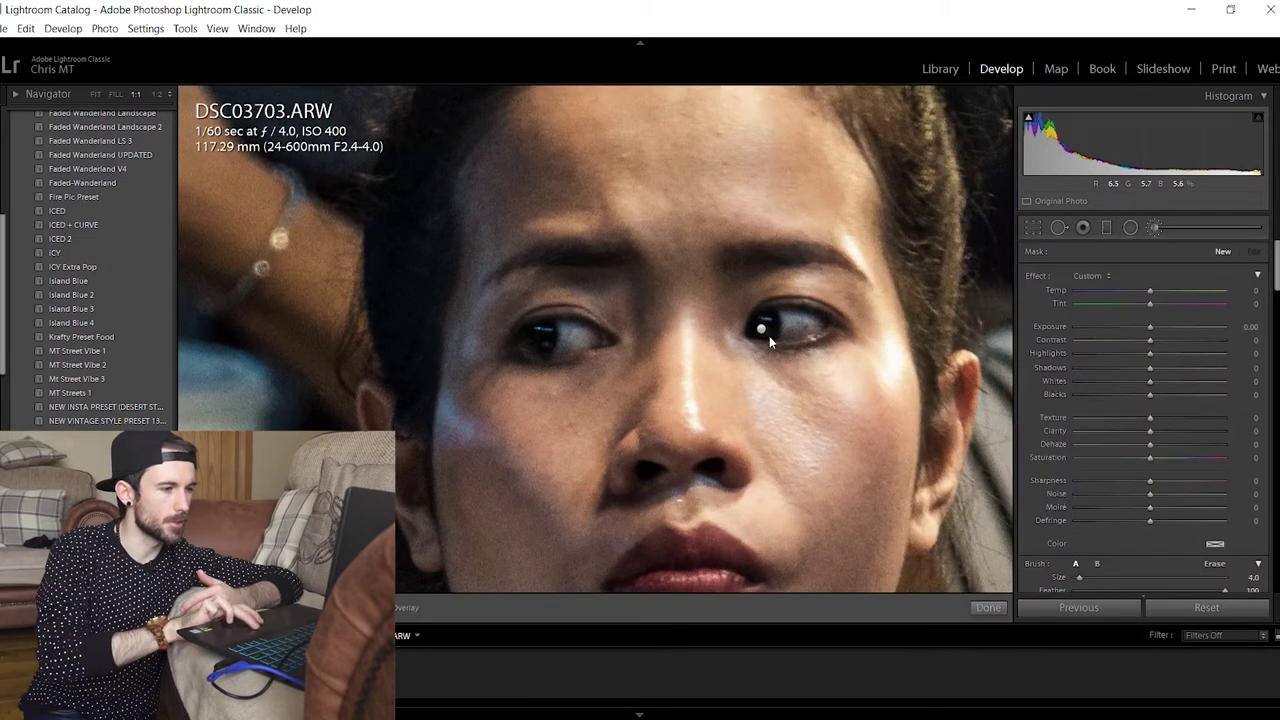
key(bracketright)
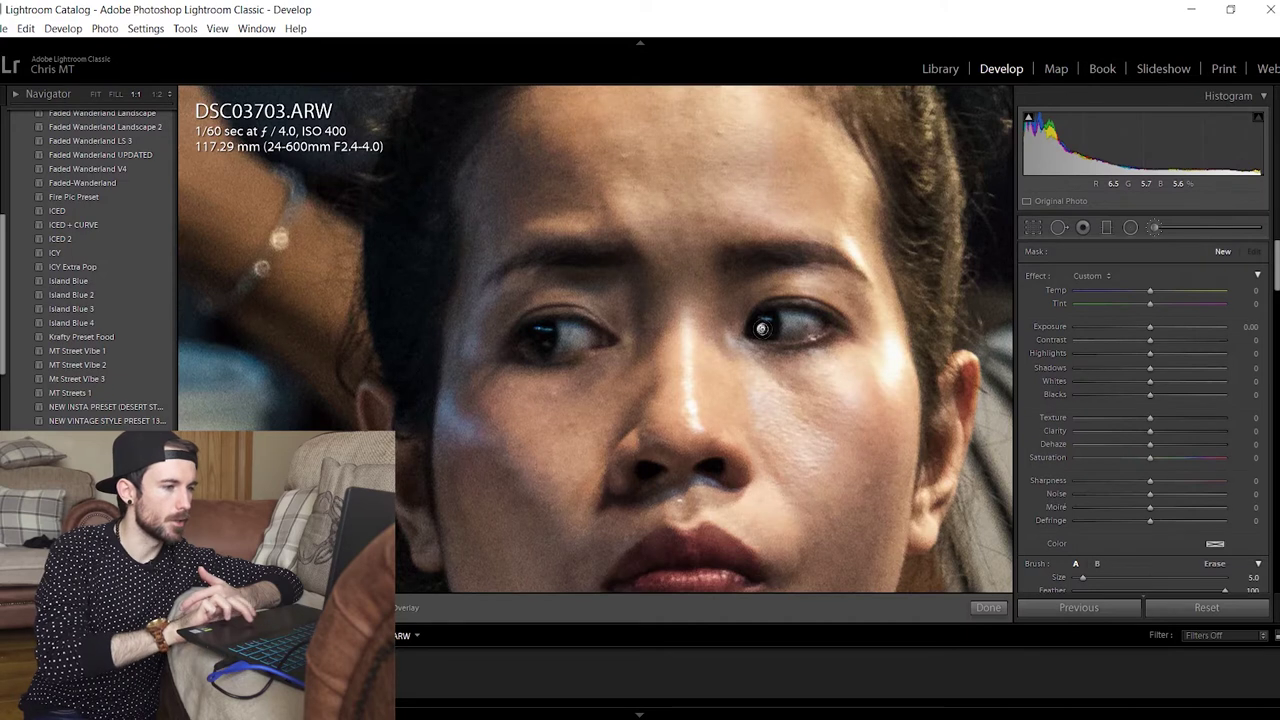
key(bracketright)
key(bracketright)
key(bracketright)
key(bracketleft)
key(bracketleft)
key(bracketleft)
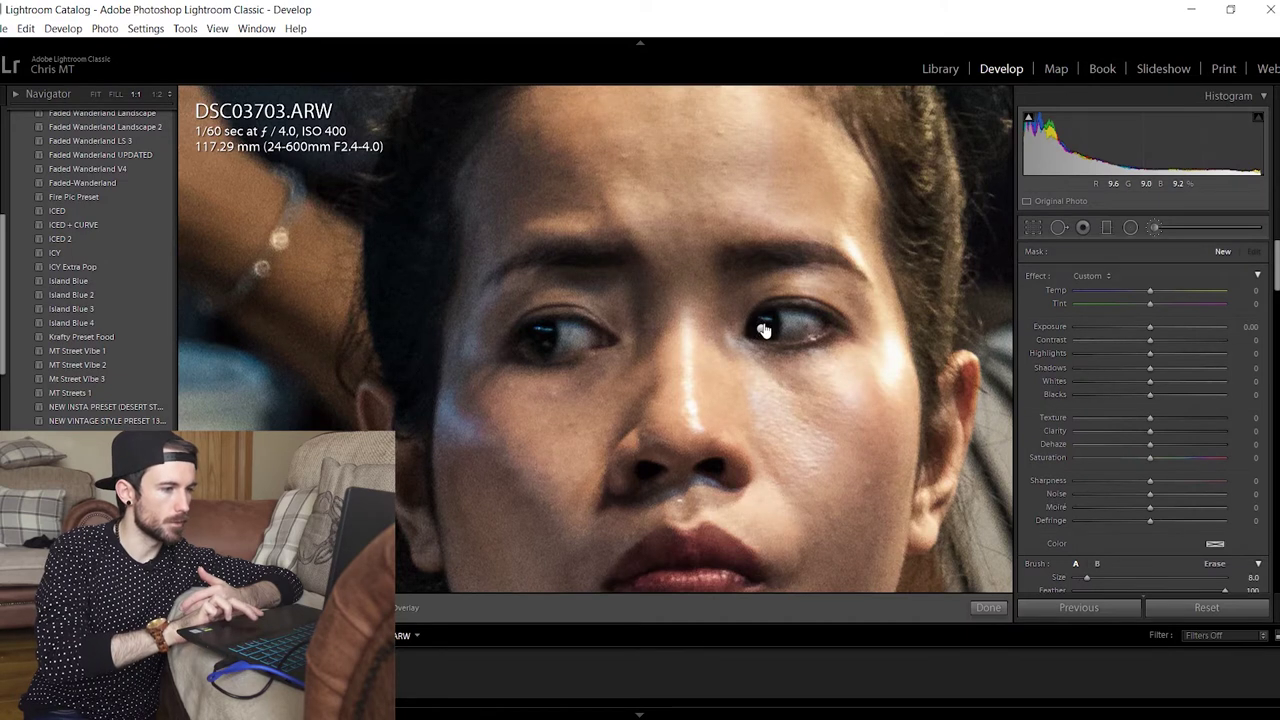
click(760, 326)
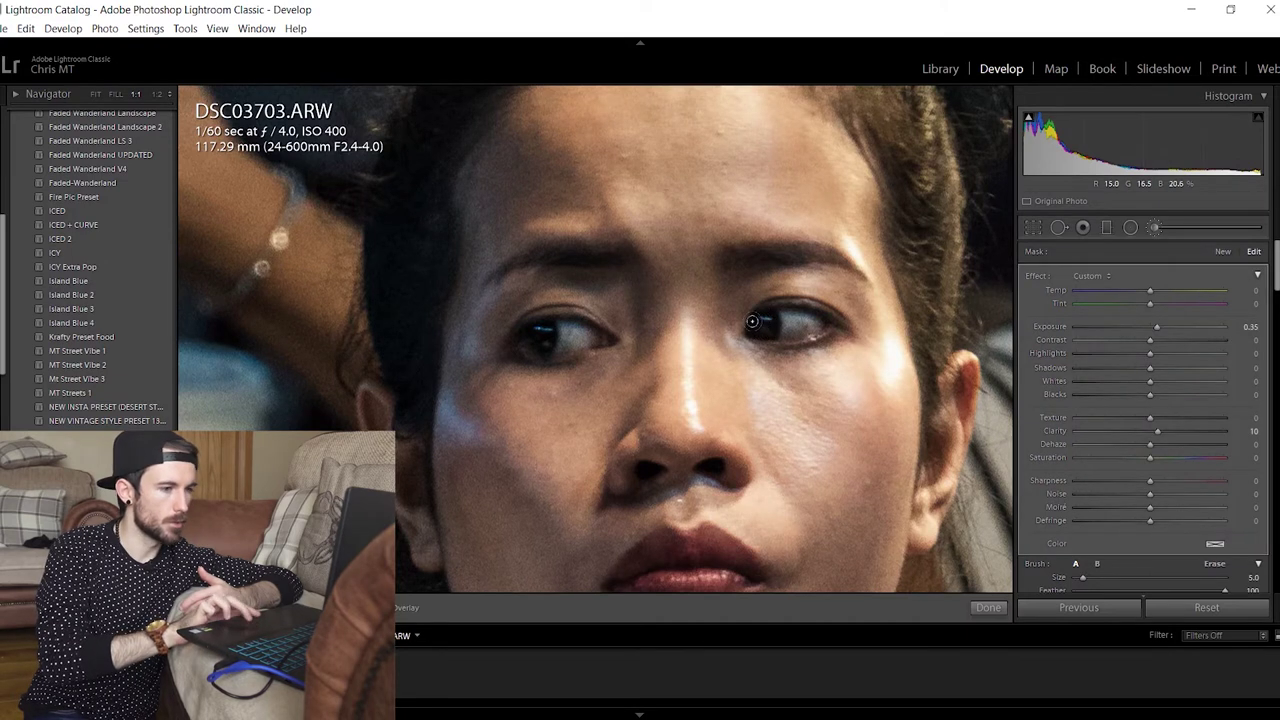
click(537, 333)
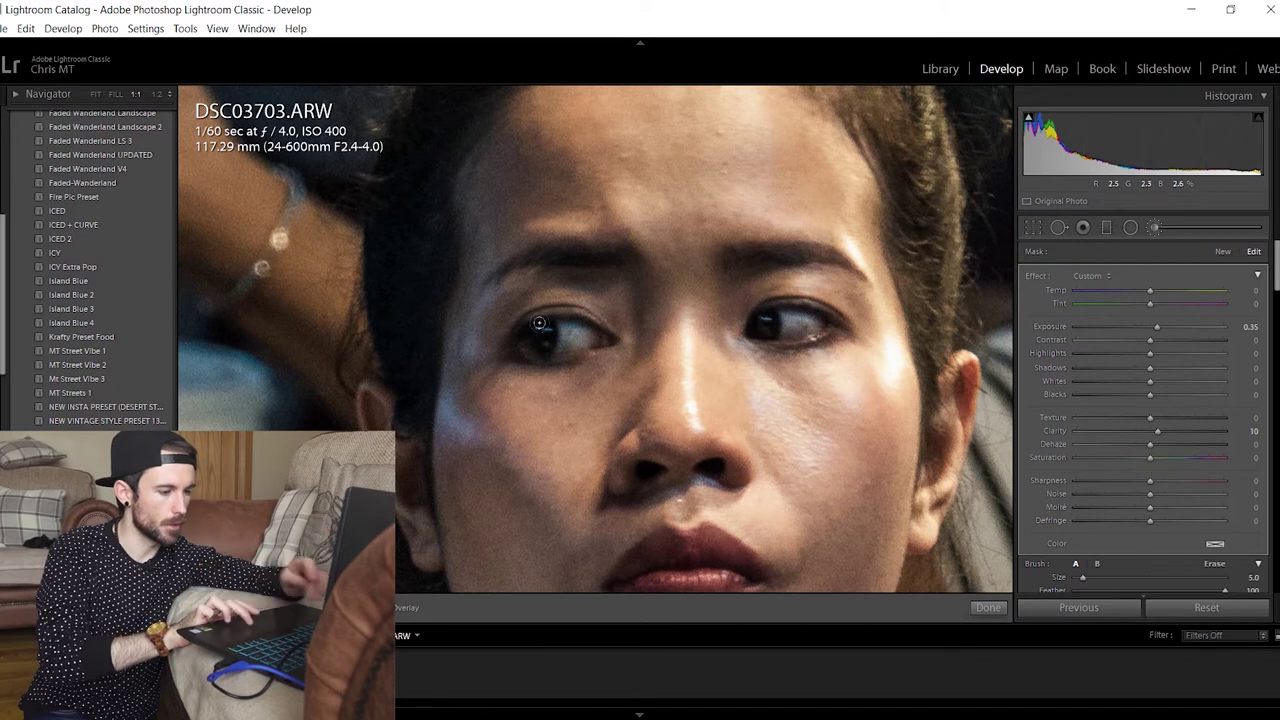
key(o)
key(Delete)
Paint a new Adjustment Brush mask over both irises with a size 4 brush
key(bracketleft)
click(538, 336)
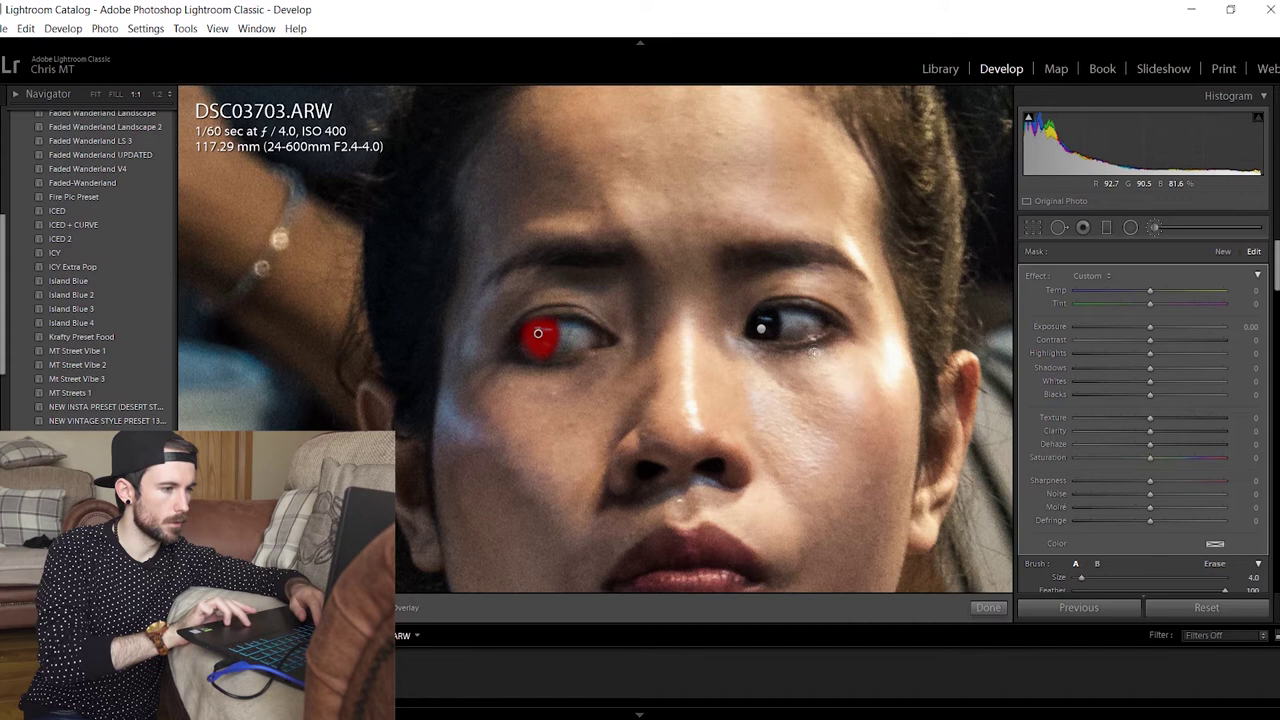
click(762, 324)
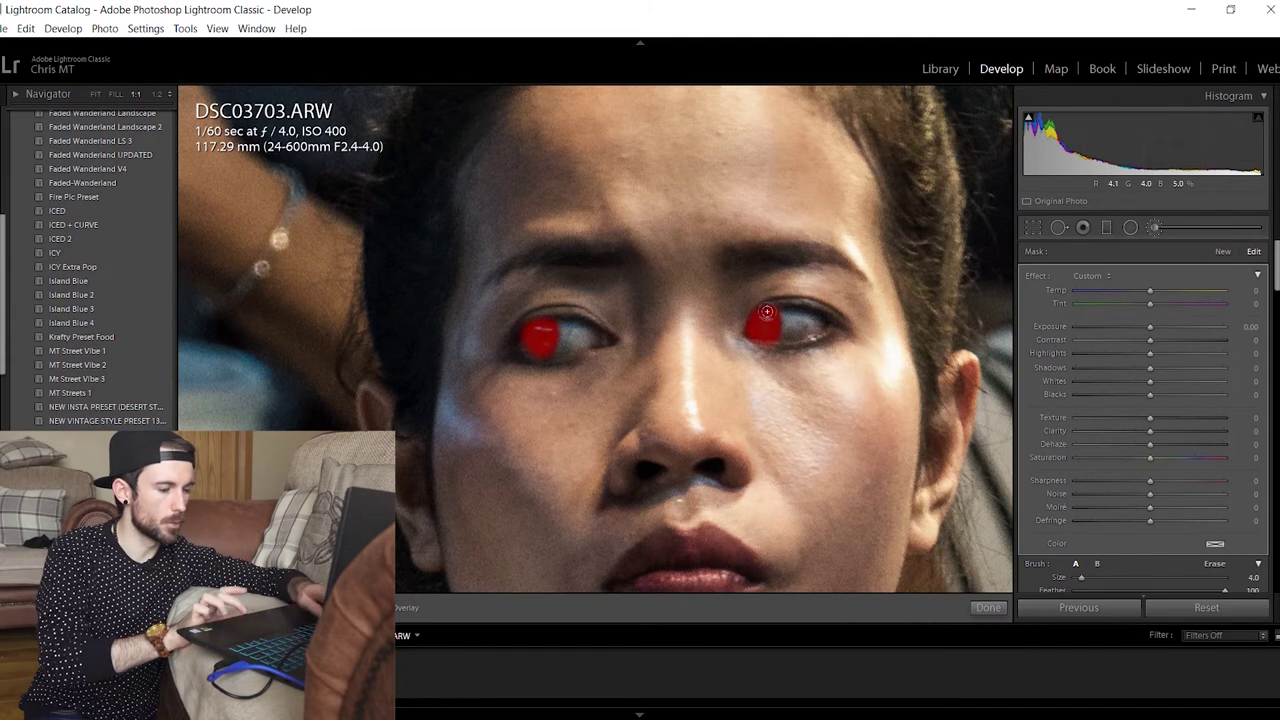
key(o)
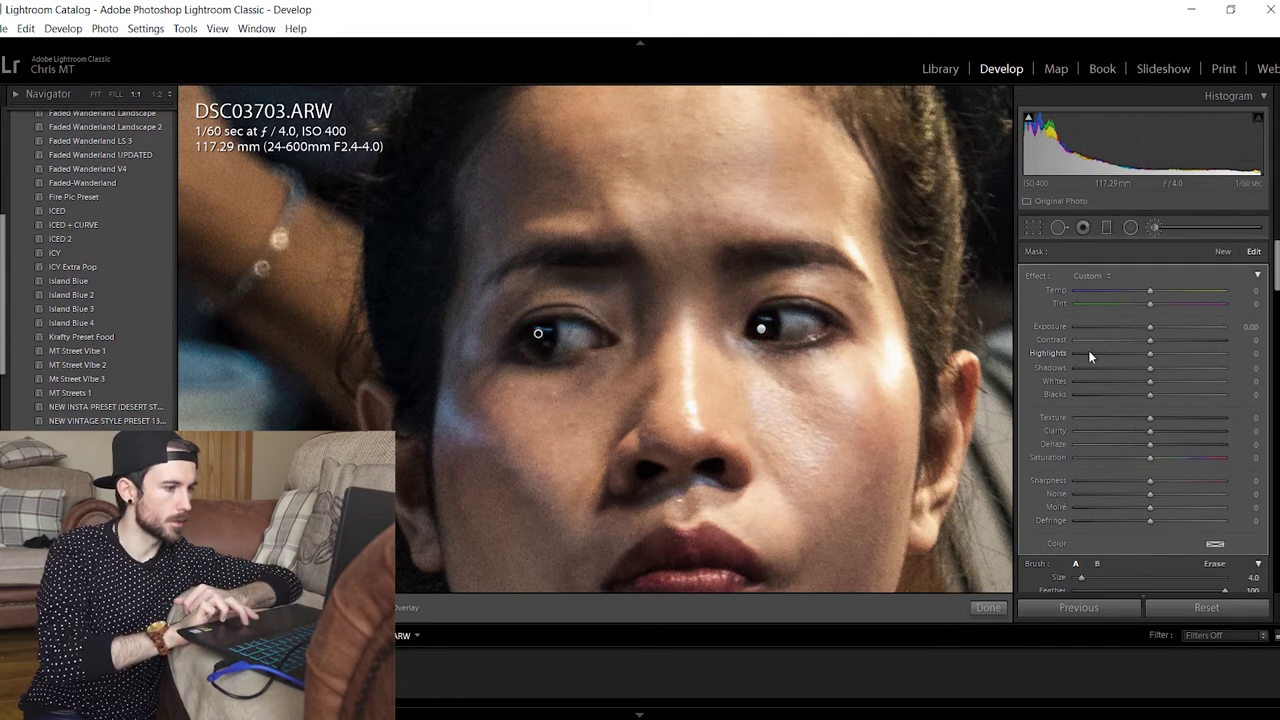
Apply the Iris Enhance effect to the iris mask, close the brush and view the unedited photo for comparison
click(1089, 276)
click(866, 620)
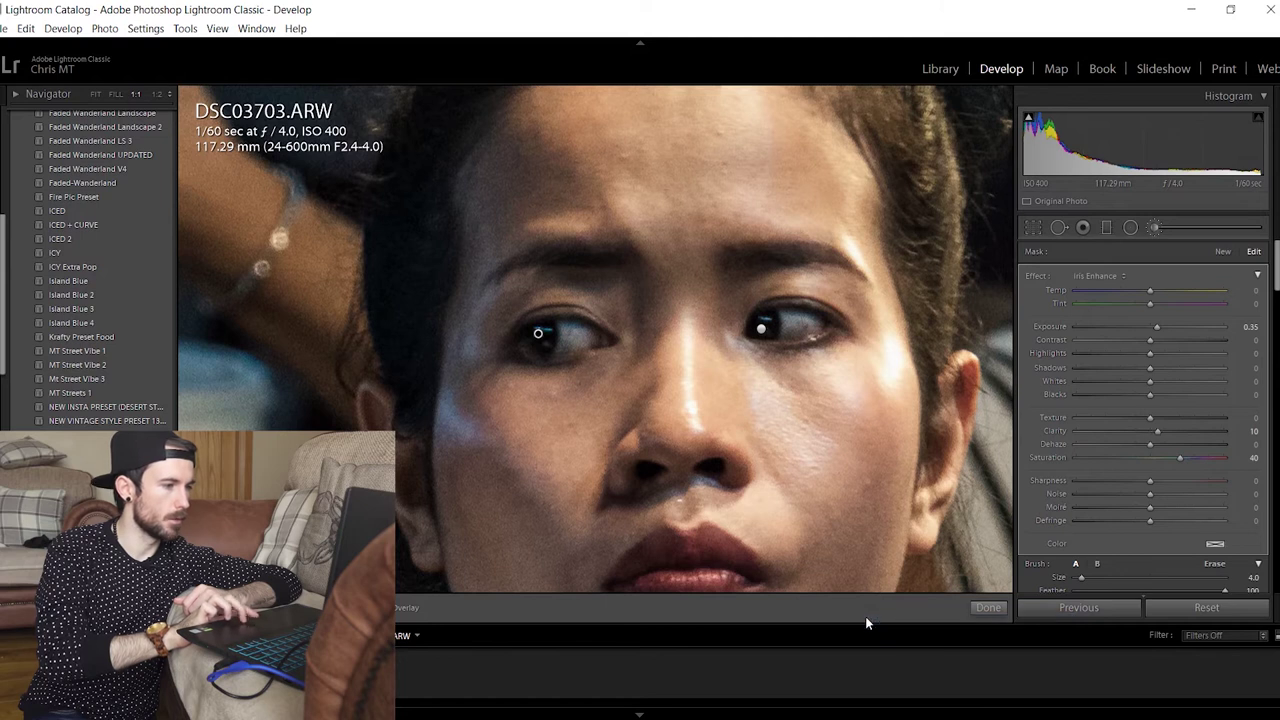
click(1155, 229)
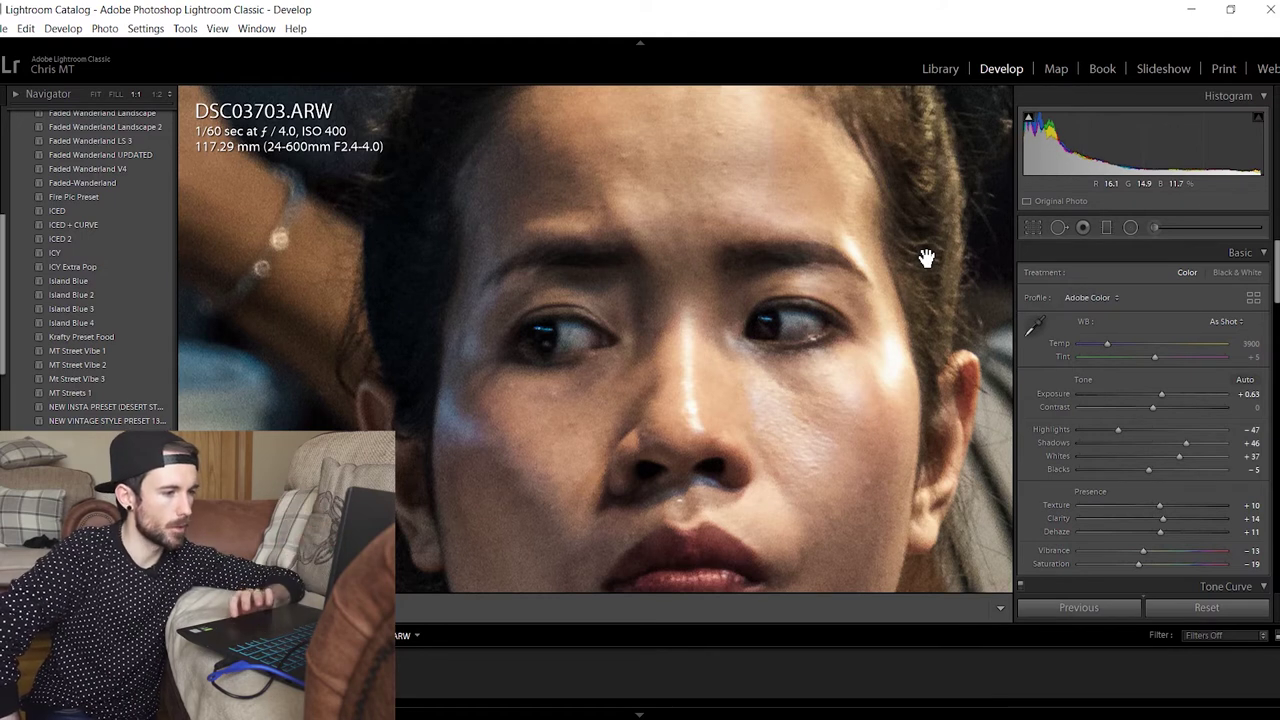
key(backslash)
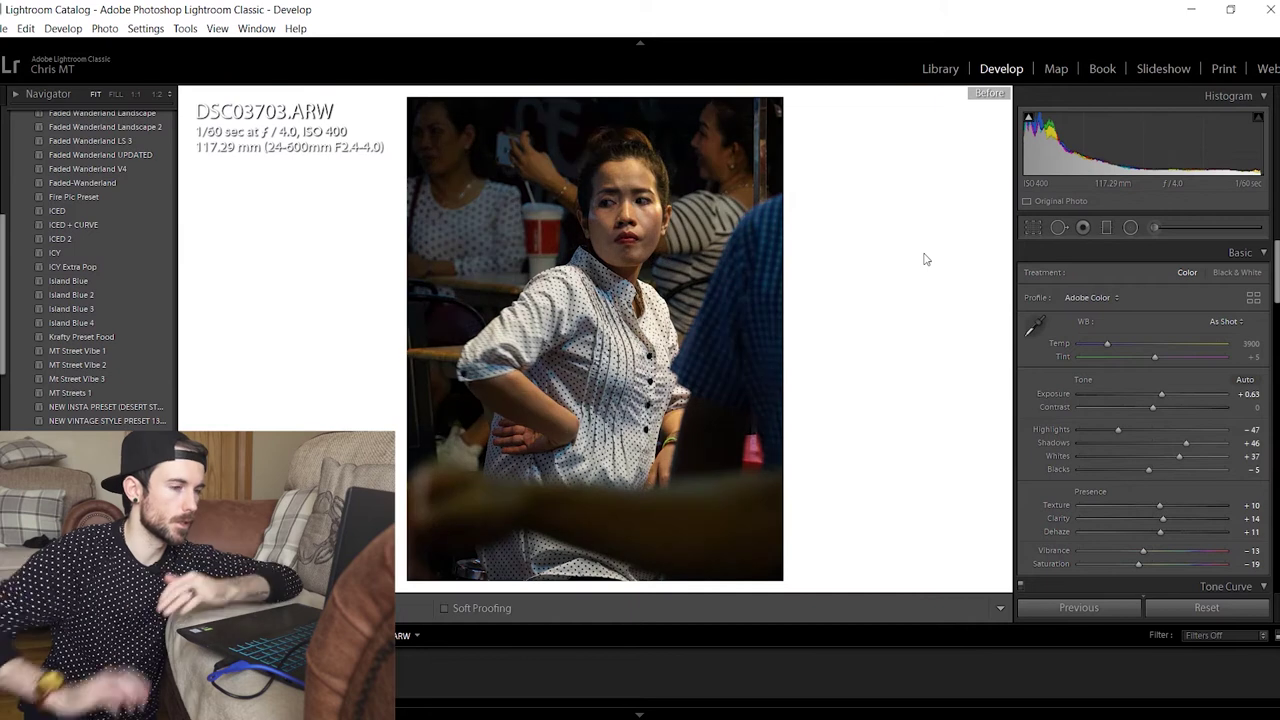
Return to the edited photo and paint a new Adjustment Brush mask over the woman's cheeks, nose and chin with a size 7 brush
key(backslash)
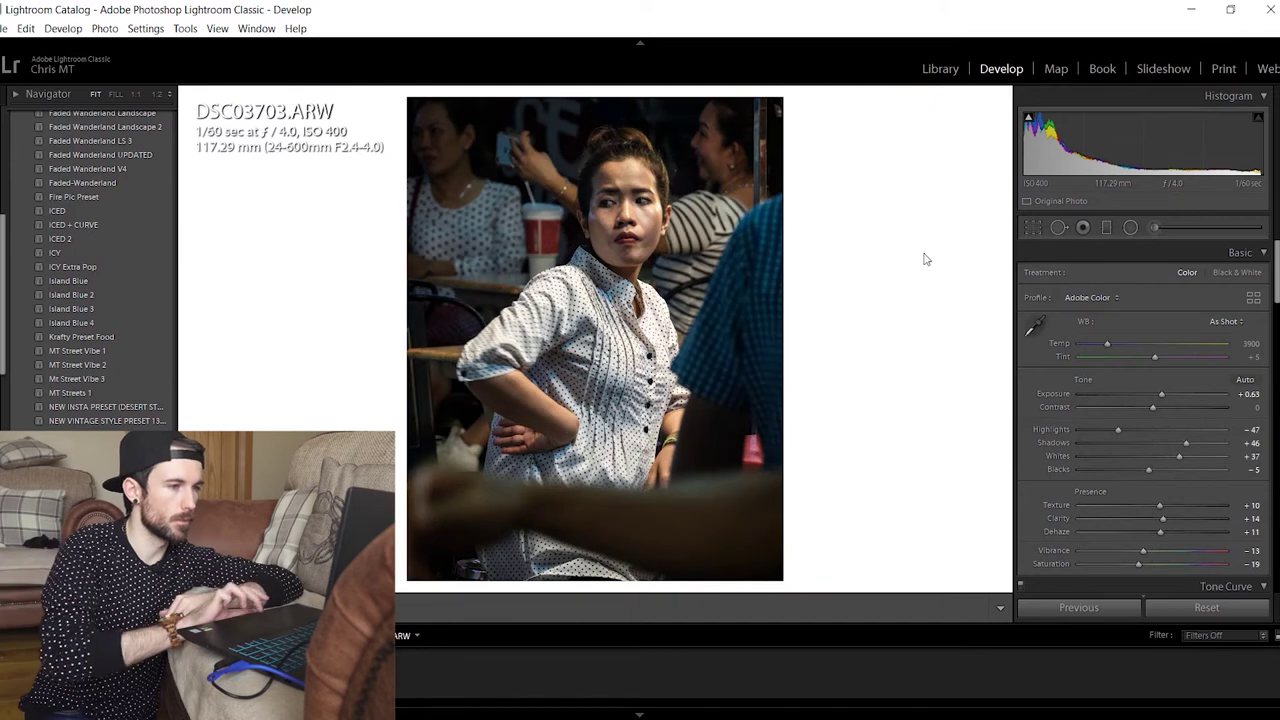
click(634, 180)
click(1156, 227)
key(bracketright)
key(bracketright)
mouse_move(672, 420)
mouse_down()
mouse_move(620, 408)
mouse_move(638, 422)
mouse_up()
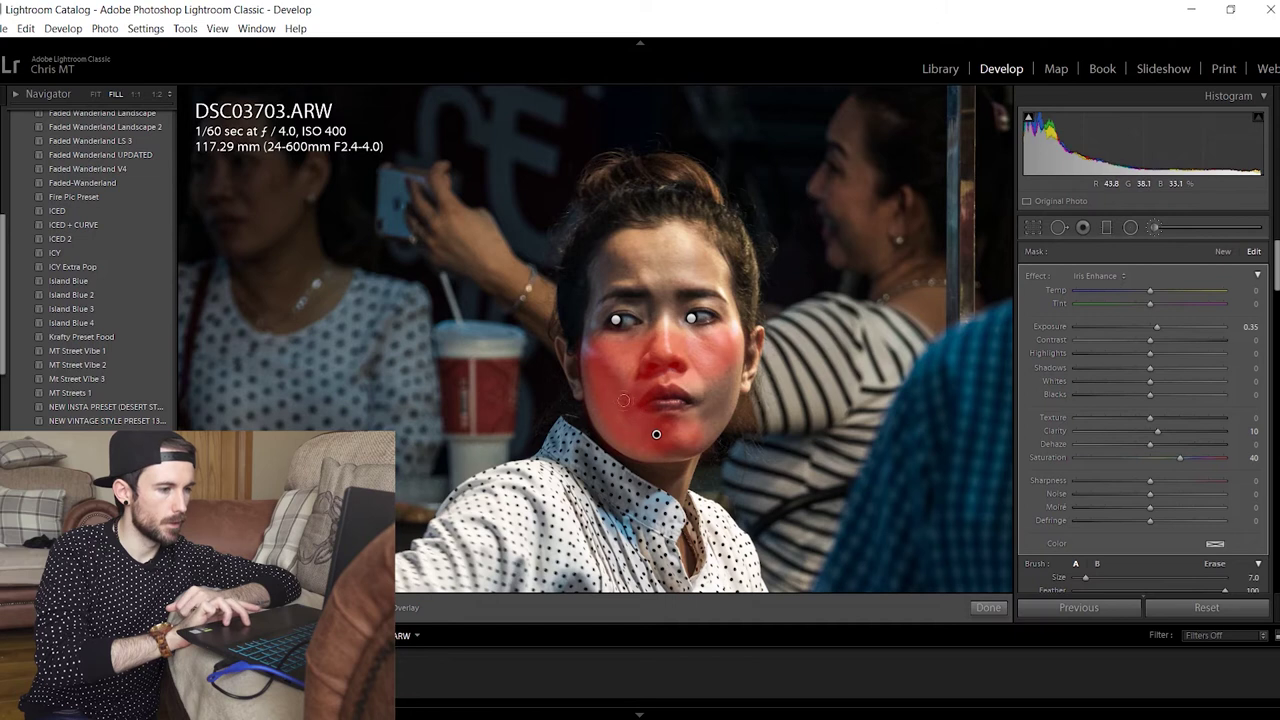
Extend the face mask over the forehead, around the eyes and onto the neck with a size 4 brush
key(ctrl+z)
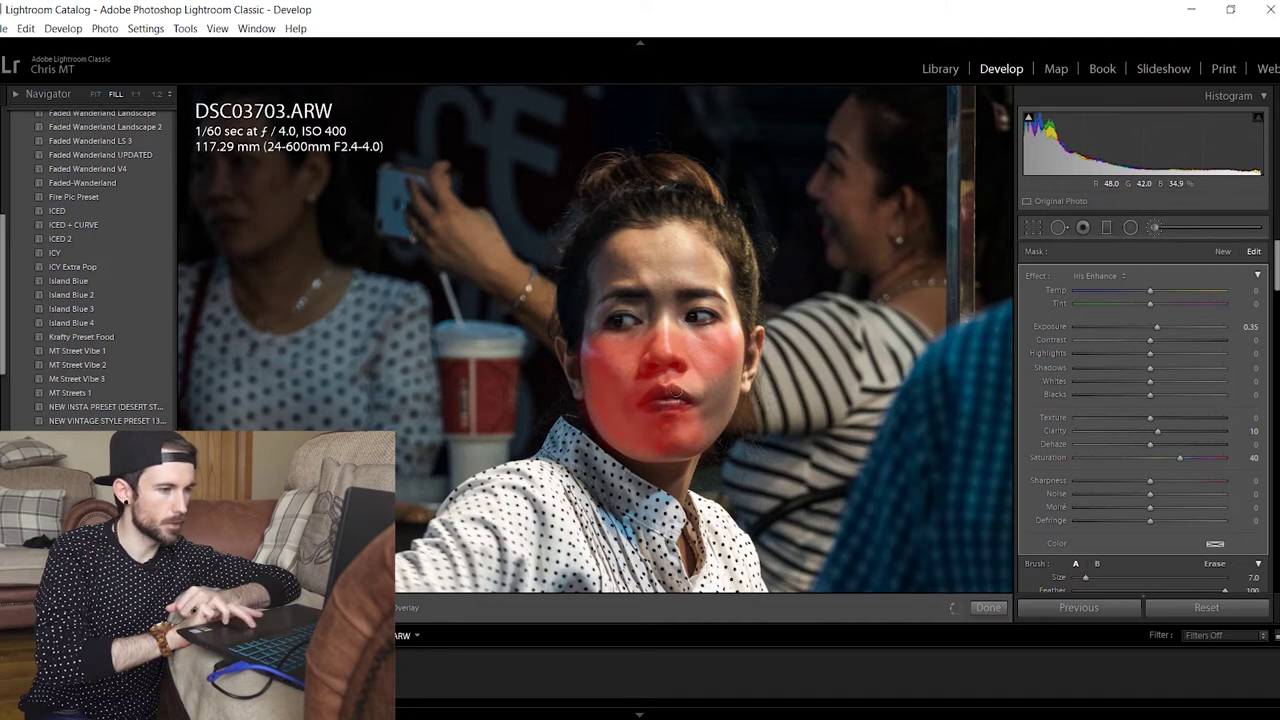
key(ctrl+y)
drag(635, 261, 722, 260)
key(ctrl+y)
key(ctrl+z)
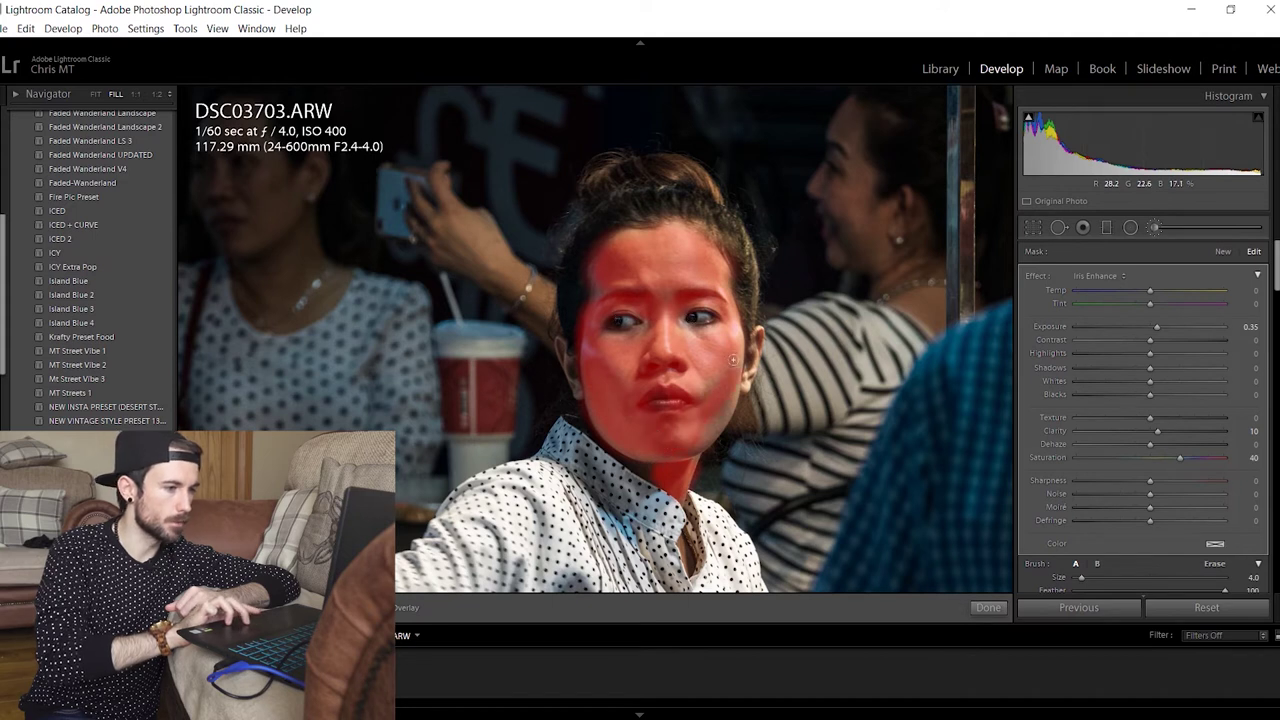
Hide the face mask overlay, reset its effect sliders, set Clarity to 18 and close the brush
key(o)
double_click(1032, 273)
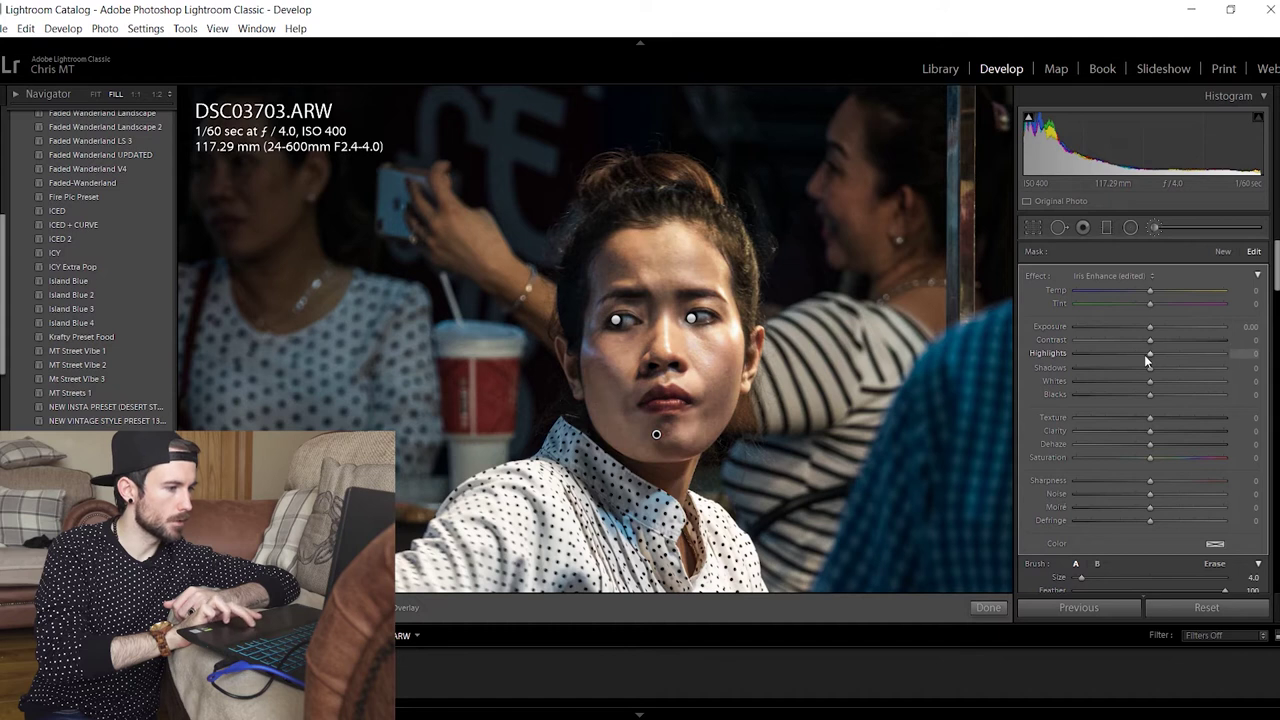
drag(1150, 430, 1177, 437)
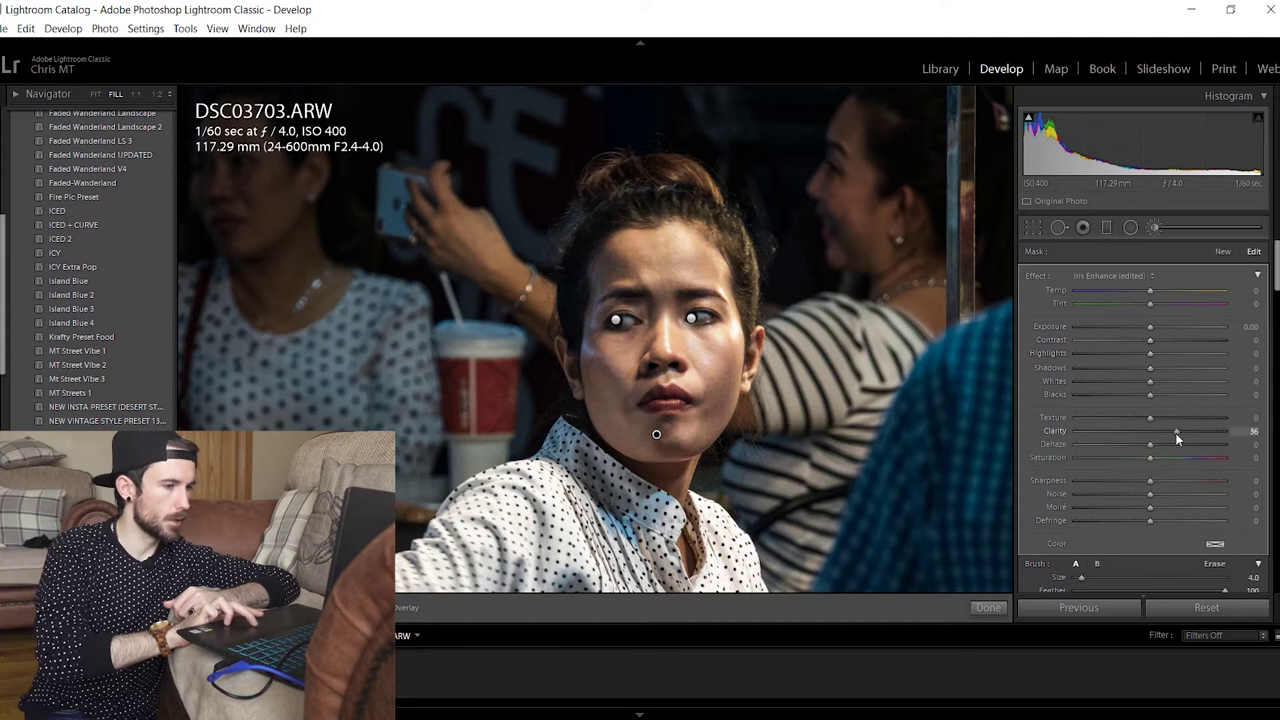
drag(1137, 433, 1163, 434)
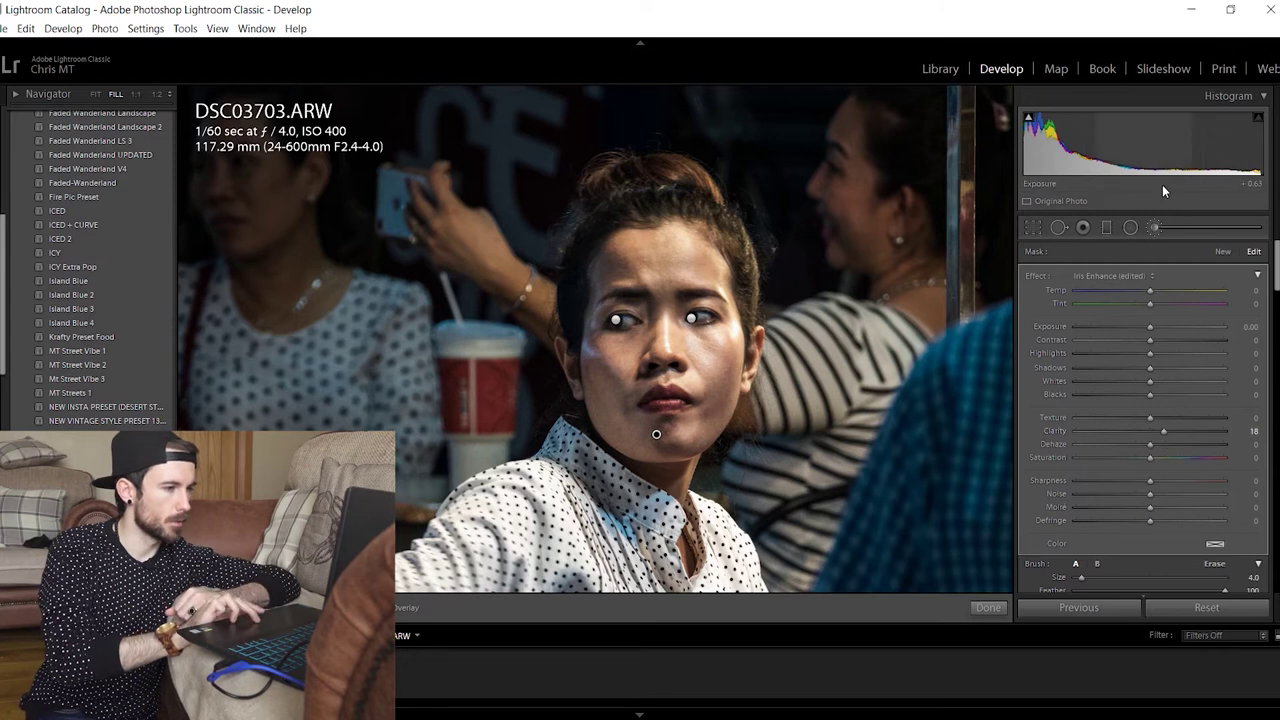
click(1154, 227)
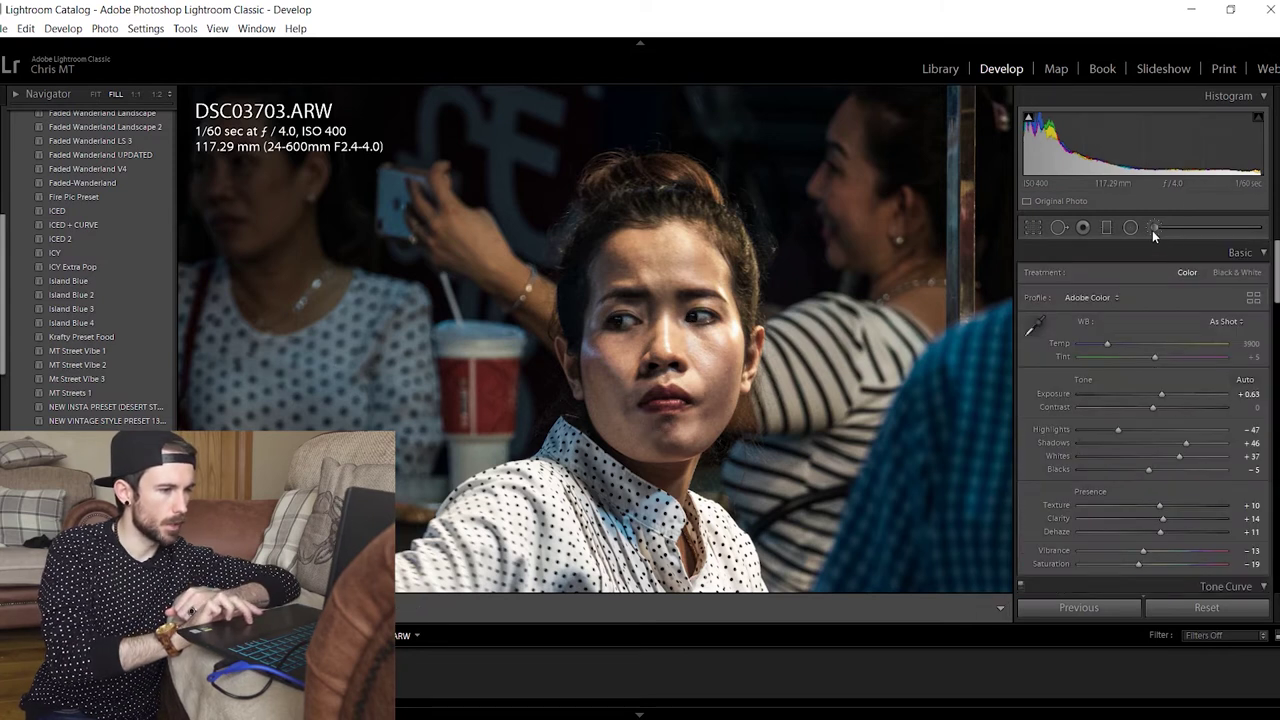
Paint a new Adjustment Brush mask over the woman's hair with a size 4 brush, then hide the overlay
key(k)
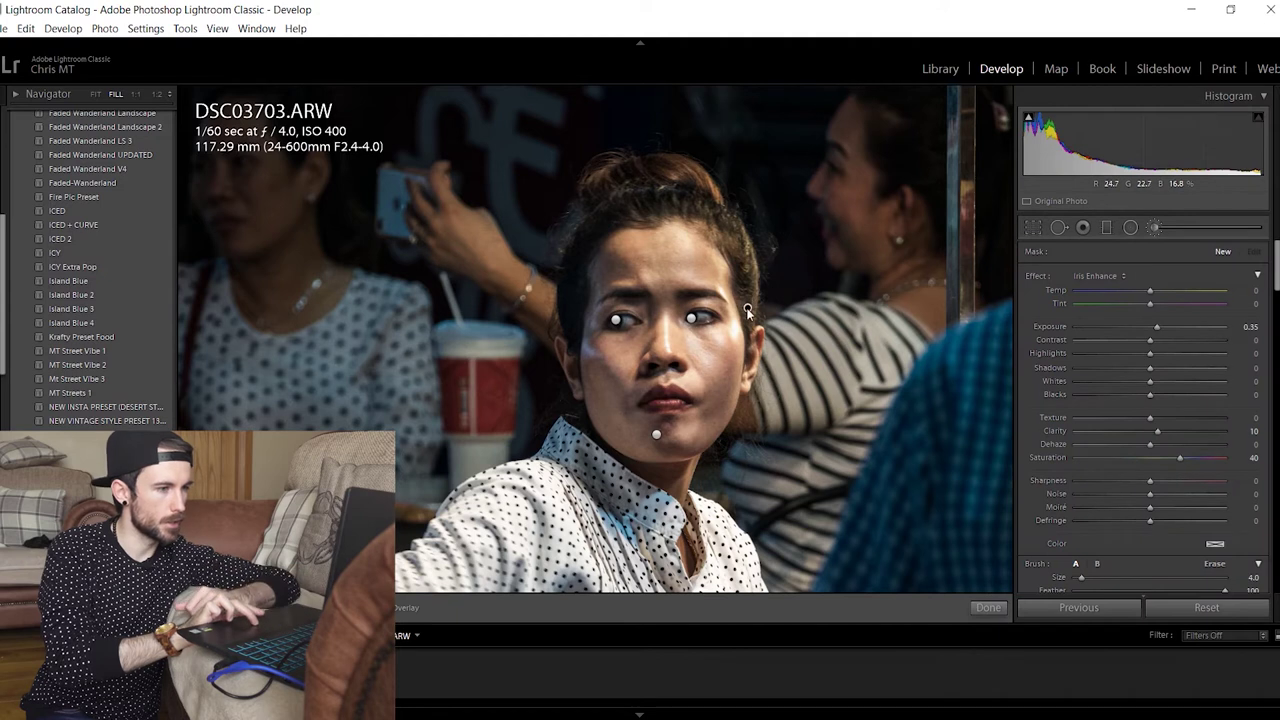
mouse_move(749, 313)
mouse_down()
mouse_move(725, 227)
mouse_move(670, 206)
mouse_move(626, 214)
mouse_move(580, 247)
mouse_move(572, 318)
mouse_up()
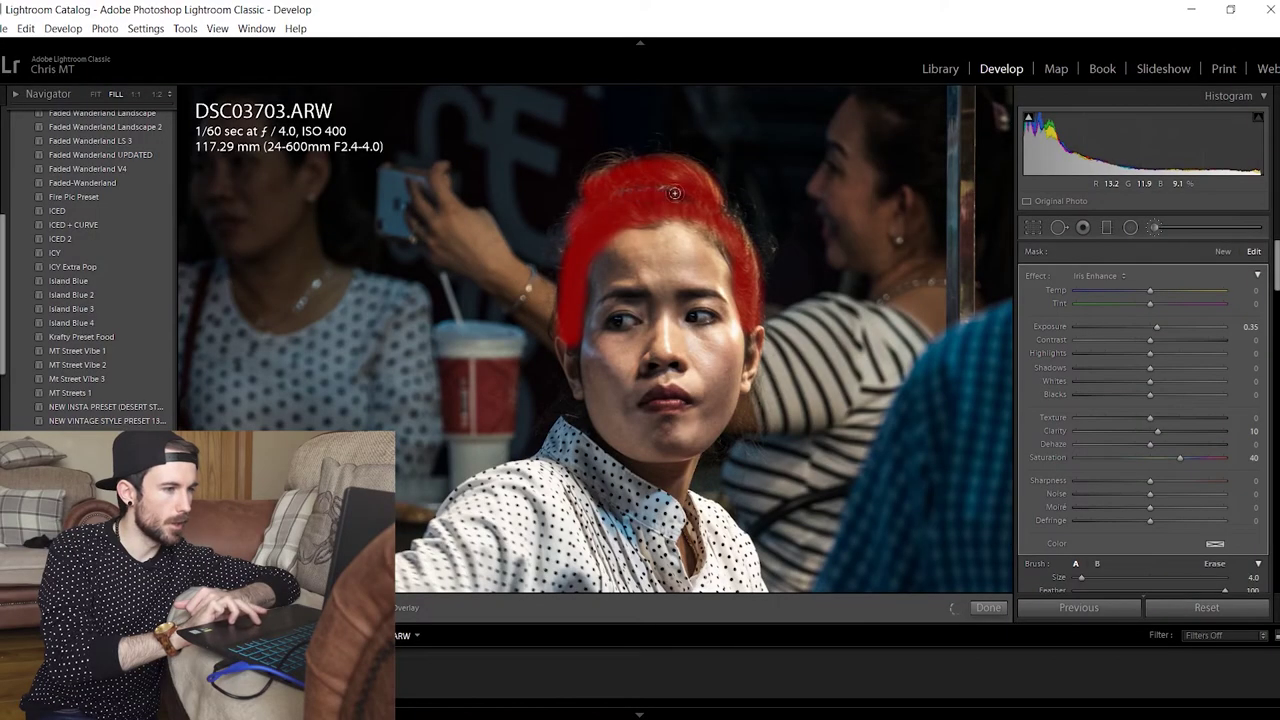
key(o)
Reset the hair mask's effect sliders, set Highlights to 25, Texture to 44 and Clarity to 17, and close the brush
double_click(1038, 276)
drag(1168, 357, 1161, 366)
mouse_move(1150, 417)
mouse_down()
mouse_move(1190, 420)
mouse_move(1156, 435)
mouse_up()
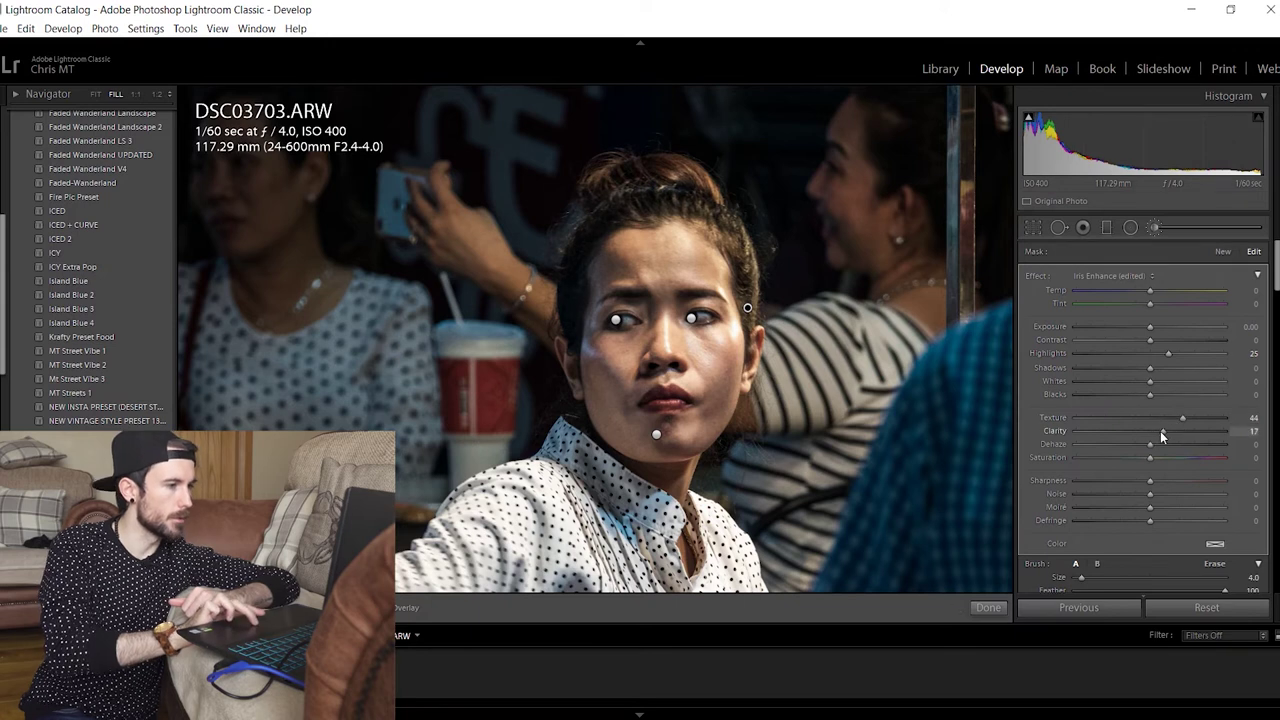
click(97, 94)
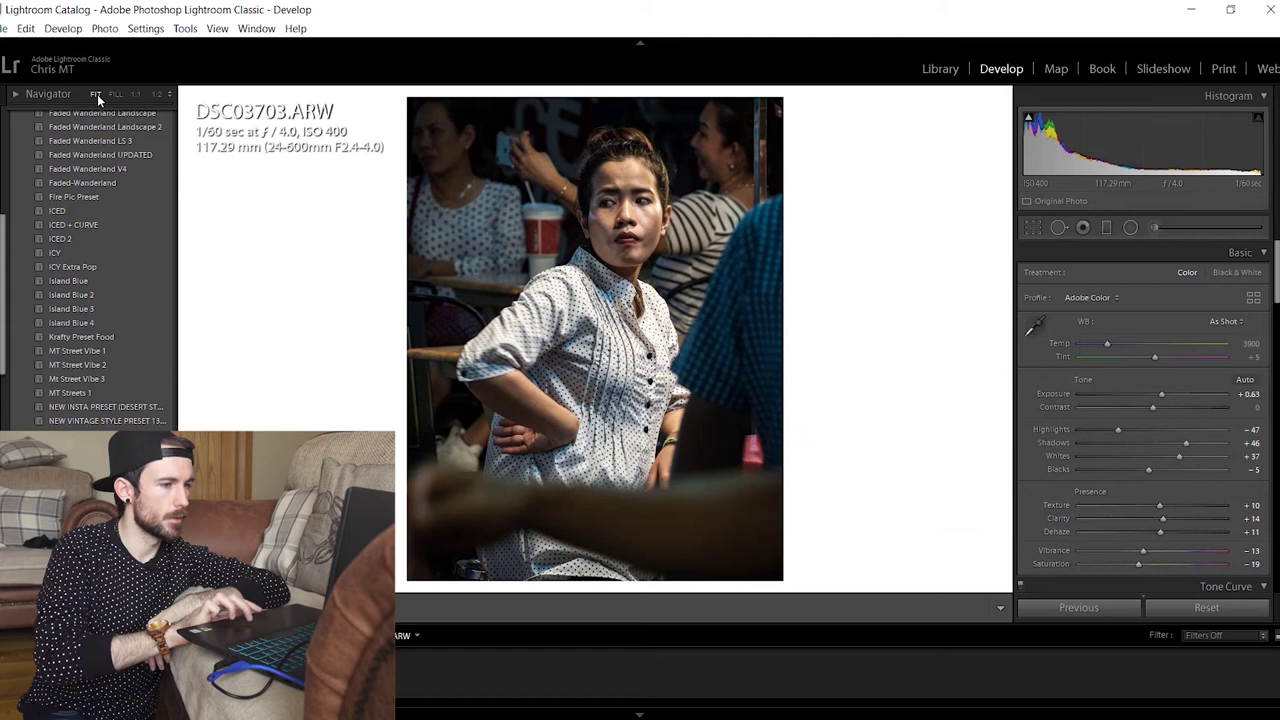
Paint a new Adjustment Brush mask over the woman's shirt and bent arm with a size 8 brush
click(1153, 228)
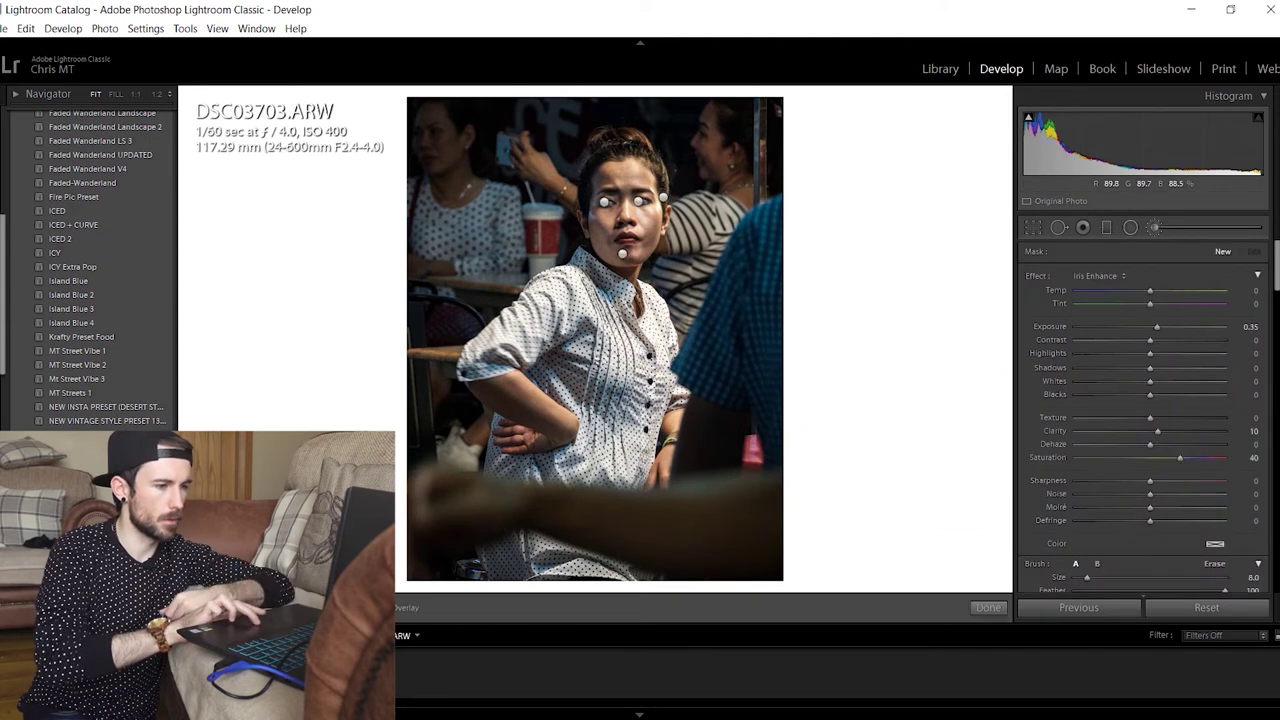
click(606, 458)
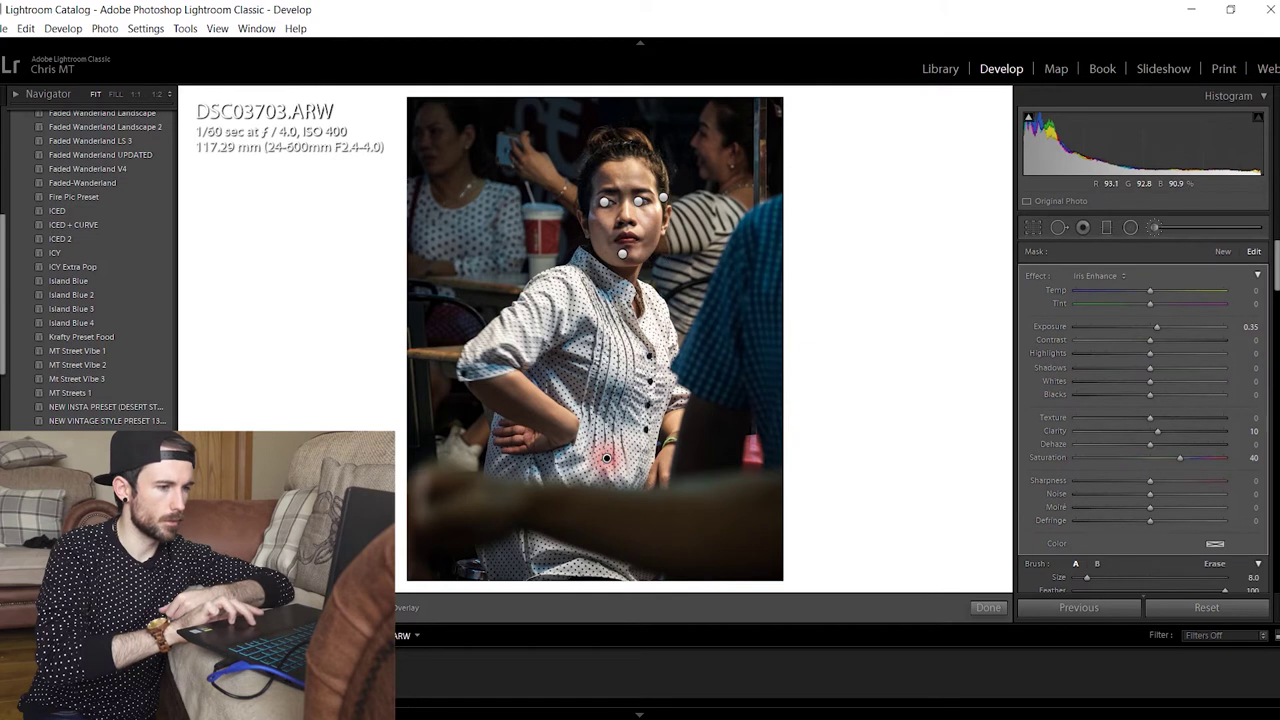
mouse_move(518, 354)
mouse_down()
mouse_move(549, 307)
mouse_move(580, 310)
mouse_up()
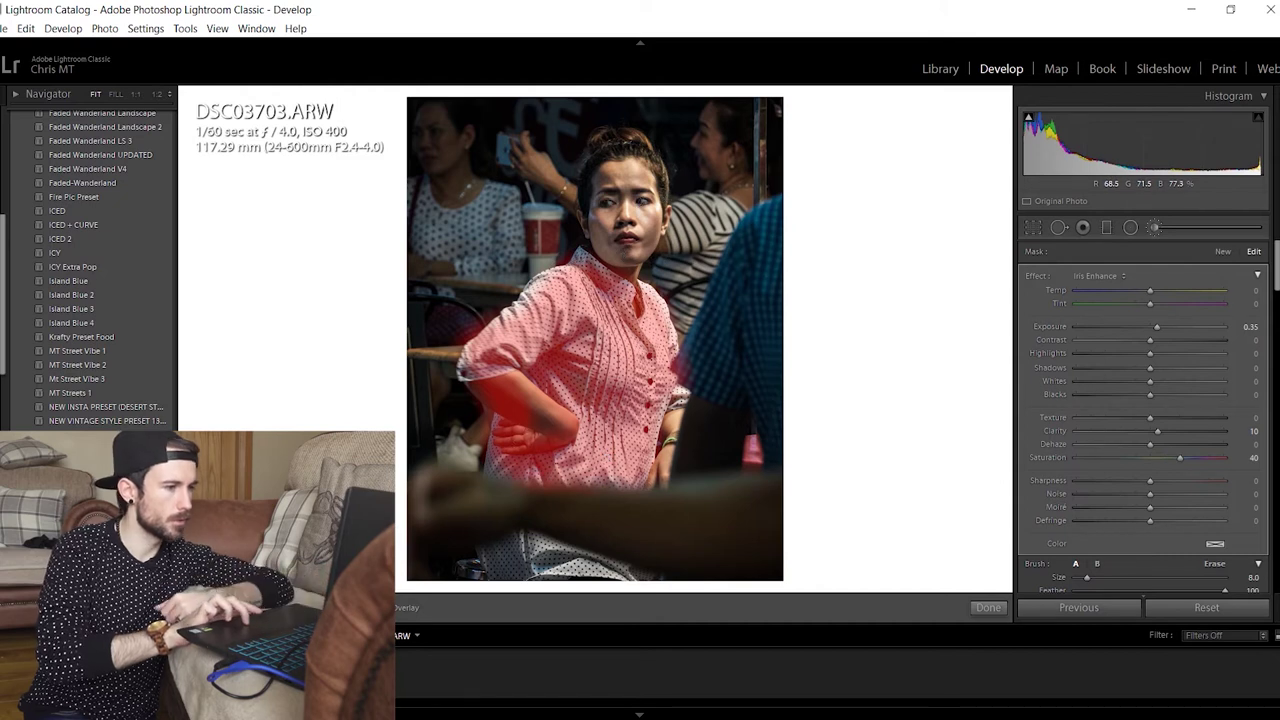
Reset the shirt mask's effect sliders, set Clarity to 29, close the brush and view the photo with the lights dimmed
double_click(1037, 276)
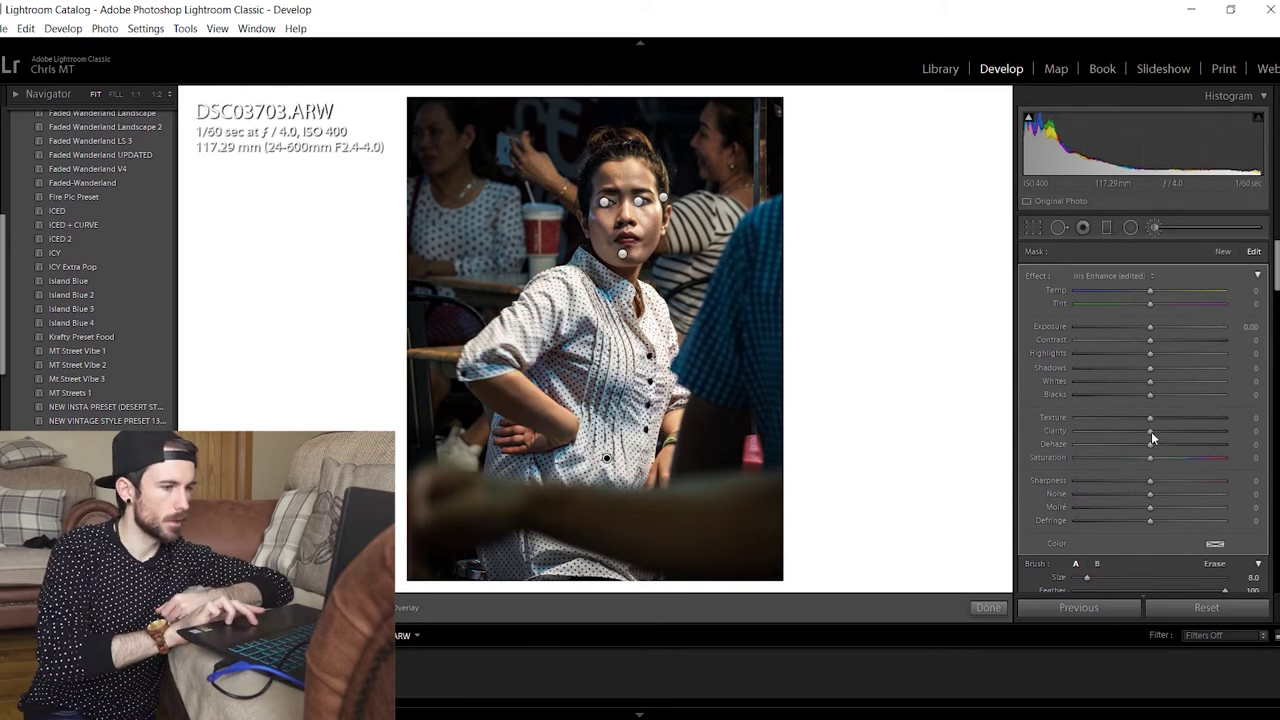
drag(1151, 431, 1179, 434)
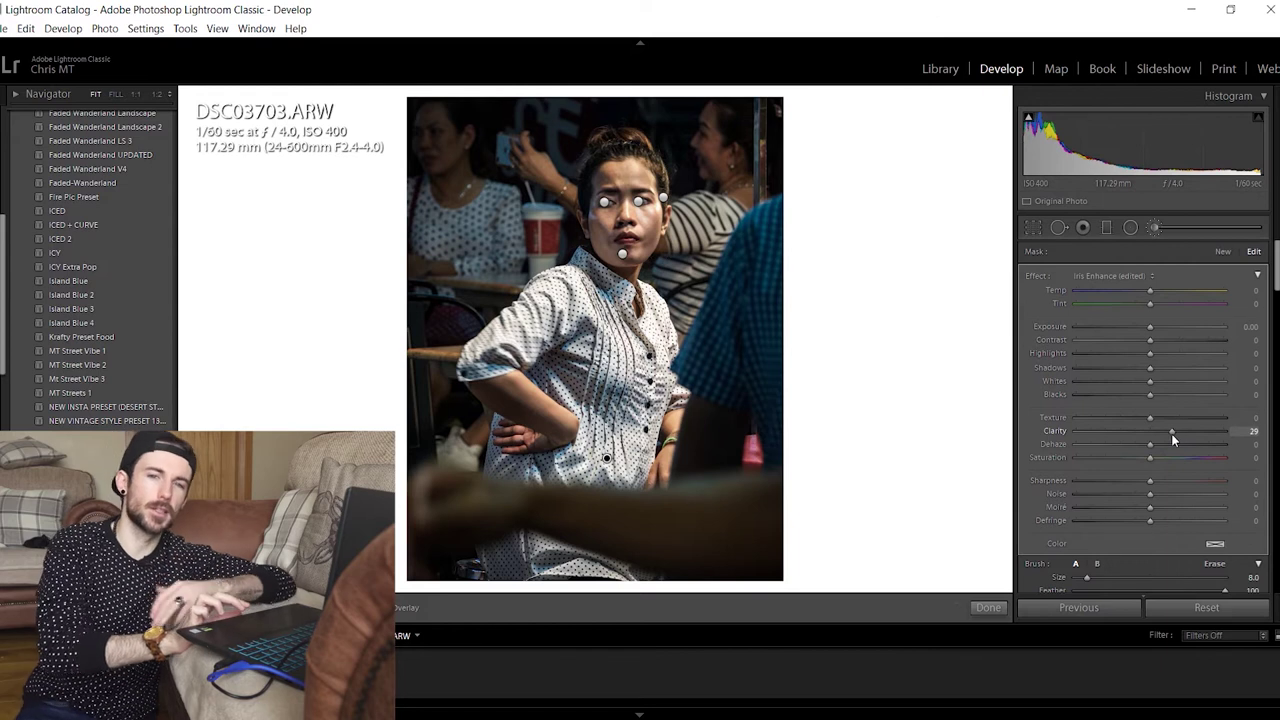
key(k)
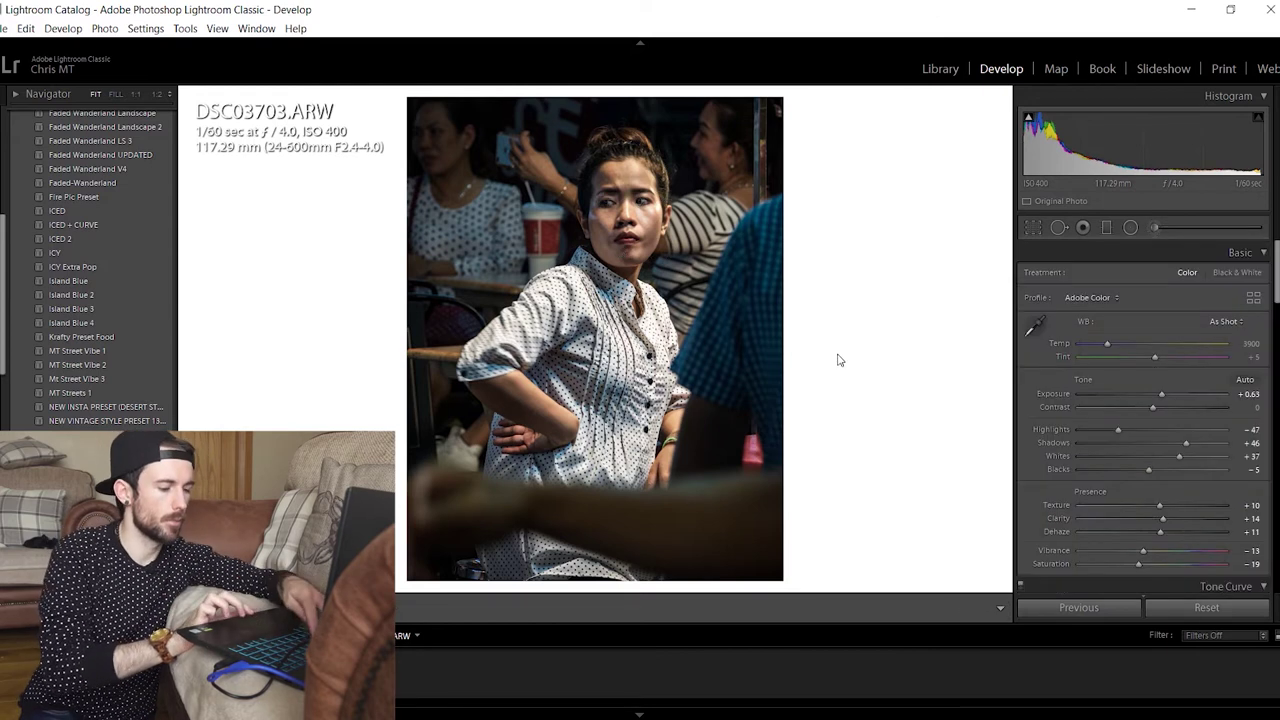
key(l)
key(l)
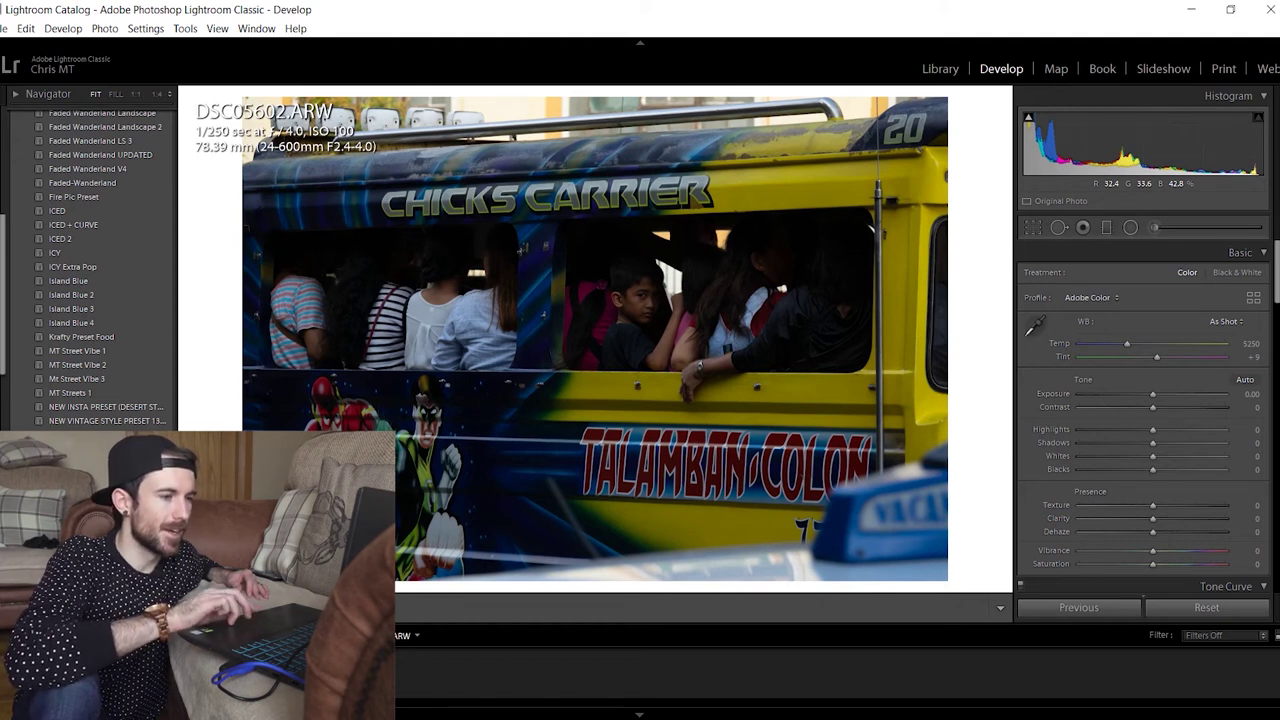
Examine the boy in the bus window of photo DSC05602.ARW at several magnifications
click(660, 302)
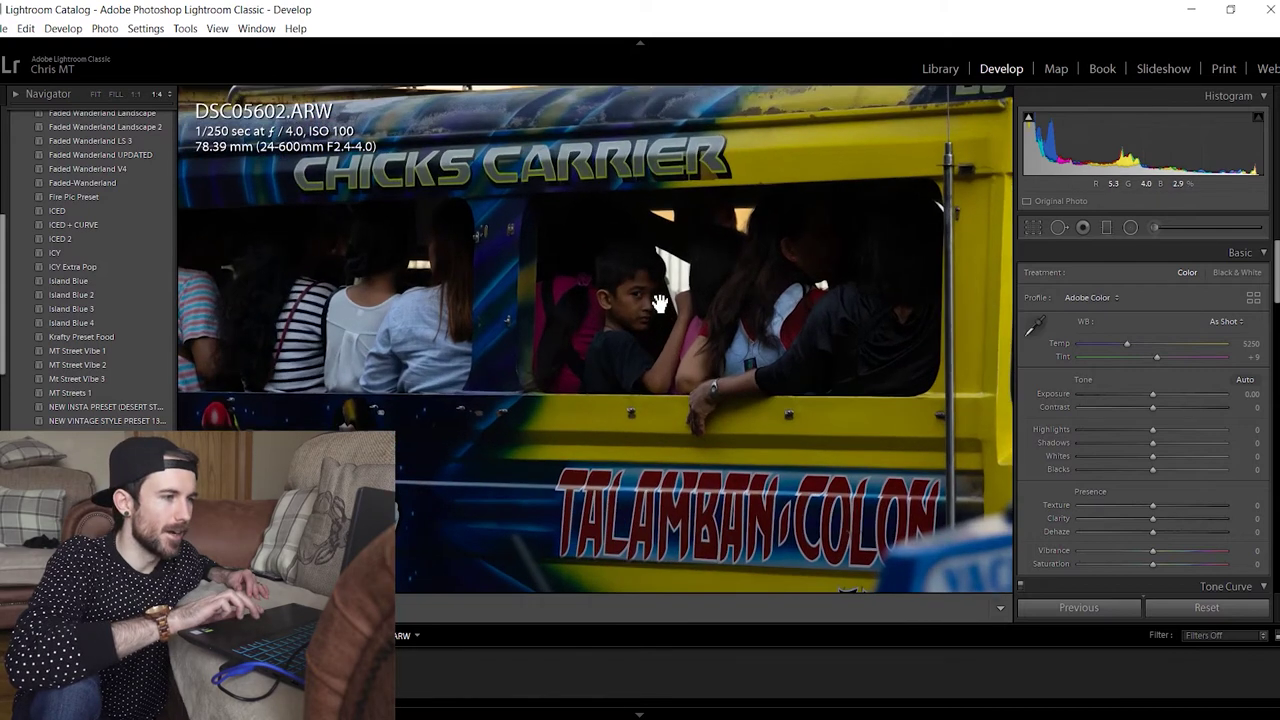
click(660, 302)
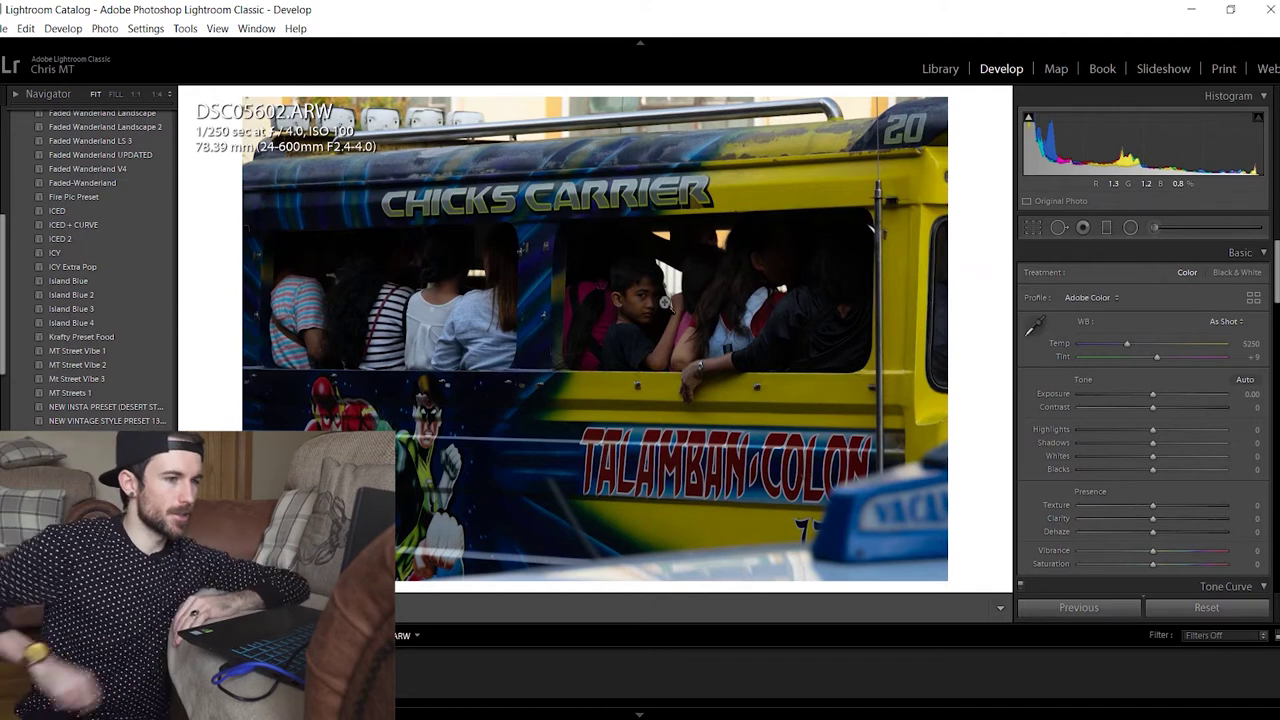
click(664, 302)
click(664, 305)
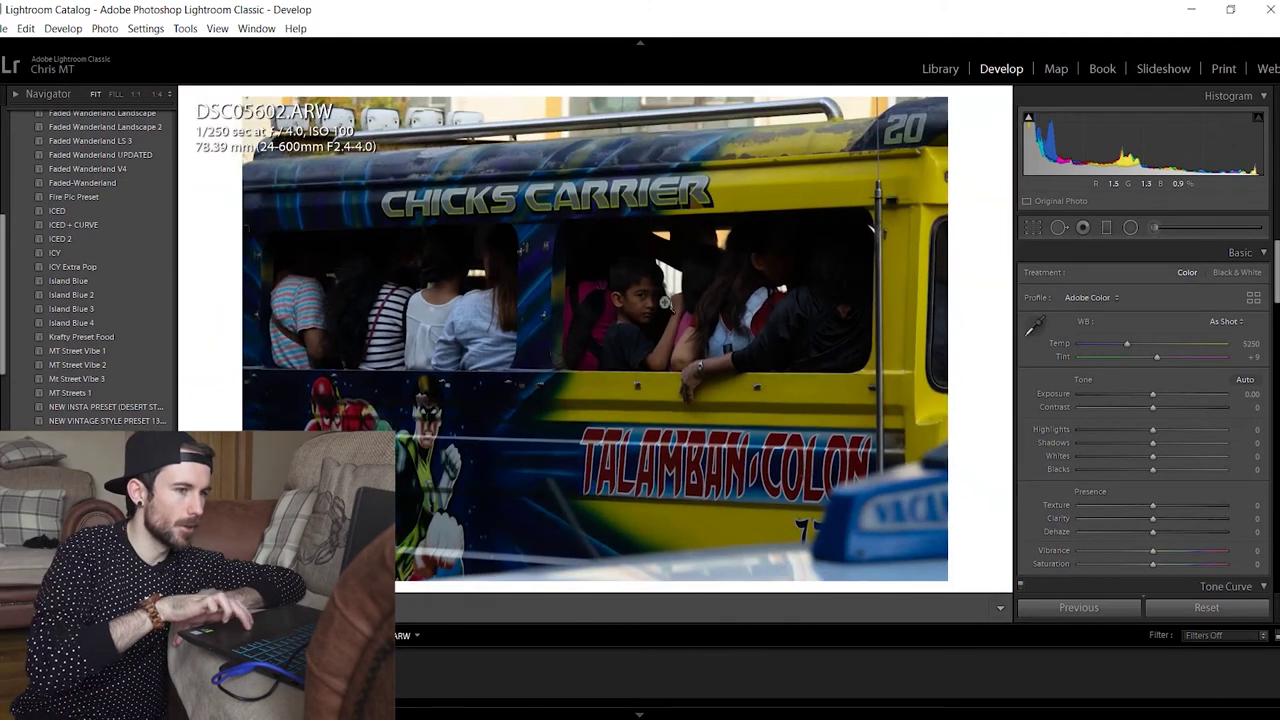
click(664, 302)
key(ctrl+equal)
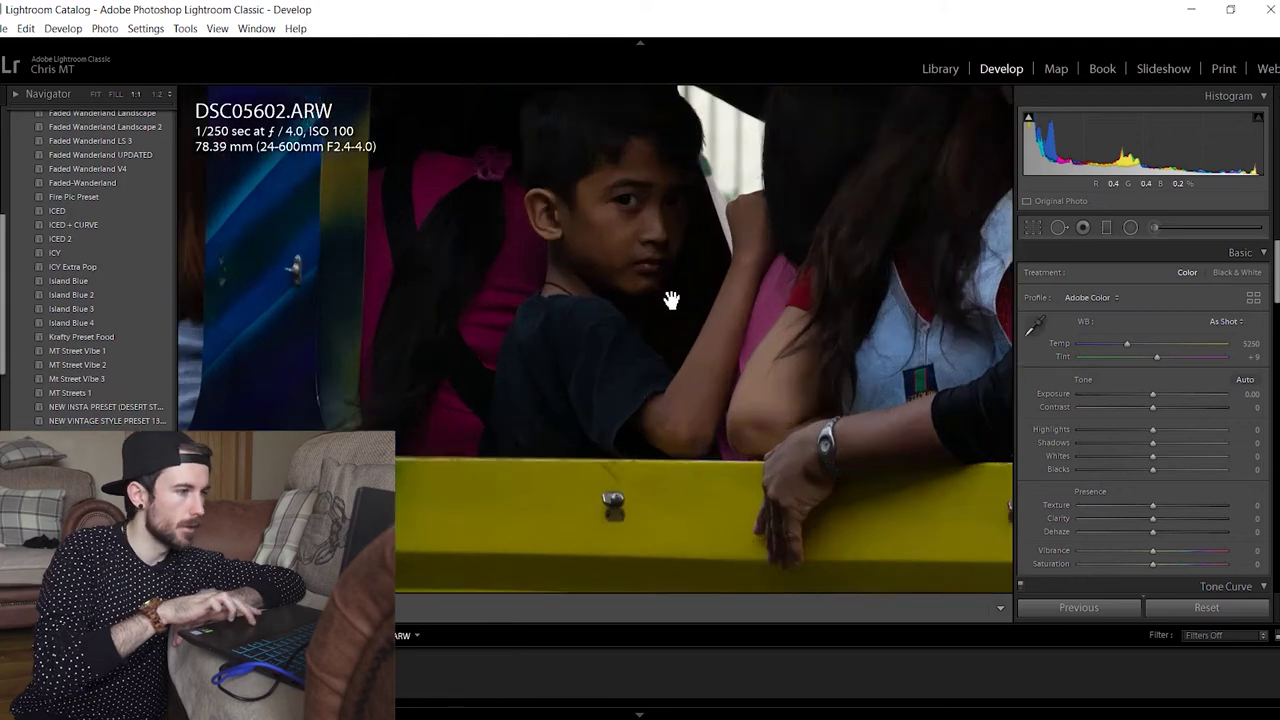
drag(671, 300, 675, 440)
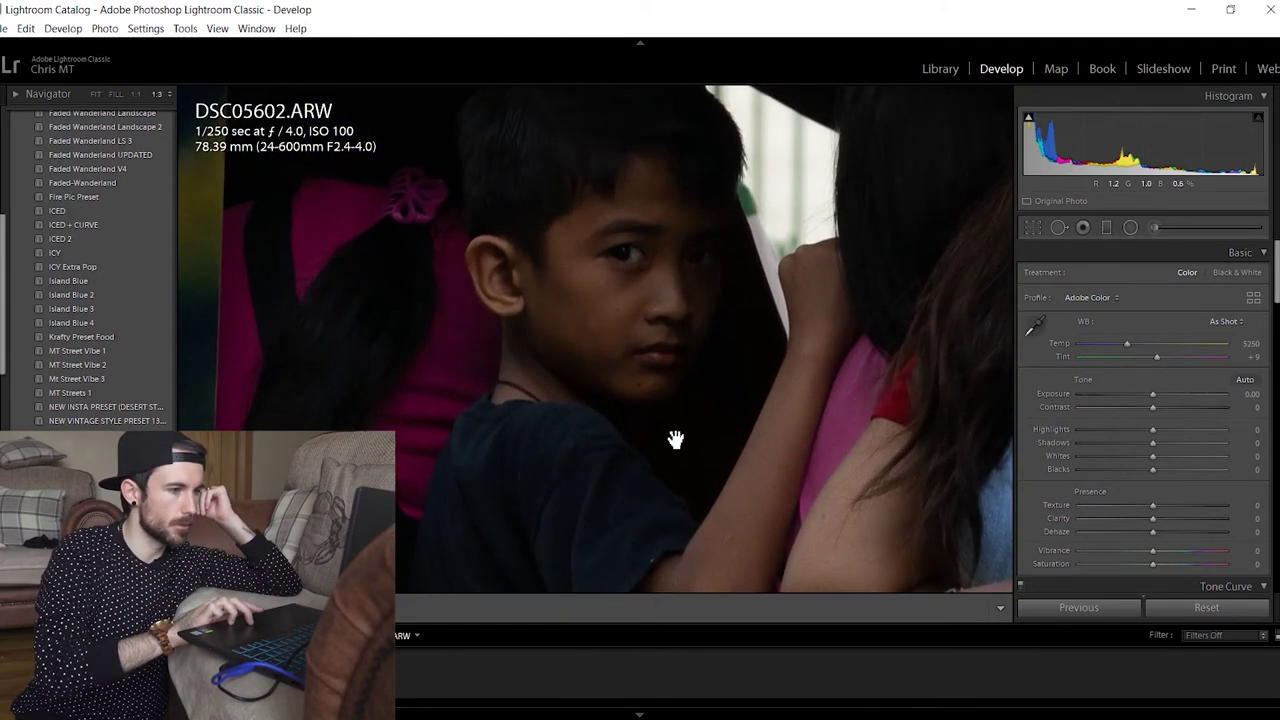
click(675, 440)
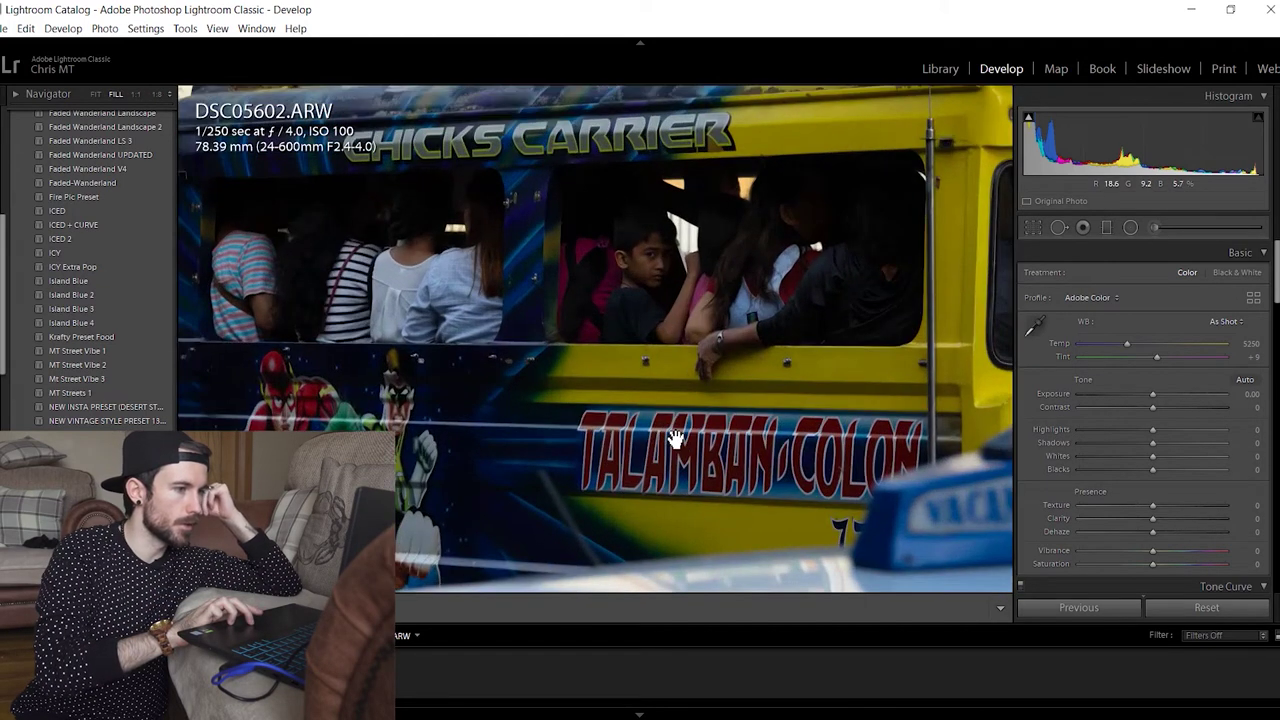
Set the bus photo's Exposure to +0.86, Highlights to -21, Shadows to +31, Whites to +40 and Blacks to -5
drag(1153, 393, 1173, 444)
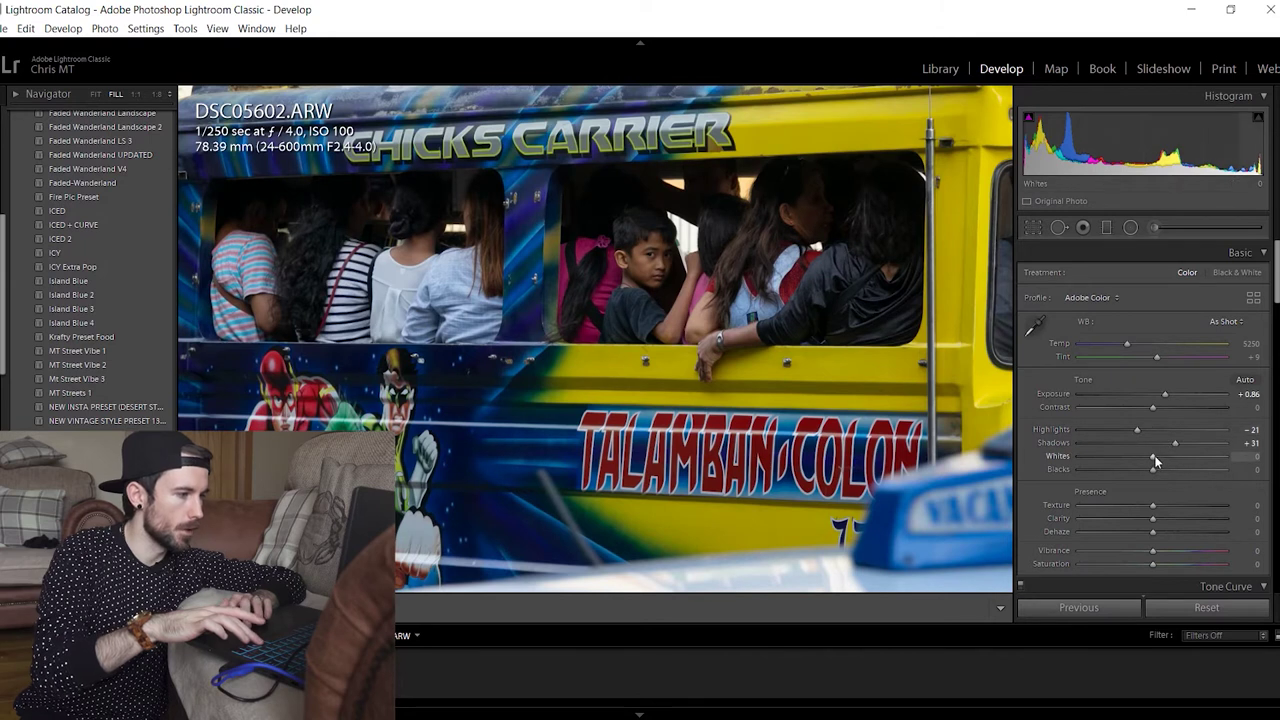
mouse_move(1153, 455)
mouse_down()
mouse_move(1191, 457)
mouse_move(1145, 472)
mouse_up()
Set the bus photo's Texture to +10, Clarity to -5 and Dehaze to +10
click(1256, 505)
text(10)
key(Tab)
key(Return)
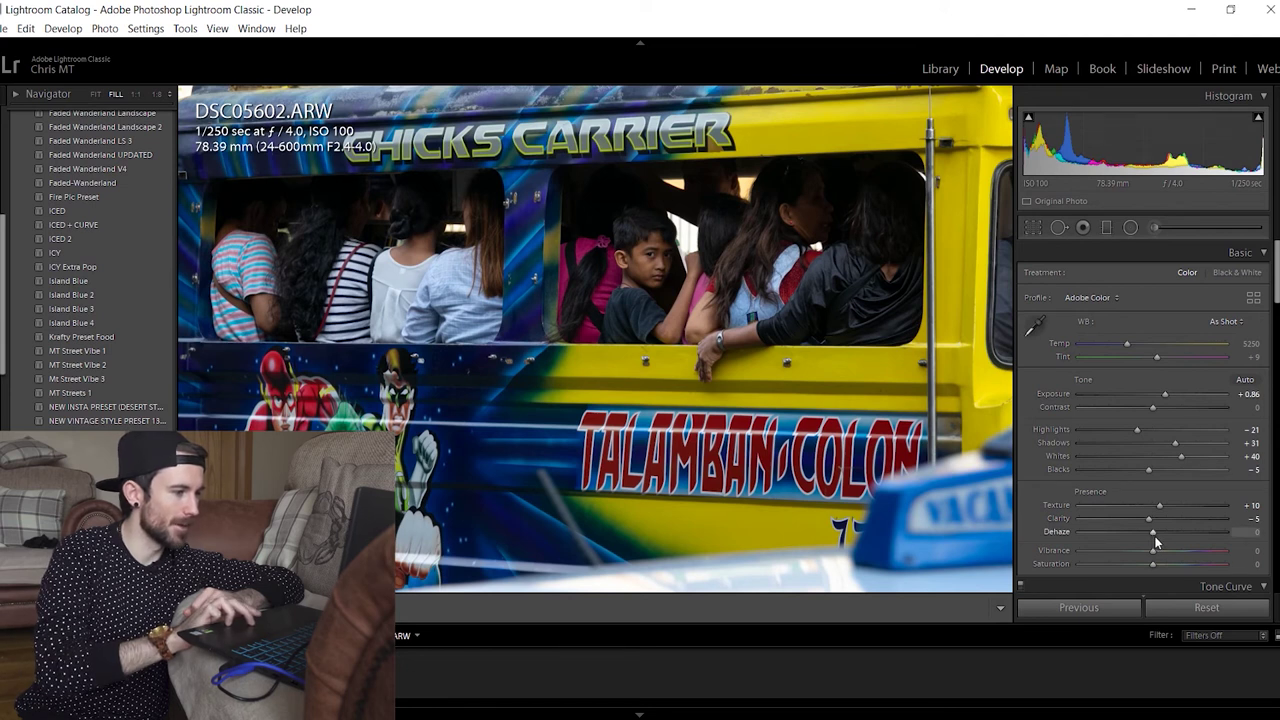
drag(1154, 535, 1158, 536)
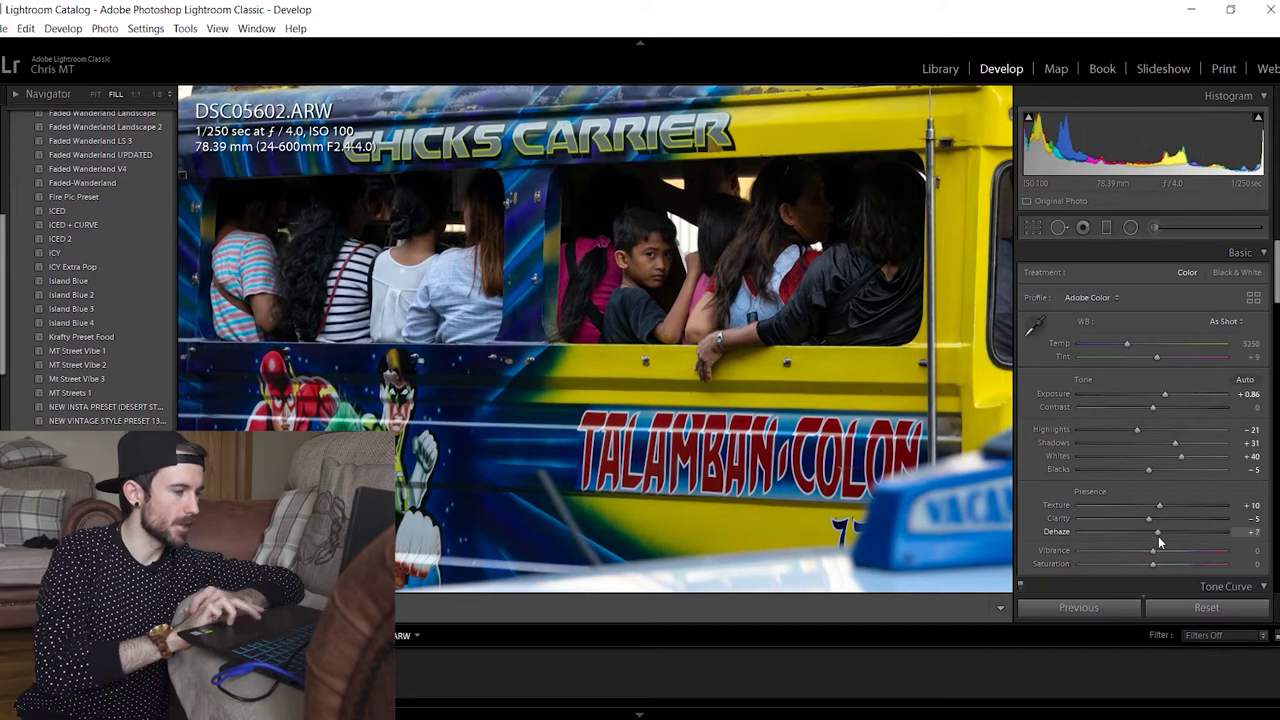
drag(1160, 541, 1162, 541)
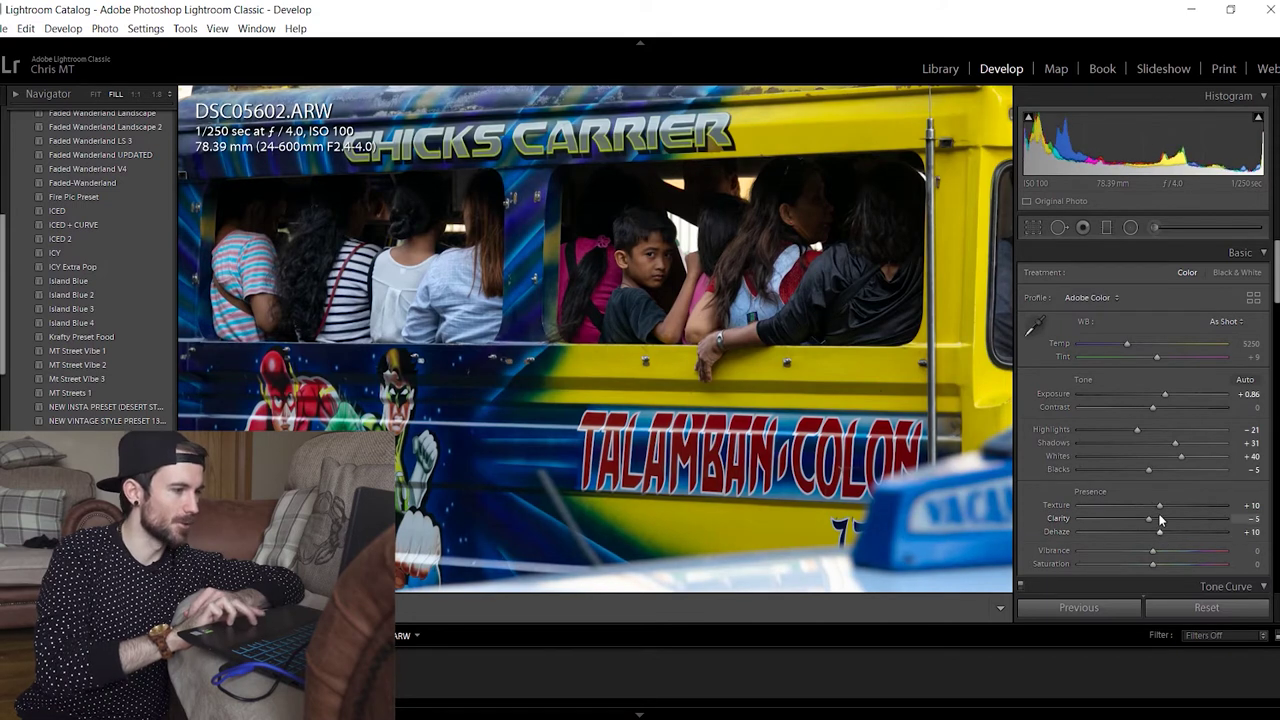
Crop the bus photo to 16 x 9, tightened around the bus windows with the boy, and apply the crop
scroll(1277, 283, down, 2)
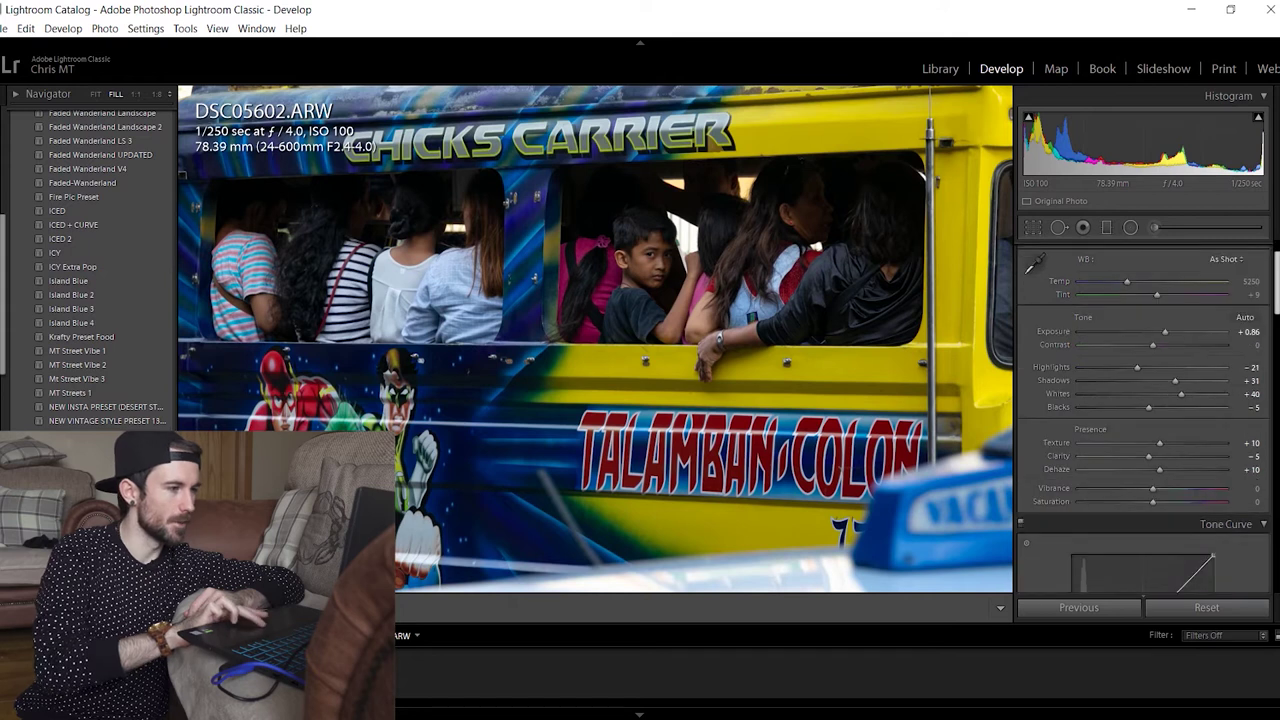
scroll(1277, 283, up, 2)
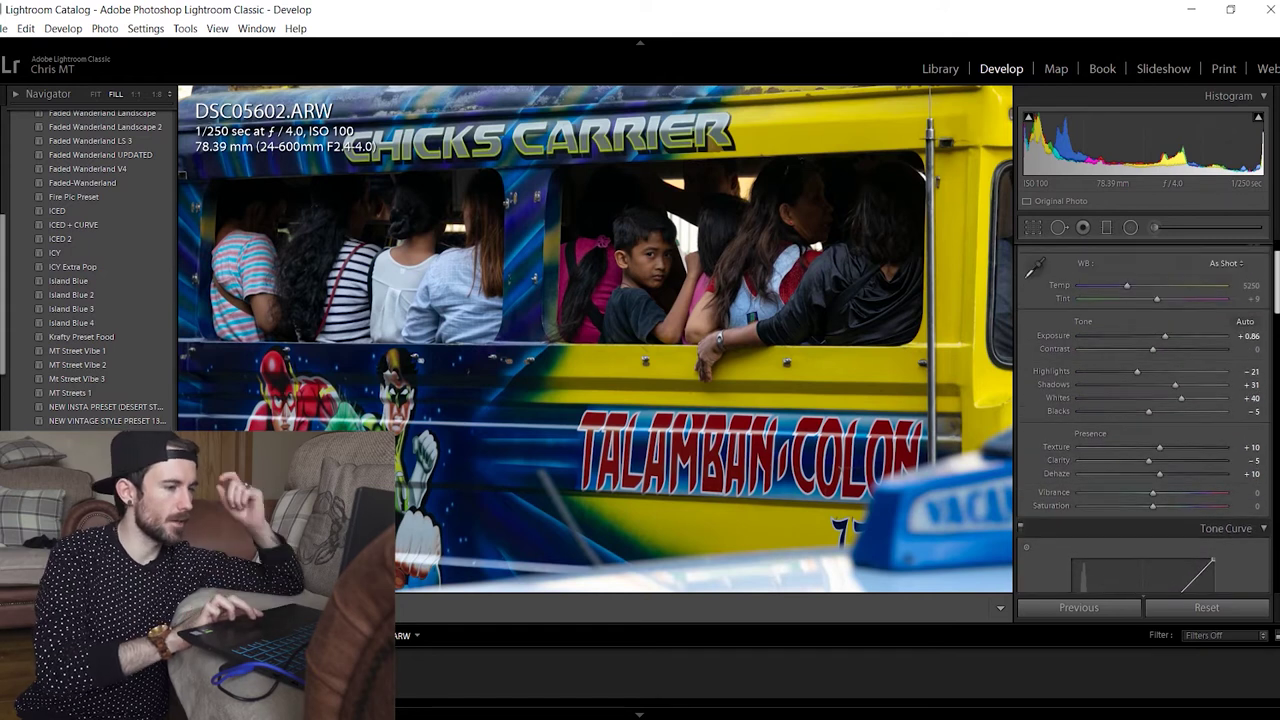
click(1033, 229)
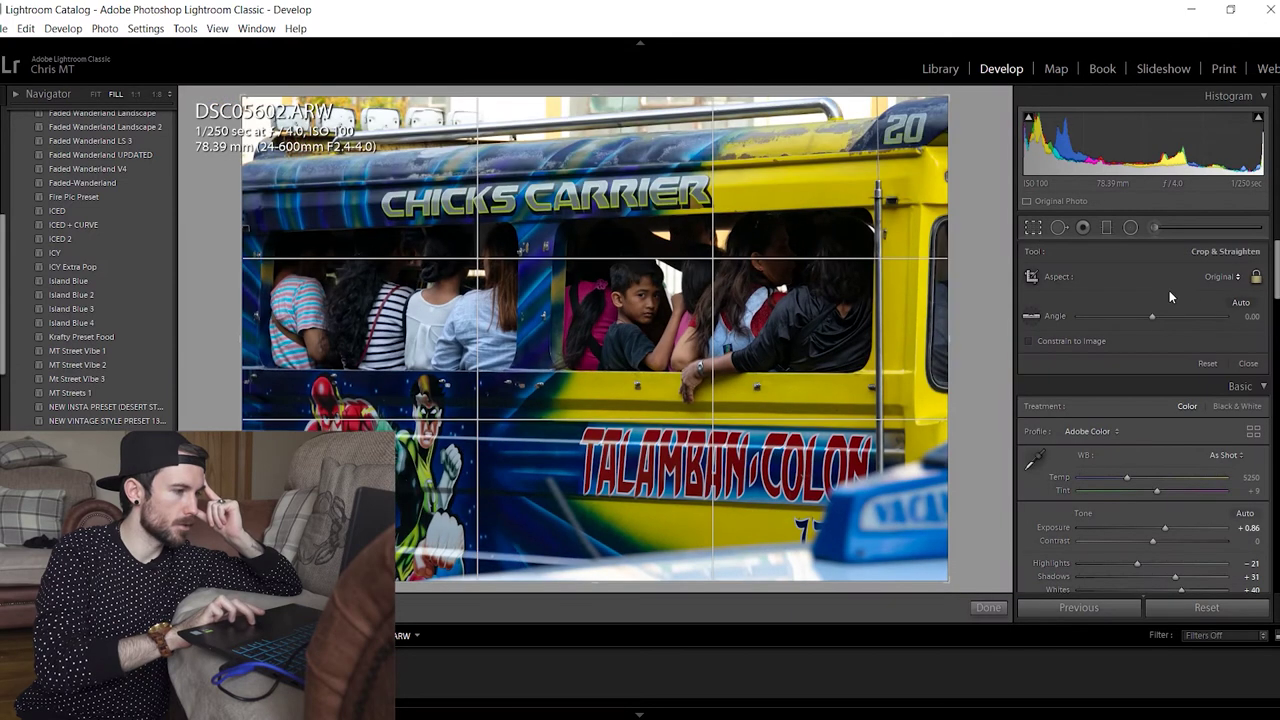
click(1215, 280)
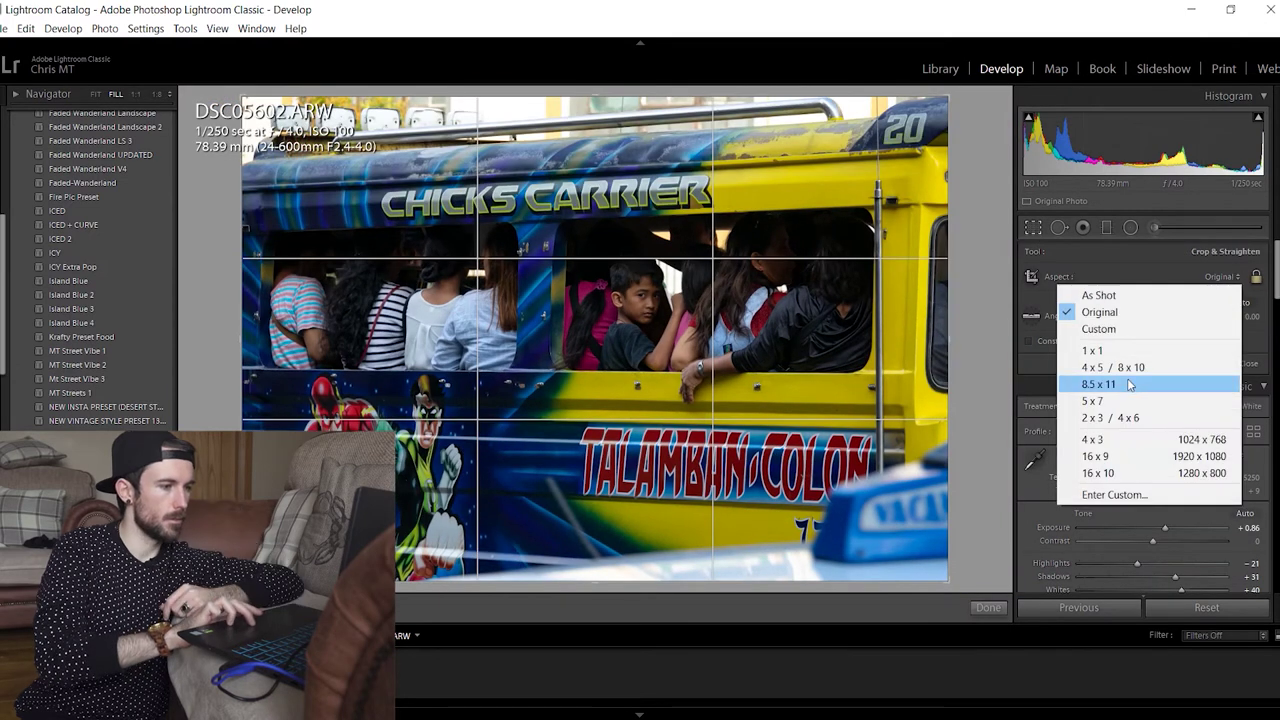
click(1100, 456)
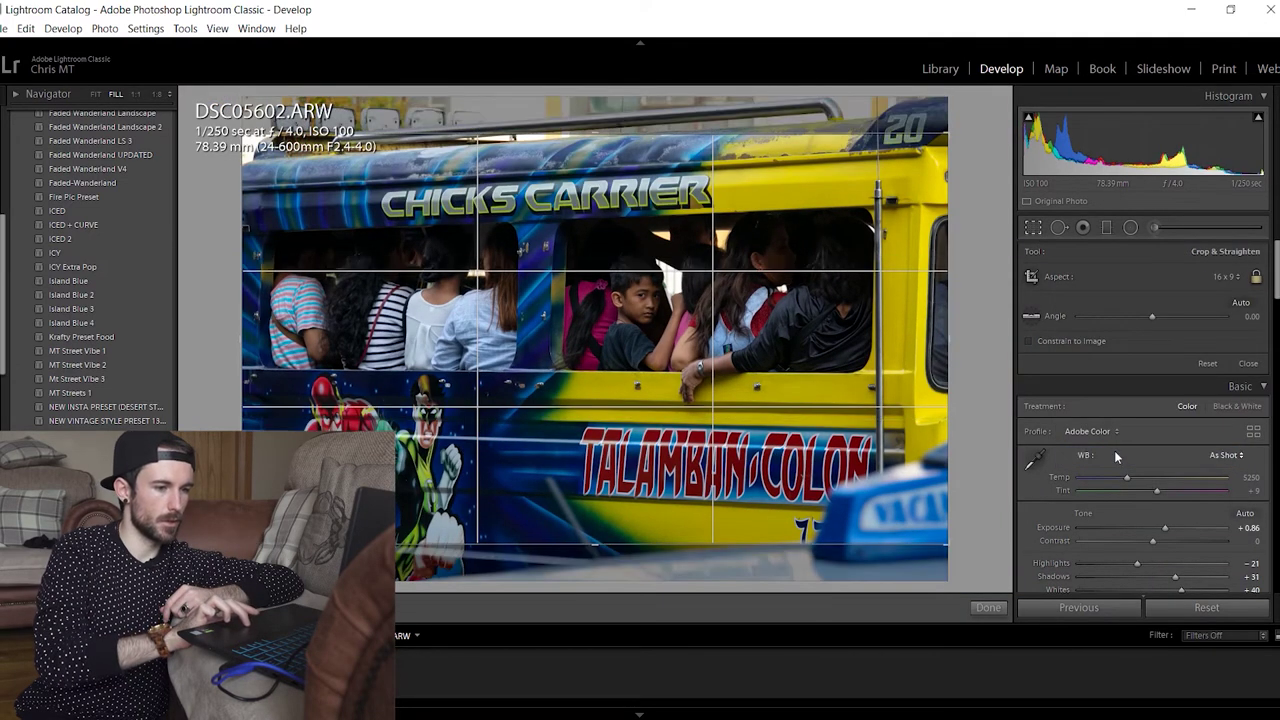
drag(817, 424, 817, 446)
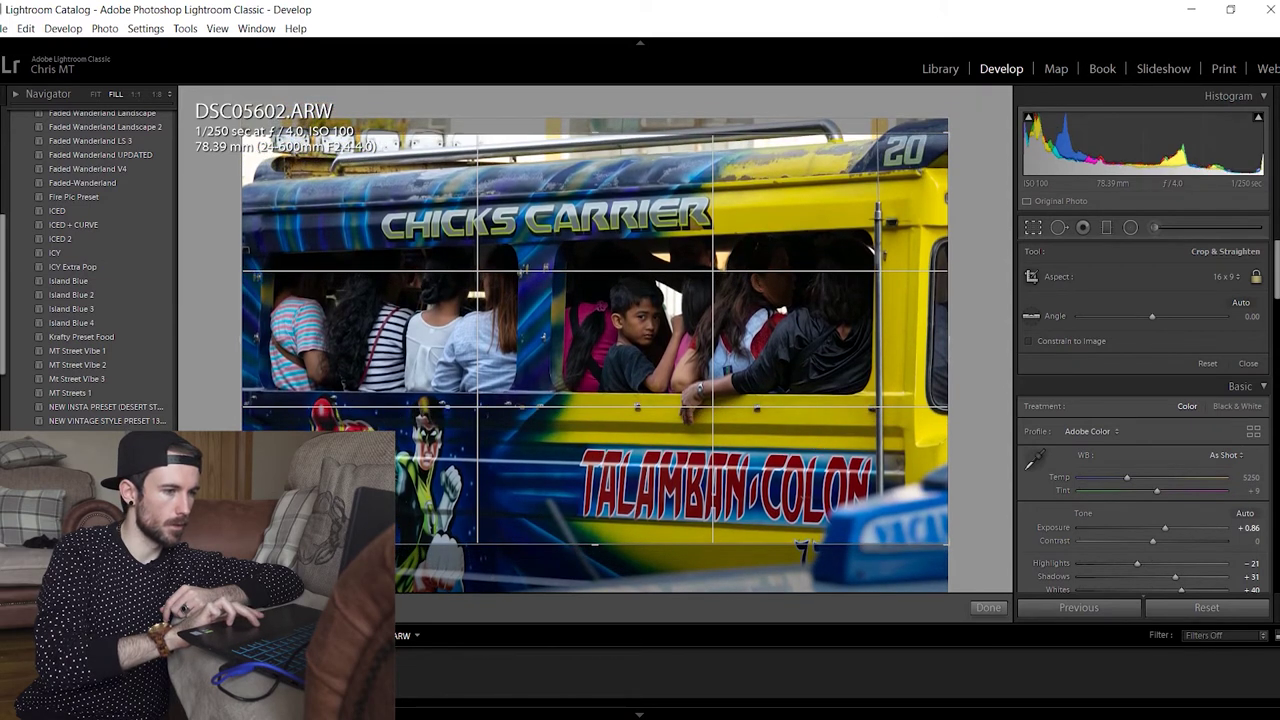
drag(242, 540, 355, 476)
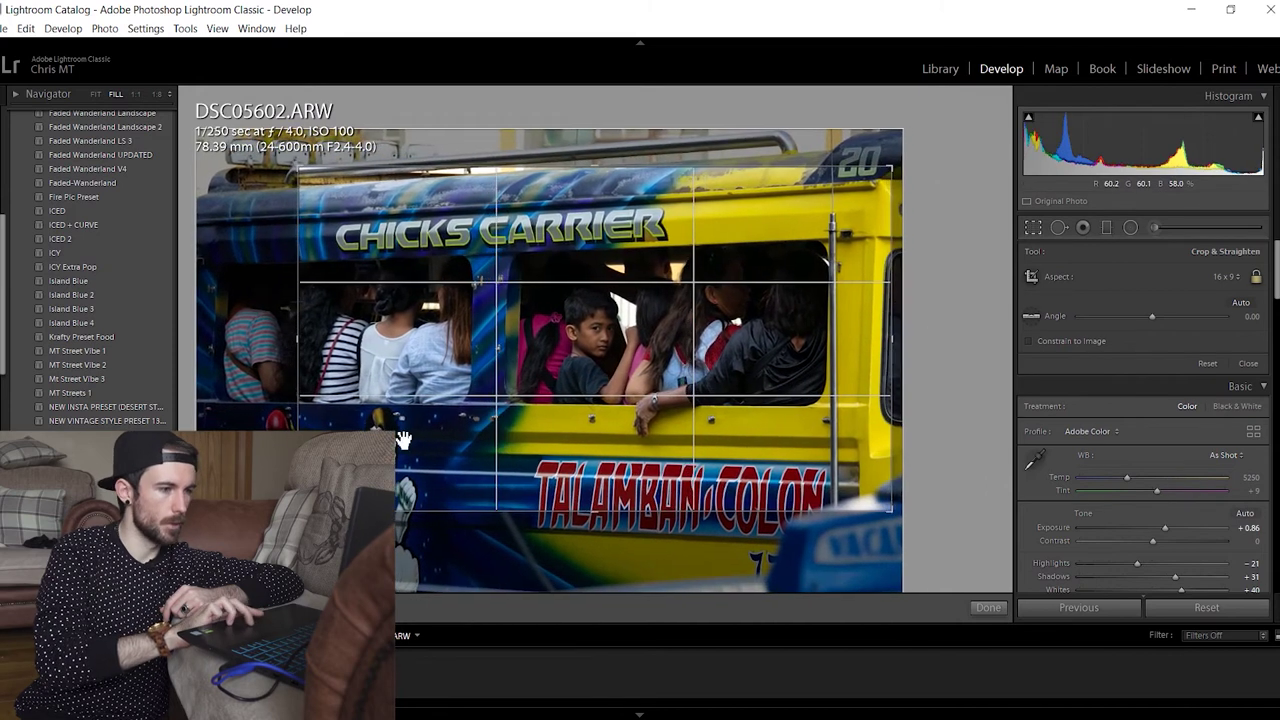
click(983, 608)
key(r)
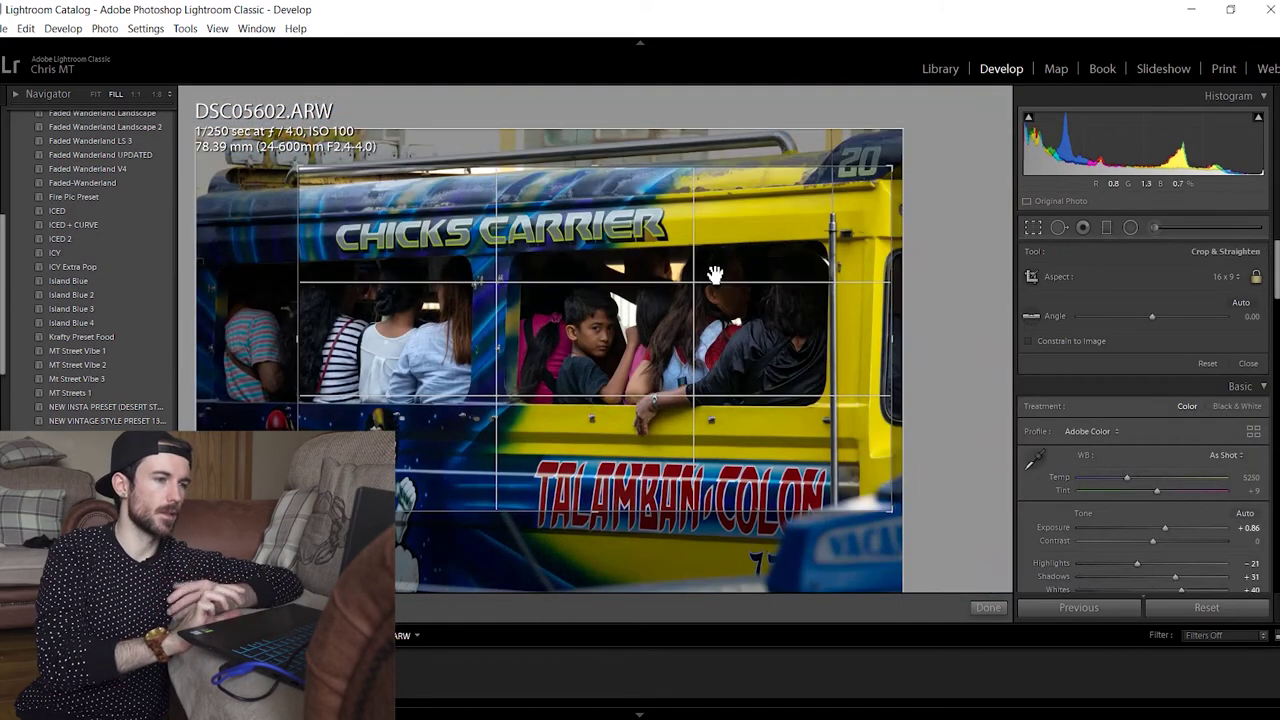
click(986, 608)
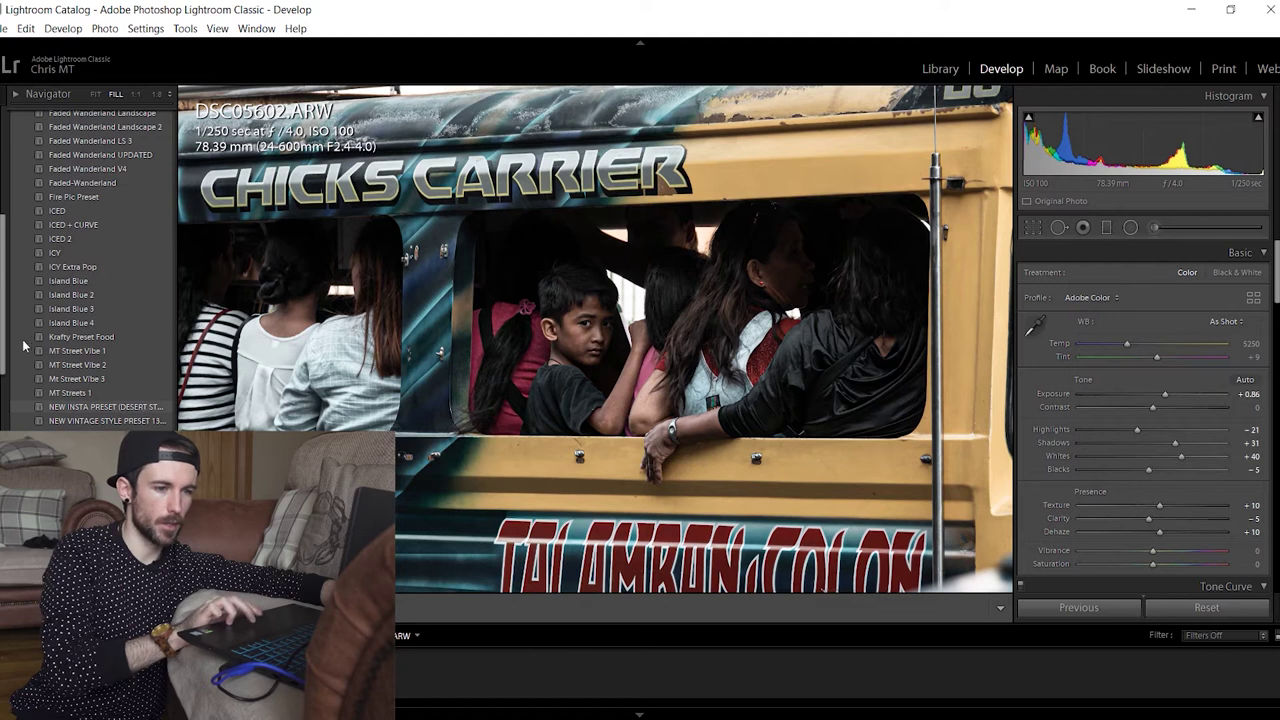
Browse the user presets and apply the NEW INSTA PRESET (DESERT ST... preset to the bus photo
scroll(4, 322, down, 5)
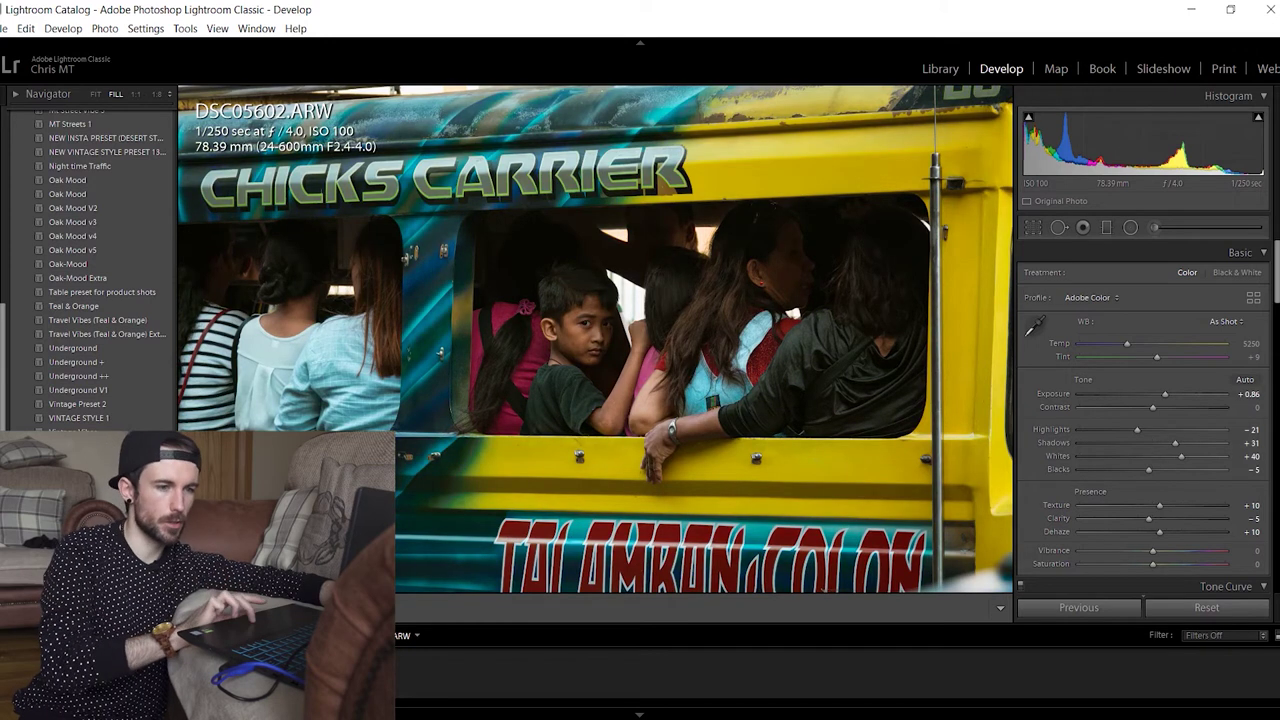
scroll(15, 279, up, 5)
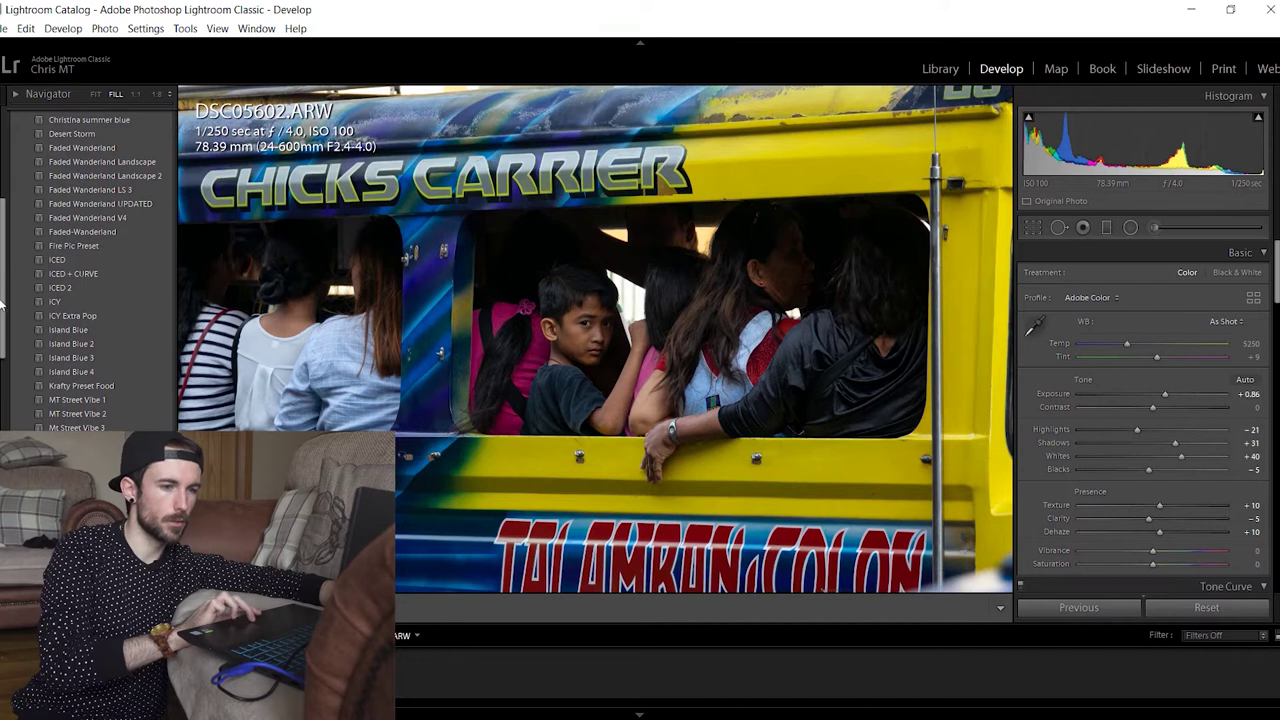
scroll(2, 305, down, 3)
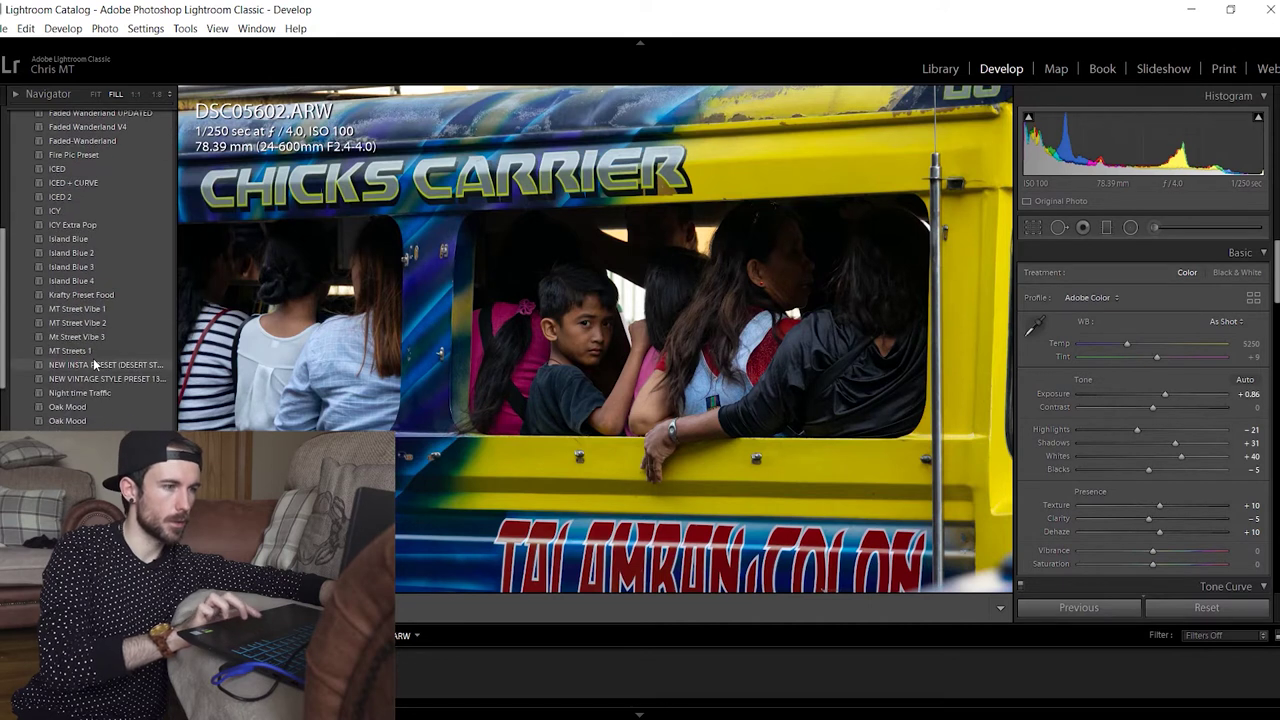
click(93, 364)
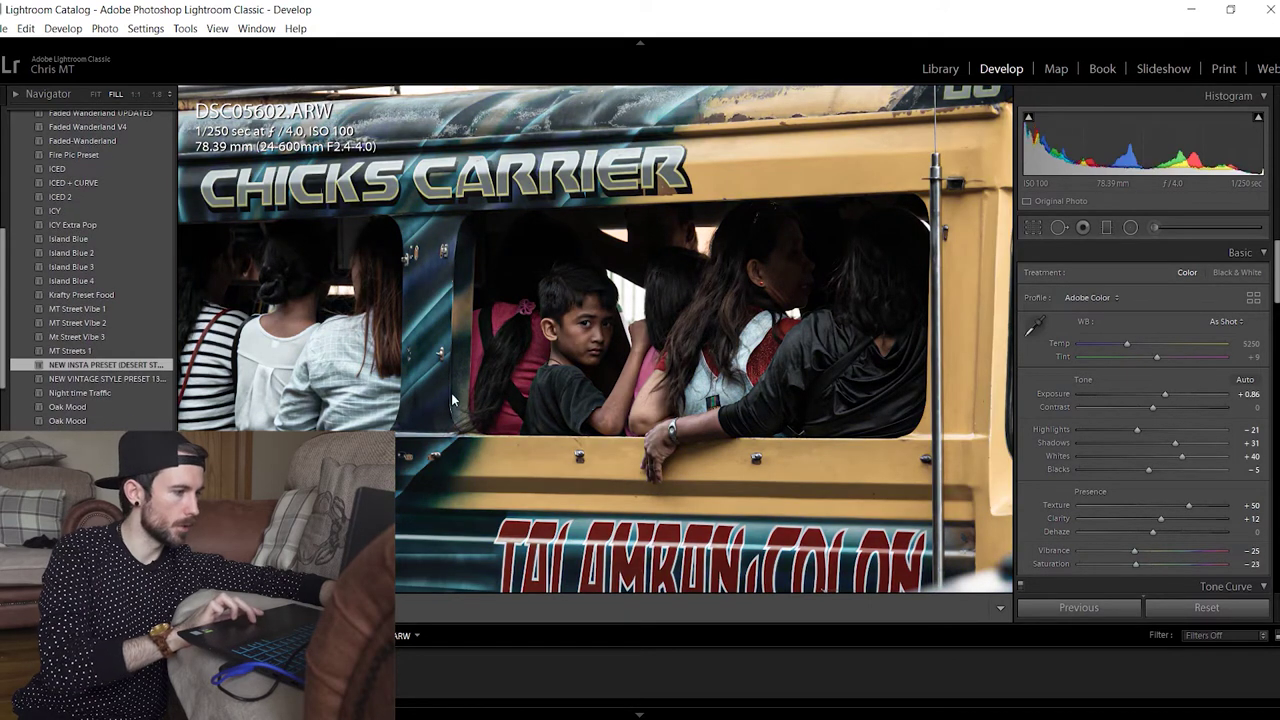
Set the bus photo's Texture to +15, Clarity to 0, Highlights to -13 and Shadows to +19
drag(1253, 512, 1259, 522)
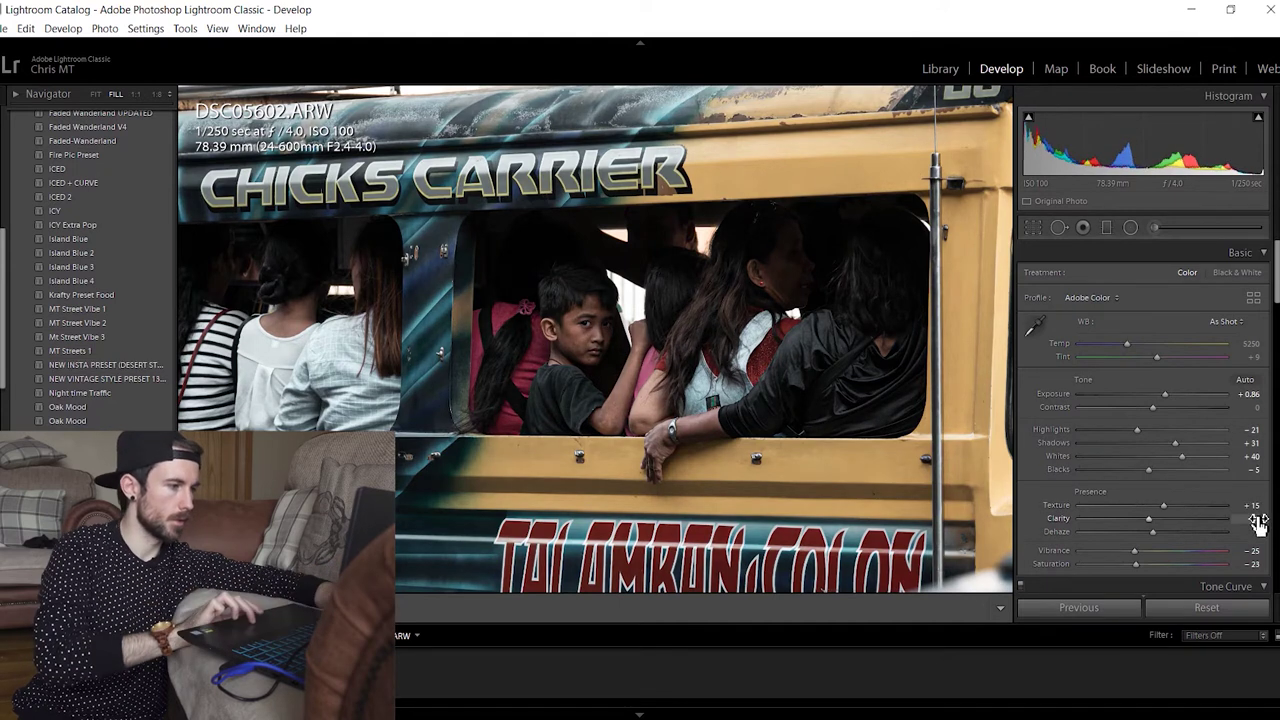
double_click(1149, 520)
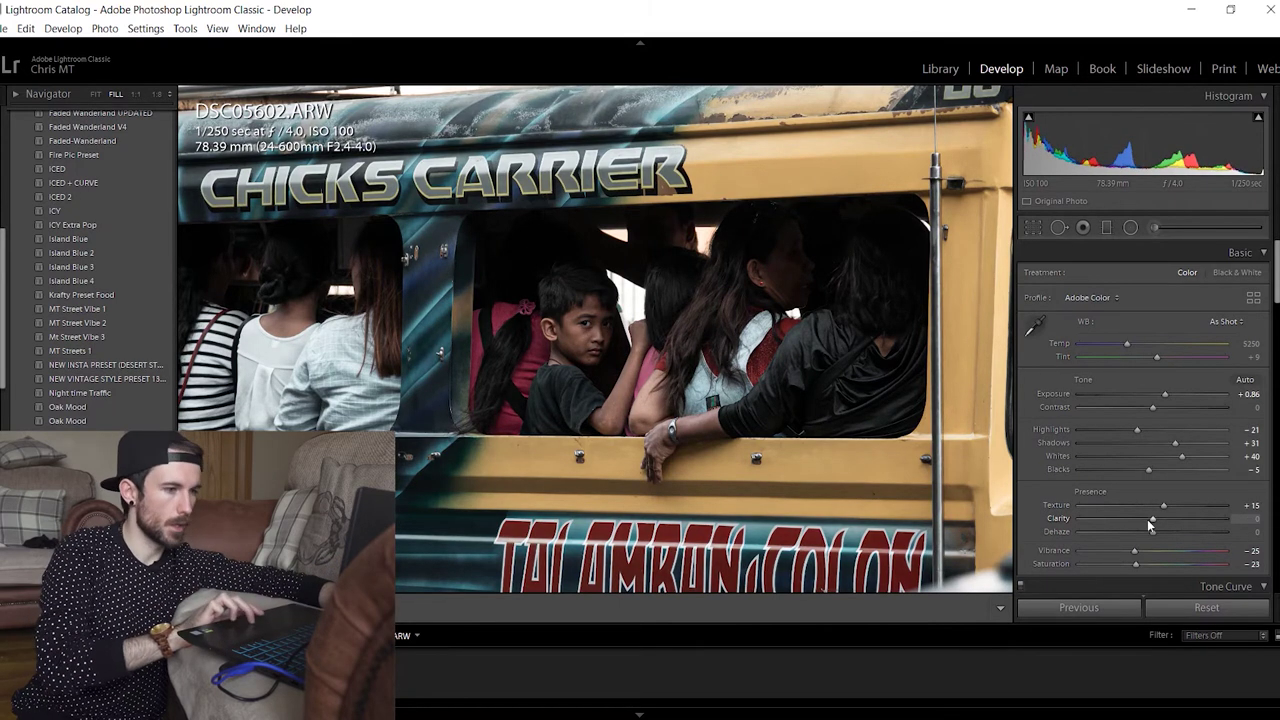
drag(1137, 429, 1142, 429)
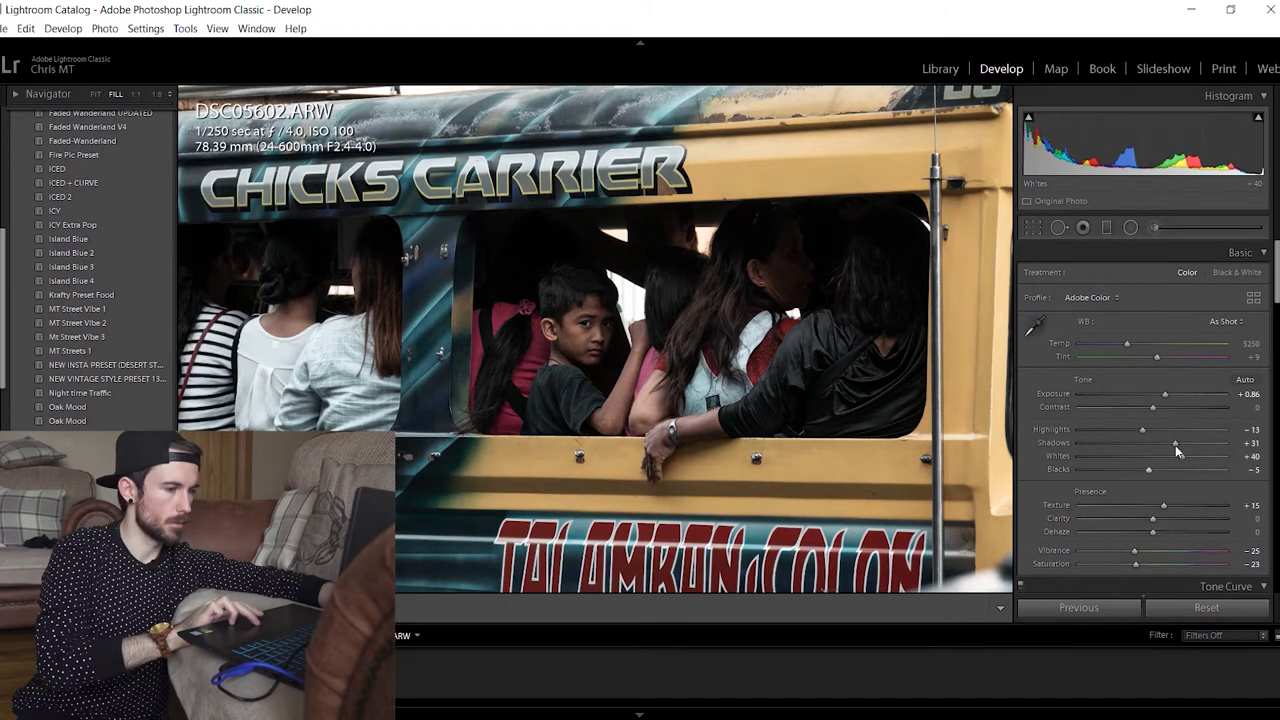
drag(1175, 444, 1165, 444)
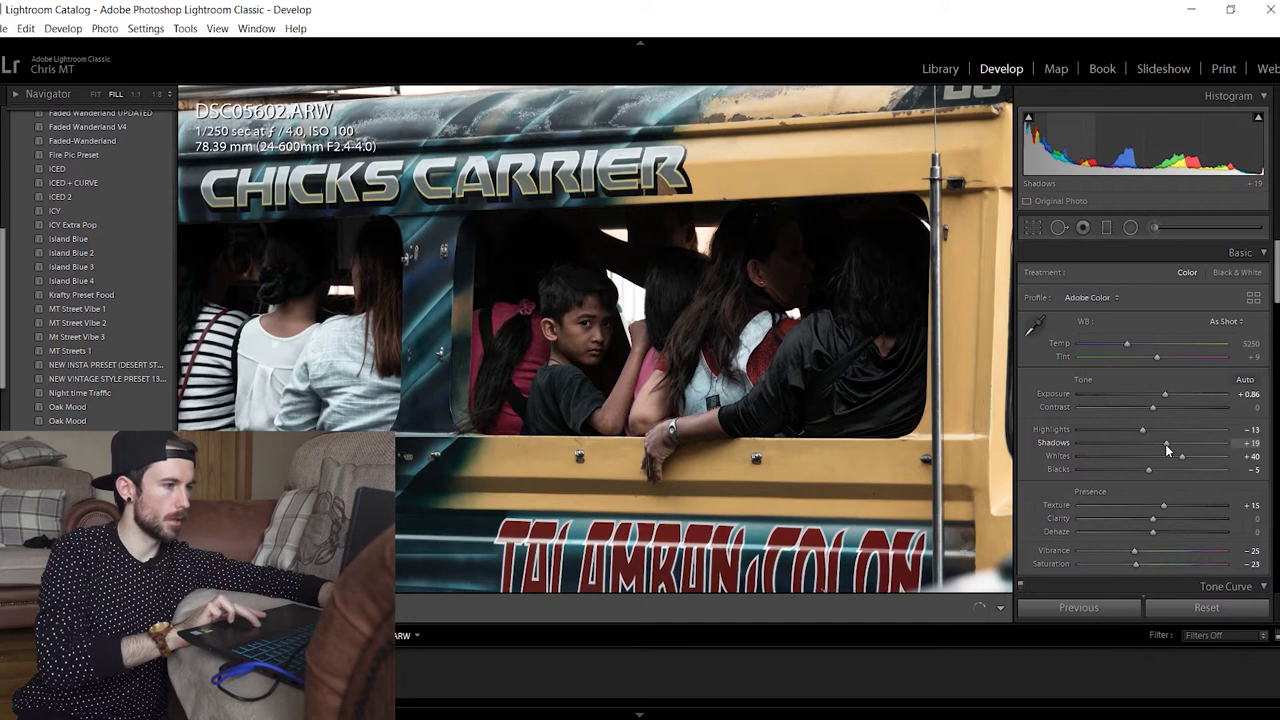
Darken the upper and lower parts of the bus photo with two graduated filters, all effects reset except Exposure at -1.10
click(1107, 227)
drag(580, 88, 587, 242)
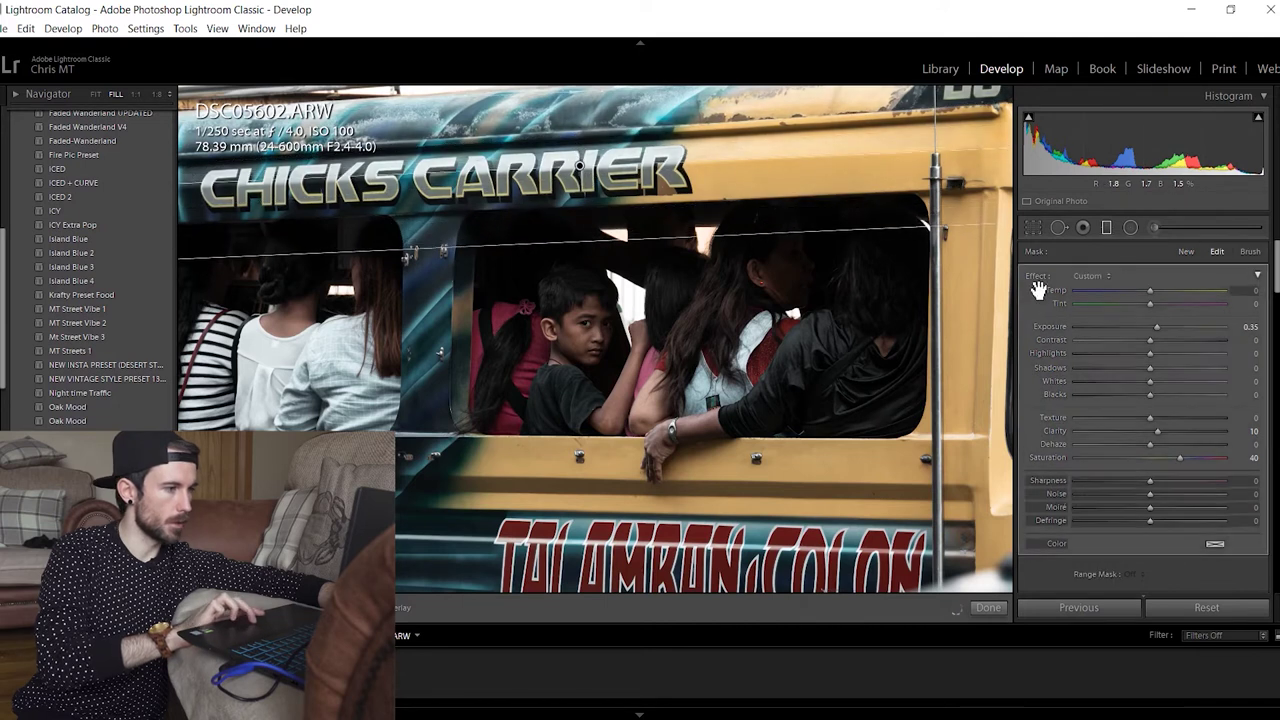
double_click(1036, 279)
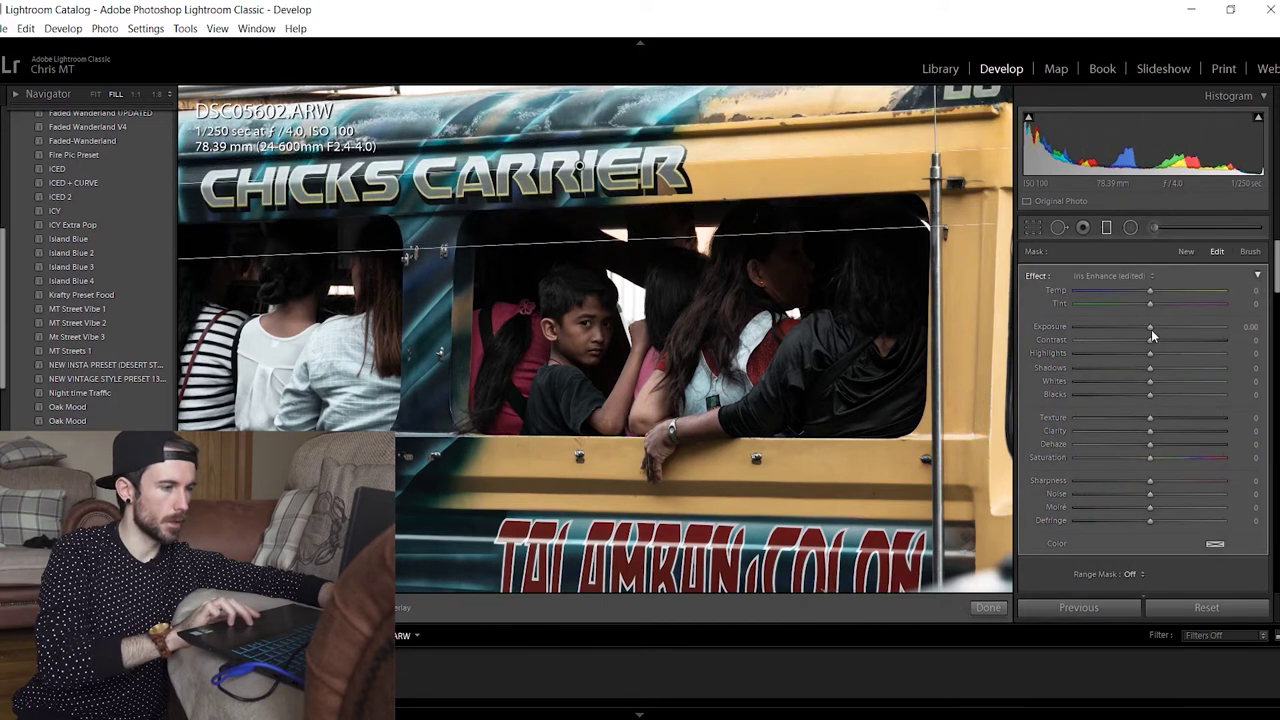
drag(1147, 328, 1130, 327)
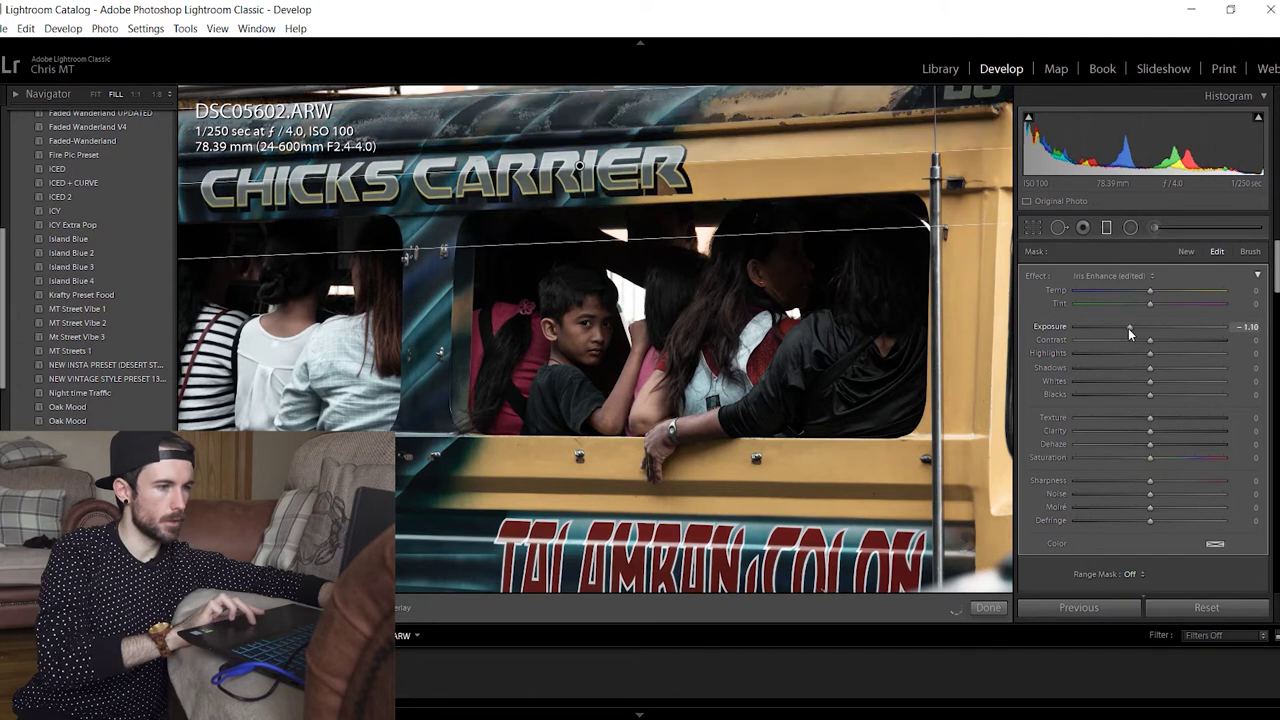
drag(716, 234, 716, 290)
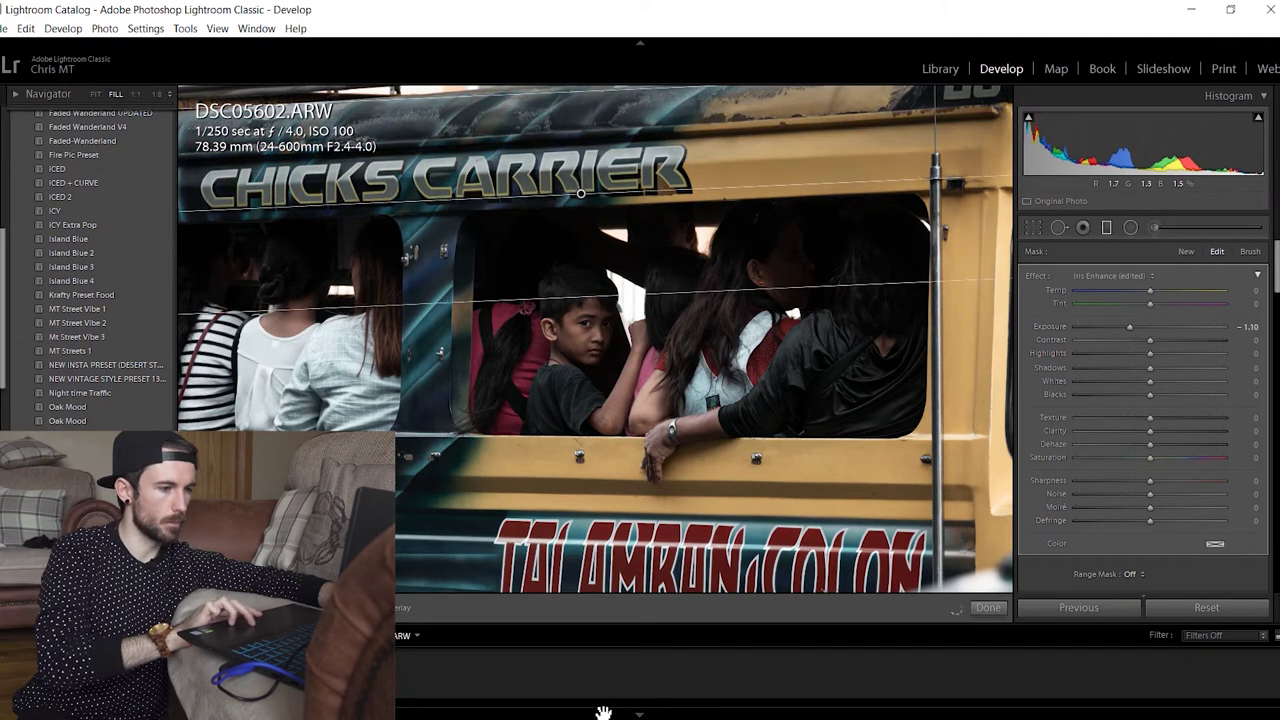
drag(568, 590, 576, 357)
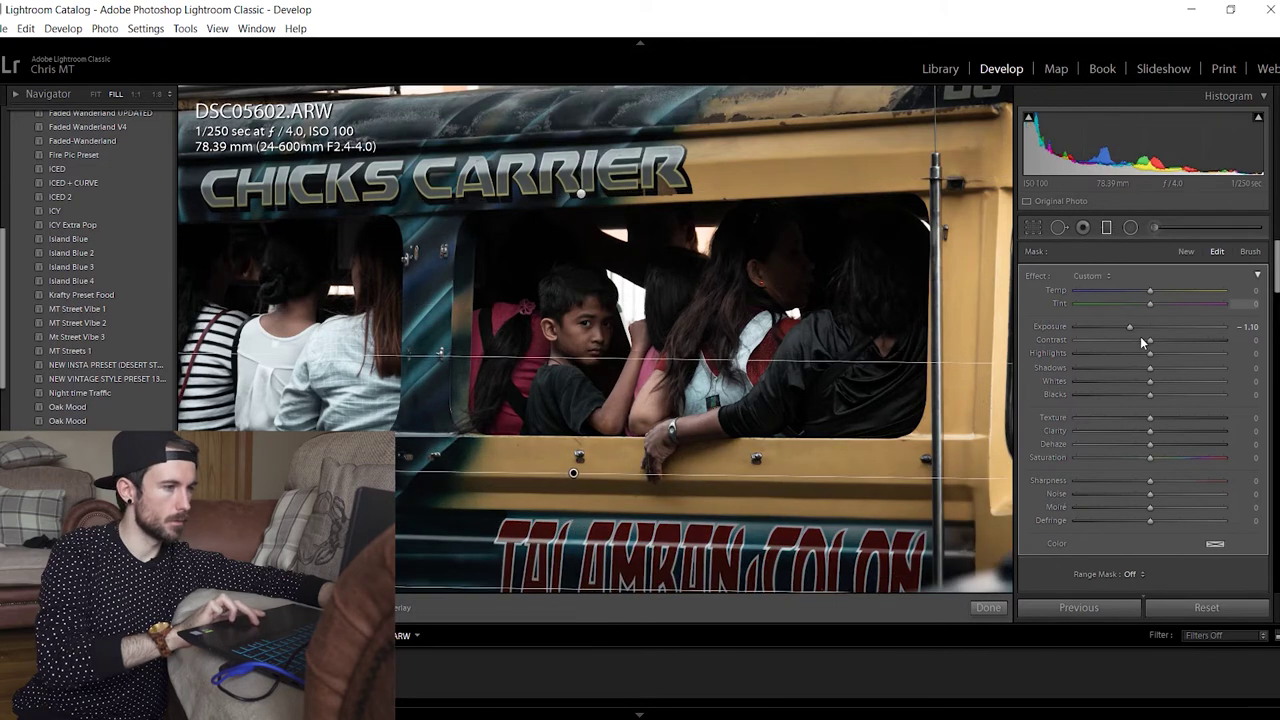
click(1107, 229)
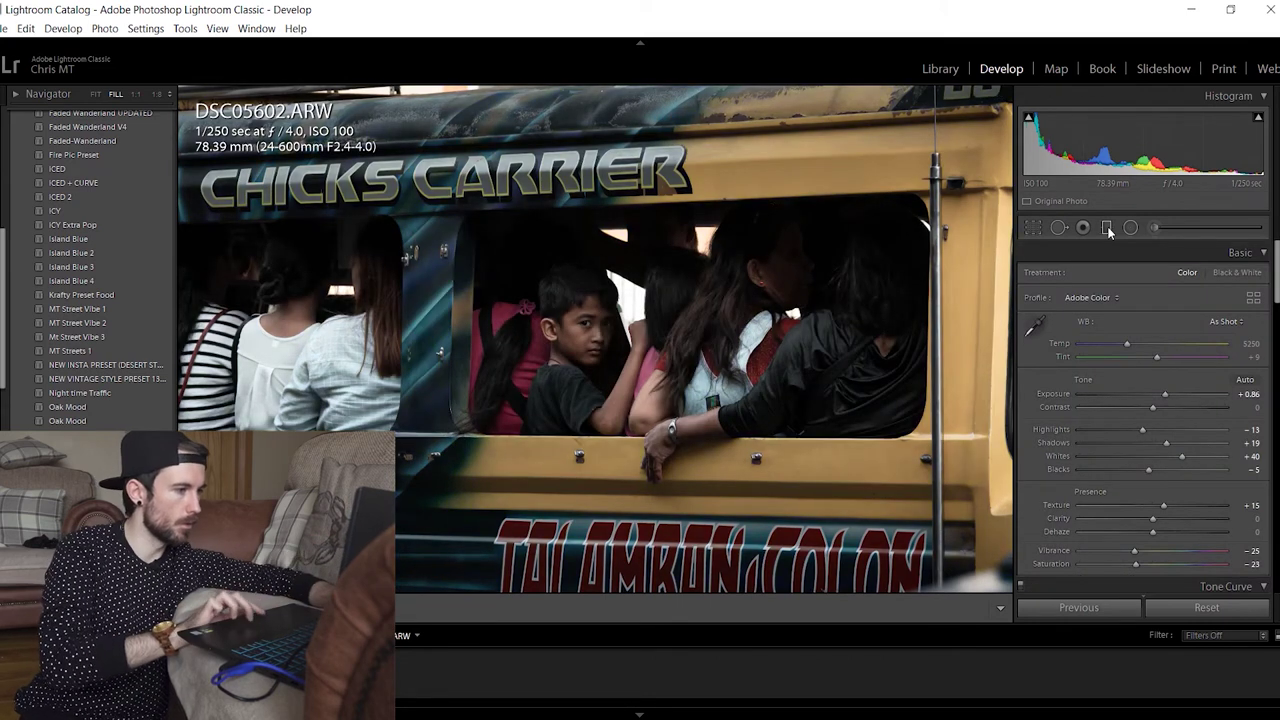
Set the bus photo's overall Exposure to +0.95 and Clarity to +5
key(XF86MonBrightnessUp)
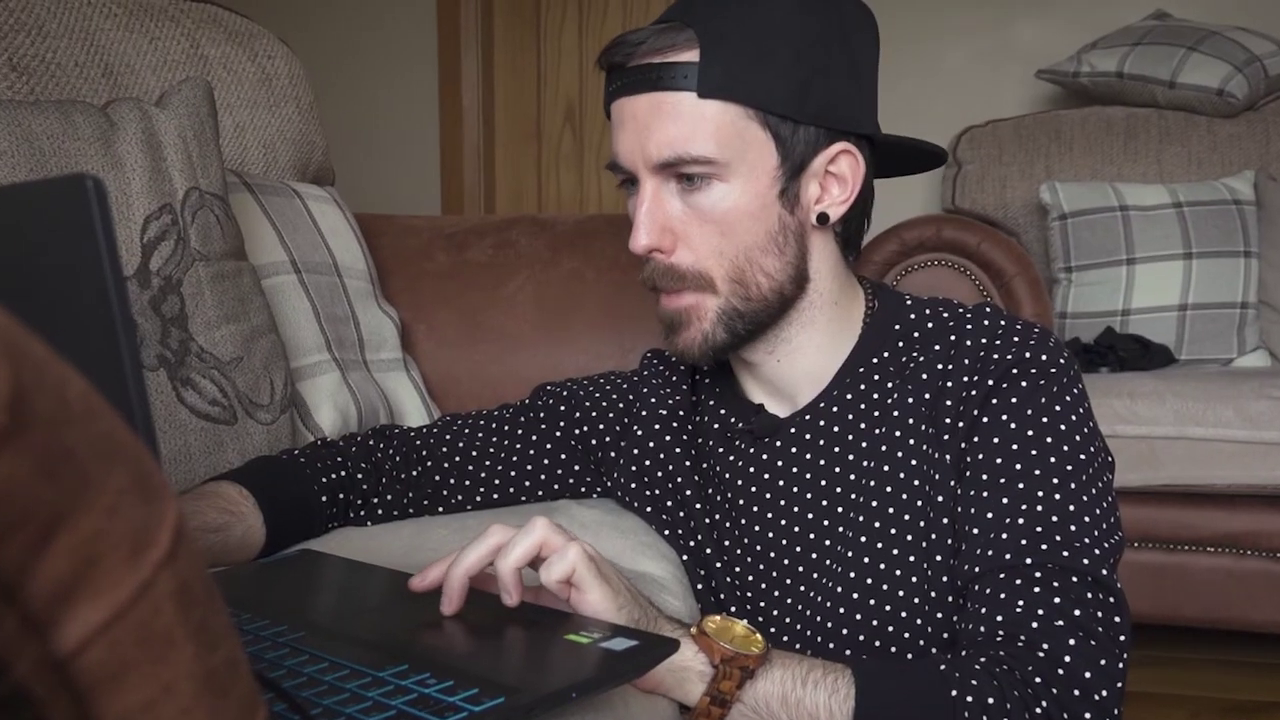
key(ctrl+z)
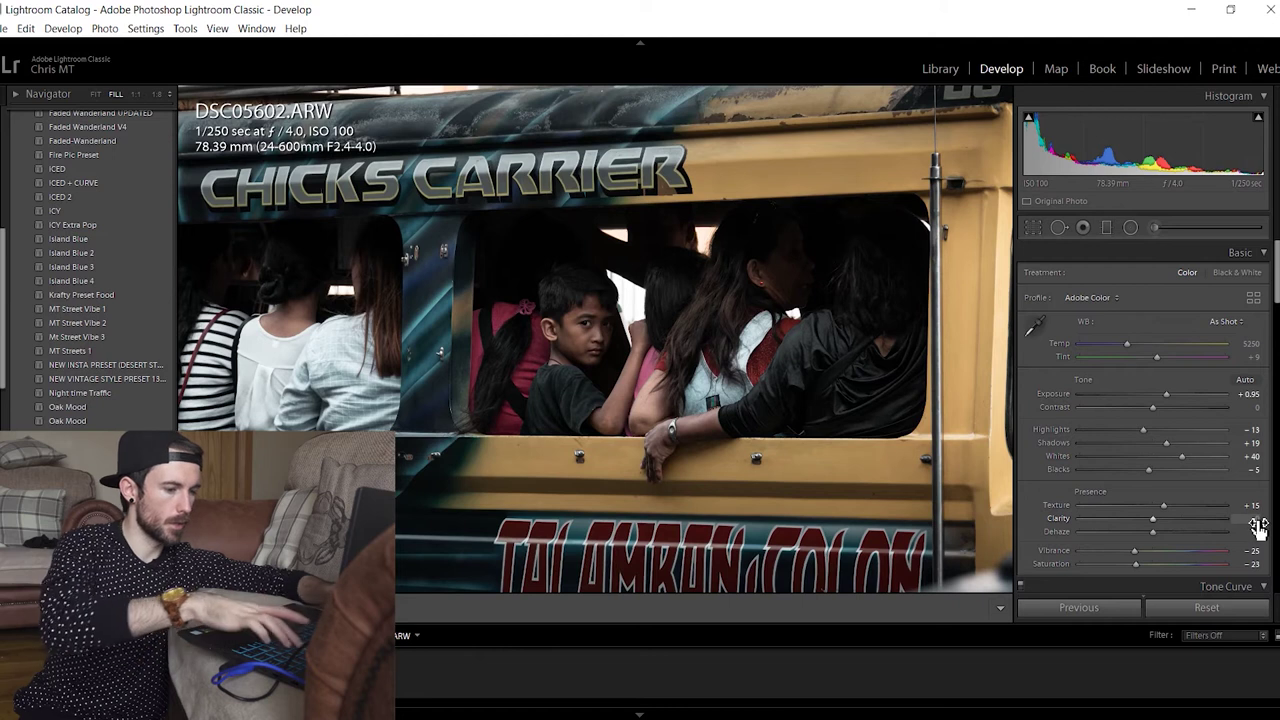
drag(1257, 522, 1261, 522)
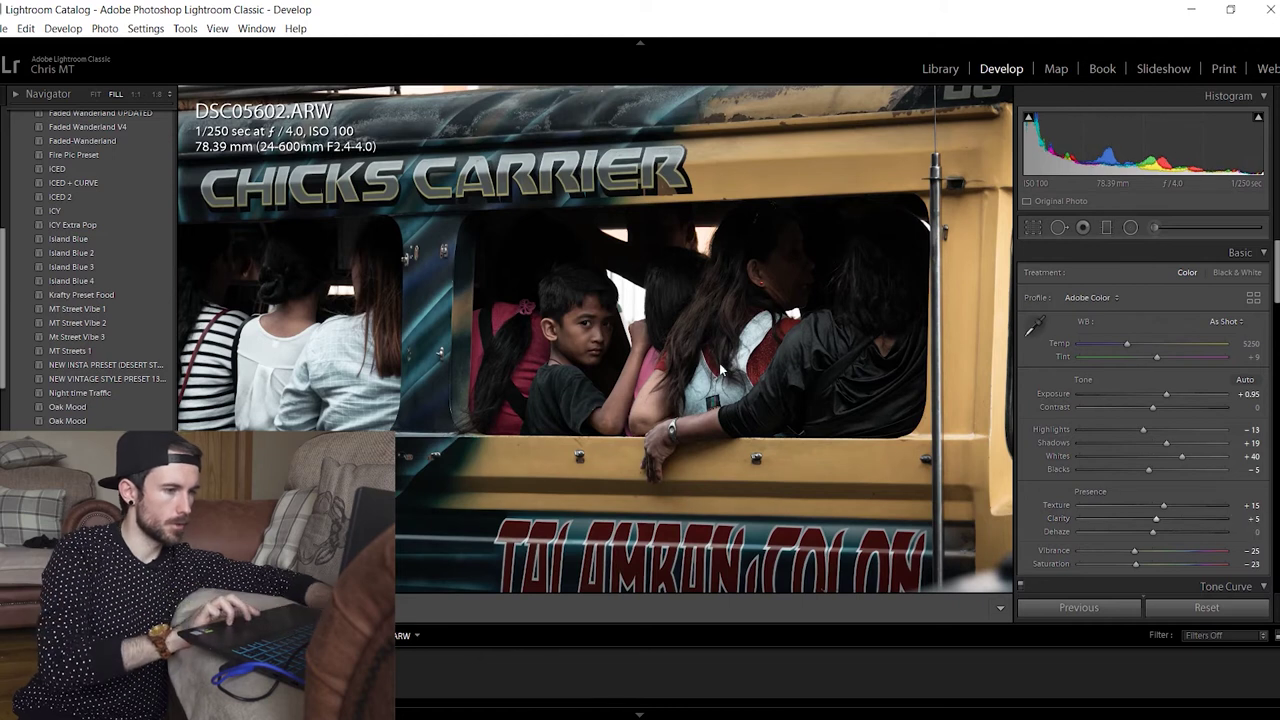
Set the sharpening Masking of the bus photo to 63
click(600, 347)
click(600, 347)
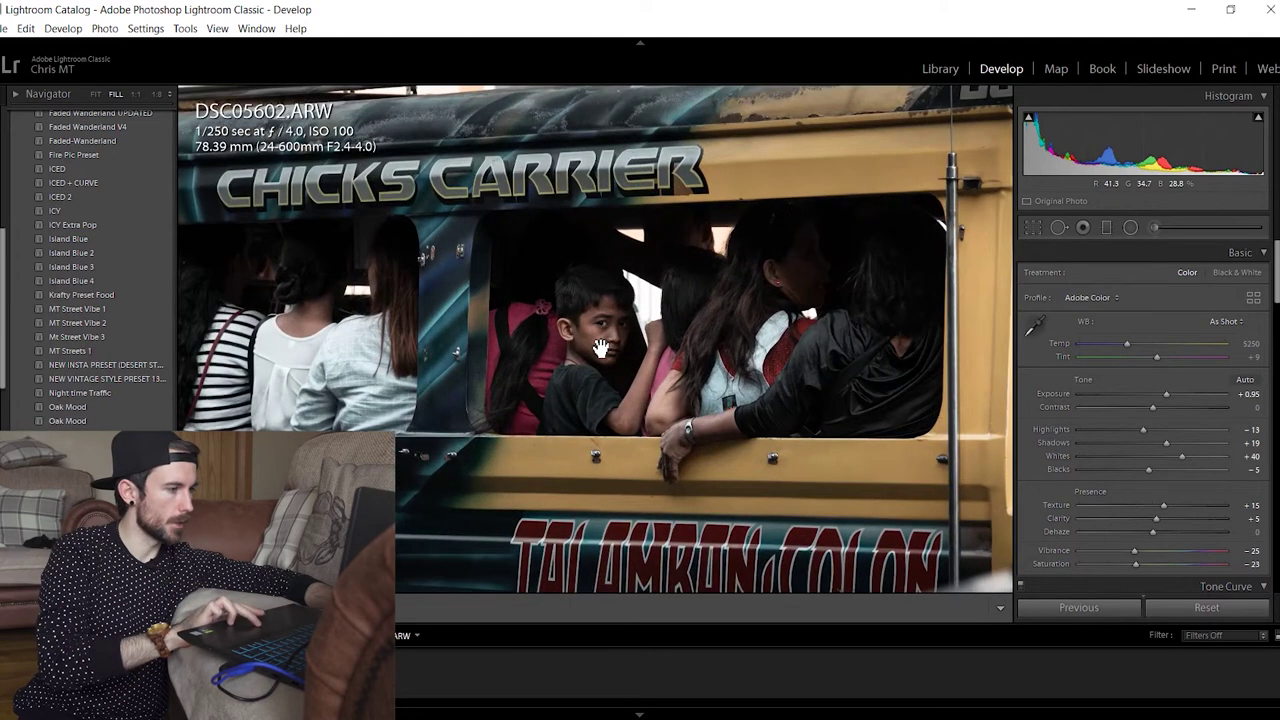
drag(1277, 297, 1277, 440)
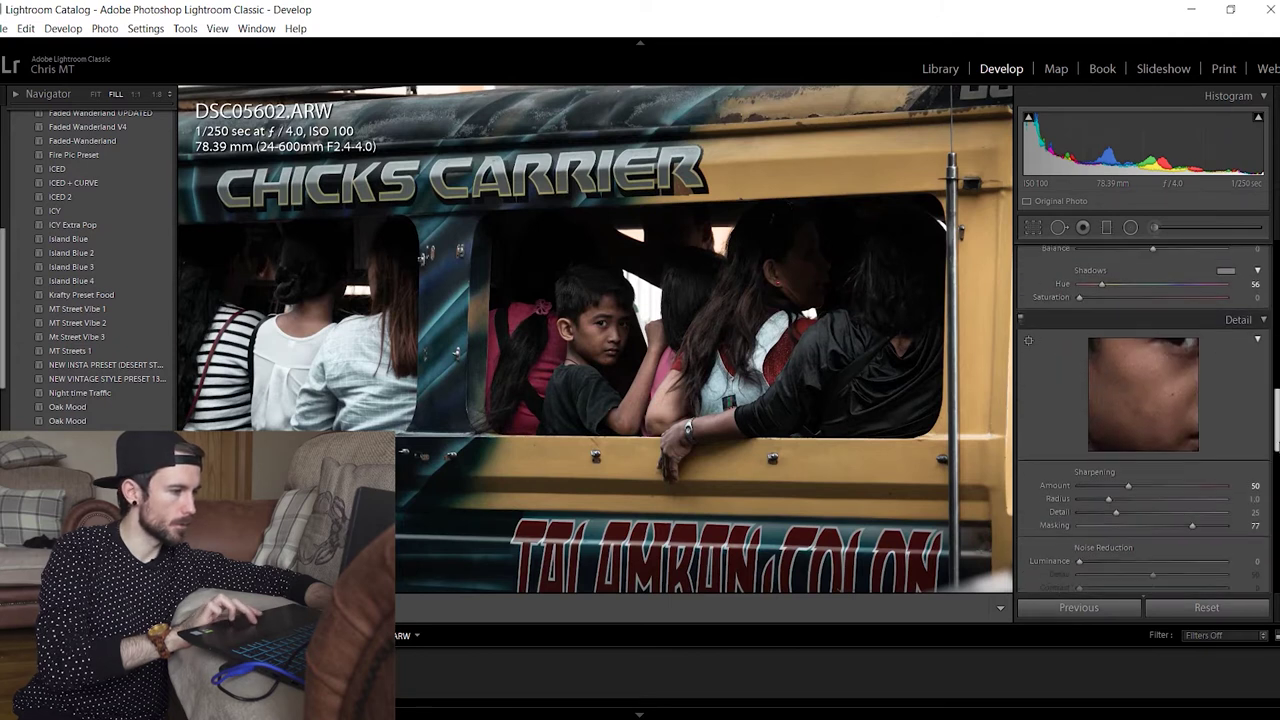
drag(1186, 519, 1171, 525)
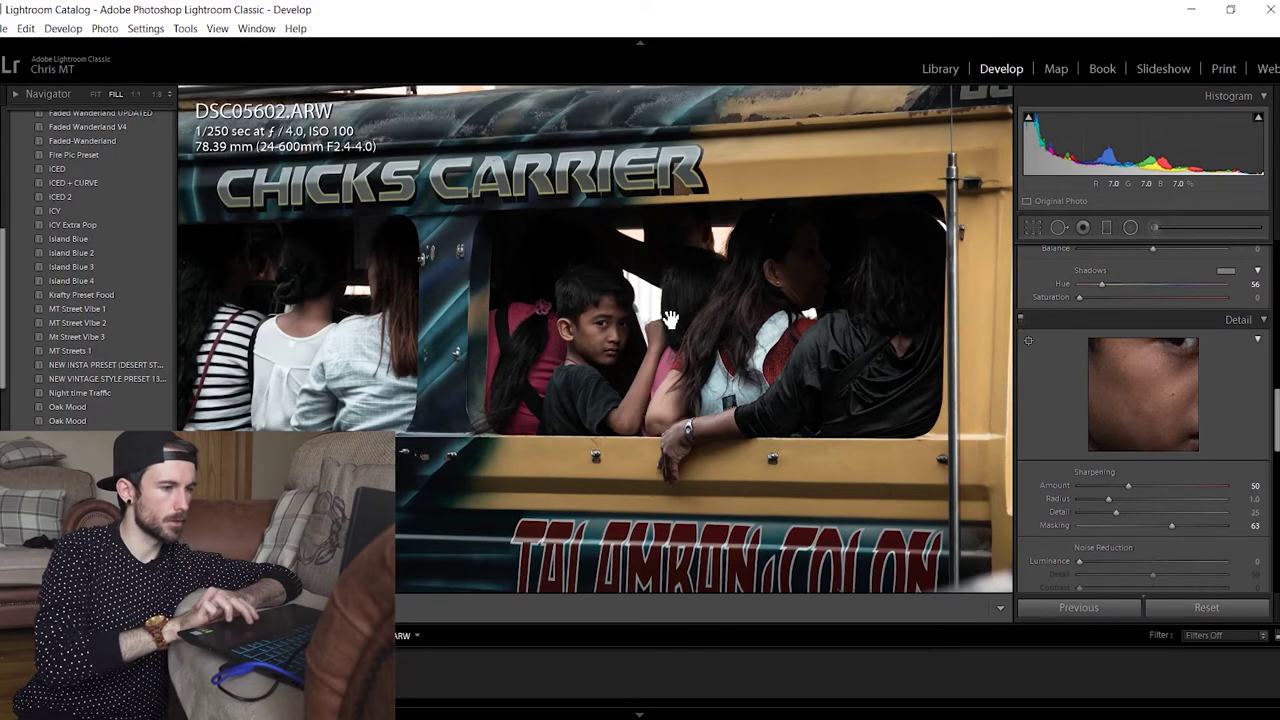
Paint over both of the boy's eyes with the adjustment brush using the Iris Enhance effect
key(ctrl+minus)
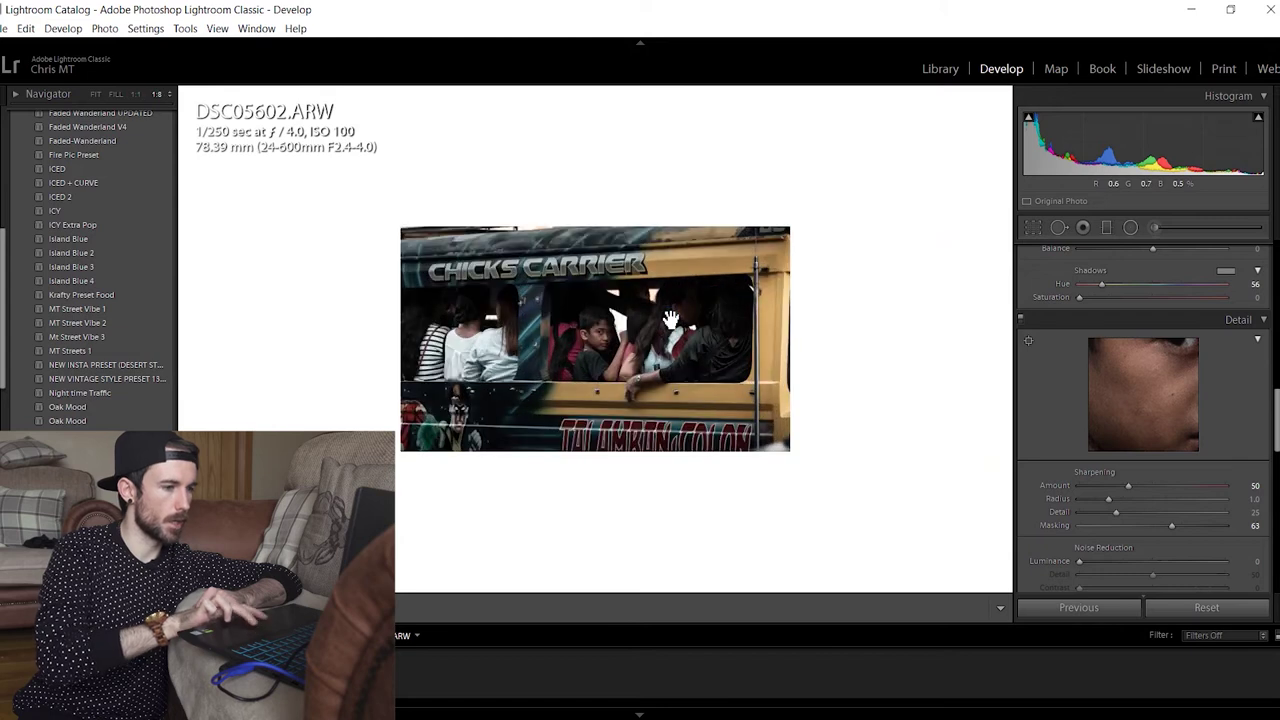
click(670, 318)
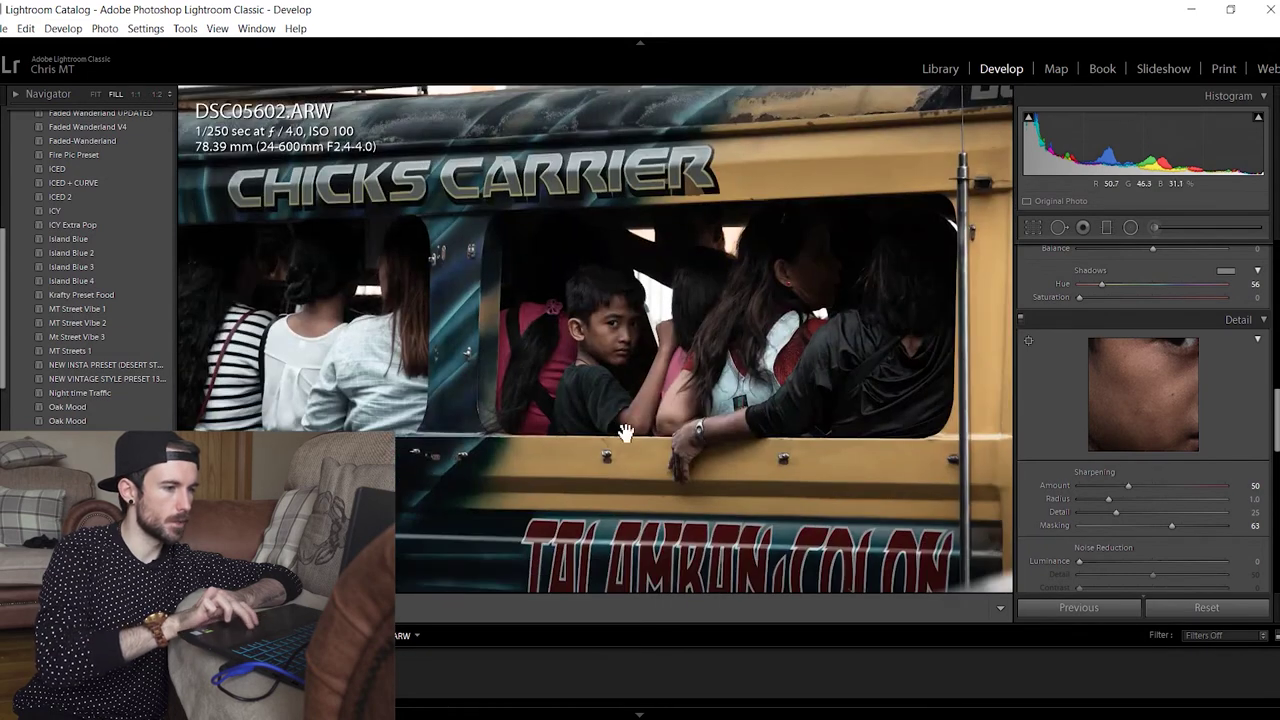
key(ctrl+minus)
click(603, 348)
key(ctrl+plus)
key(ctrl+plus)
click(1156, 227)
drag(603, 326, 629, 325)
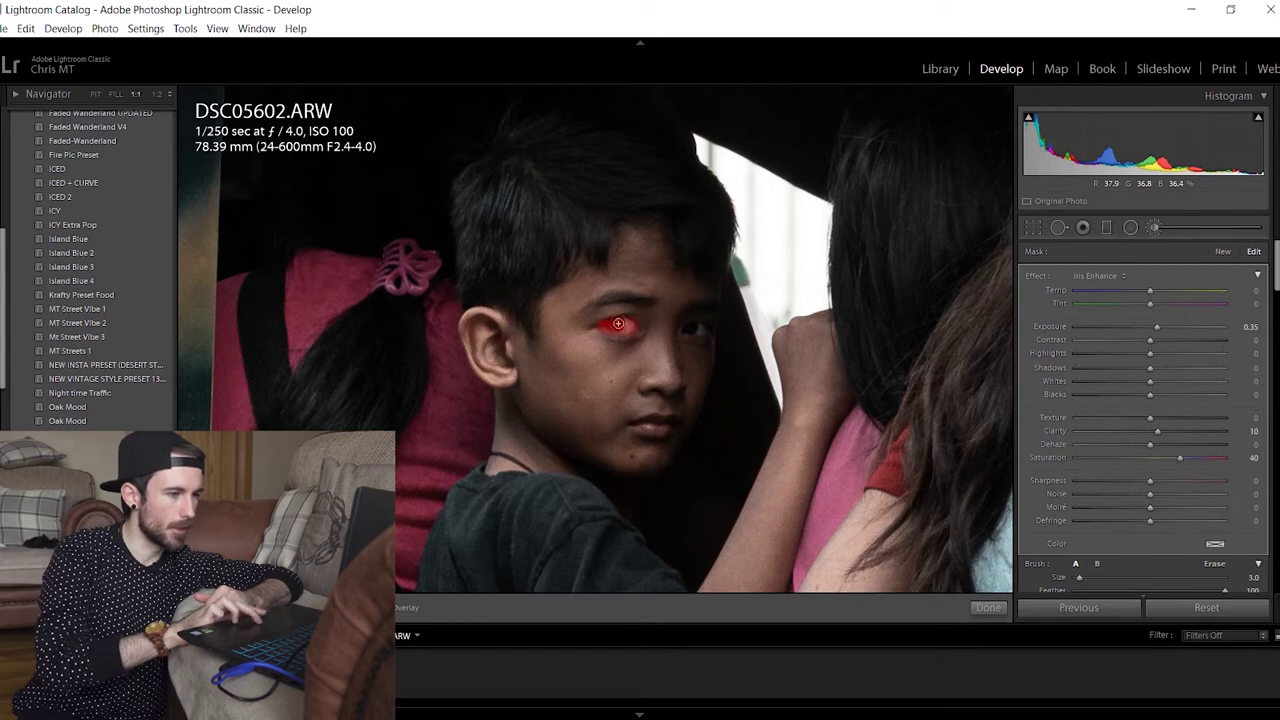
mouse_move(684, 327)
mouse_down()
mouse_move(702, 327)
mouse_move(691, 325)
mouse_up()
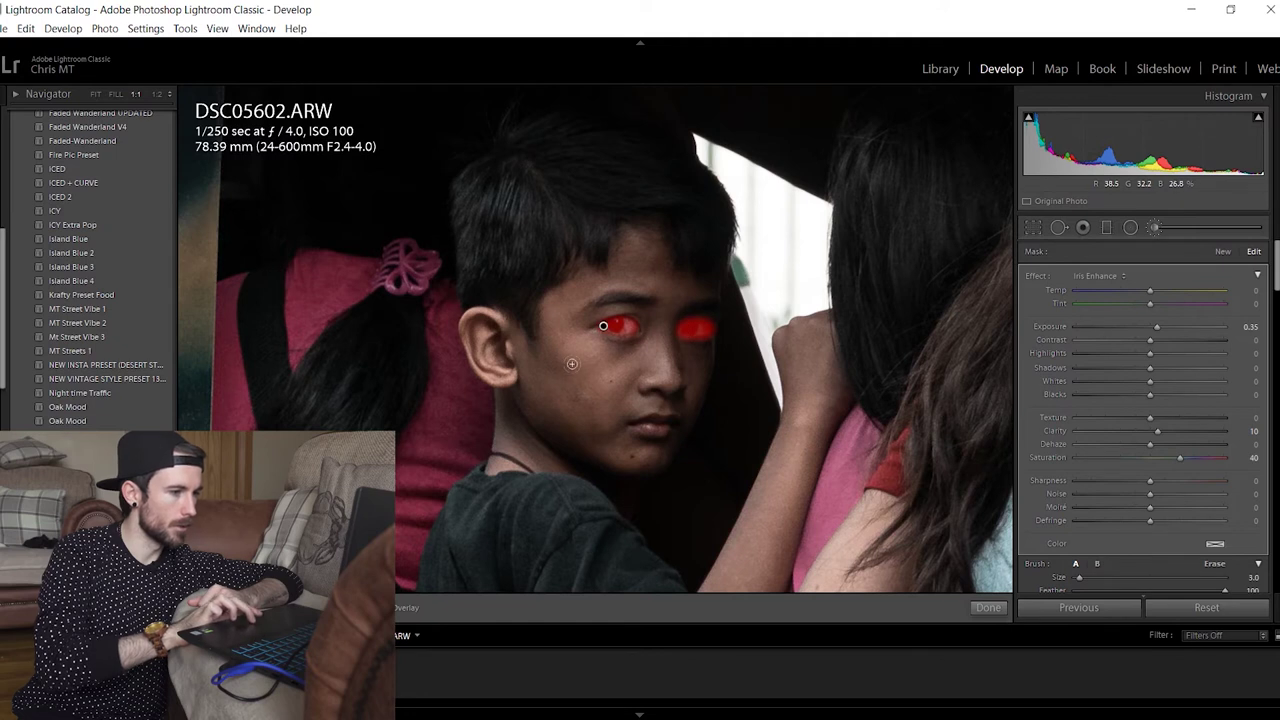
Hide the mask overlay, reset the eye mask's Saturation to 0 and close the adjustment brush
key(o)
click(1177, 460)
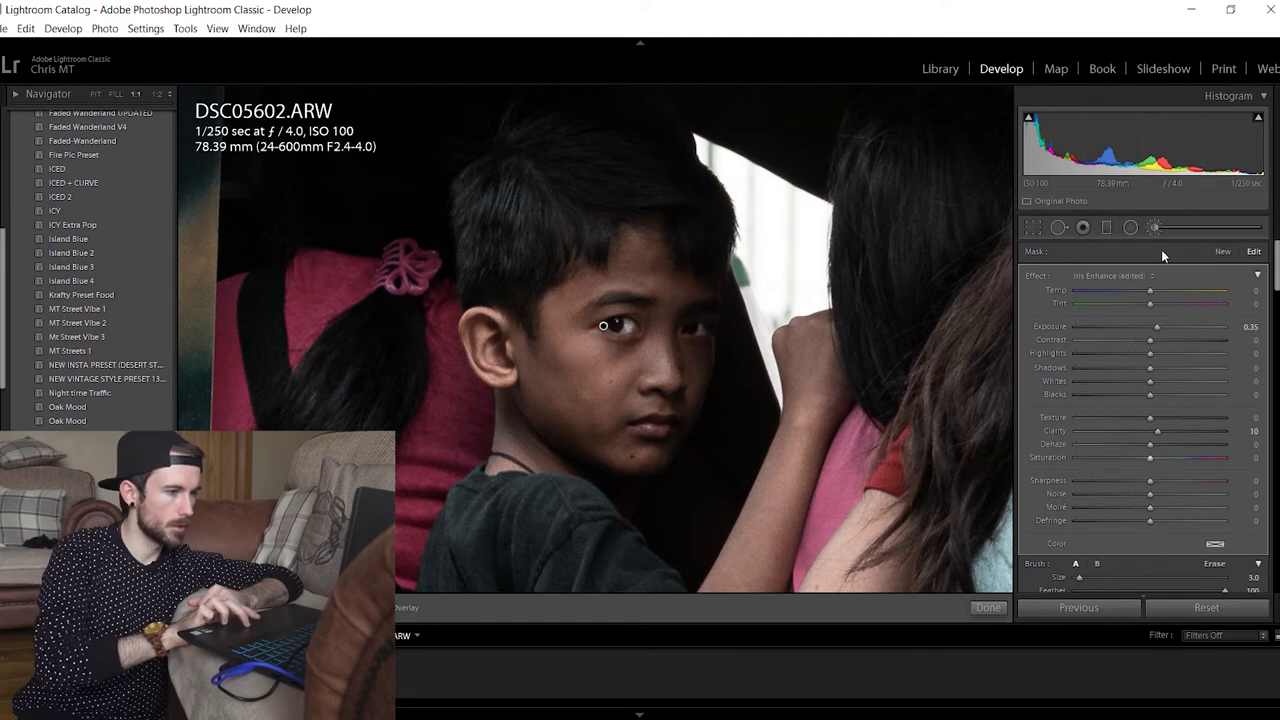
click(1156, 228)
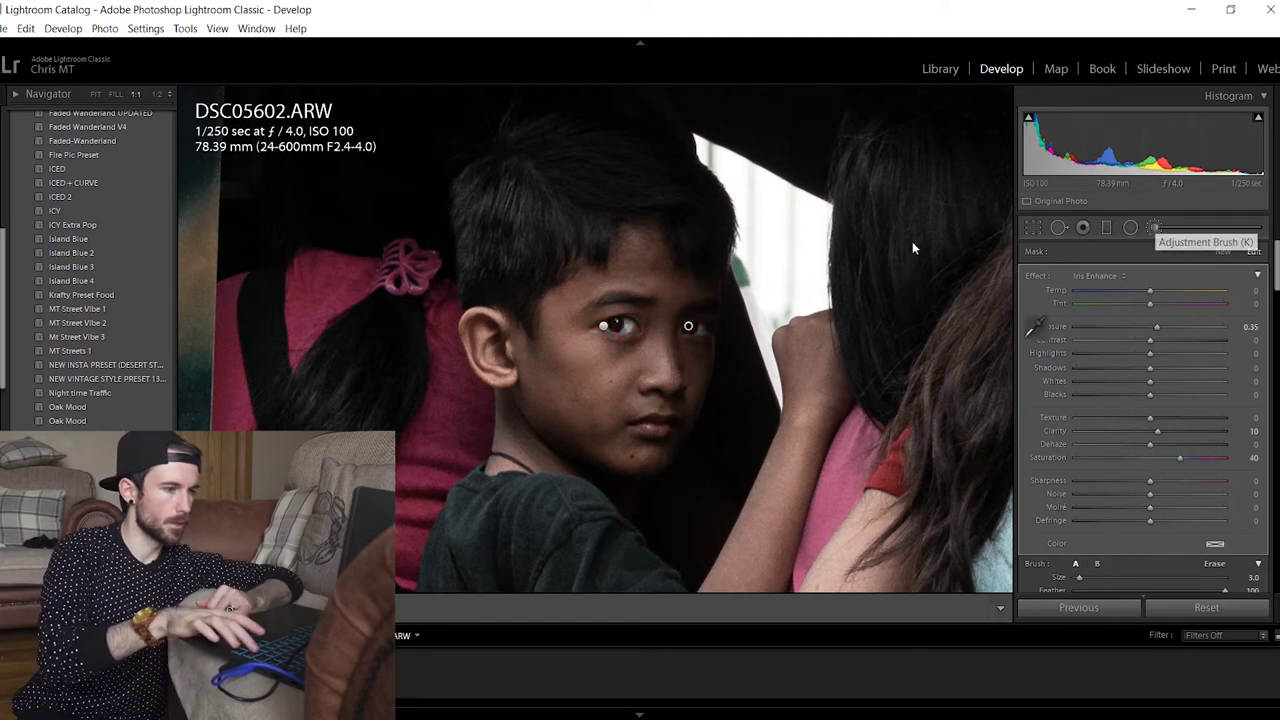
Set the brushed eye mask's Exposure to 0.2, close the adjustment brush and check the boy's eyes against the whole photo
click(890, 247)
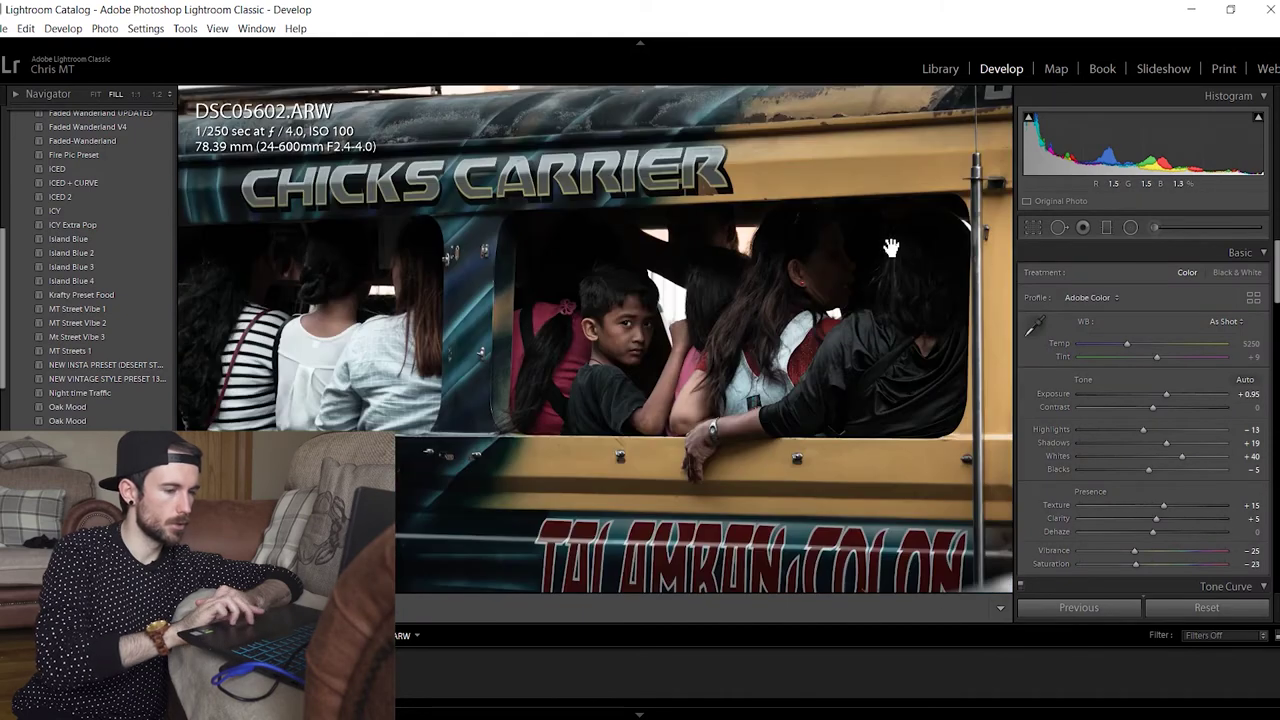
click(889, 249)
drag(600, 420, 866, 309)
click(1155, 228)
click(1248, 327)
text(0.2)
key(Return)
key(k)
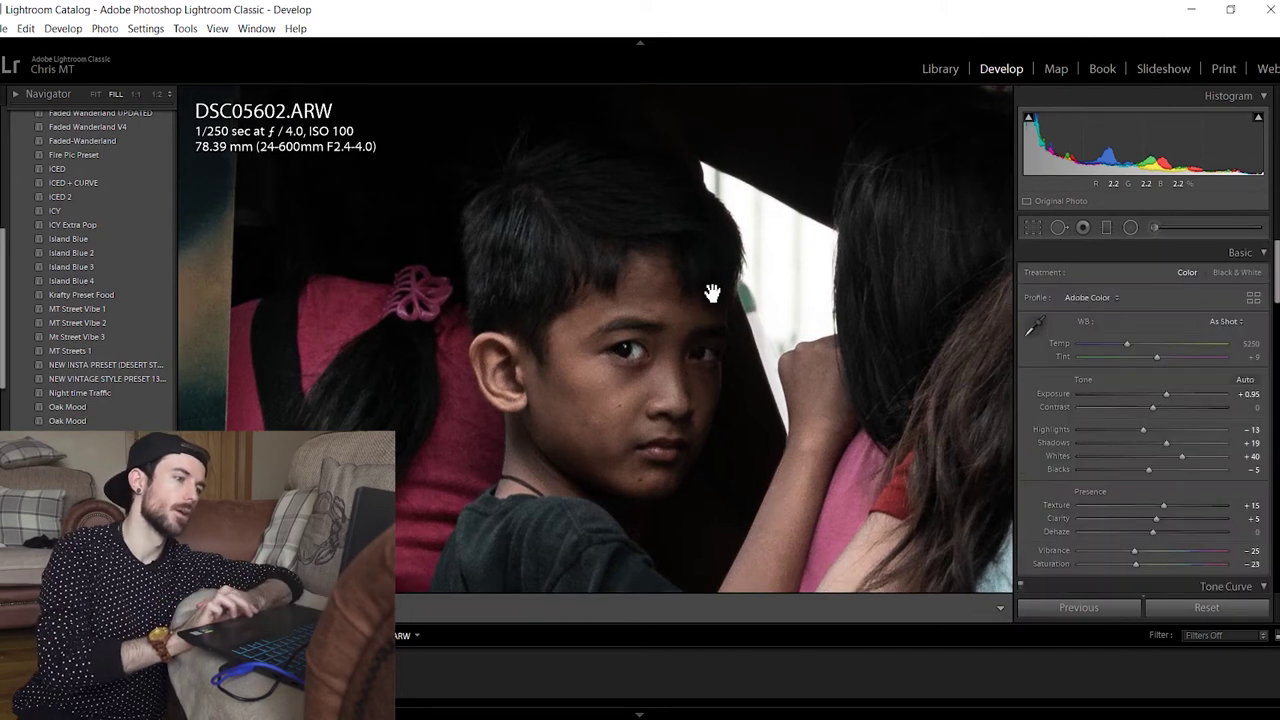
click(714, 286)
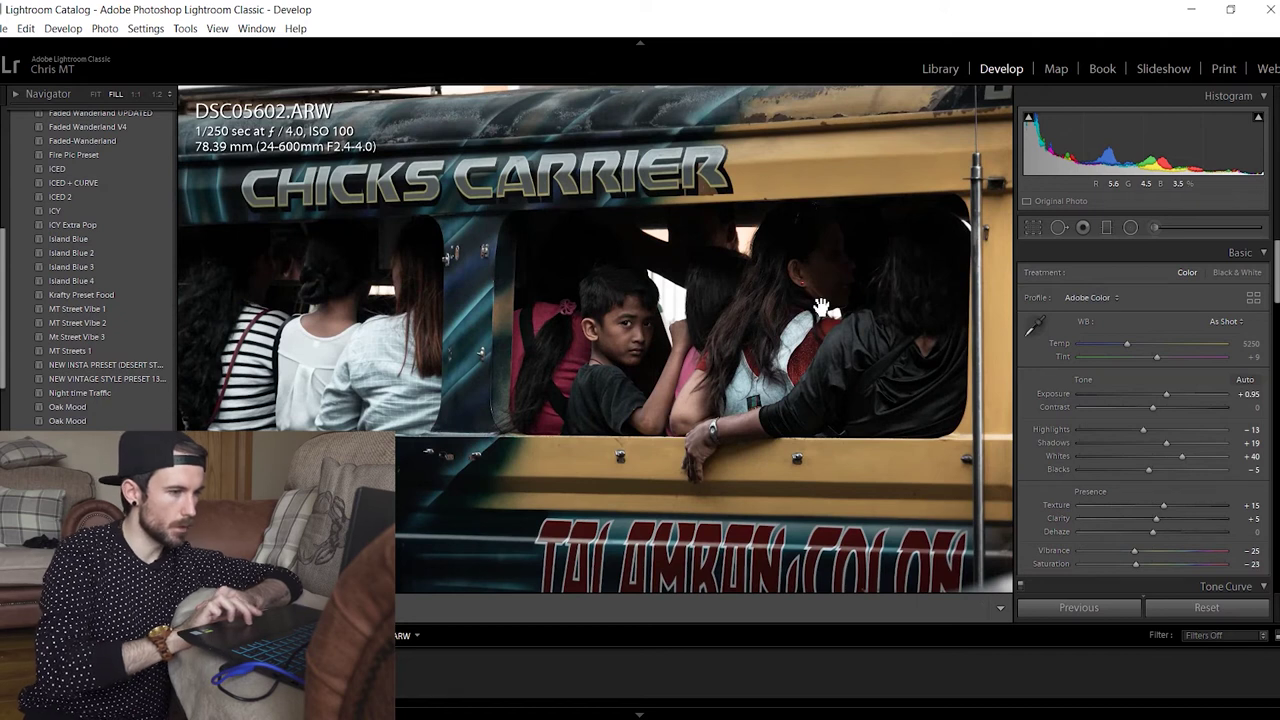
drag(820, 306, 636, 330)
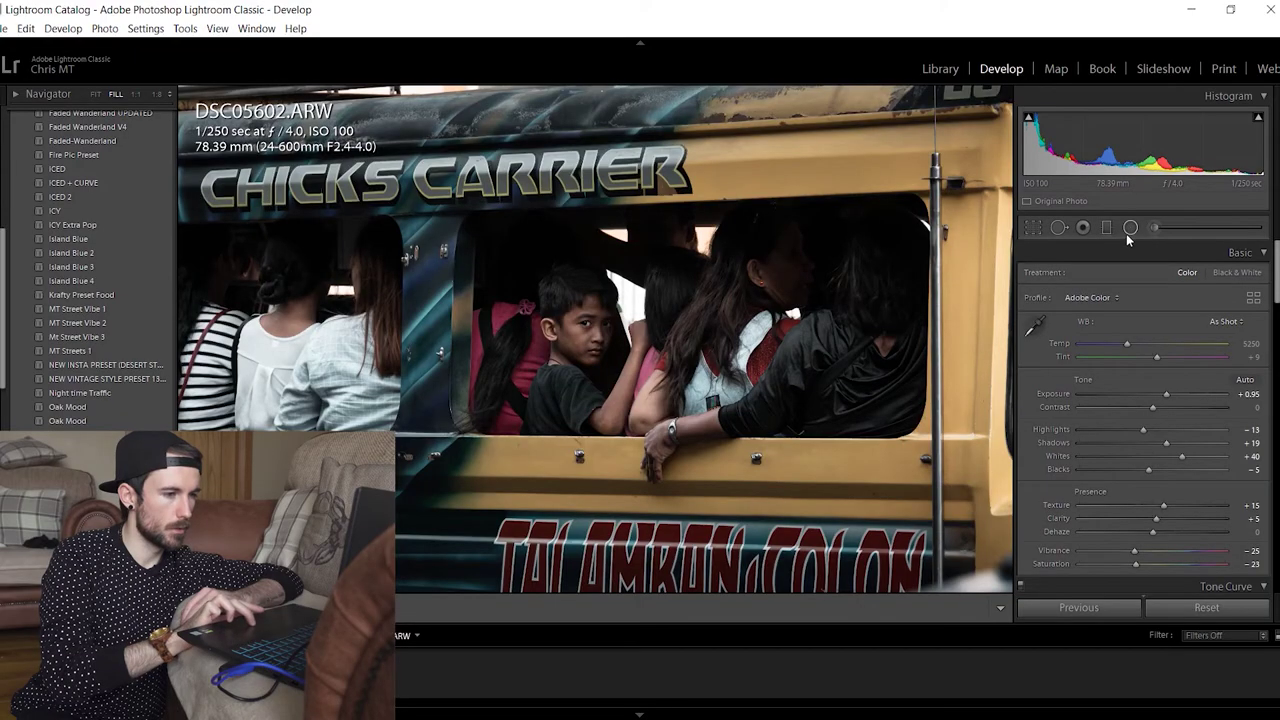
Draw a radial filter centred on the boy's face and widen it into an ellipse spanning the bus window
click(1105, 228)
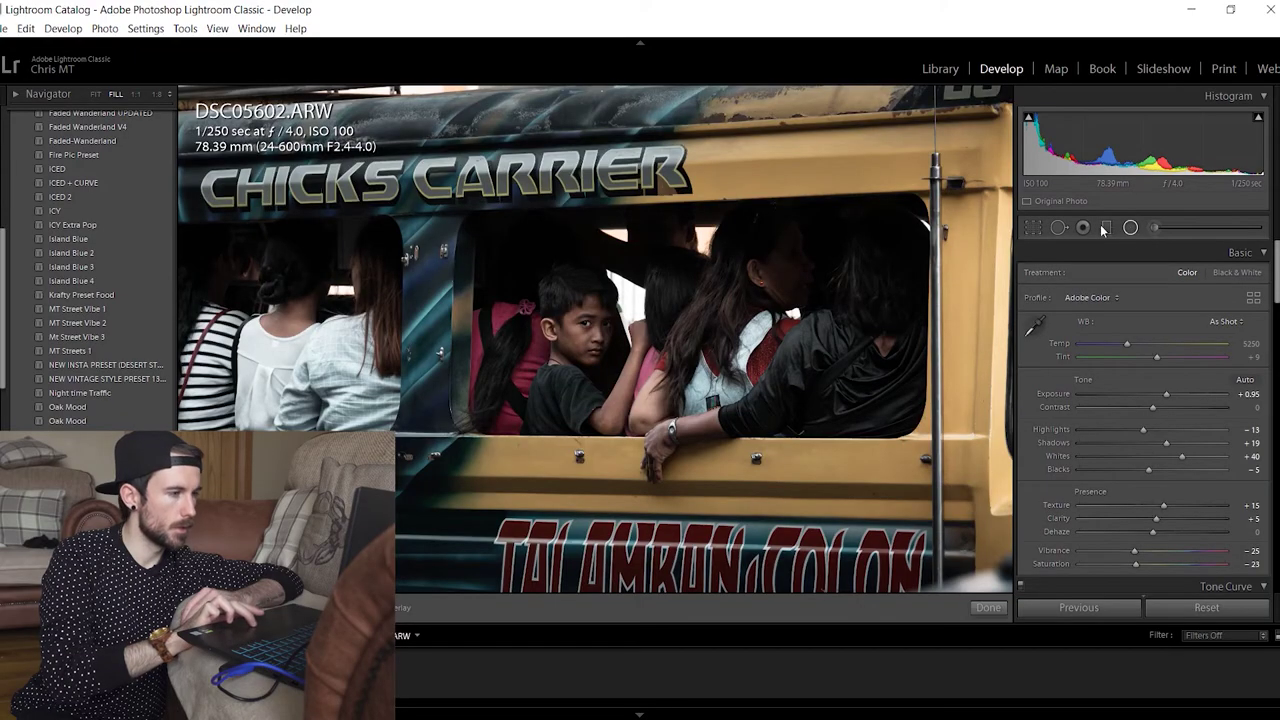
drag(497, 289, 732, 525)
drag(494, 296, 580, 355)
key(o)
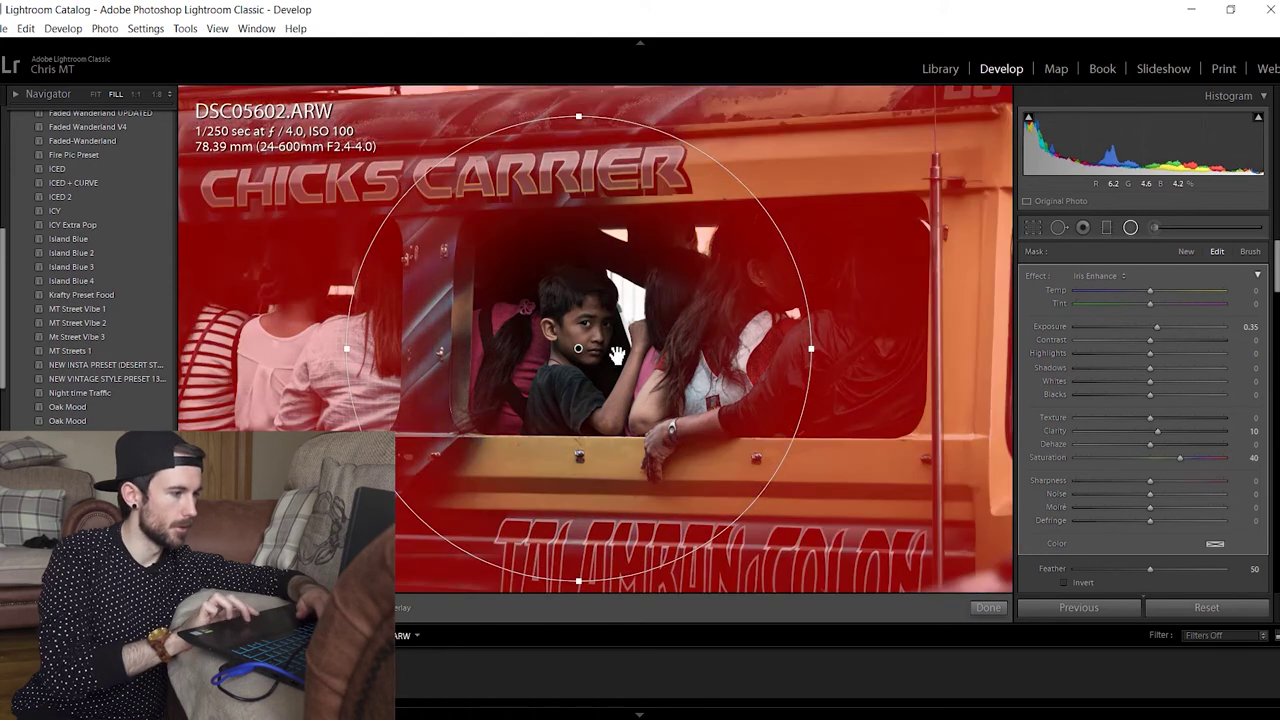
drag(811, 350, 875, 349)
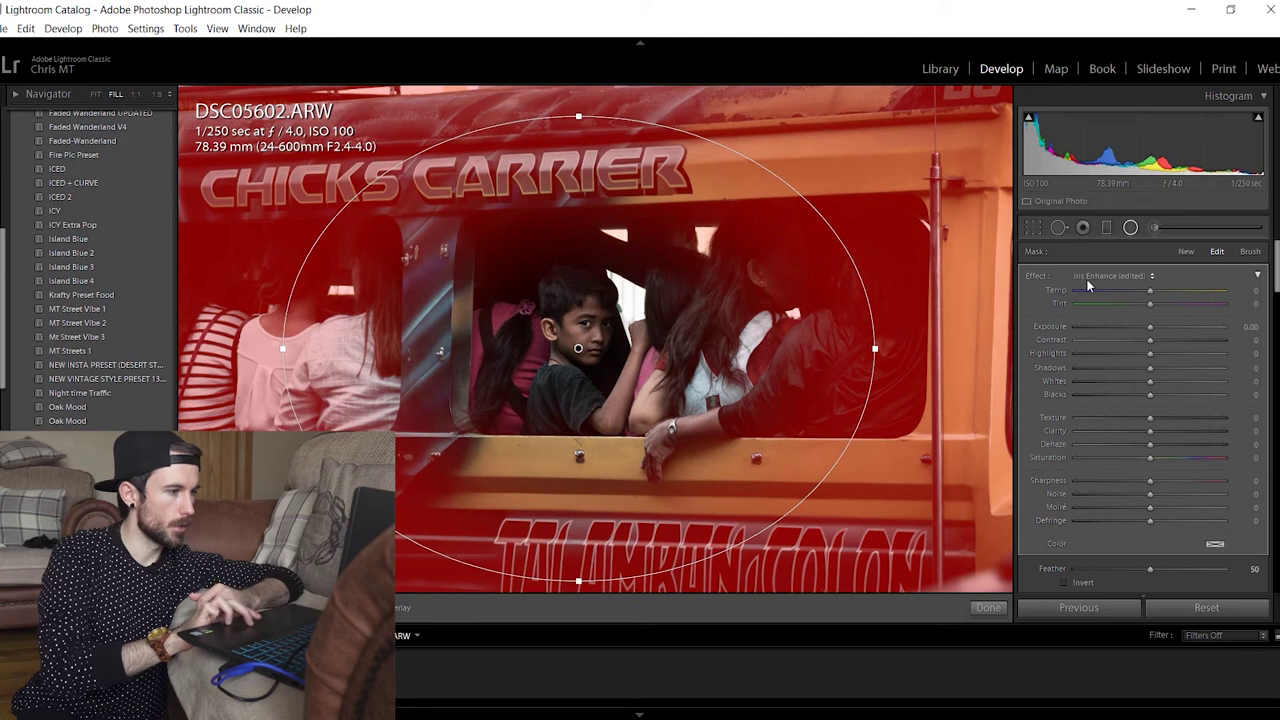
Hide the mask overlay and set the radial filter's Exposure to -0.37, Texture to -10, Clarity to -13 and Sharpness to -6
key(o)
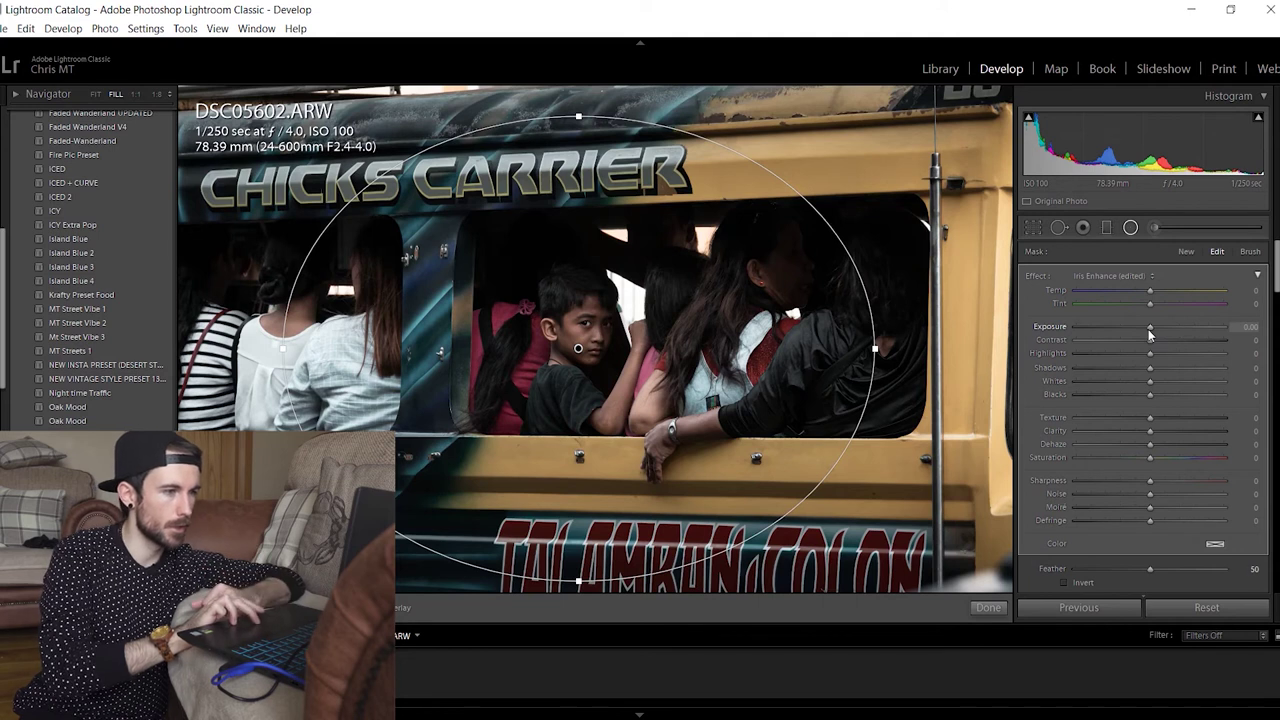
drag(1148, 329, 1142, 328)
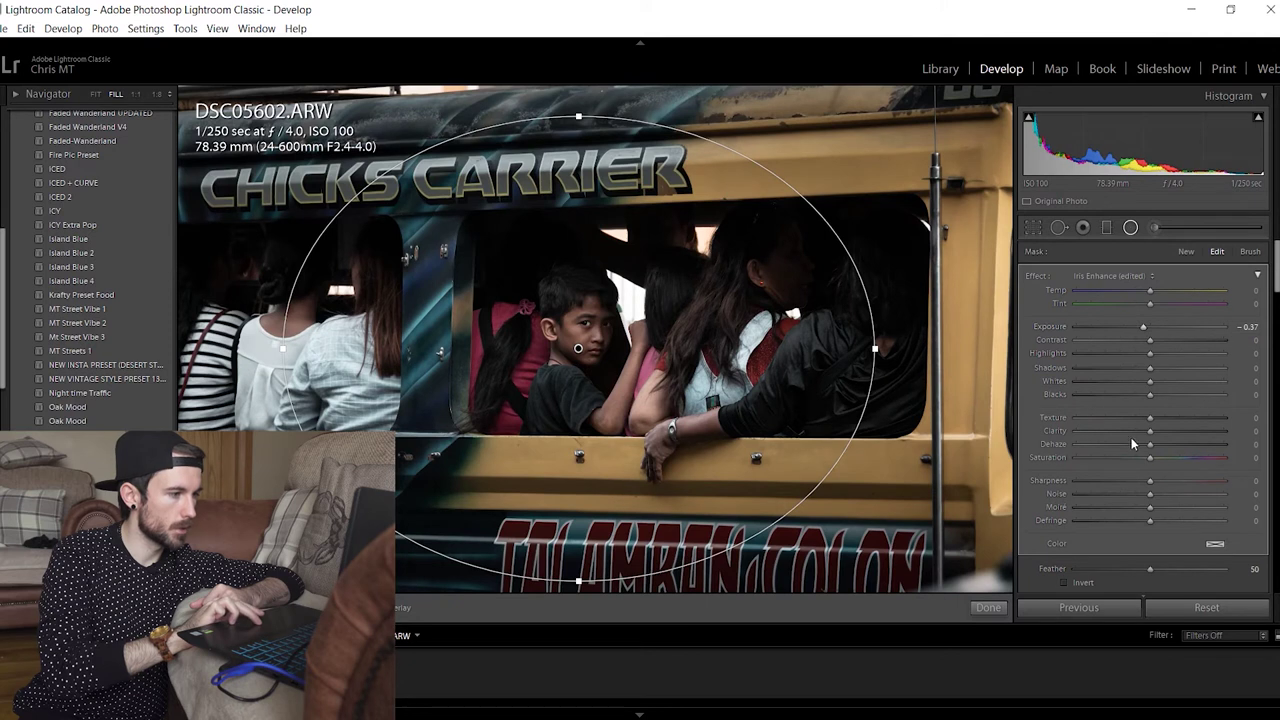
drag(1149, 420, 1134, 431)
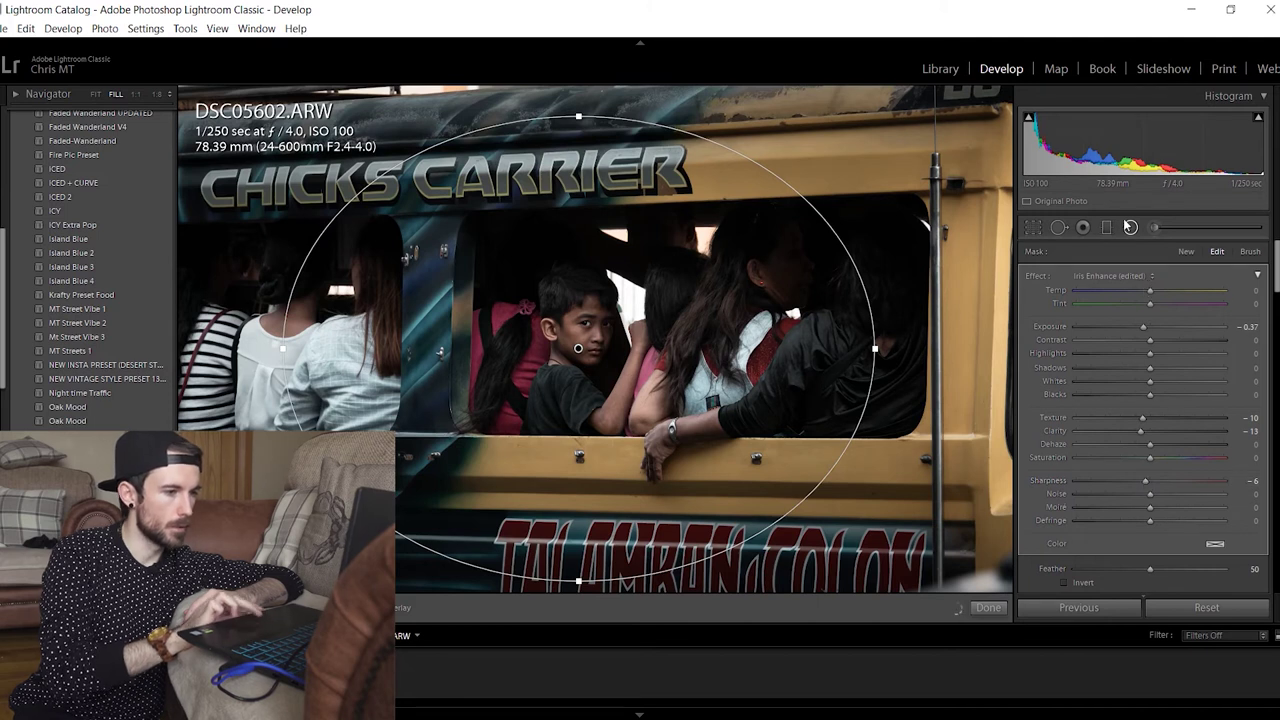
Duplicate the radial filter, invert the copy's mask and set its Feather to 100
right_click(580, 356)
click(712, 362)
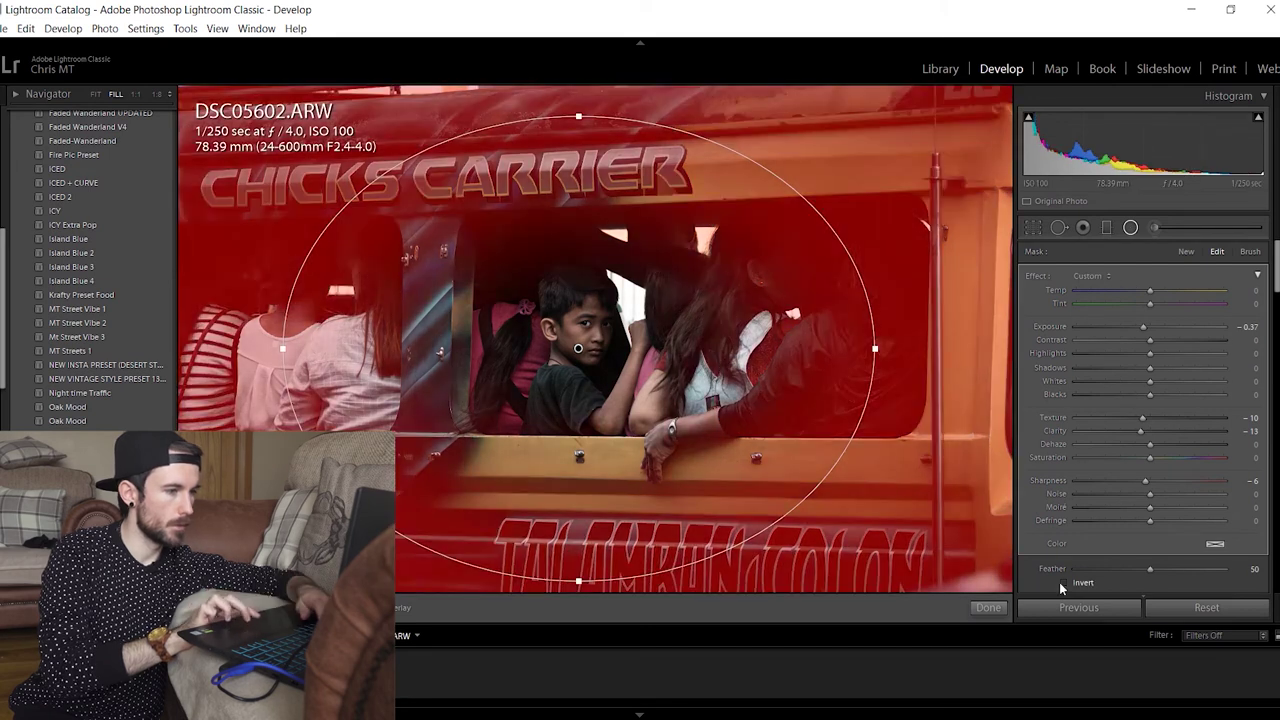
key(o)
click(1062, 582)
drag(1150, 570, 1222, 570)
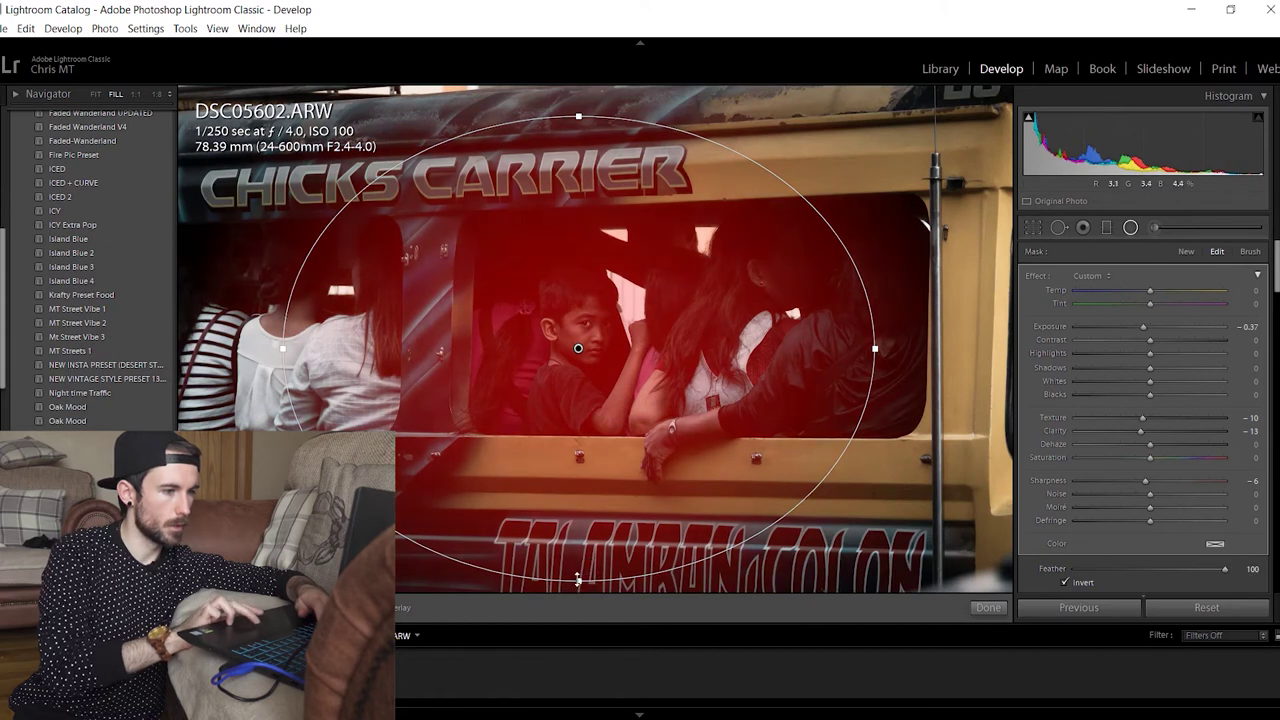
Shrink the inverted radial filter's height and width to a smaller ellipse around the boy
drag(591, 577, 585, 512)
drag(875, 350, 790, 352)
drag(578, 506, 578, 487)
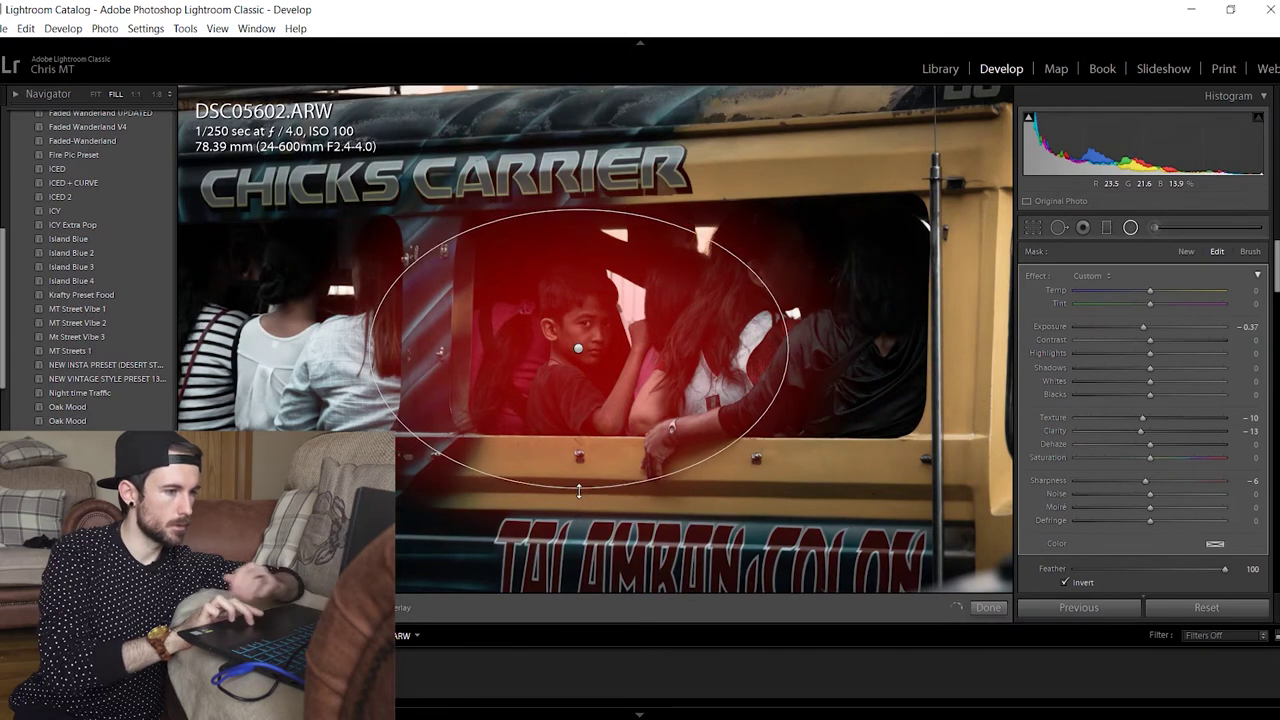
Reset the inverted radial filter's sliders, then set Exposure to 0.15, Highlights to 28, Shadows to 15 and Clarity to 12, and close the tool
double_click(1034, 277)
click(1152, 326)
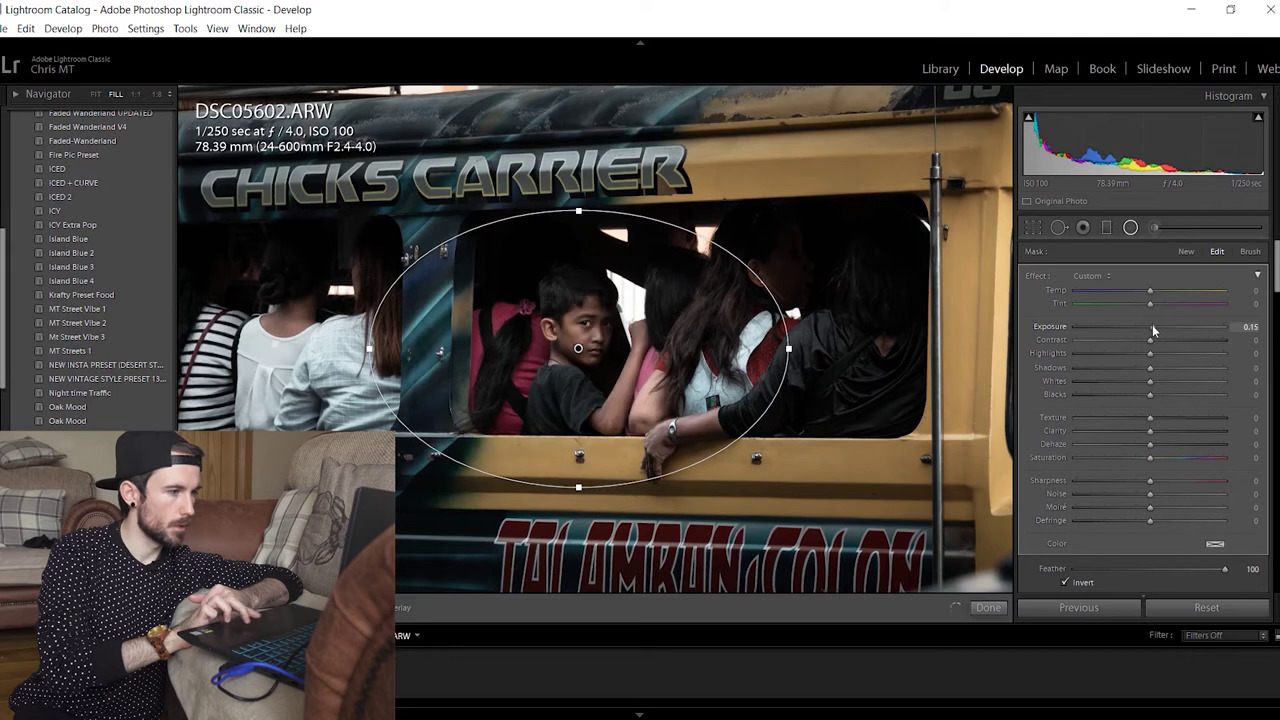
drag(1150, 354, 1168, 357)
click(1157, 430)
drag(1159, 435, 1165, 436)
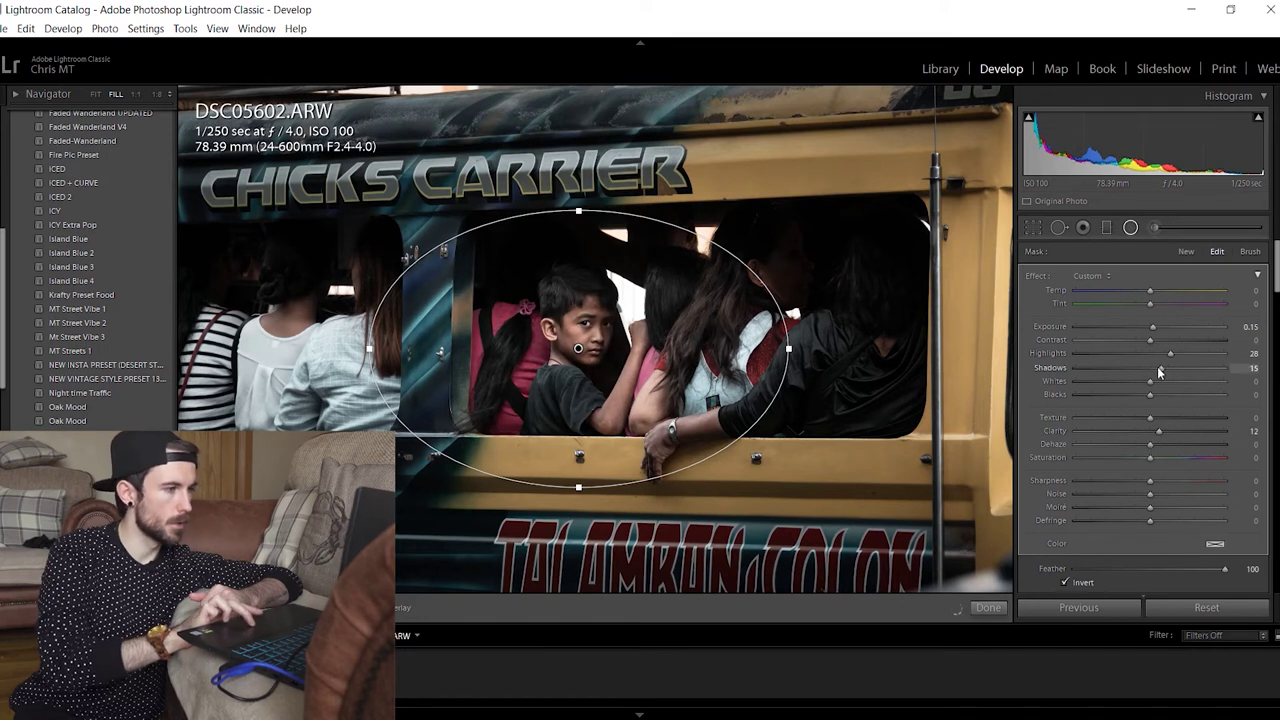
click(1130, 227)
Paint a new adjustment brush mask over the boy's hair with brush size 7.0, checking coverage with the mask overlay
click(630, 278)
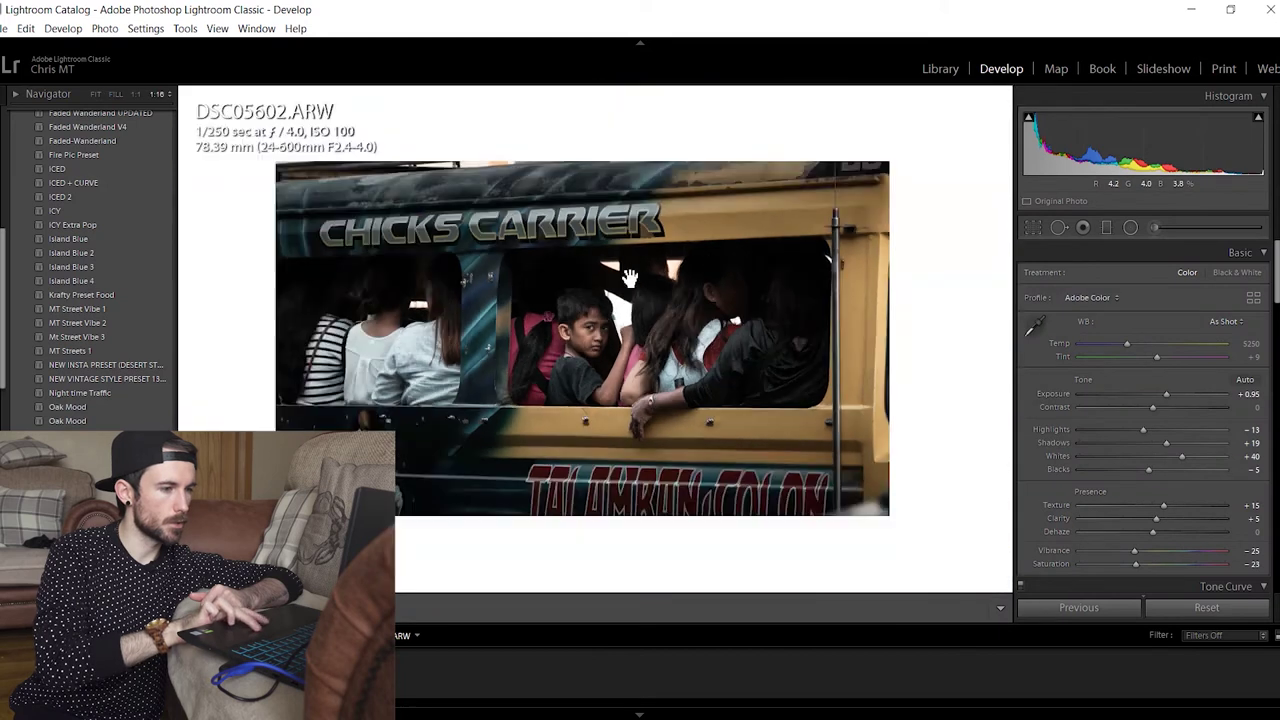
click(630, 278)
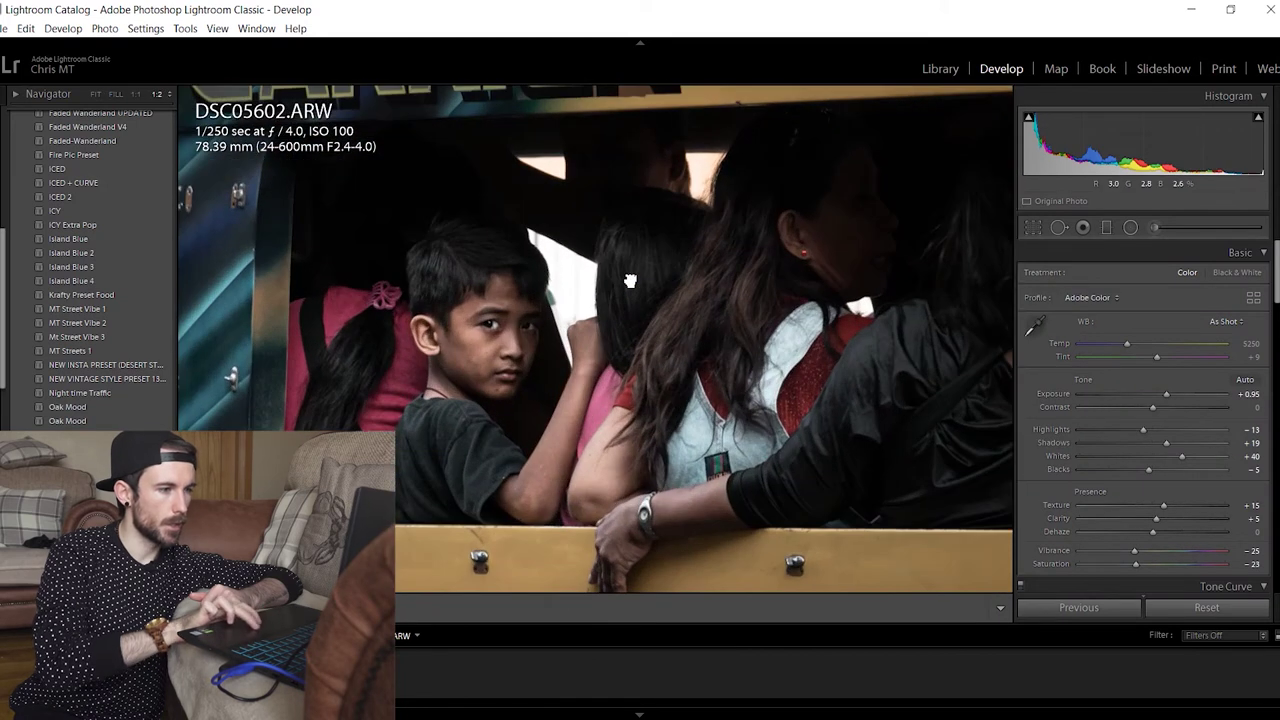
click(494, 285)
drag(494, 285, 618, 328)
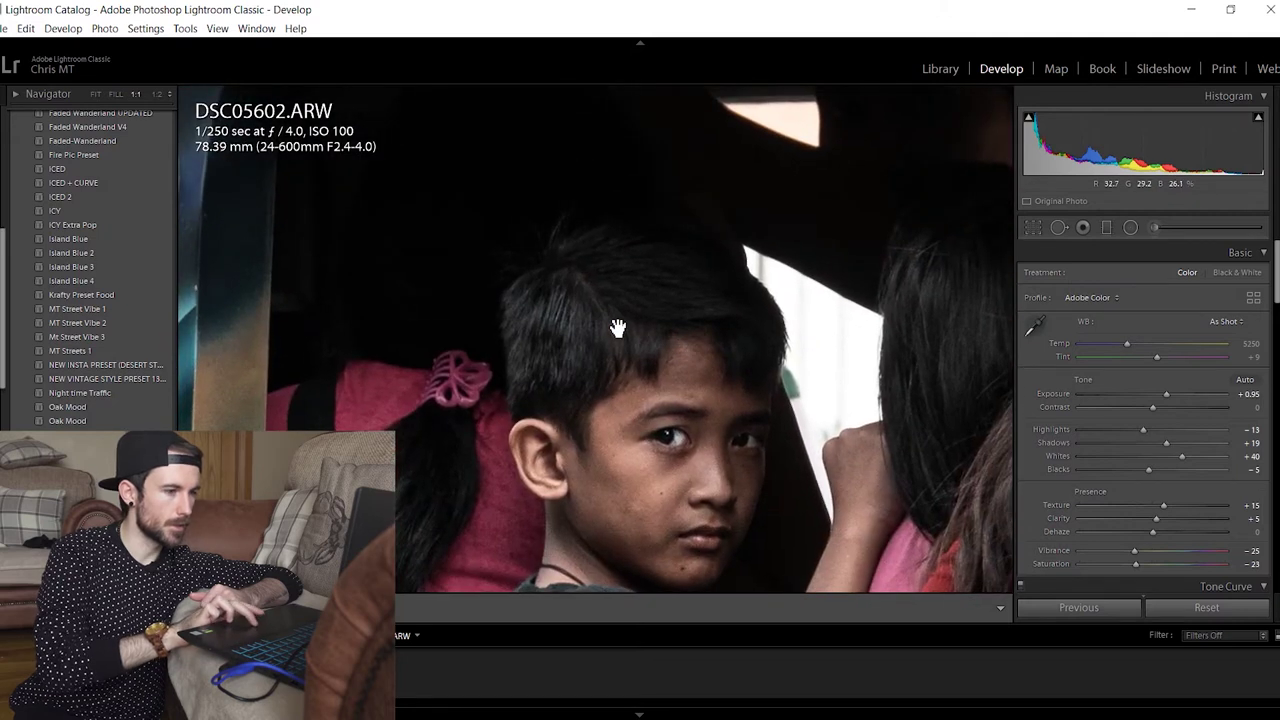
key(k)
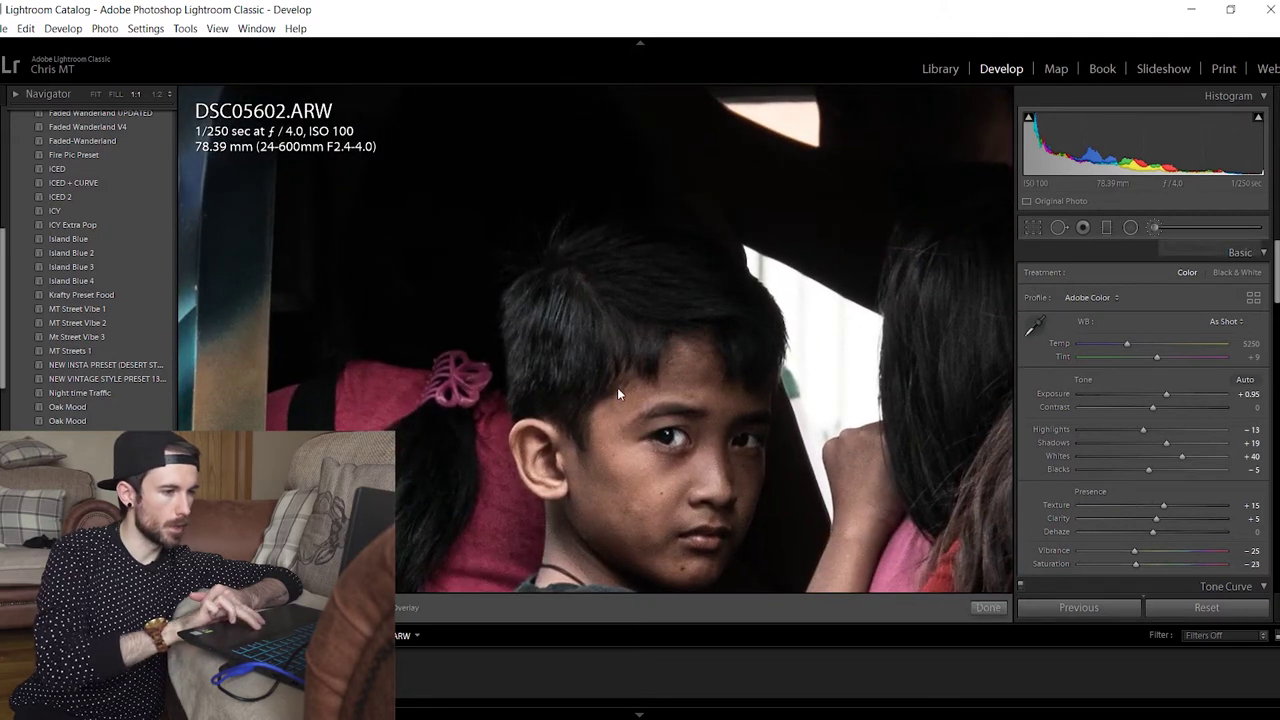
mouse_move(579, 436)
mouse_down()
mouse_move(543, 337)
mouse_move(542, 286)
mouse_move(558, 340)
mouse_move(645, 312)
mouse_move(605, 365)
mouse_move(560, 384)
mouse_move(597, 288)
mouse_move(572, 262)
mouse_move(586, 236)
mouse_move(743, 355)
mouse_move(742, 309)
mouse_move(716, 268)
mouse_move(632, 296)
mouse_move(686, 324)
mouse_move(645, 306)
mouse_up()
key(bracketright)
key(o)
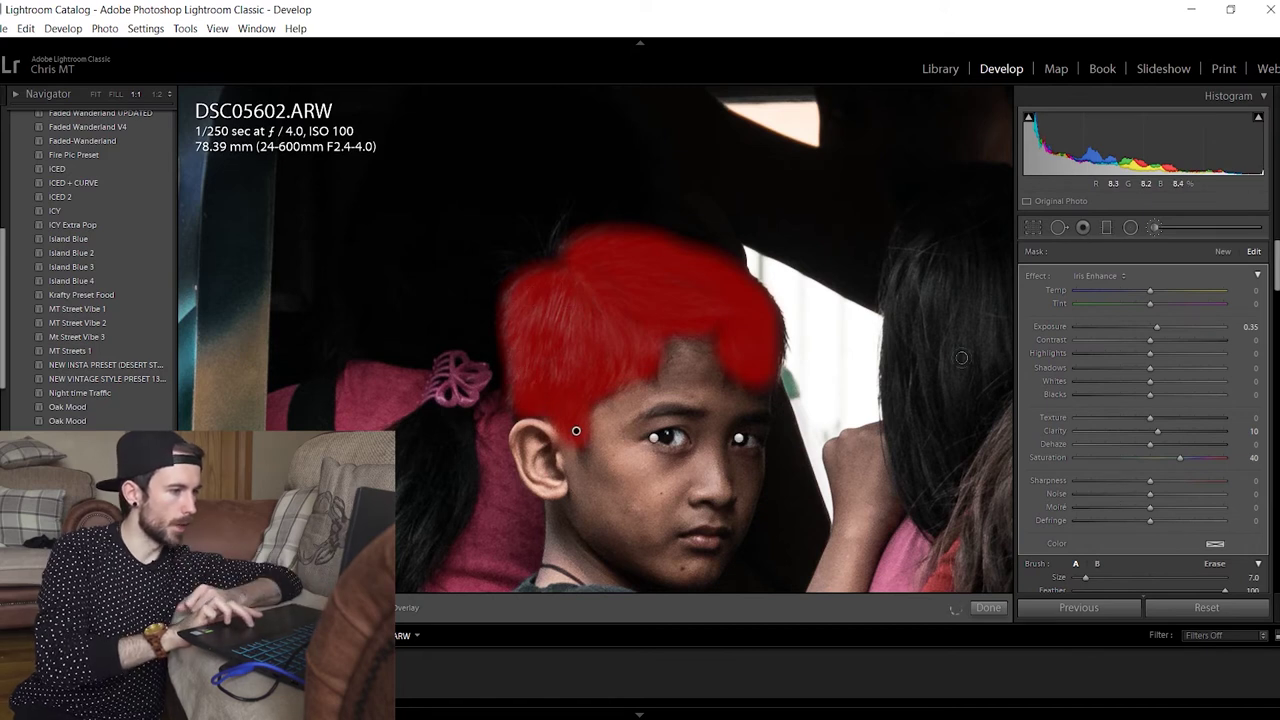
Set the hair mask to Temp 5, Exposure 0.22, Highlights 18, Shadows 5, Texture 14 and Clarity 8, and compare the photo with its original
key(o)
drag(1150, 356, 1175, 356)
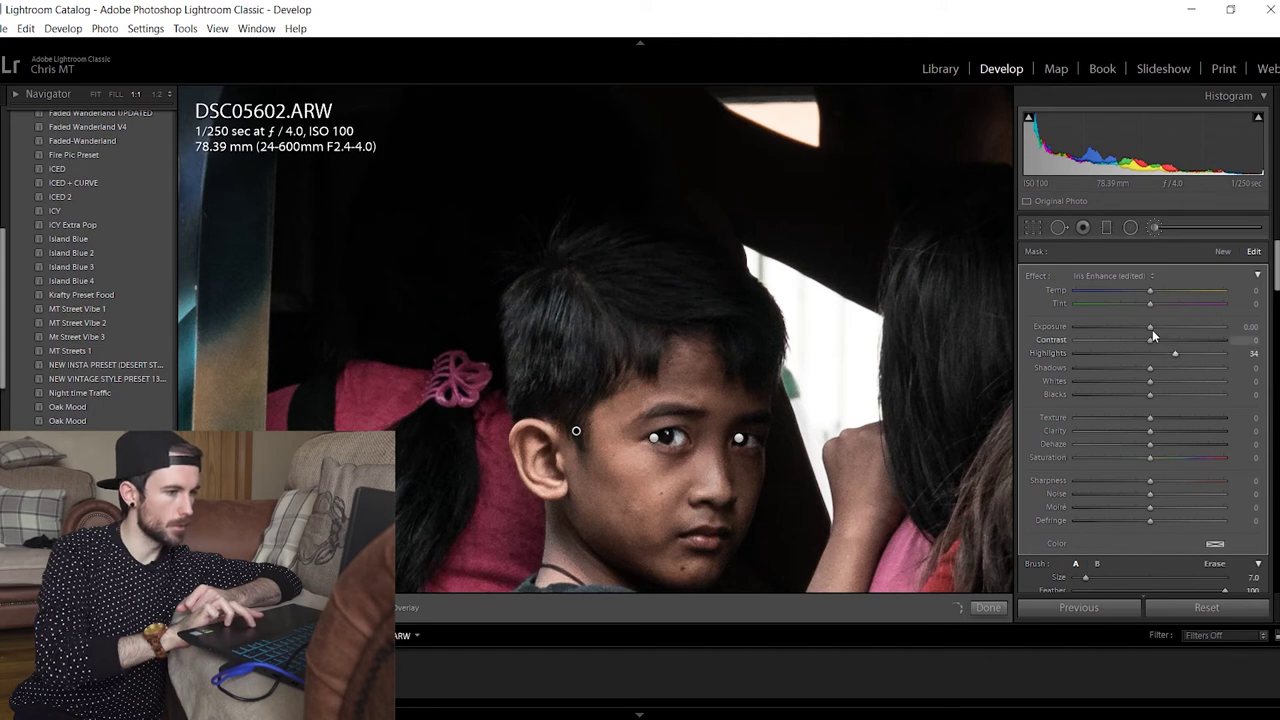
drag(1151, 327, 1153, 372)
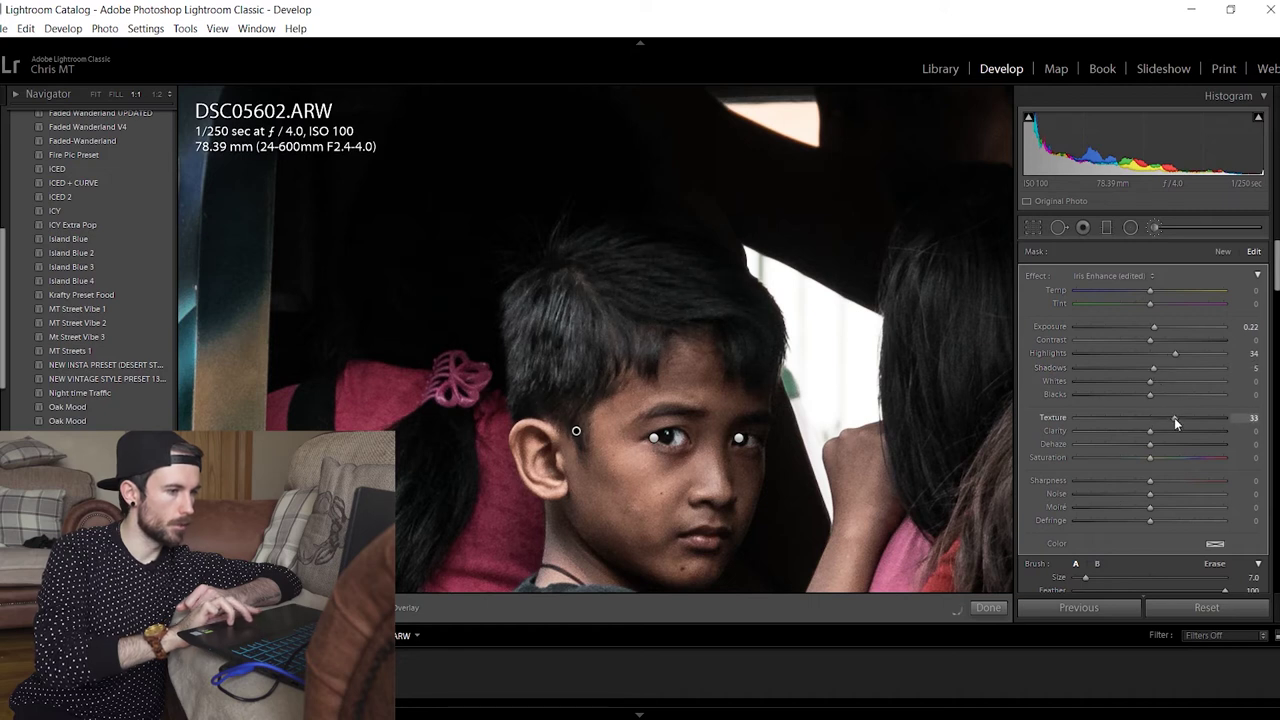
drag(1169, 418, 1162, 417)
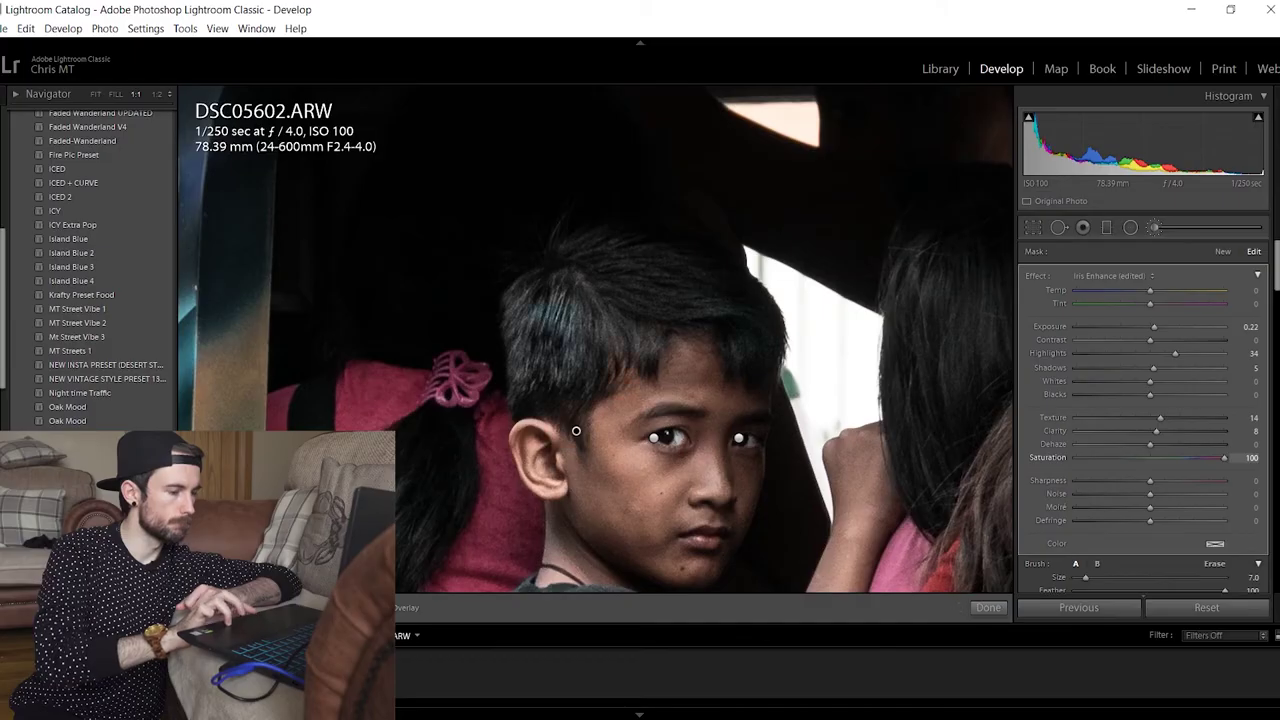
double_click(1220, 461)
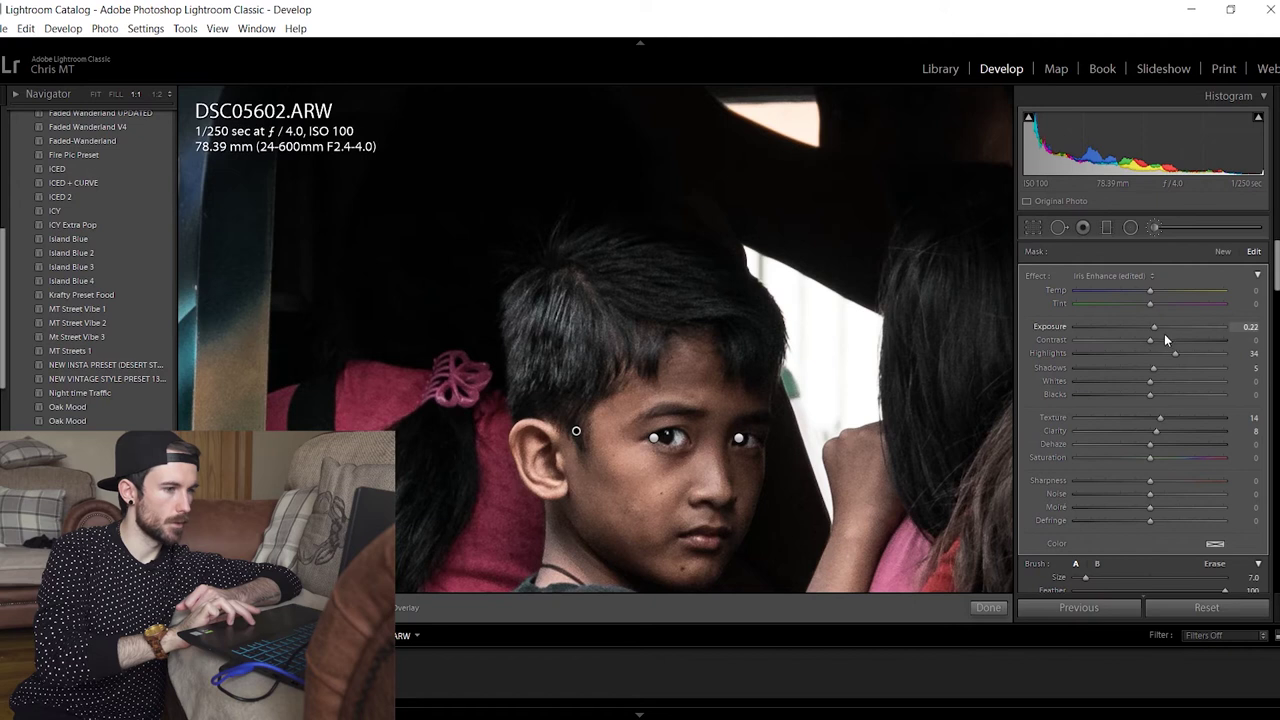
drag(1173, 357, 1161, 353)
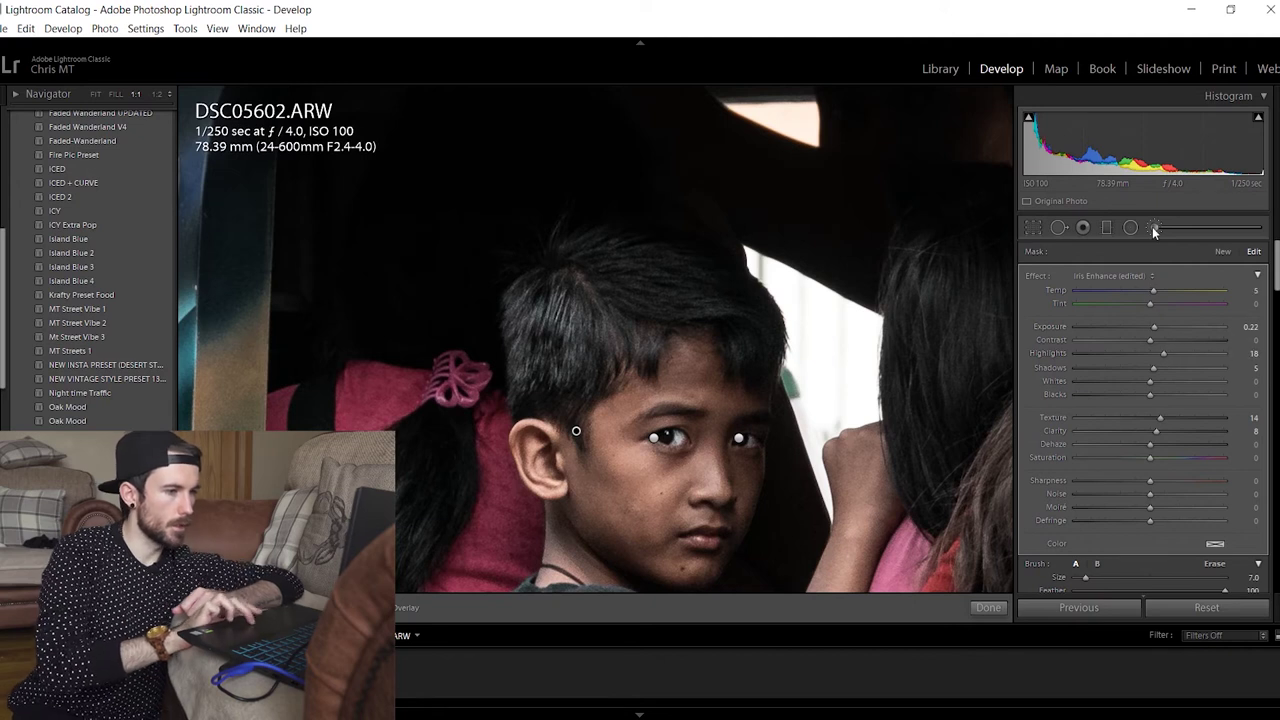
key(k)
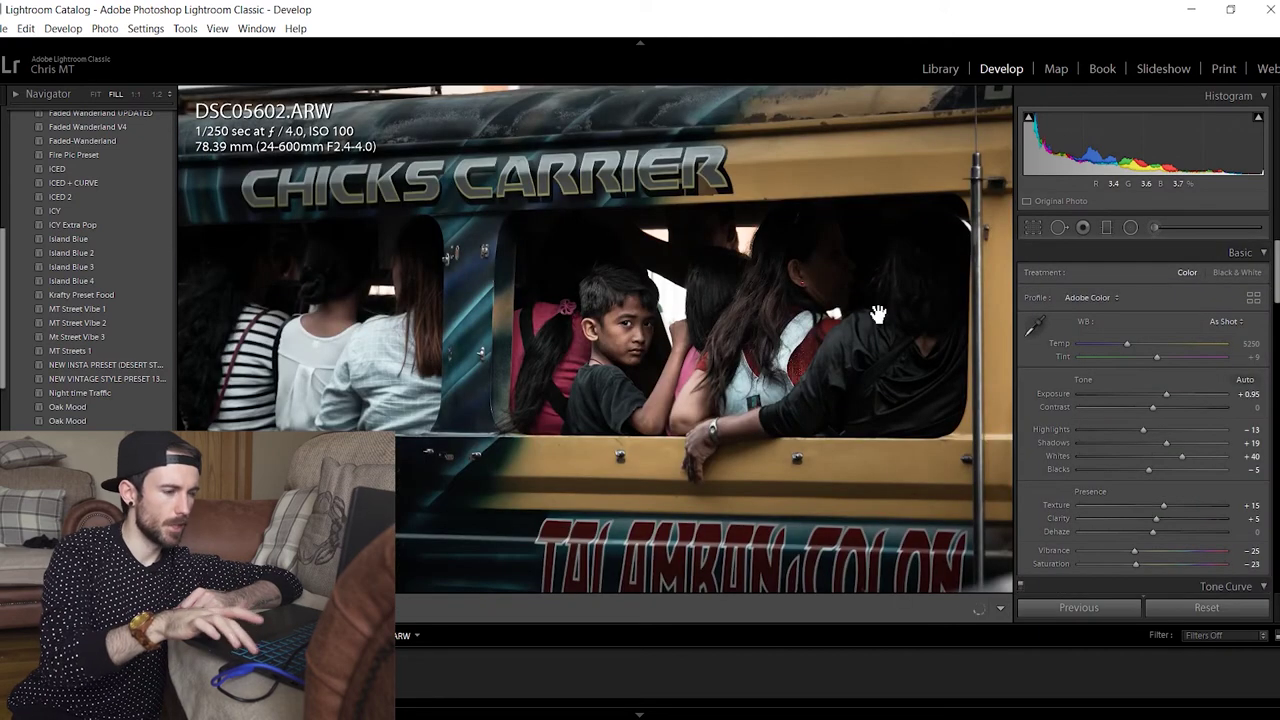
key(backslash)
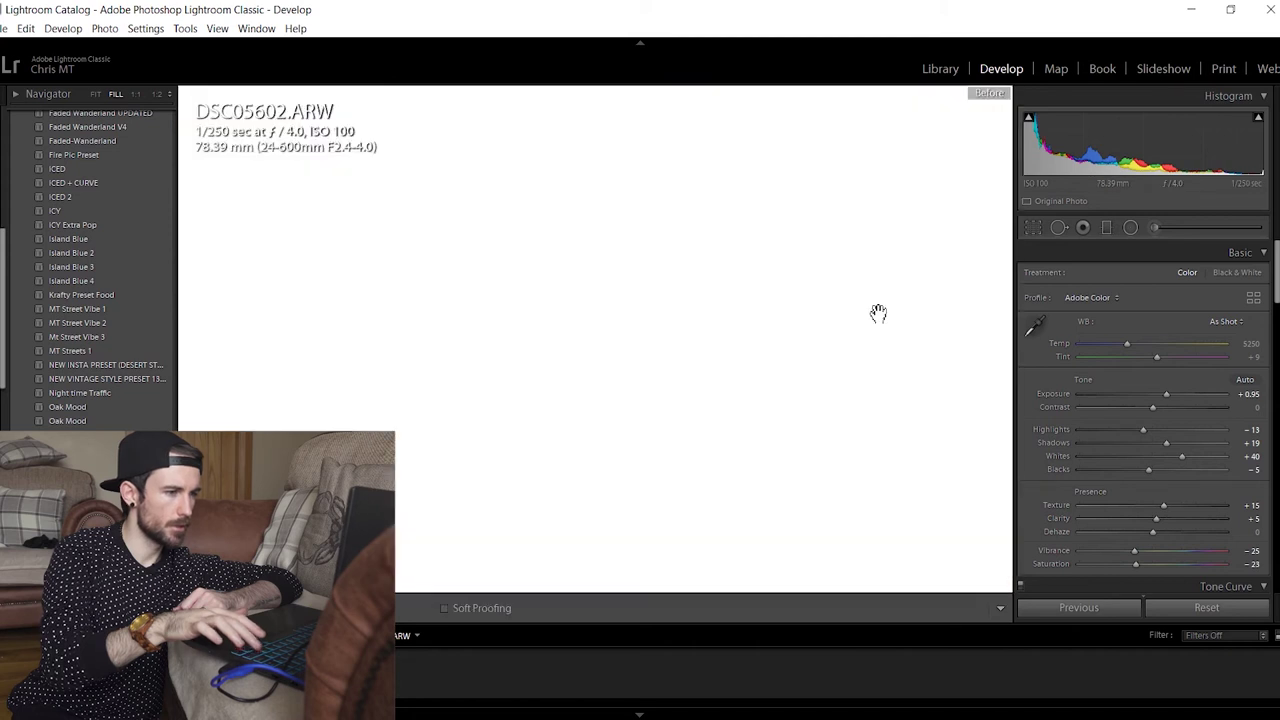
key(backslash)
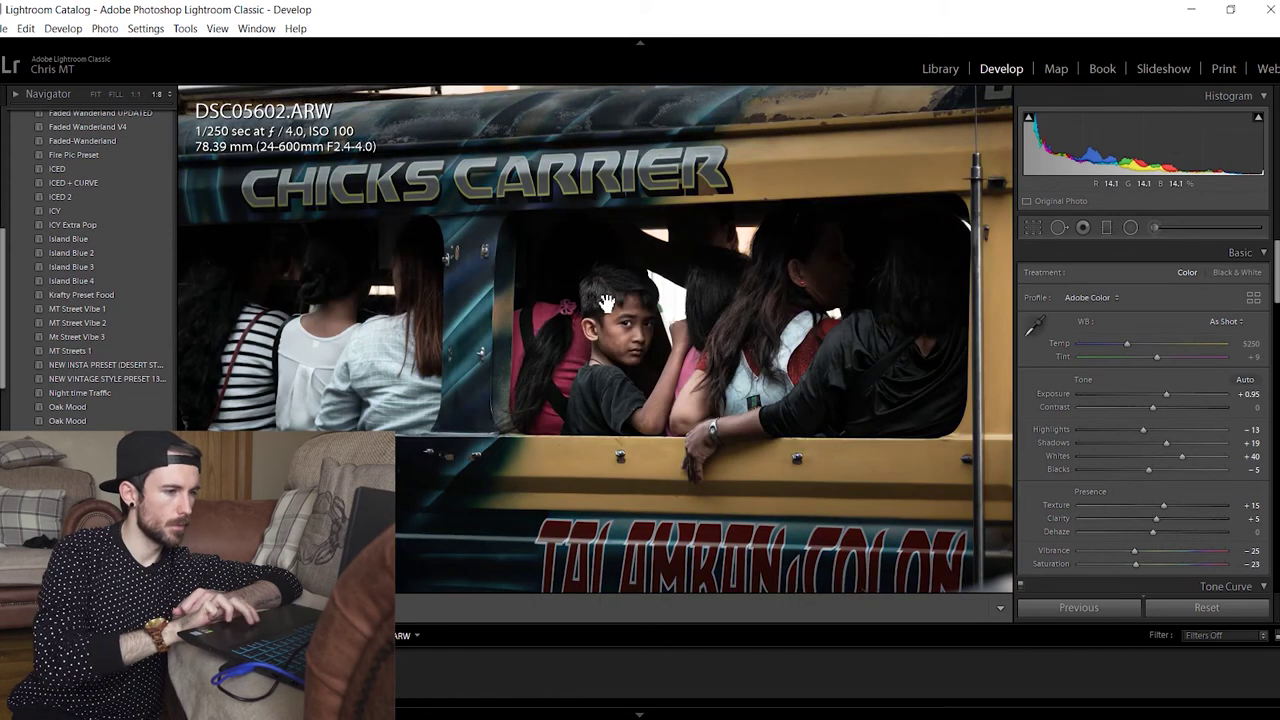
Set the hair mask's Exposure to 0.00, Shadows to 1, Texture to 9 and Dehaze to 20, close the brush and review the whole photo
click(606, 303)
click(1154, 227)
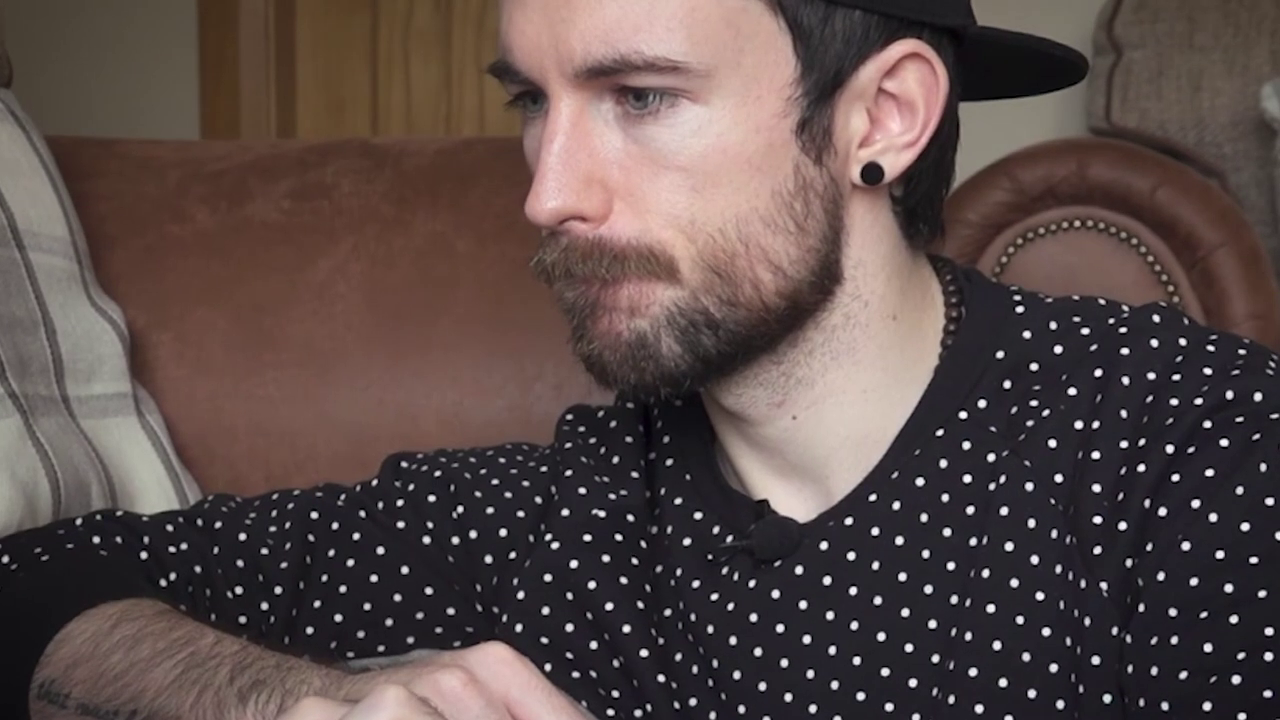
drag(1152, 368, 1155, 370)
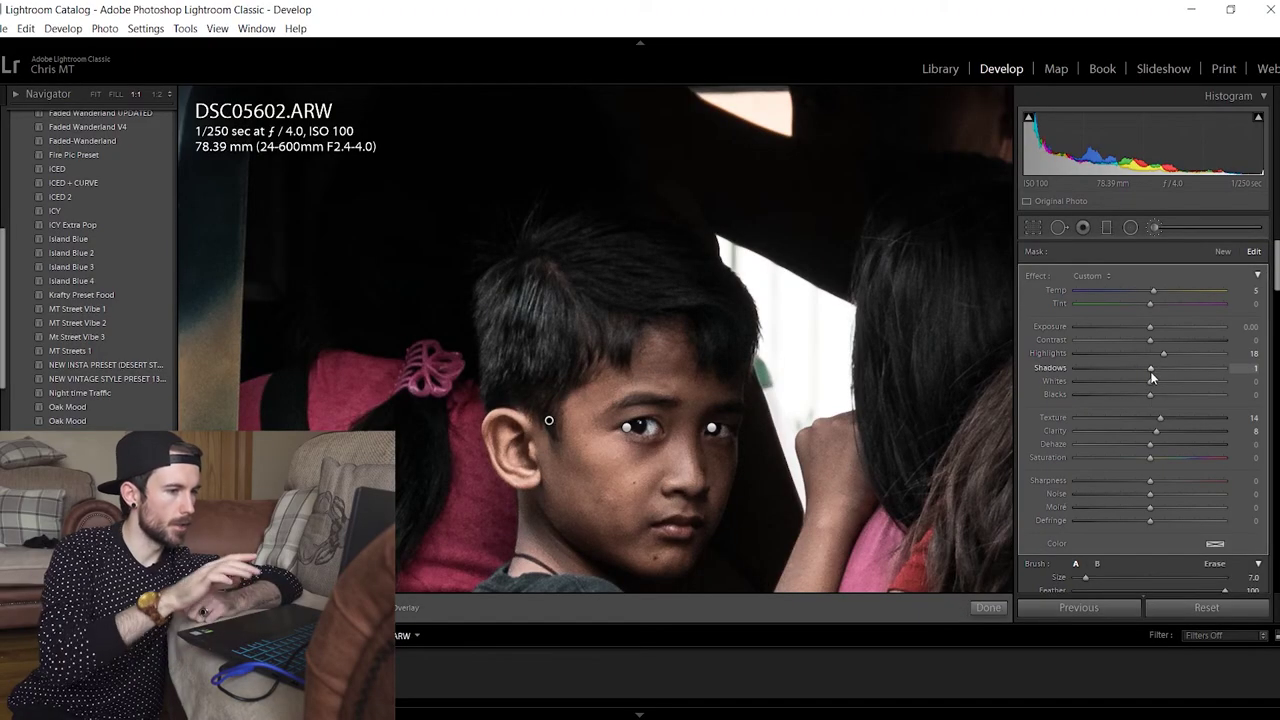
drag(1158, 424, 1237, 420)
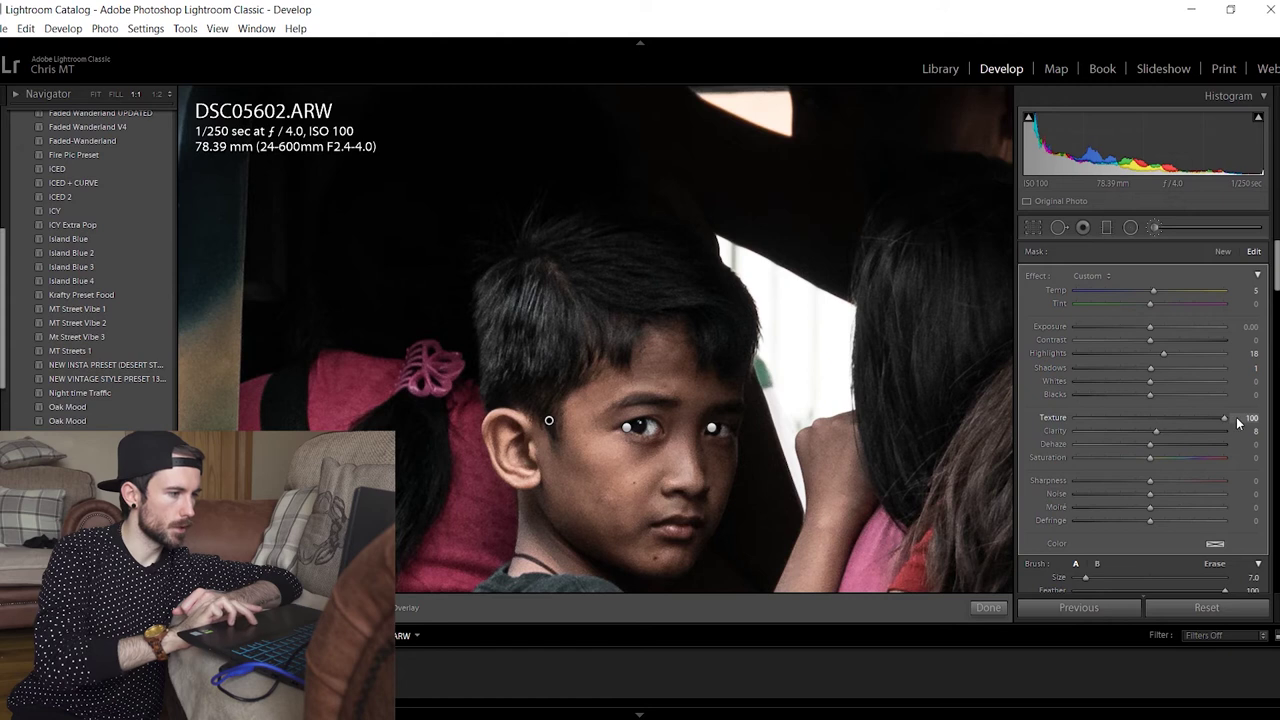
click(1155, 420)
drag(1150, 444, 1166, 448)
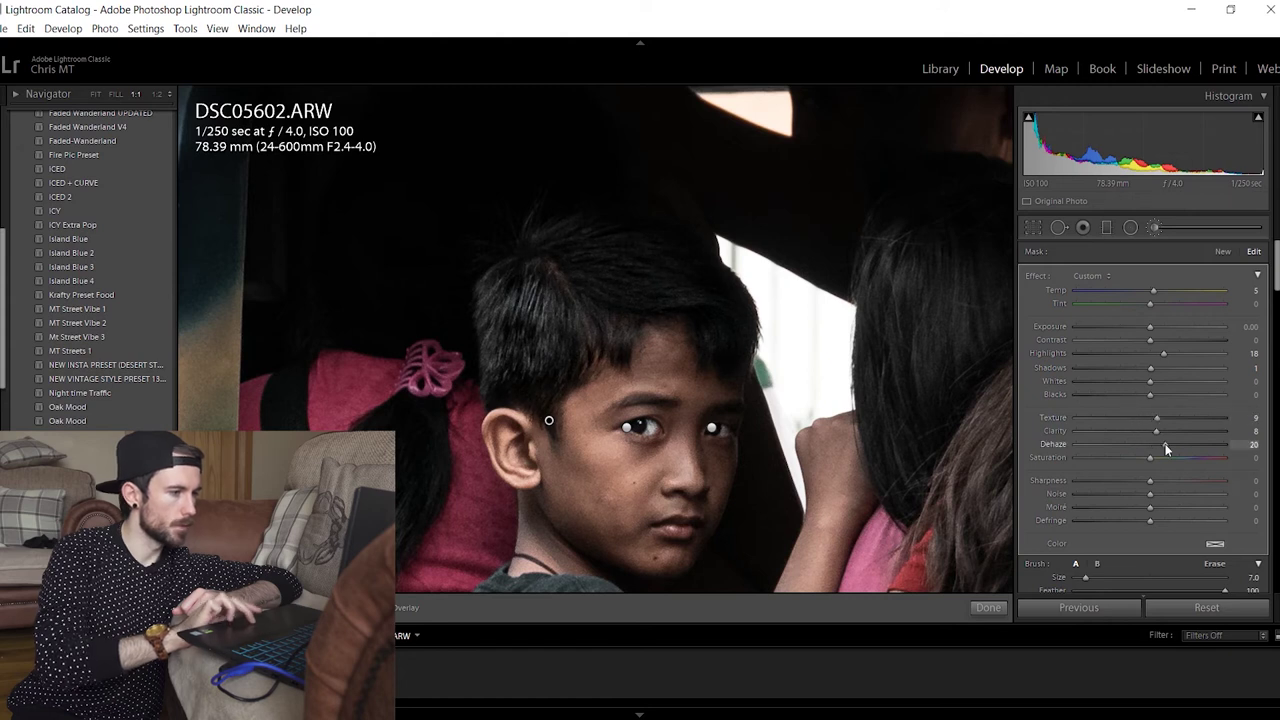
scroll(1026, 539, down, 3)
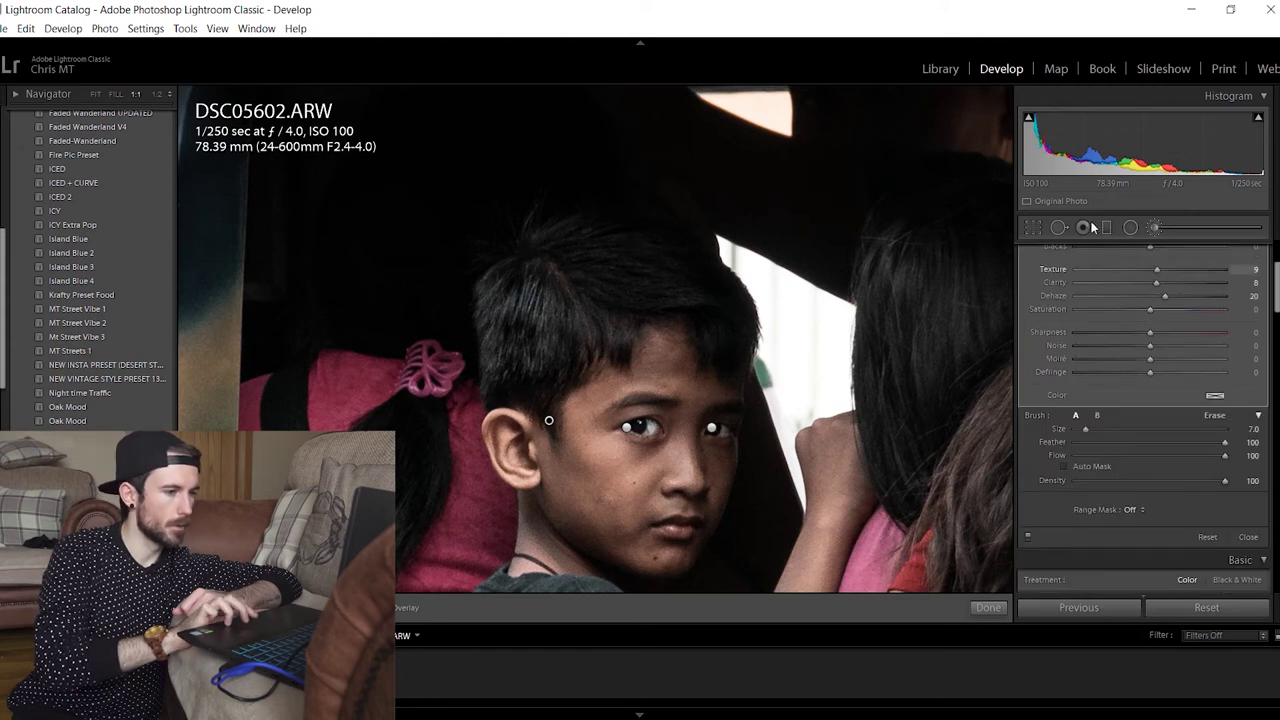
key(k)
click(757, 263)
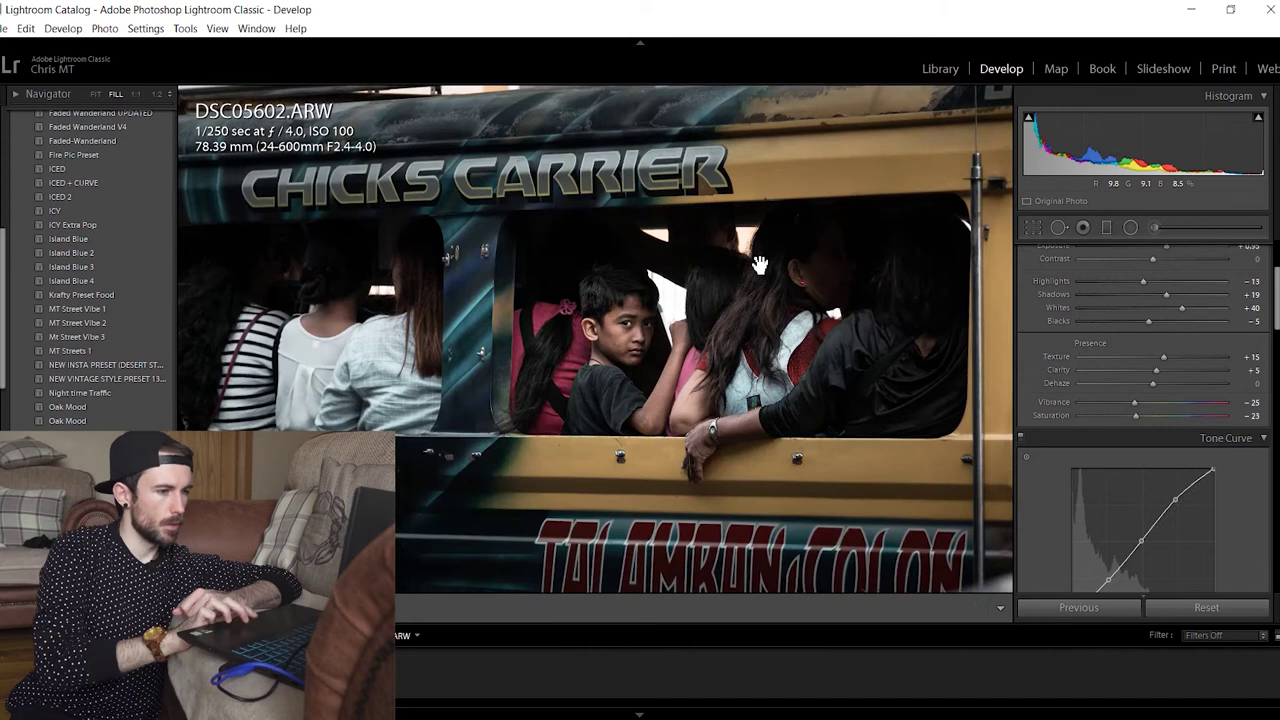
click(757, 263)
click(758, 264)
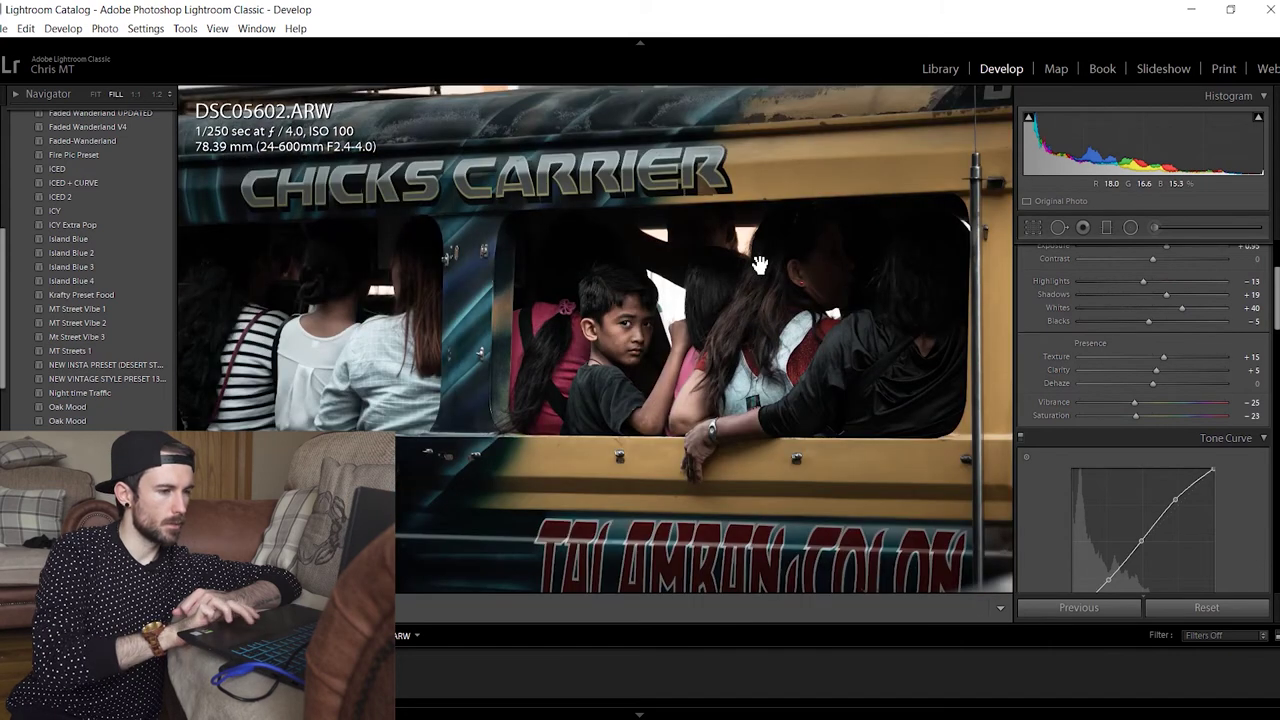
Examine the whole bus photo and the boy's face at 1:1, including where the existing brush masks sit
click(740, 289)
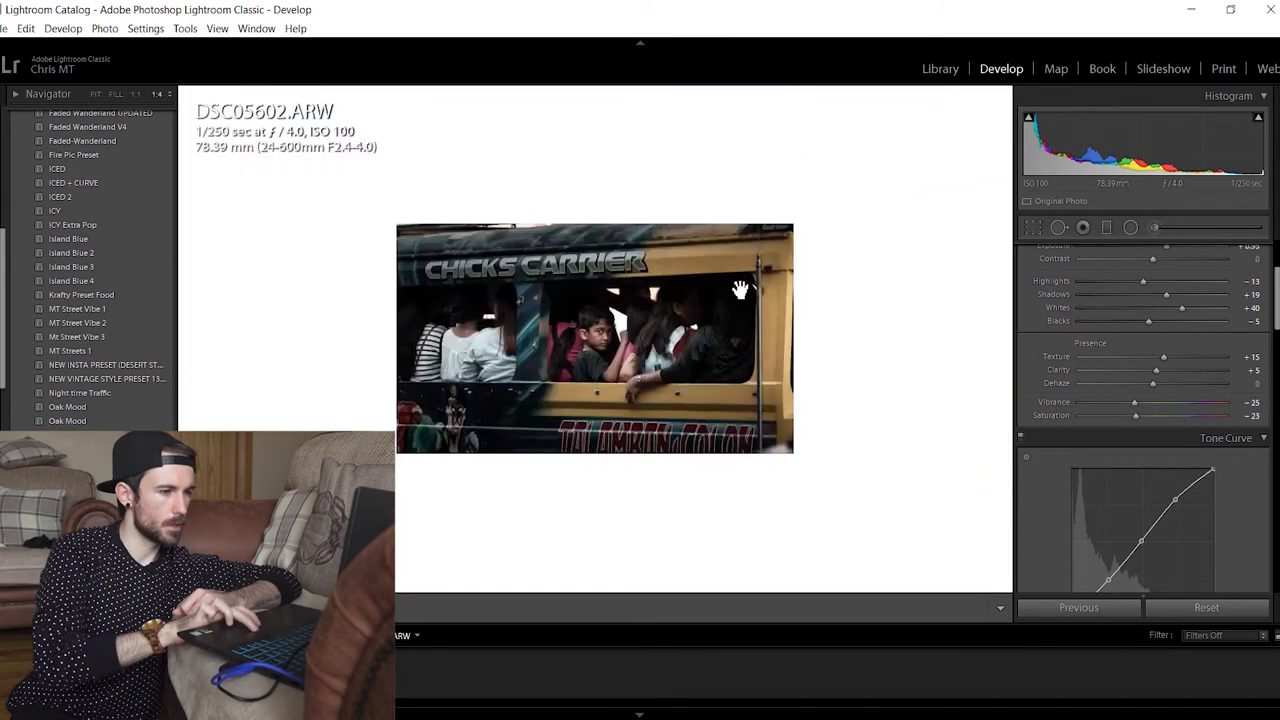
key(ctrl+equal)
key(ctrl+equal)
key(ctrl+equal)
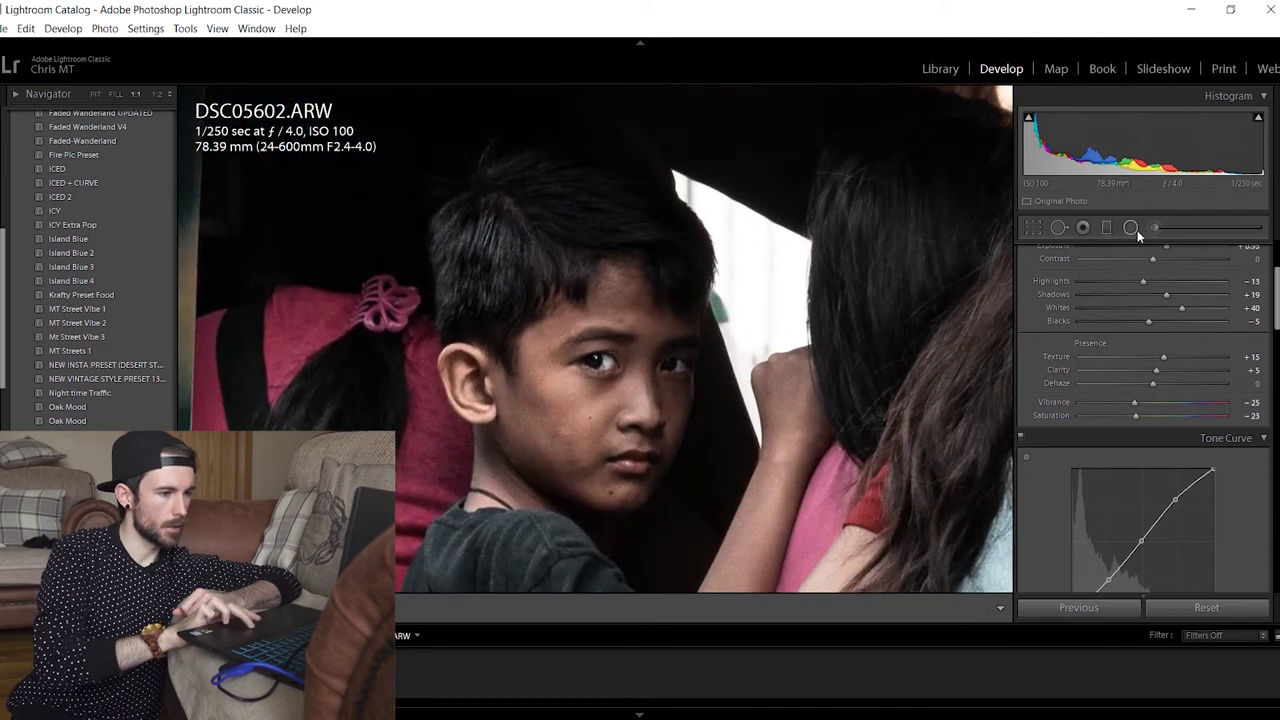
click(1153, 228)
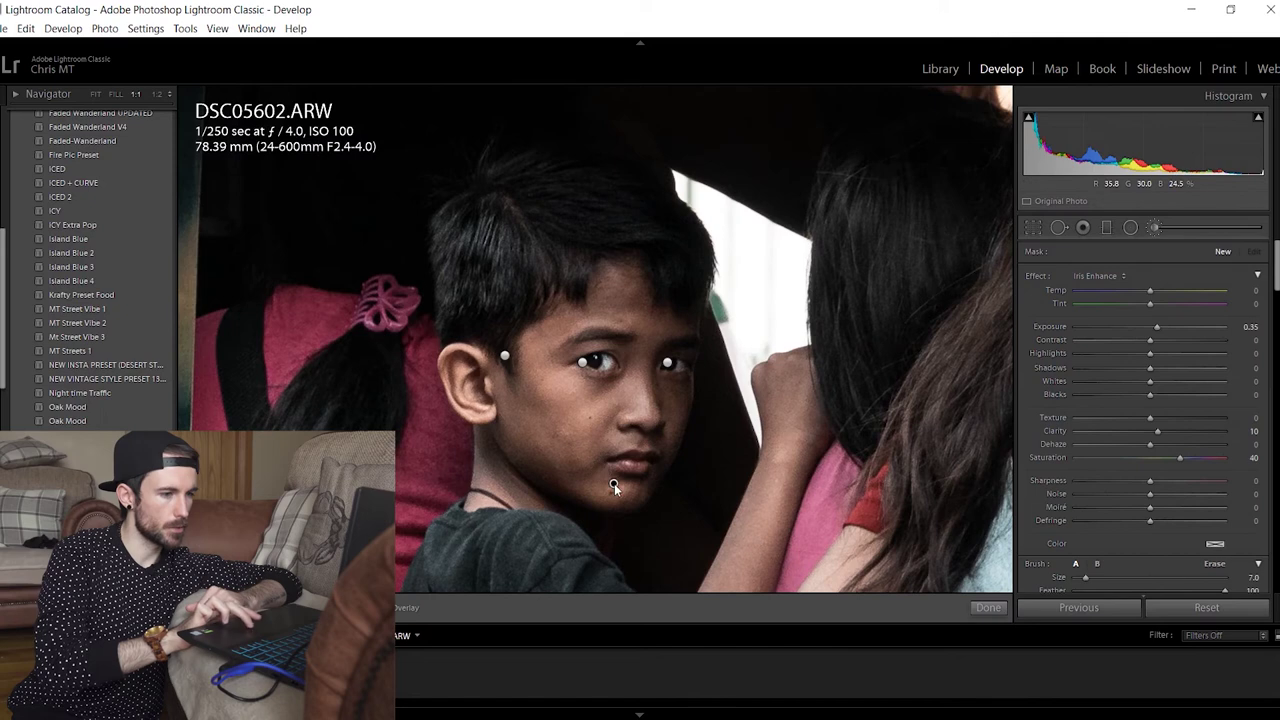
key(k)
key(z)
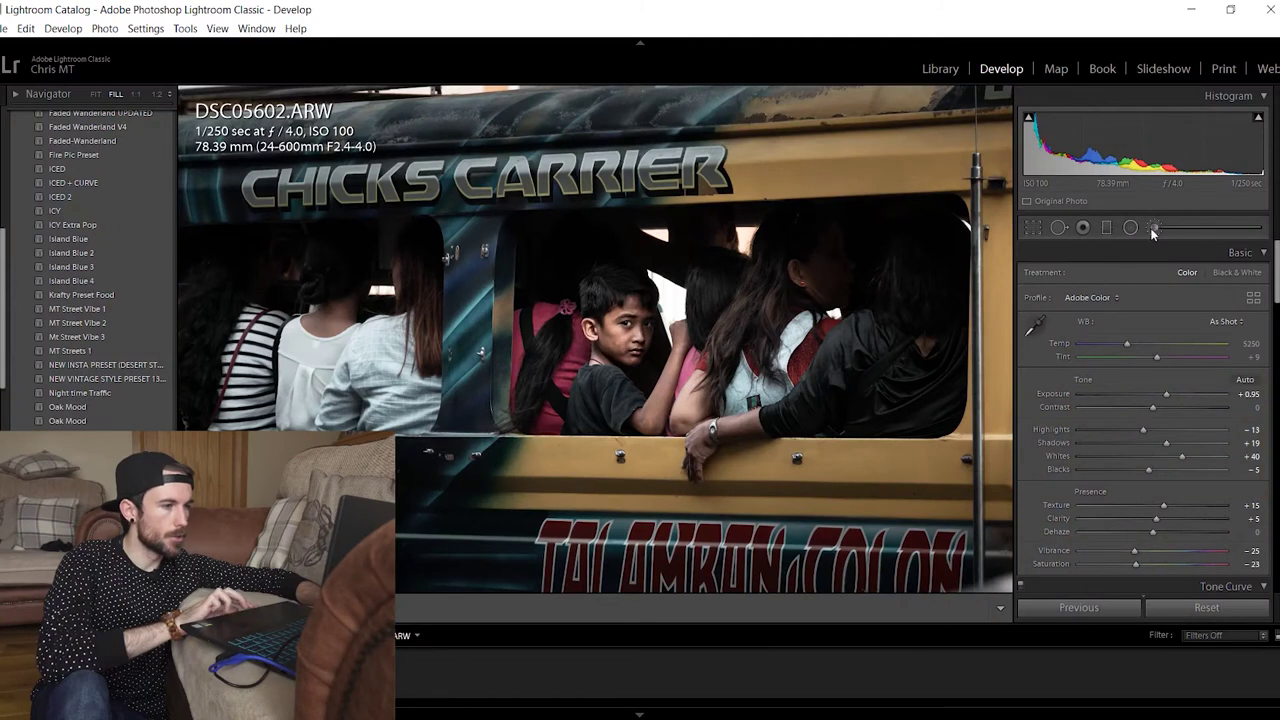
Inspect the boy's face brush mask by checking its slider settings and overlay coverage, and close the brush tool
click(1153, 228)
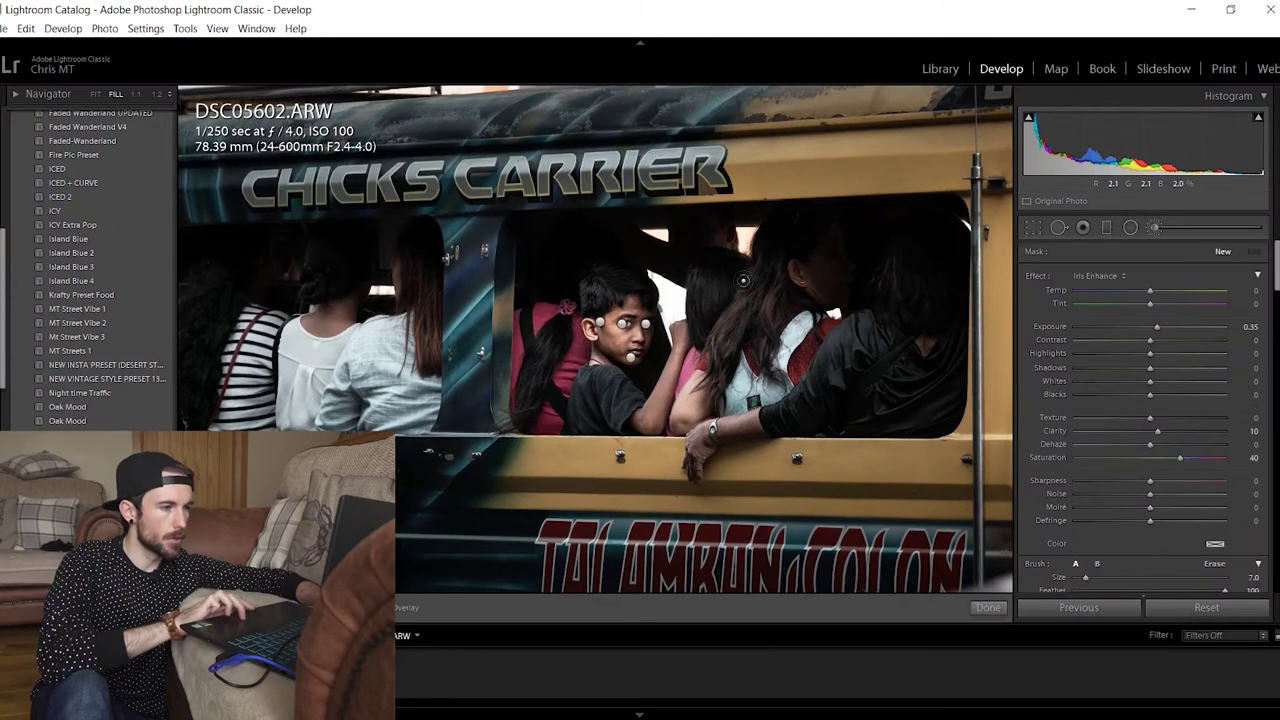
click(632, 359)
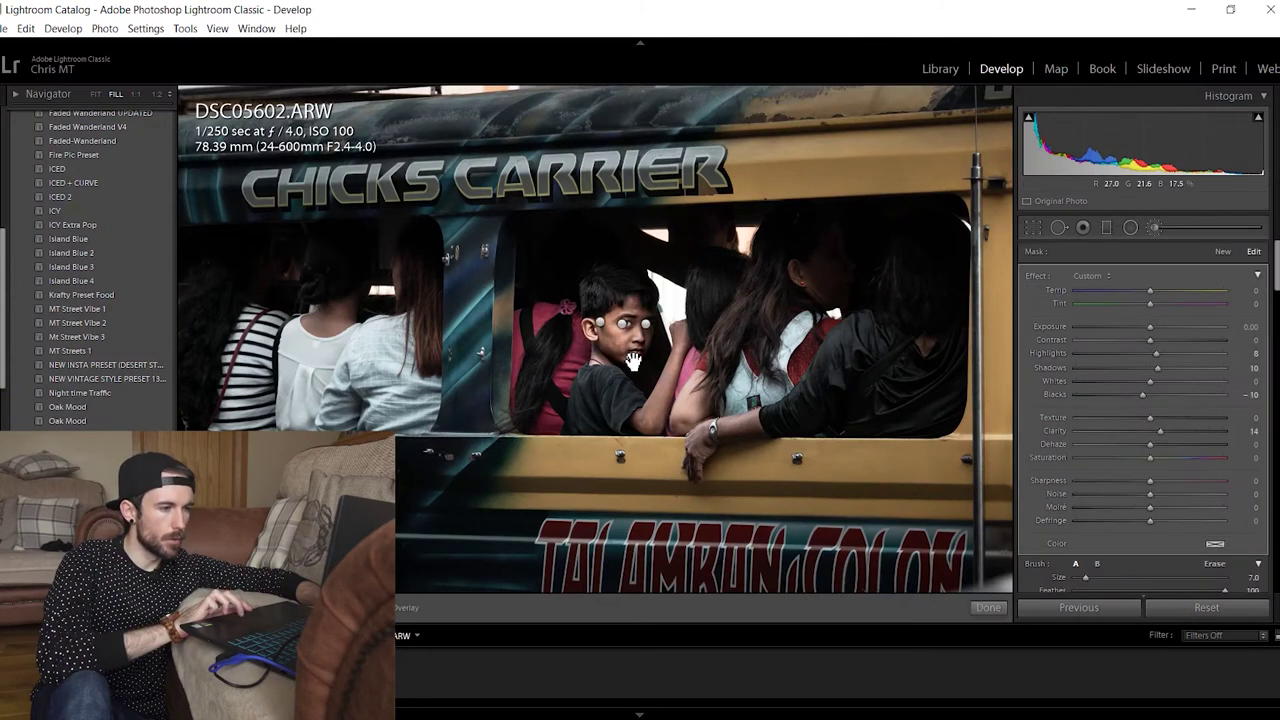
key(o)
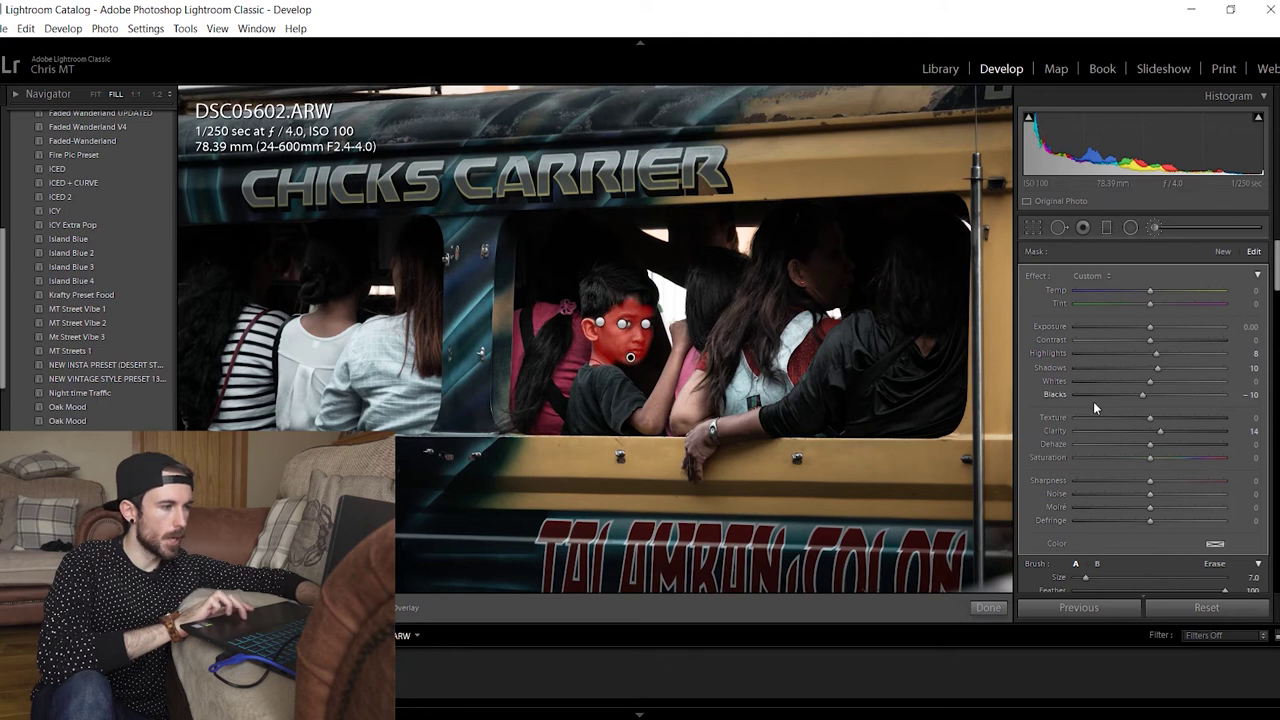
key(o)
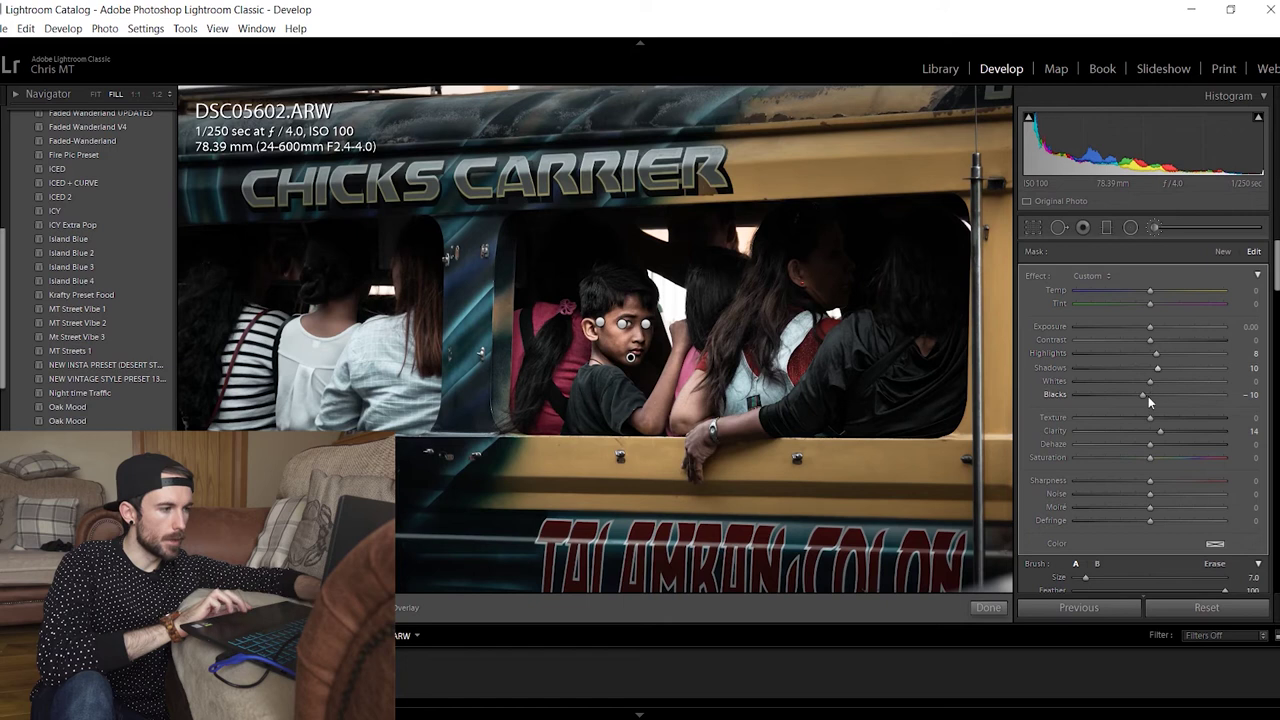
click(1153, 230)
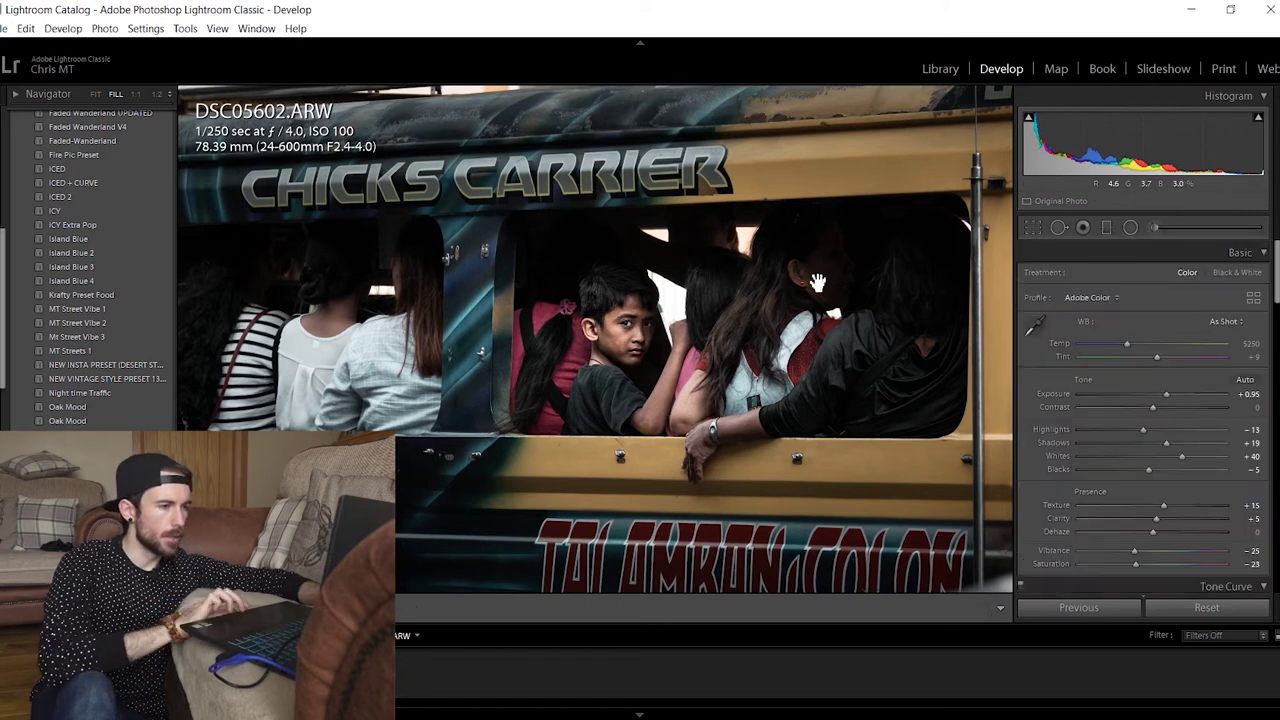
Add a vertical graduated filter from the photo's right edge inward past the seated women, with its sliders reset and Exposure at -0.40
click(818, 283)
click(97, 93)
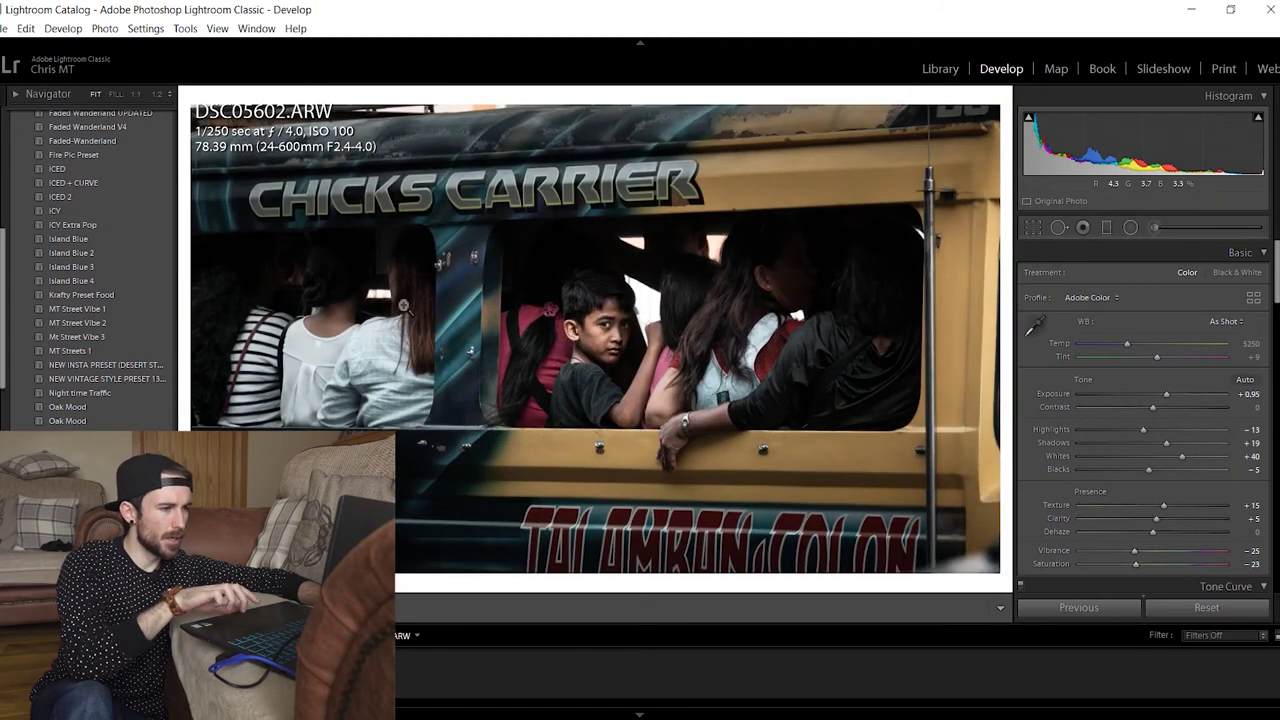
click(1112, 229)
drag(1004, 318, 681, 314)
double_click(1037, 275)
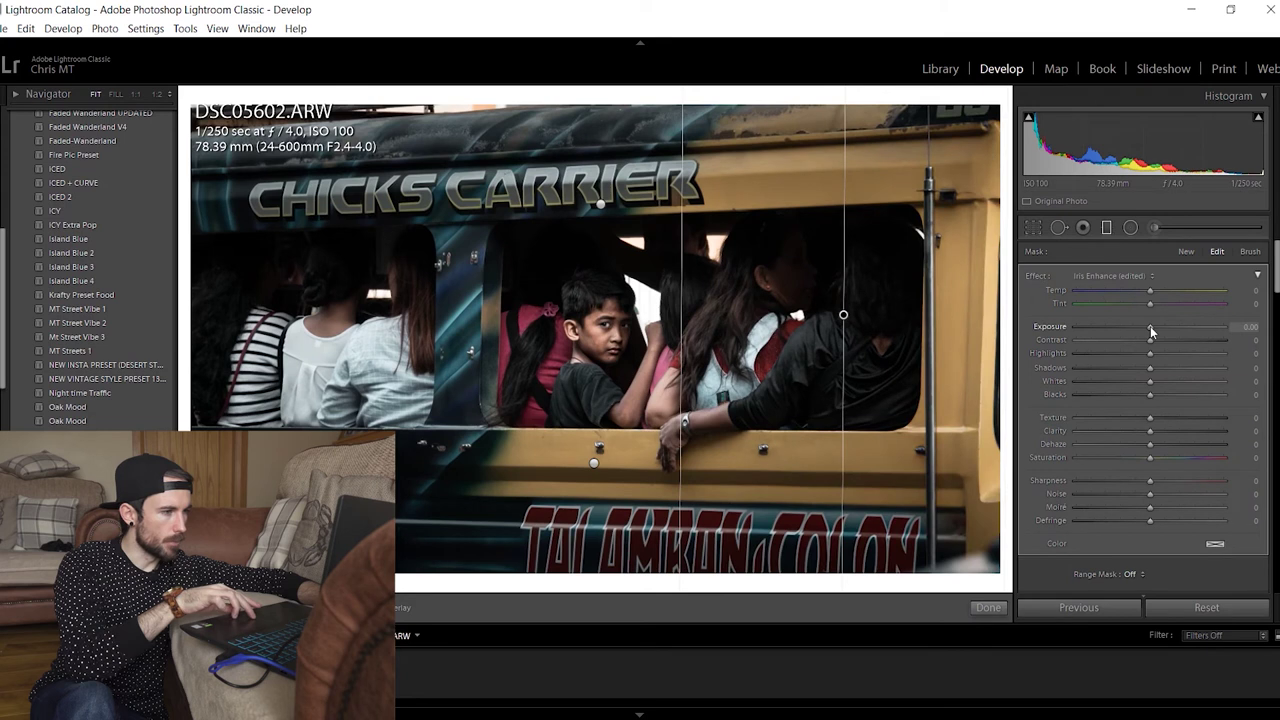
drag(1145, 331, 1143, 331)
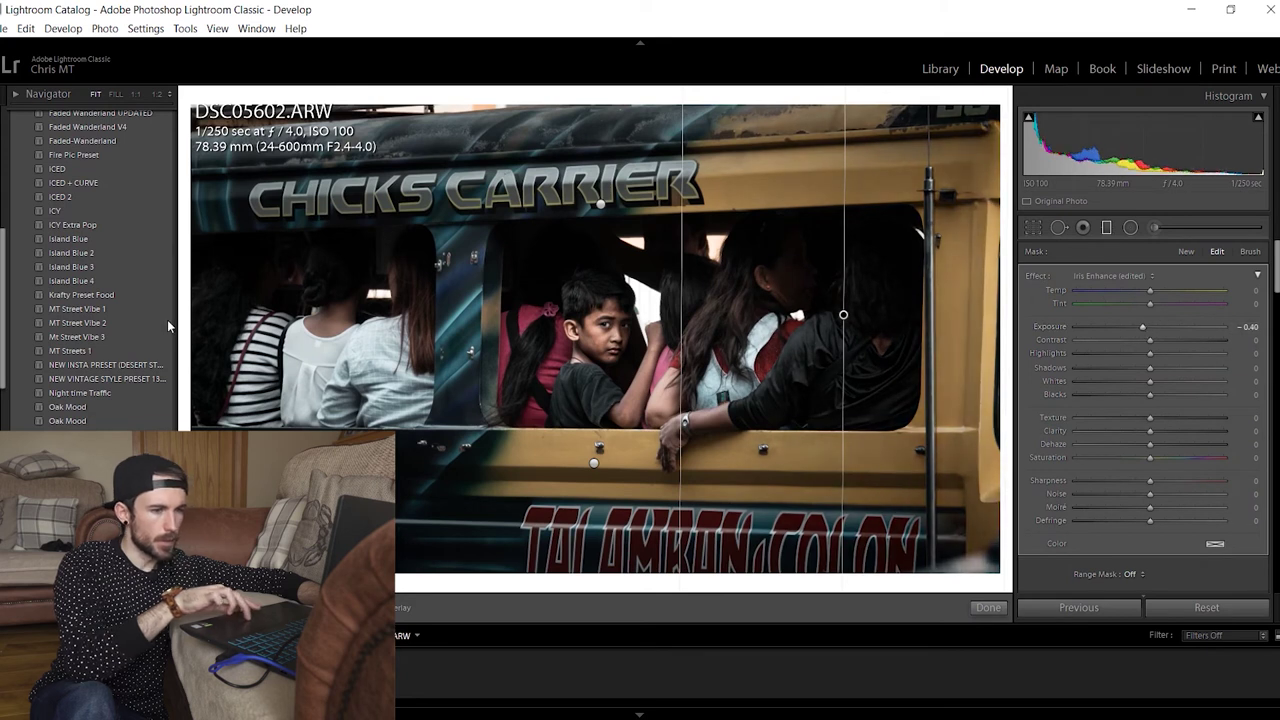
Add a vertical graduated filter from the photo's left edge inward with Exposure -0.40, close the tool and check the boy's face up close
drag(190, 333, 538, 333)
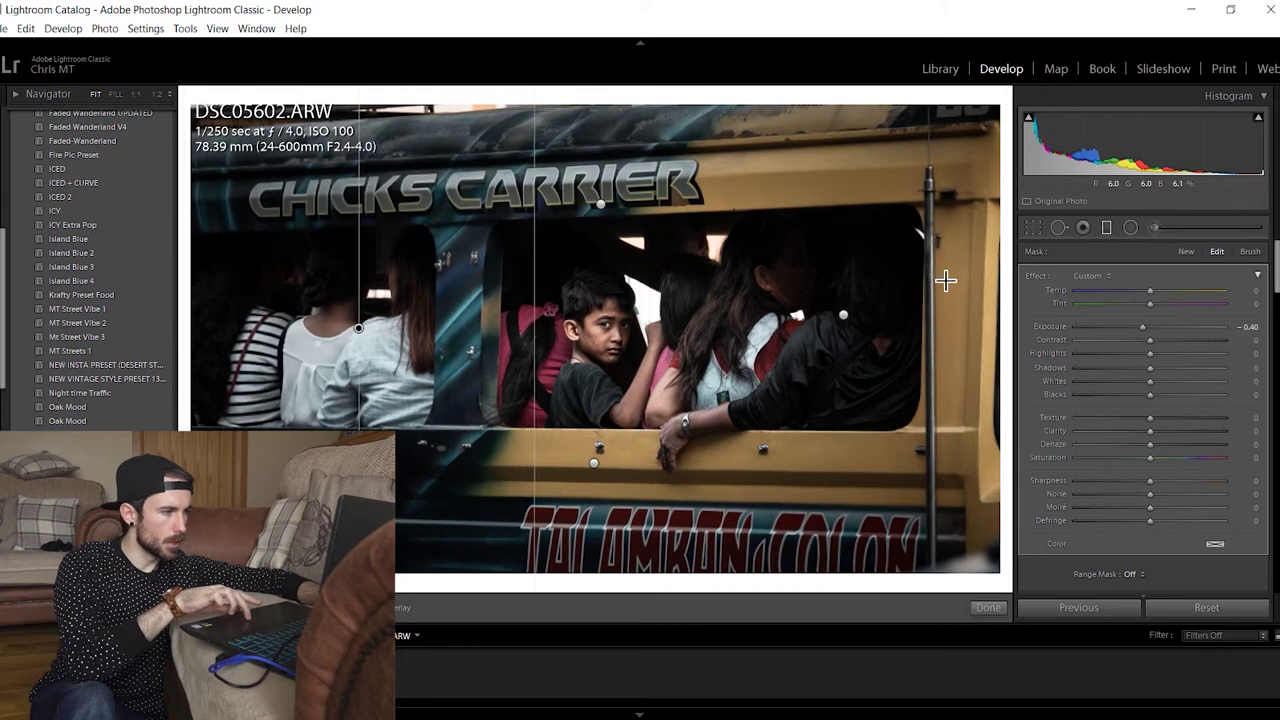
click(1083, 227)
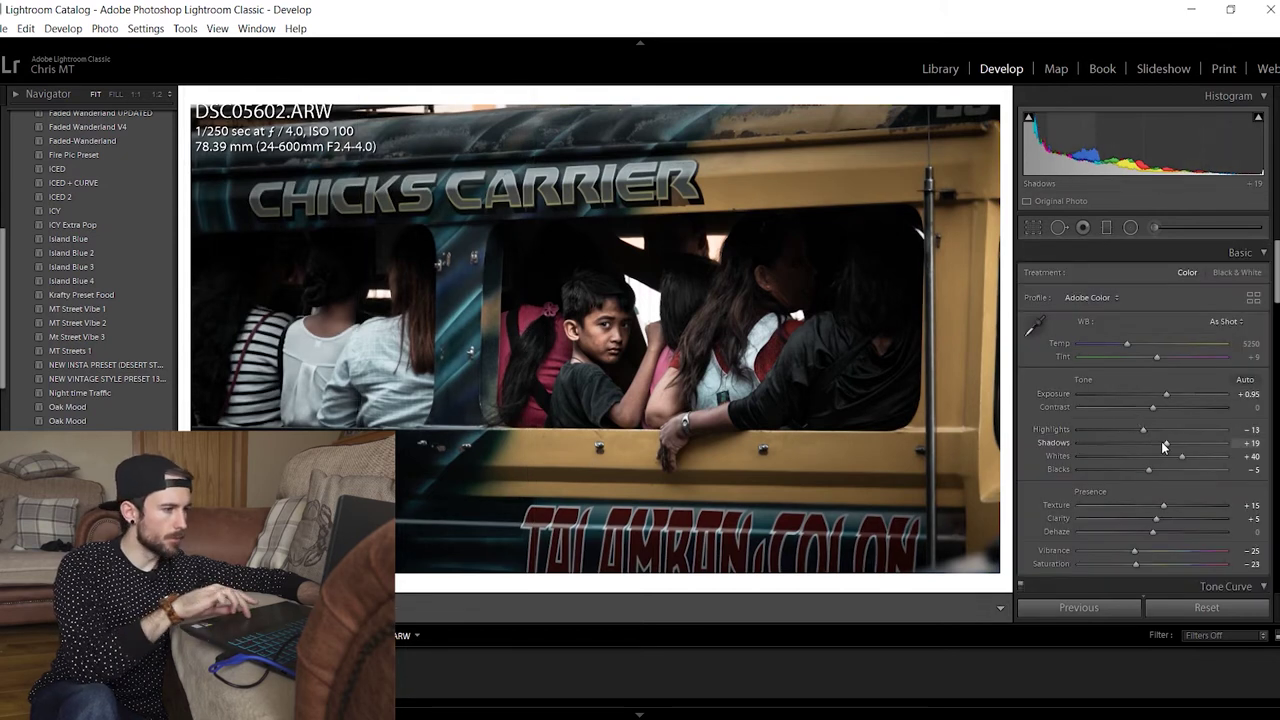
key(z)
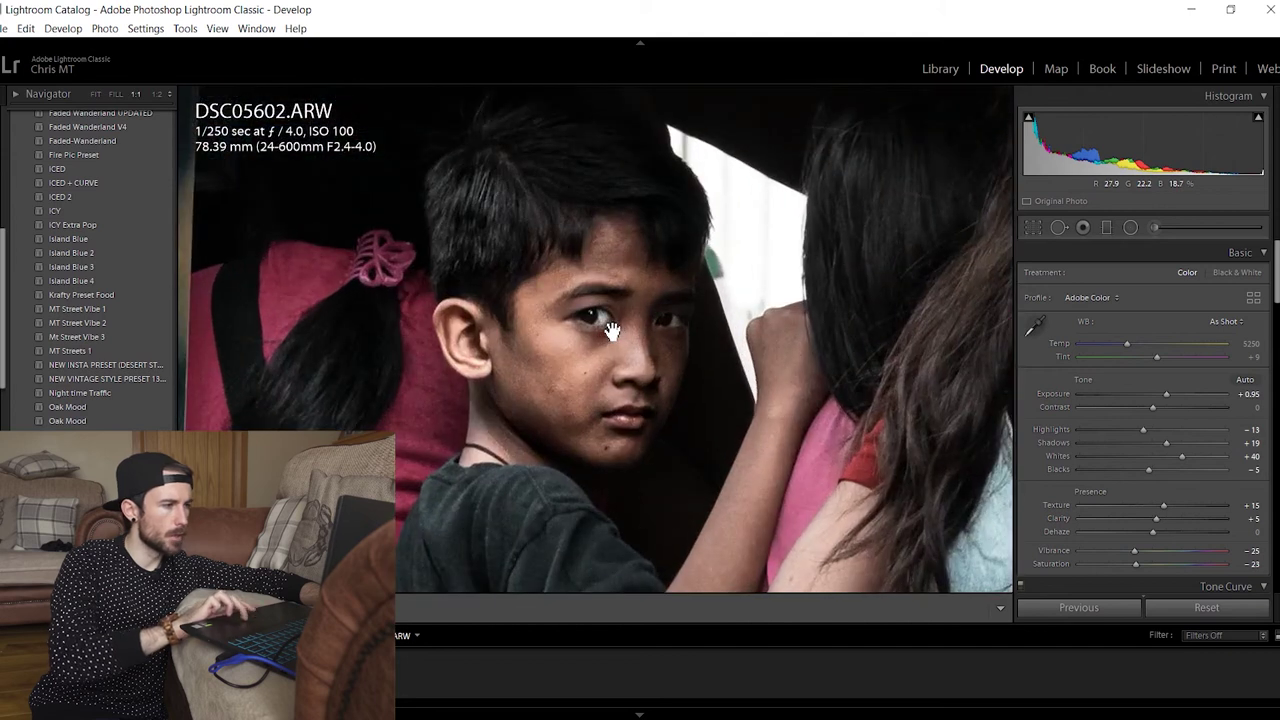
click(1155, 227)
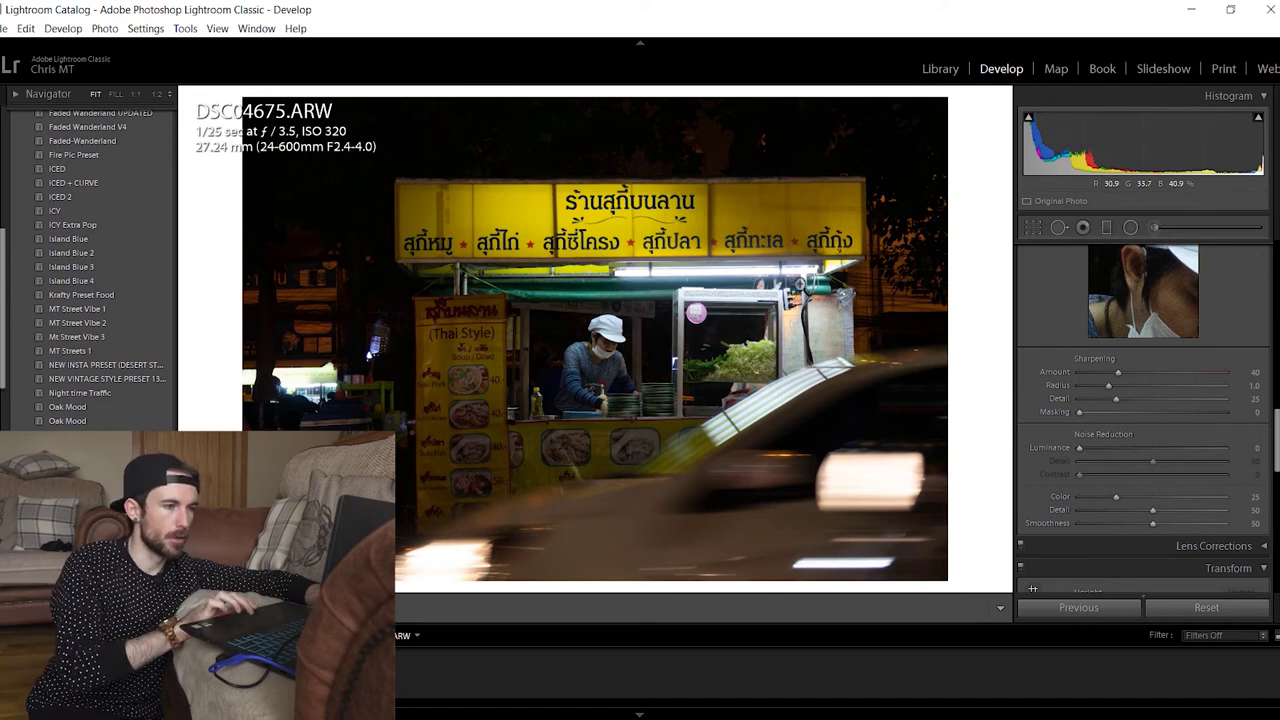
Examine the cook in food stall photo DSC04675.ARW up close and try a 1 x 1 crop
click(608, 344)
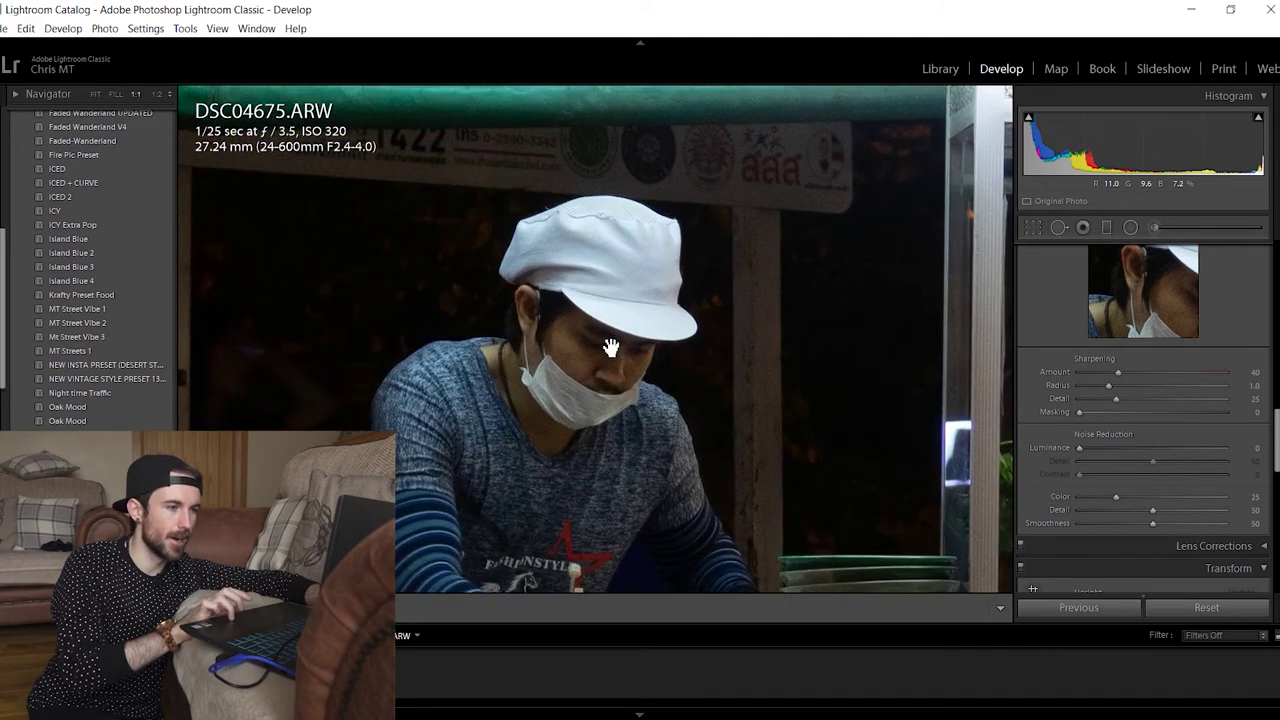
click(610, 347)
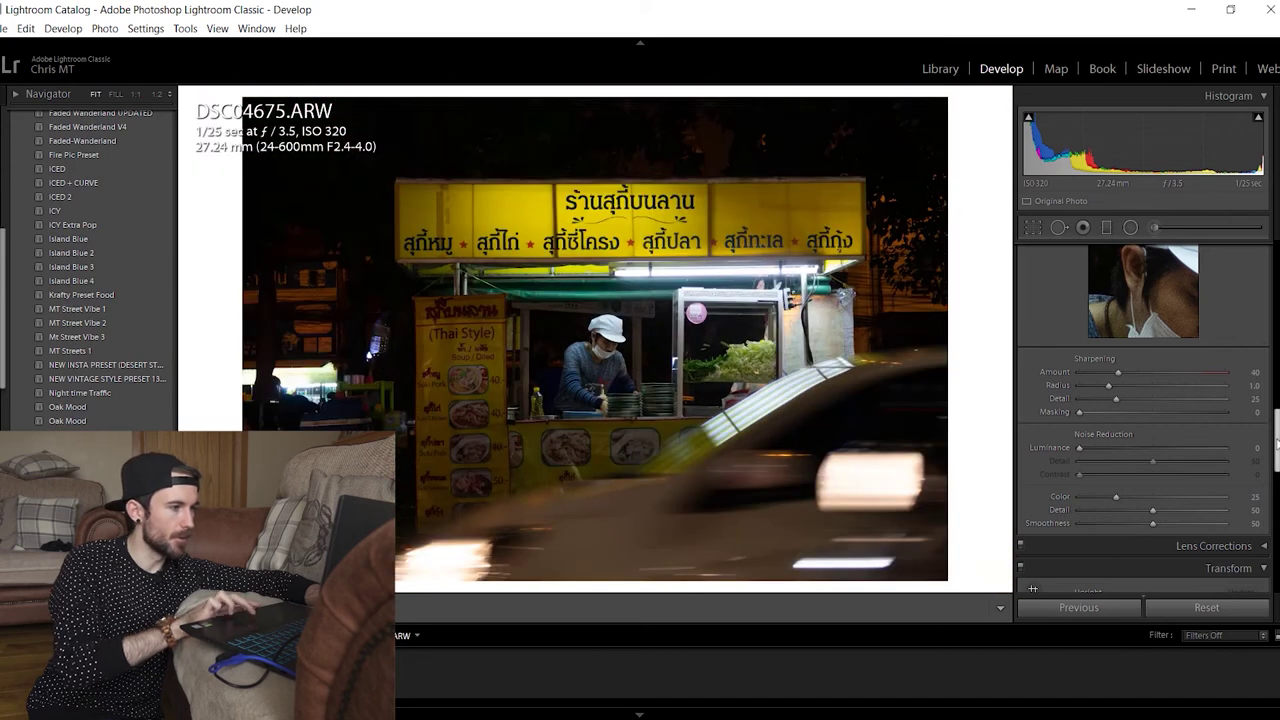
scroll(1100, 300, up, 5)
click(1033, 227)
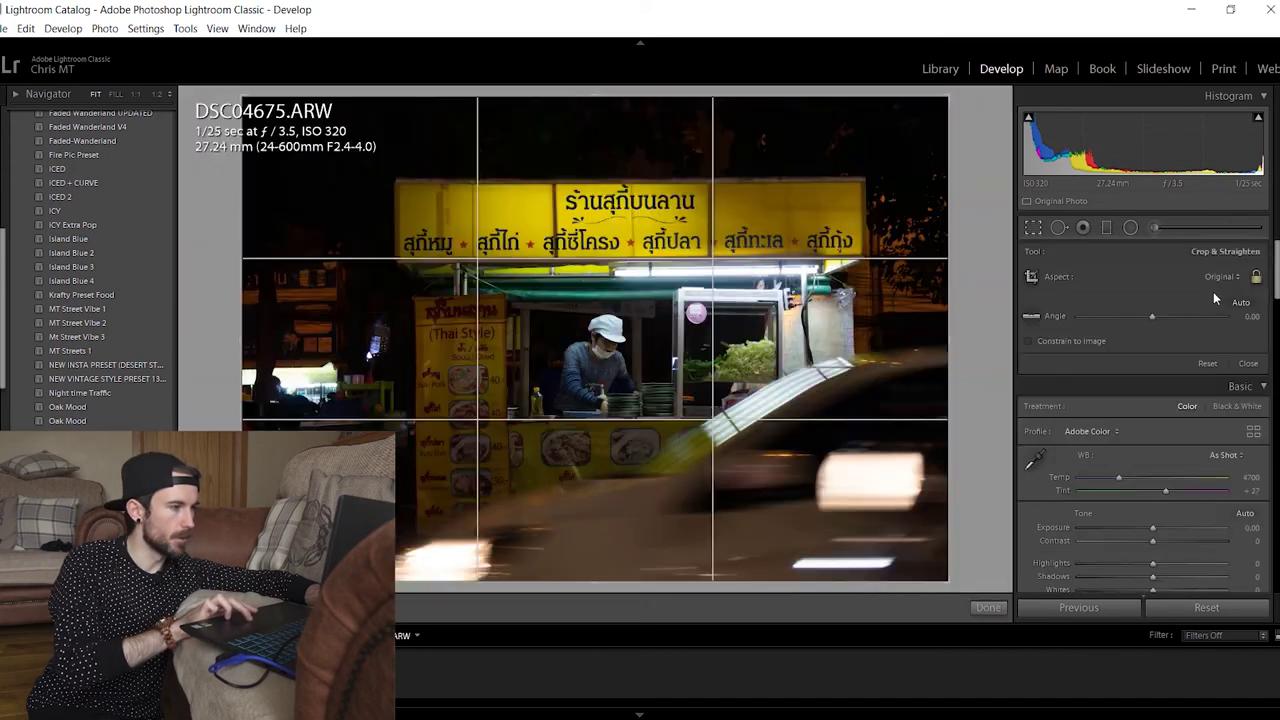
click(1218, 278)
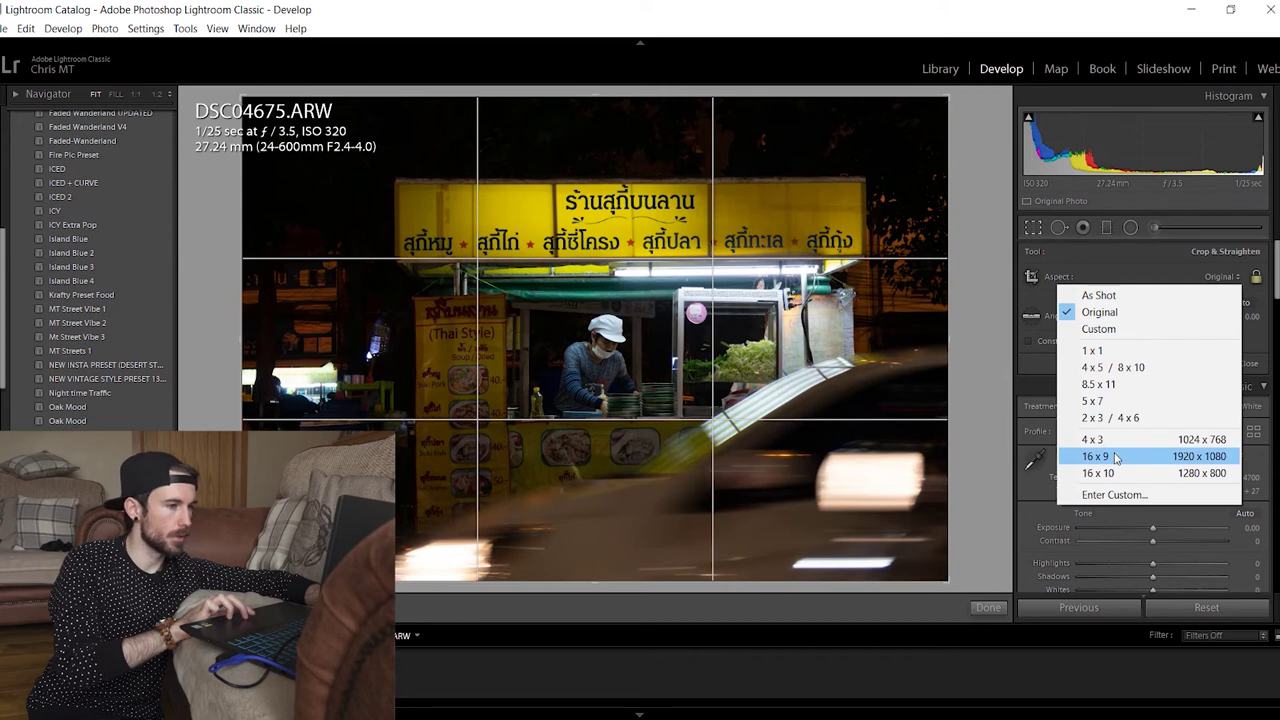
click(1092, 350)
drag(803, 514, 760, 522)
Crop the food stall photo to 16 x 9, framing the stall more tightly and trimming the dark sky and road
click(1221, 278)
click(1150, 456)
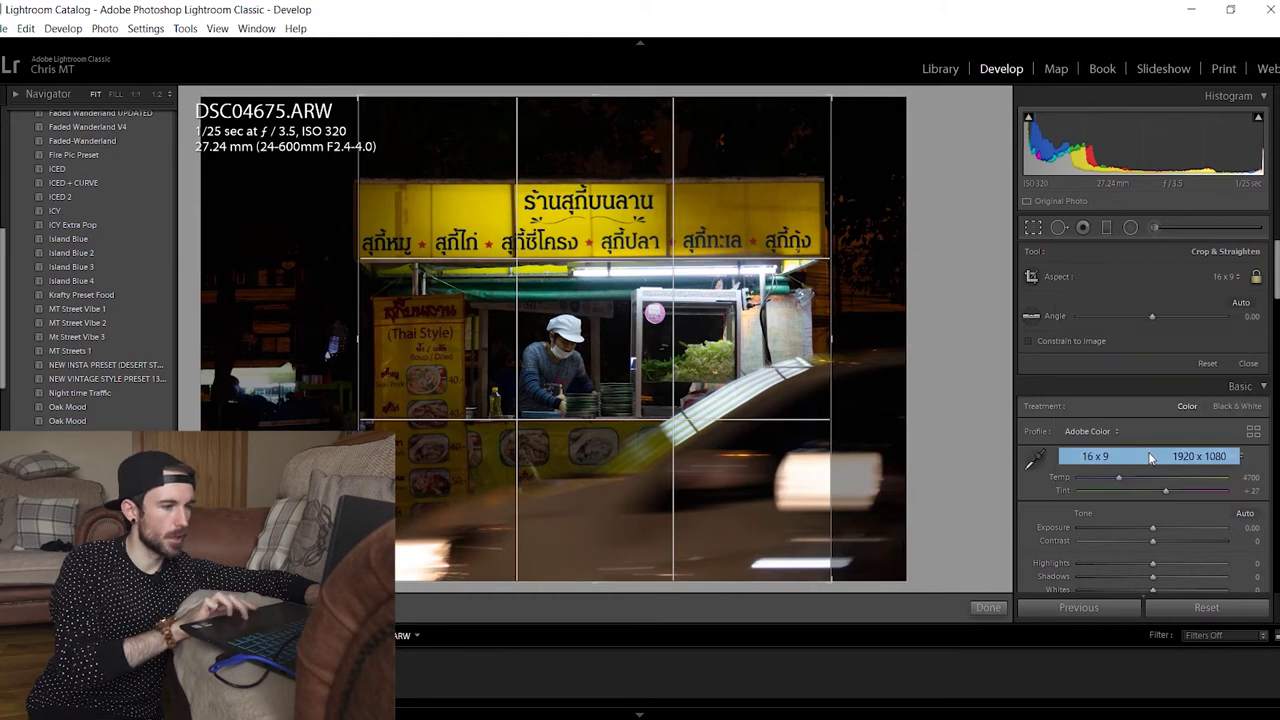
drag(729, 584, 881, 566)
drag(438, 396, 463, 366)
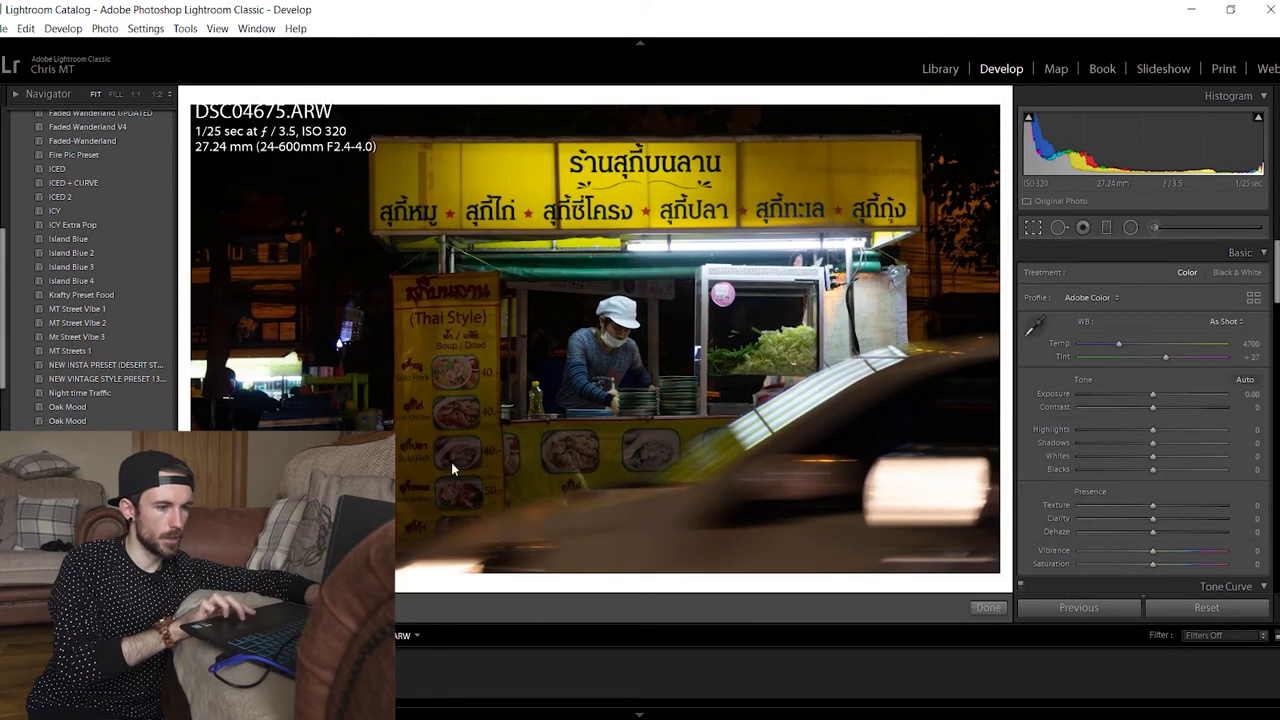
drag(451, 462, 419, 484)
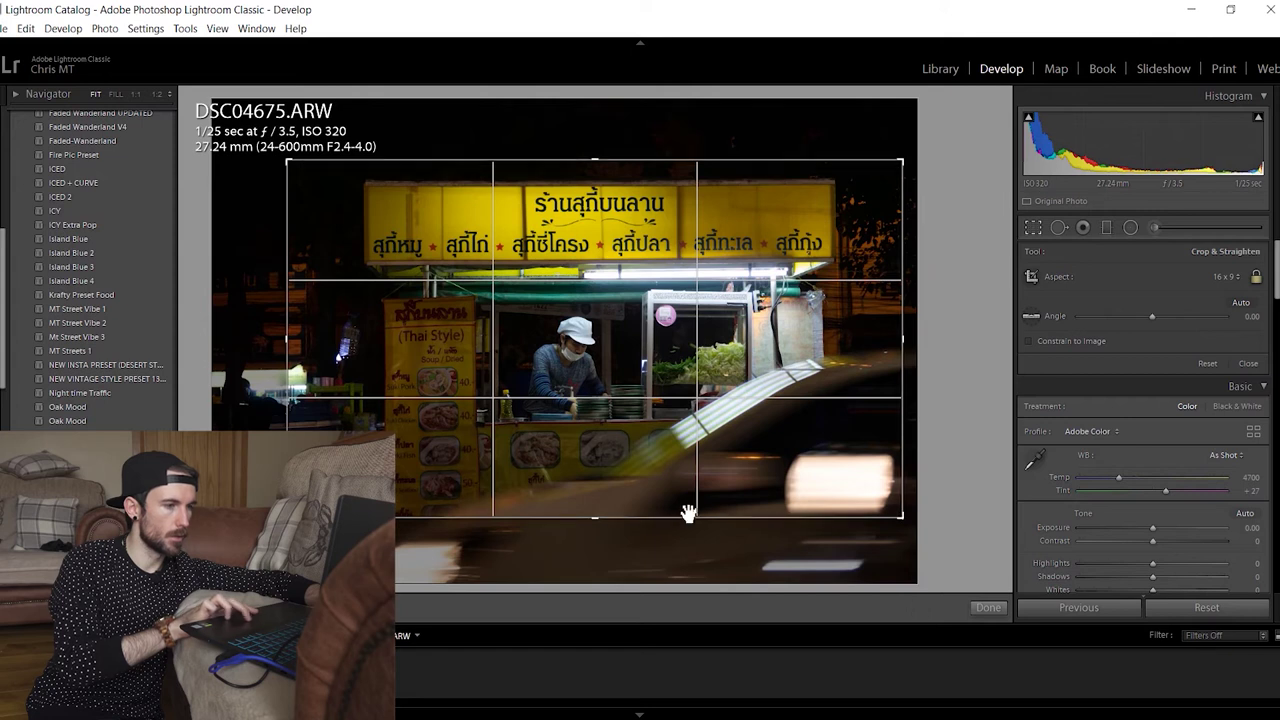
click(988, 607)
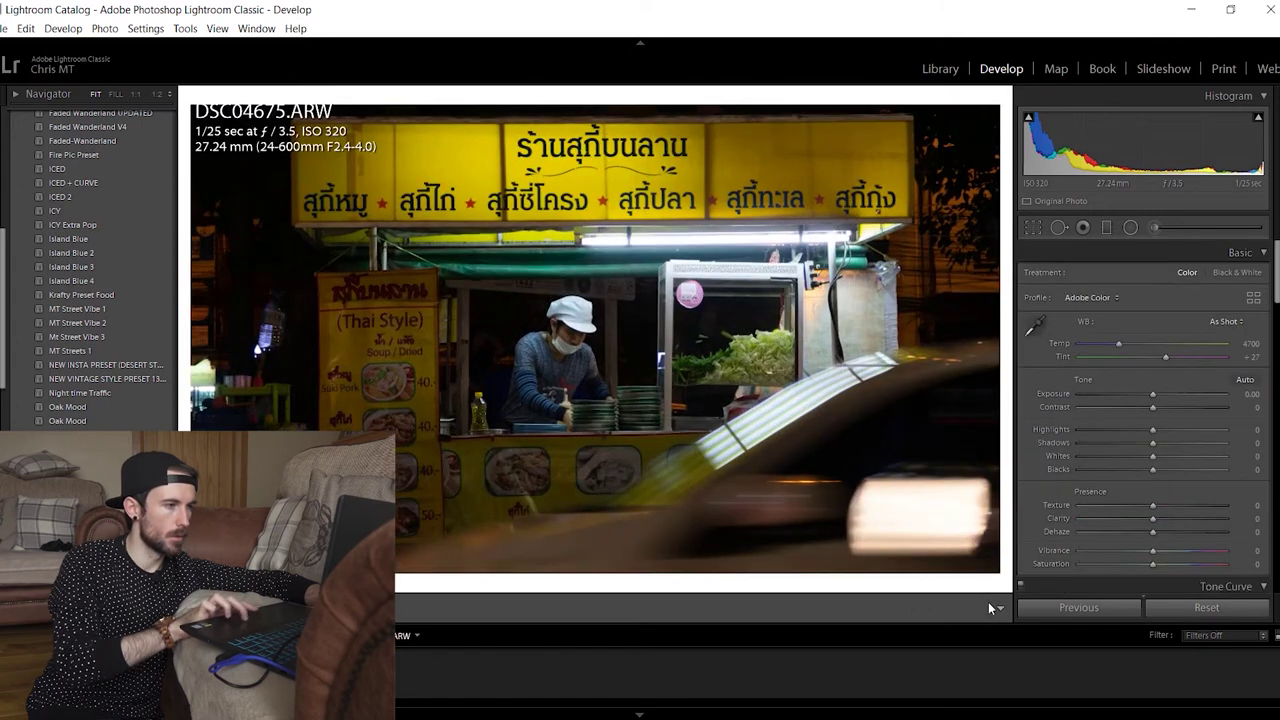
Apply the Auto Upright correction to the food stall photo and check the crop's alignment
scroll(1255, 413, down, 8)
scroll(1255, 413, down, 10)
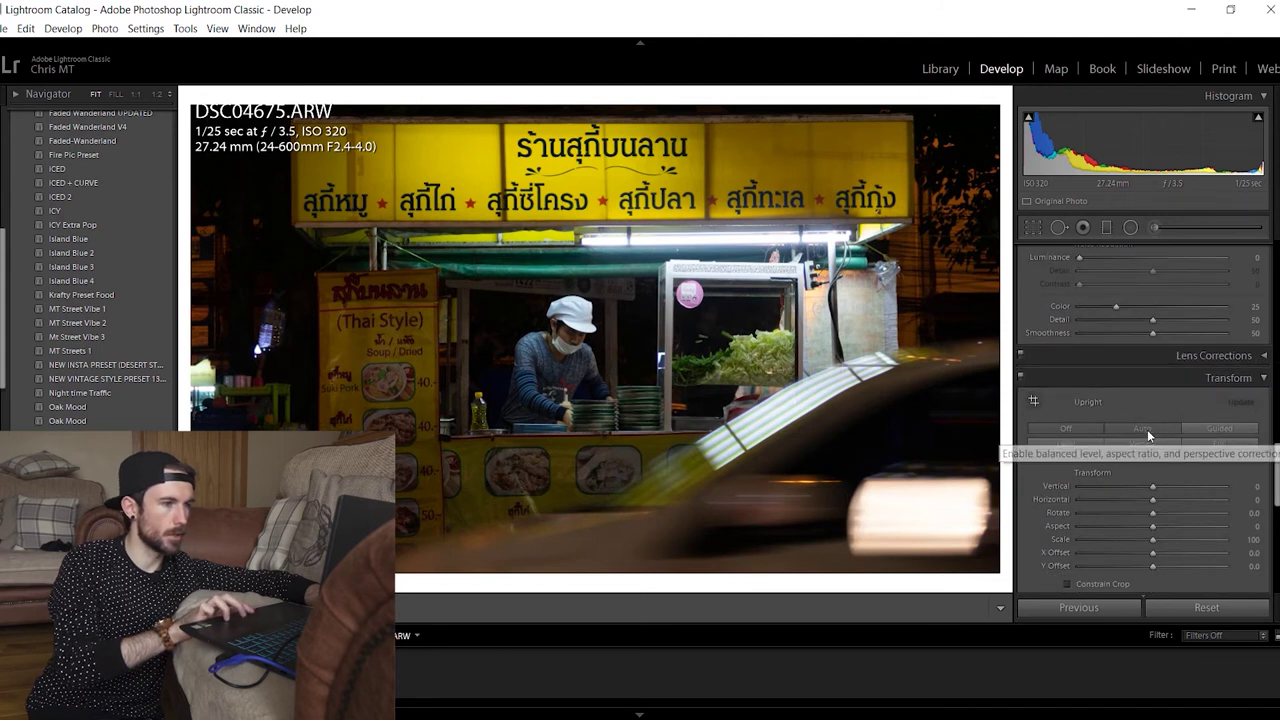
click(1147, 429)
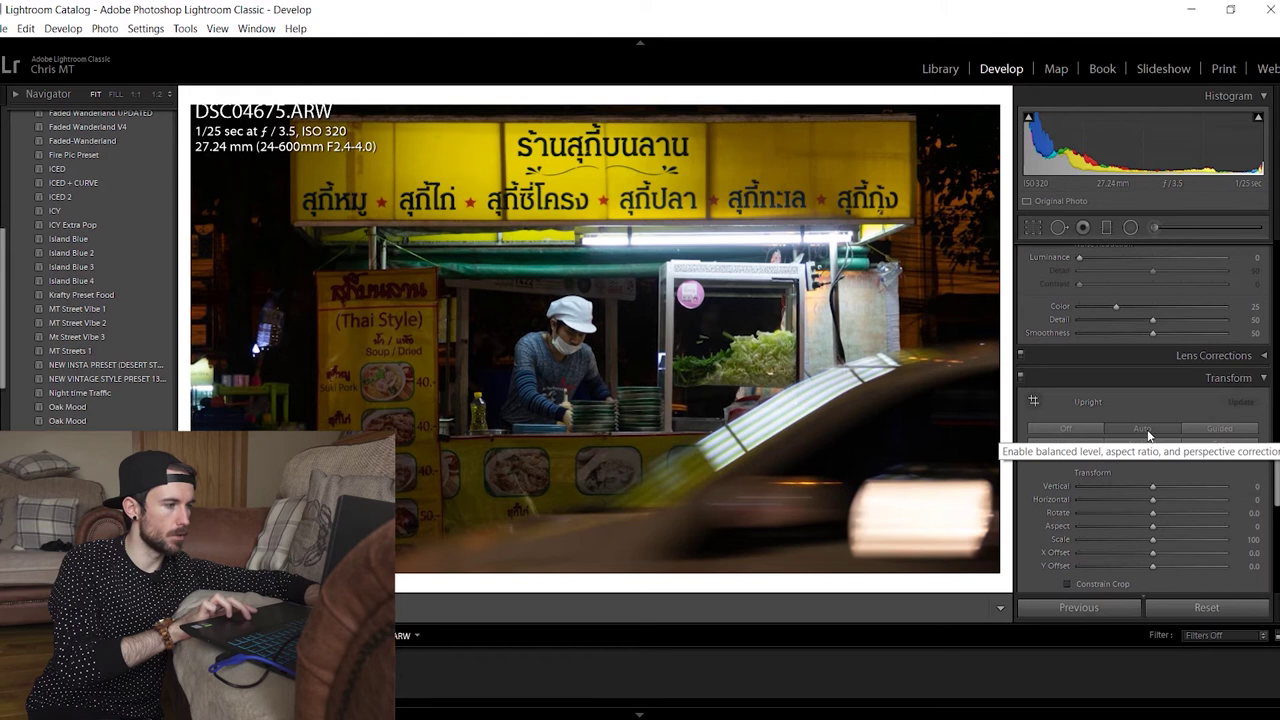
click(1194, 444)
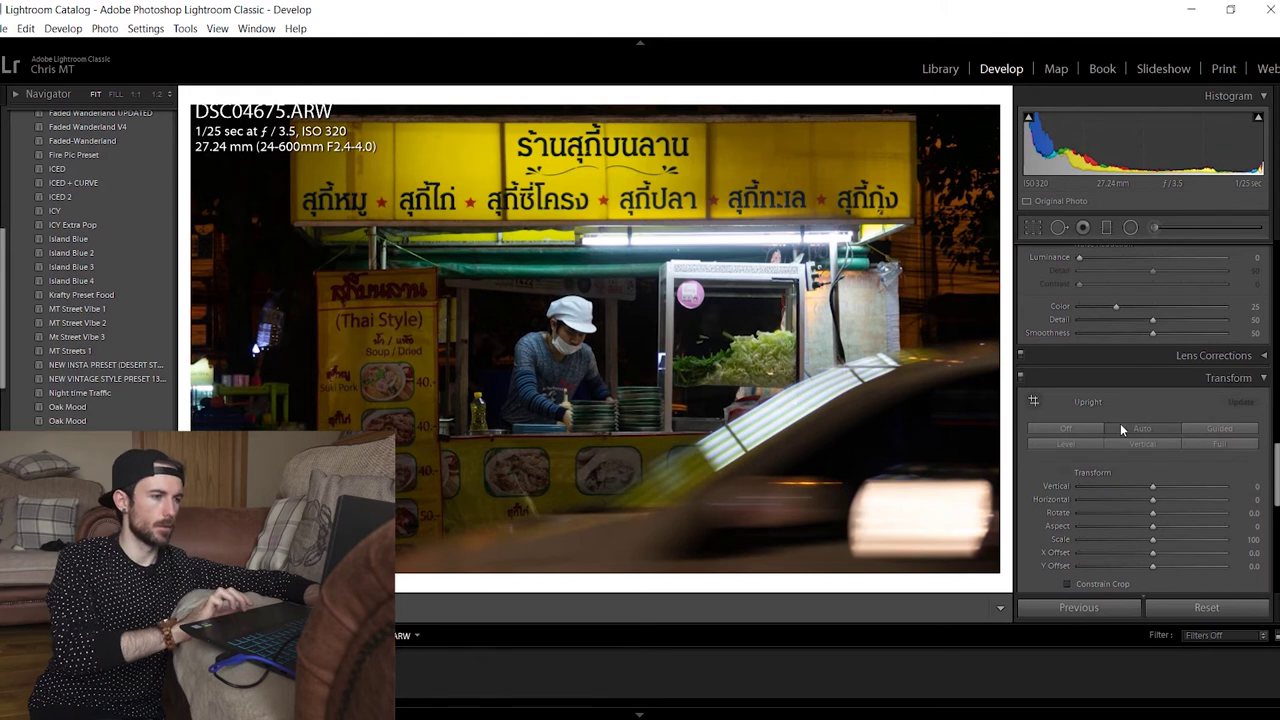
click(1034, 229)
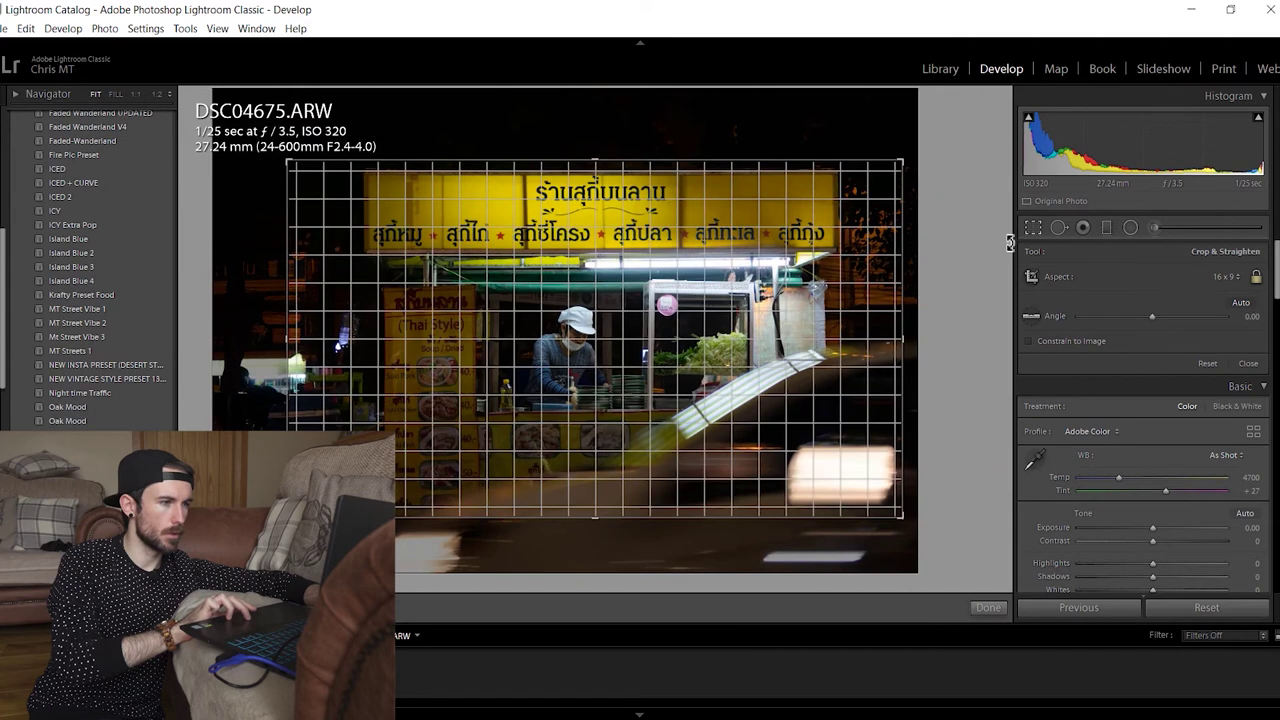
key(Return)
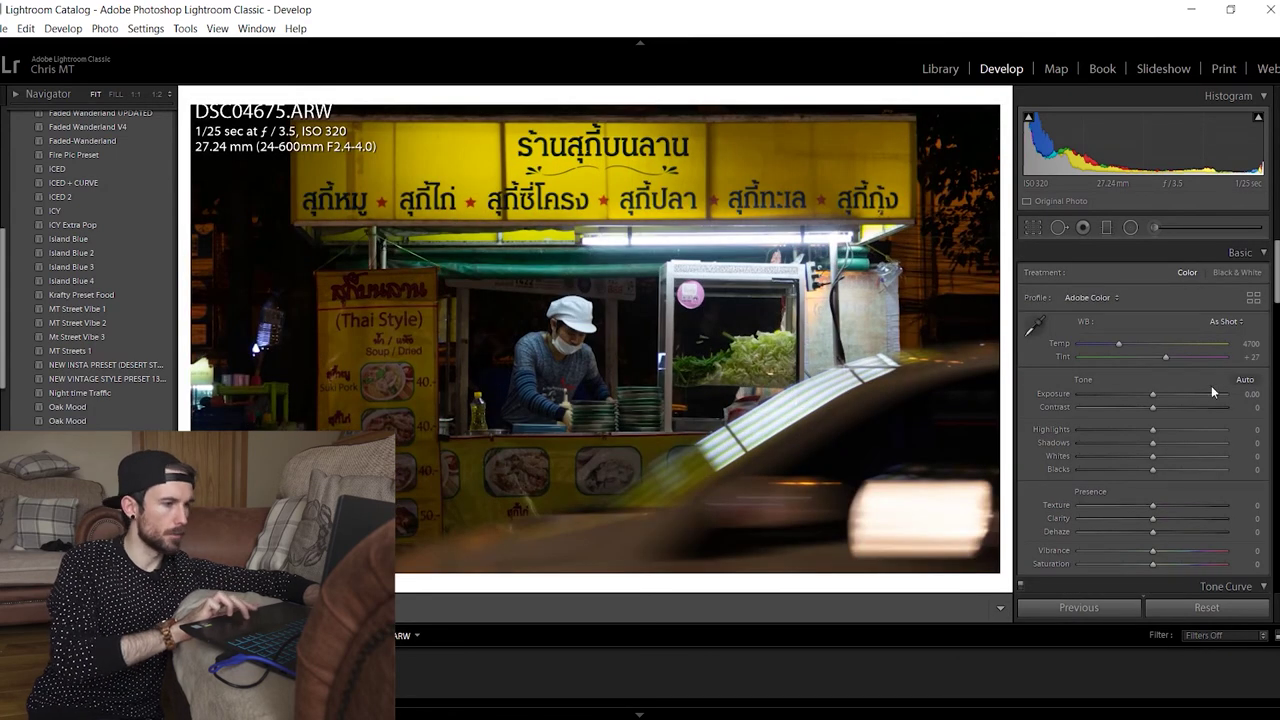
Set Exposure to 0.54, Highlights -23, Shadows 27, Whites 17 and Blacks -5, and apply the NEW INSTA PRESET (DESERT ST... preset
drag(1155, 398, 1148, 472)
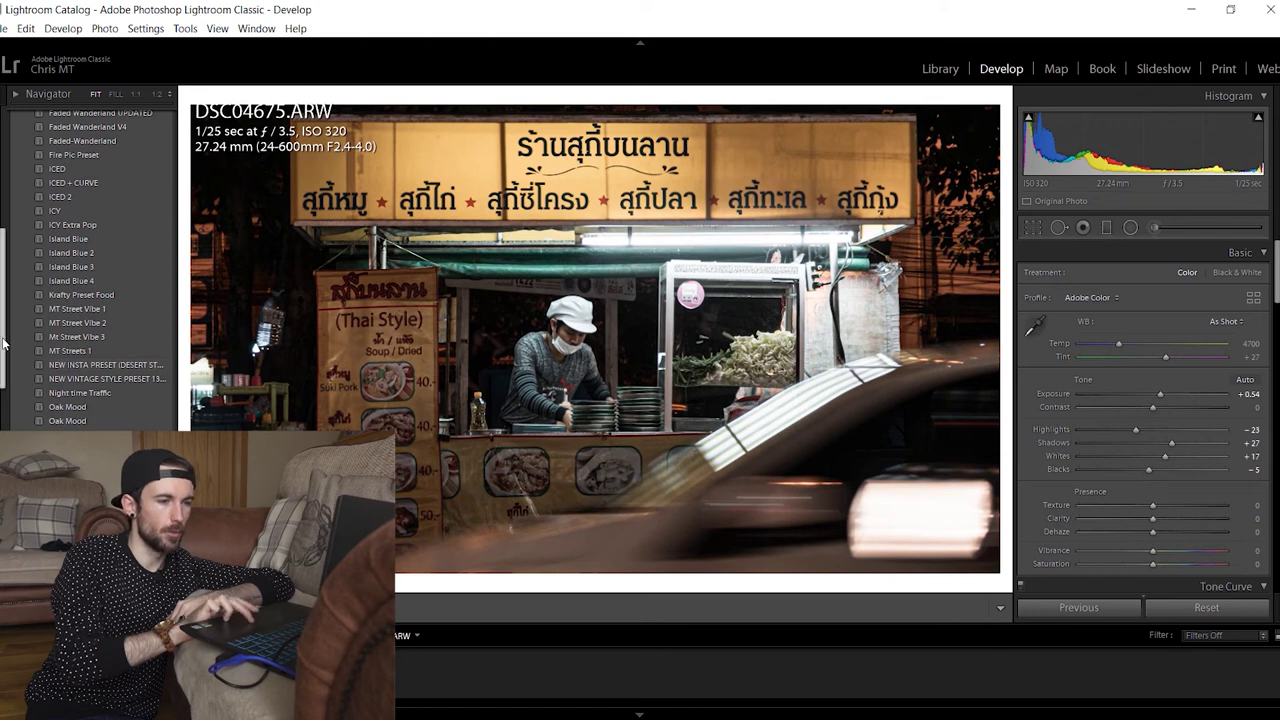
scroll(3, 343, down, 5)
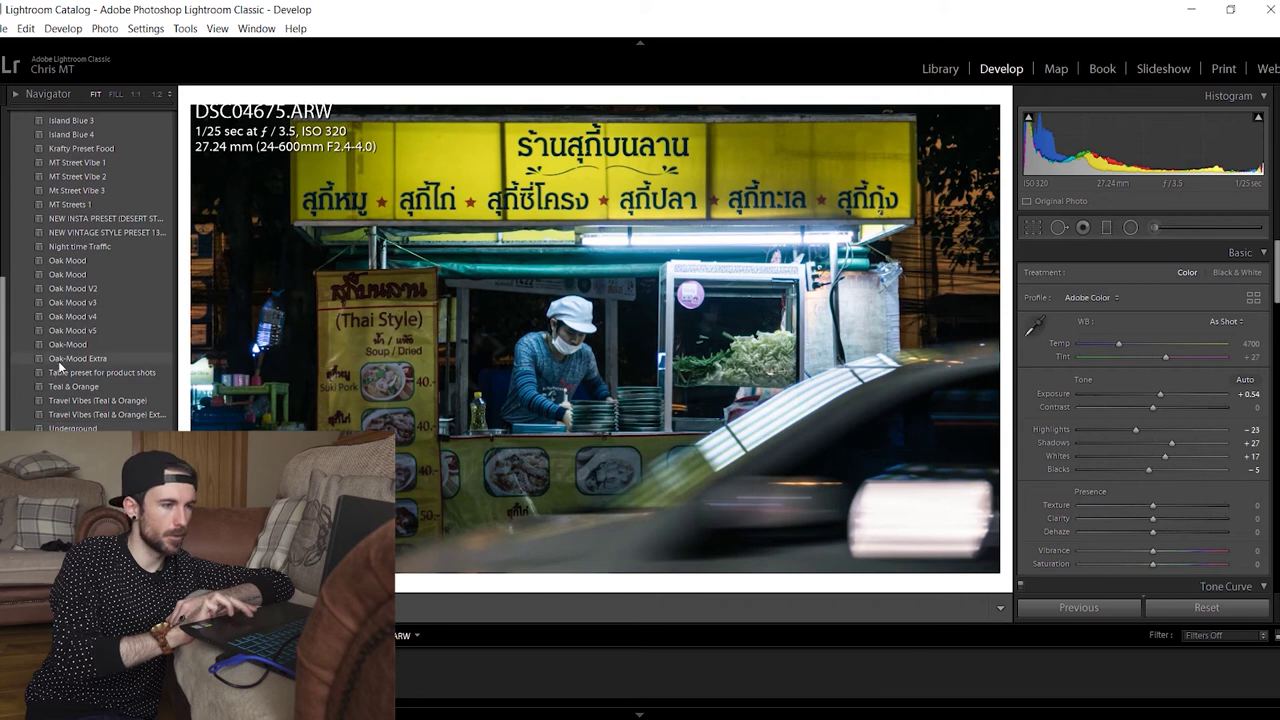
scroll(110, 350, up, 3)
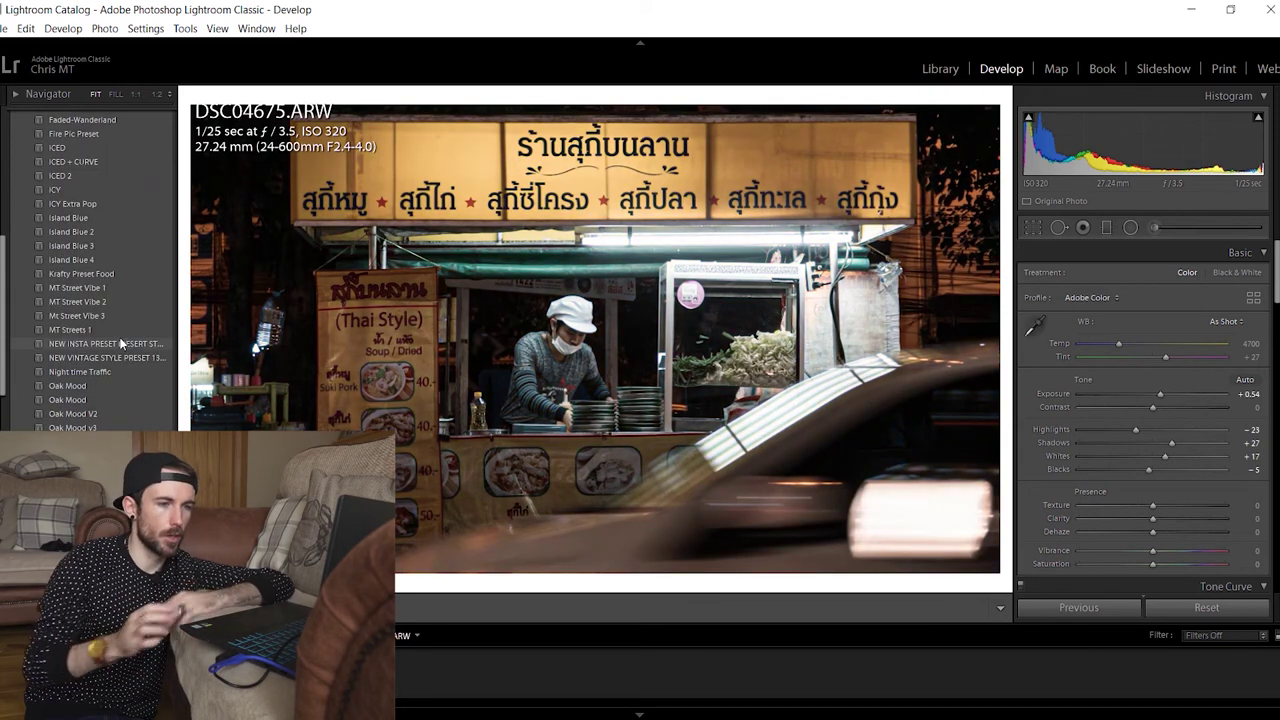
click(121, 343)
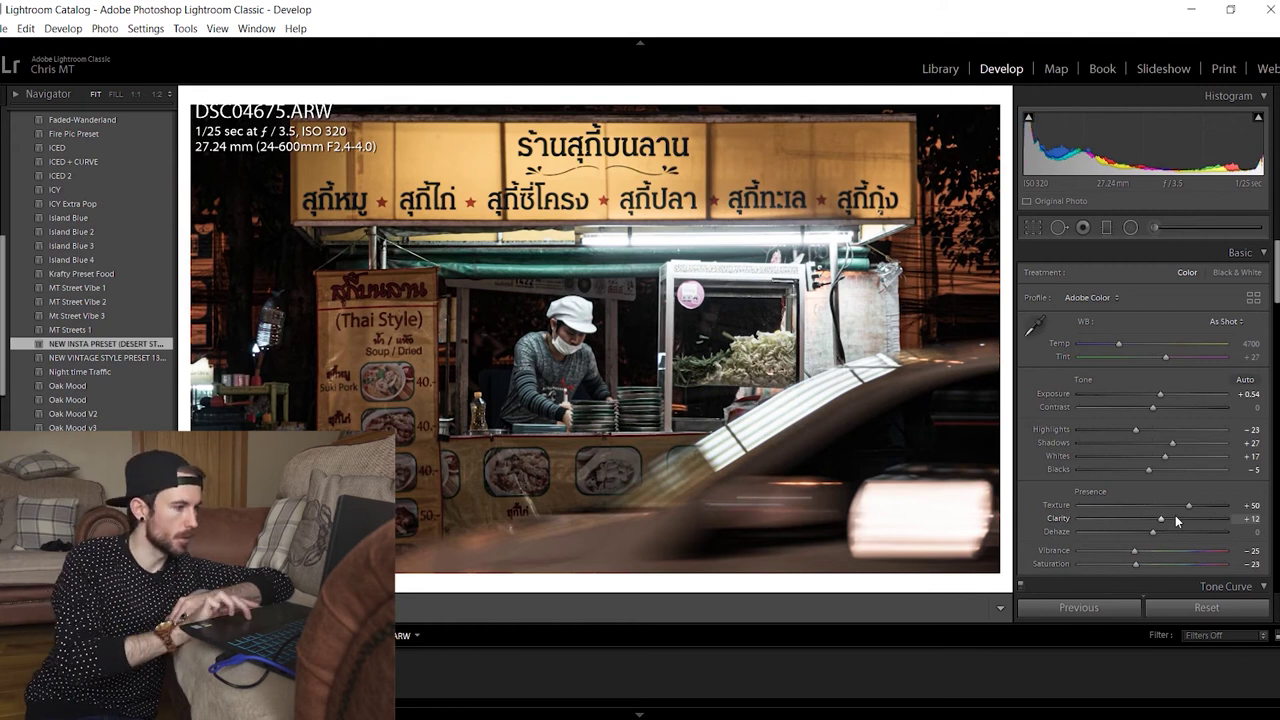
Set the food stall photo's Texture to 20 and Clarity to -5
click(1245, 505)
text(2)
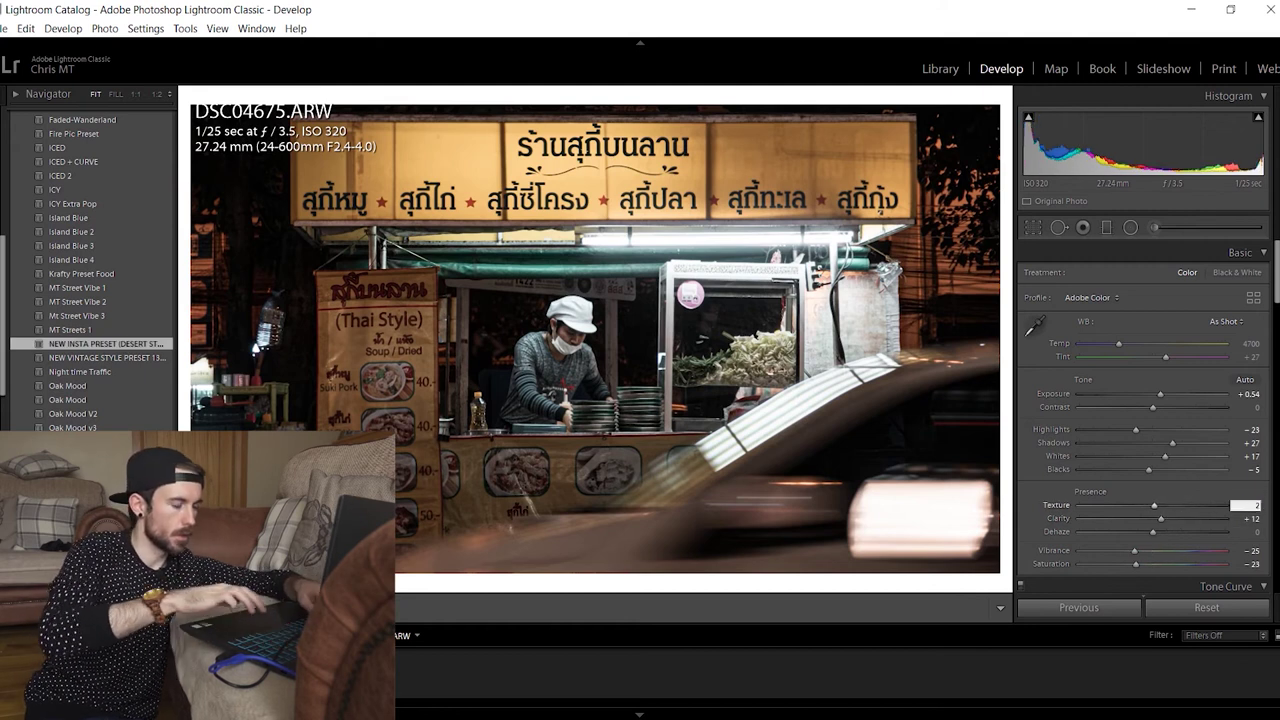
text(0)
key(Tab)
text(-5)
key(Return)
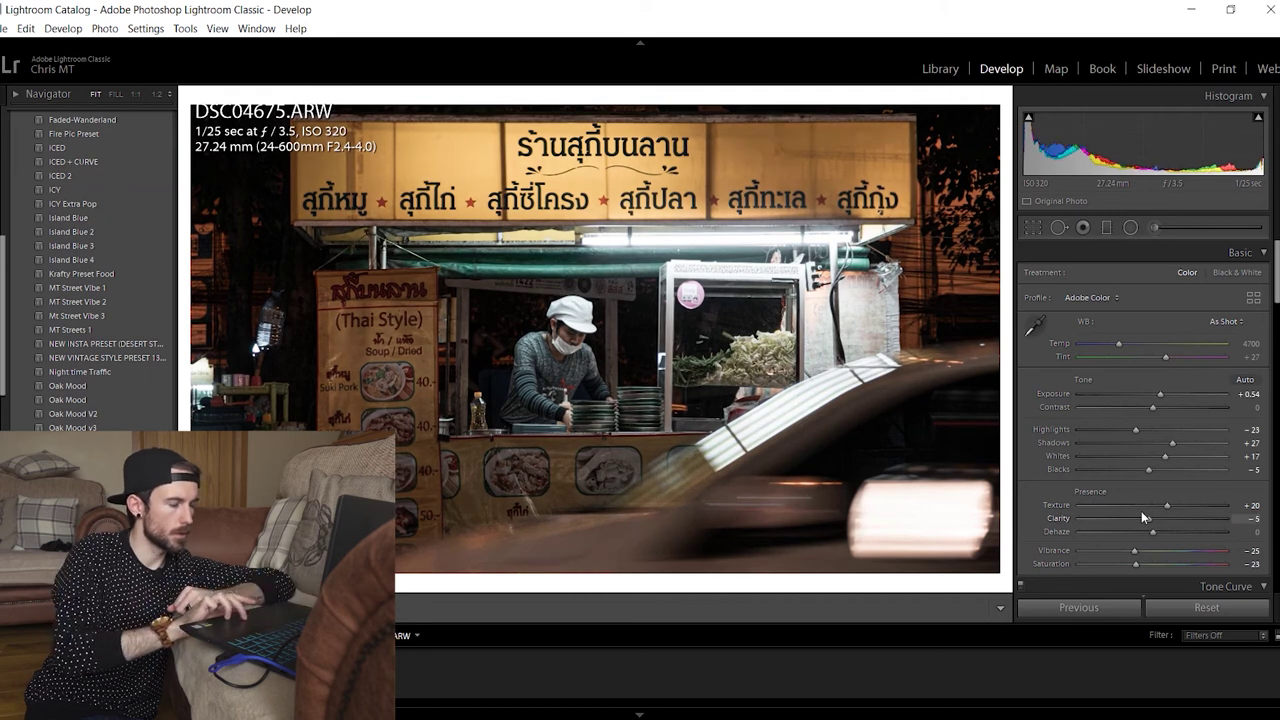
Try Clarity at -39 on the food stall photo, return it to -5, and compare the edit with the before version
drag(1144, 518, 1123, 519)
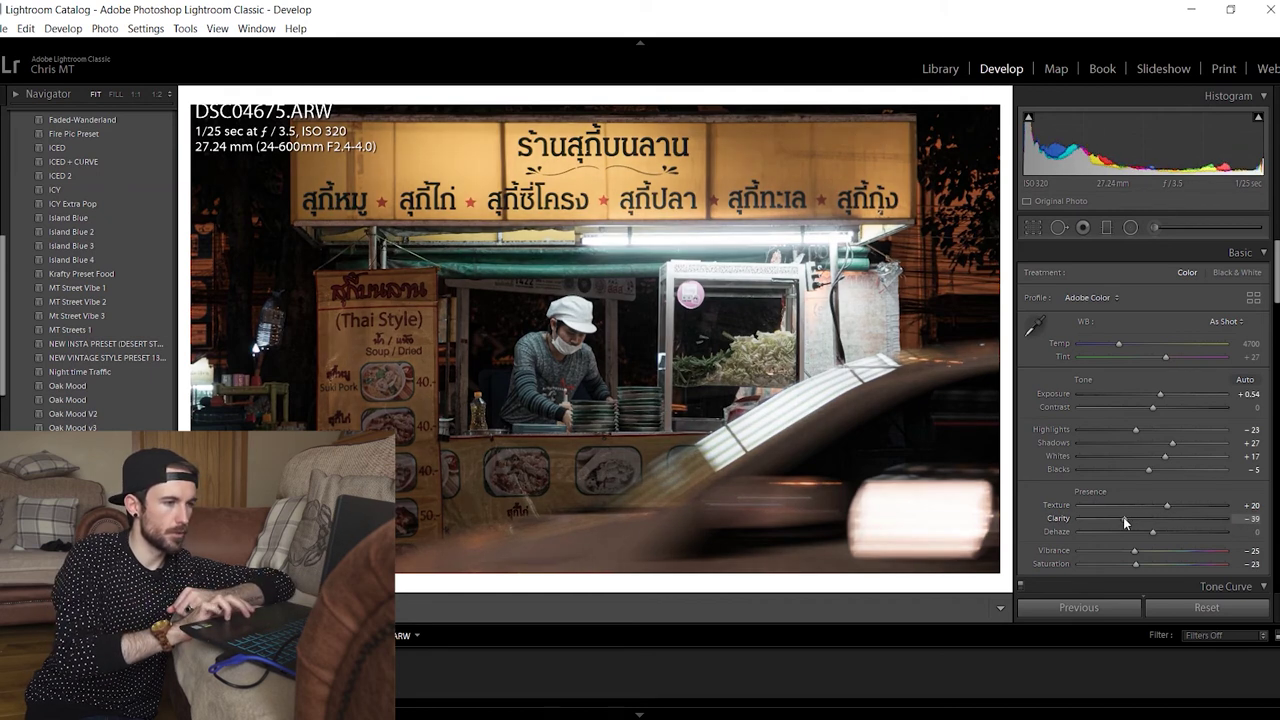
drag(1123, 517, 1151, 521)
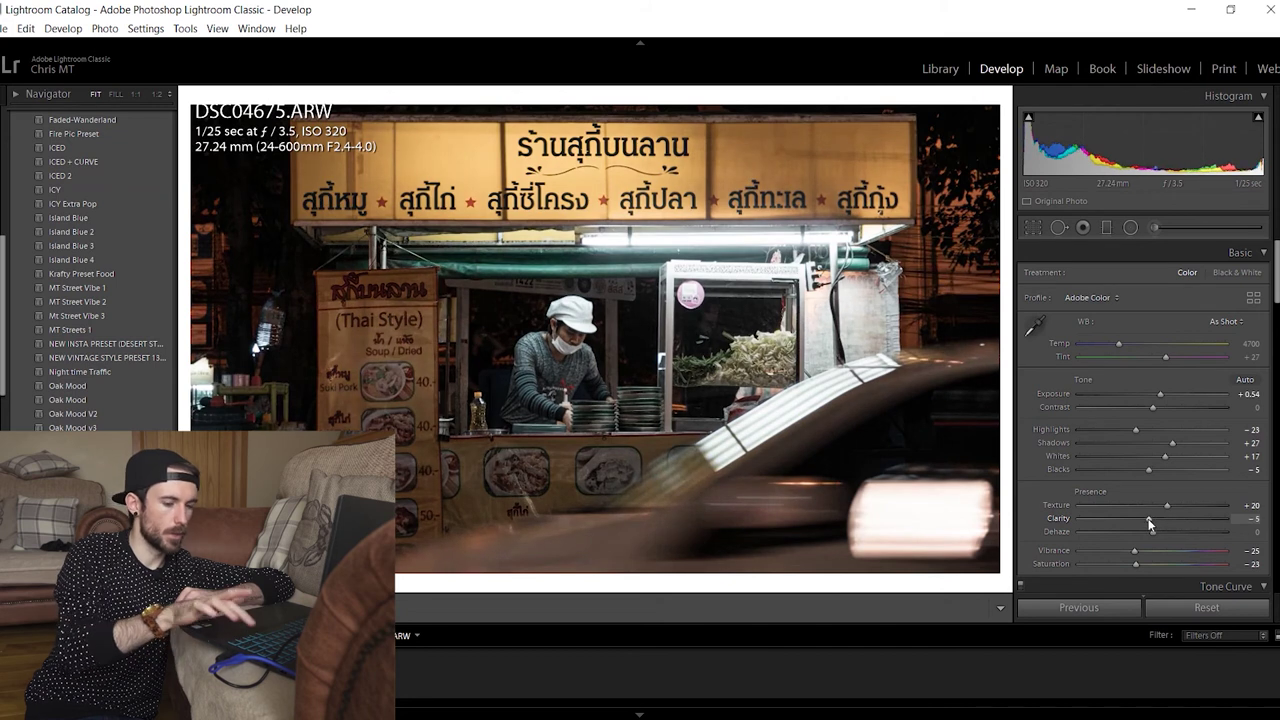
key(backslash)
key(backslash)
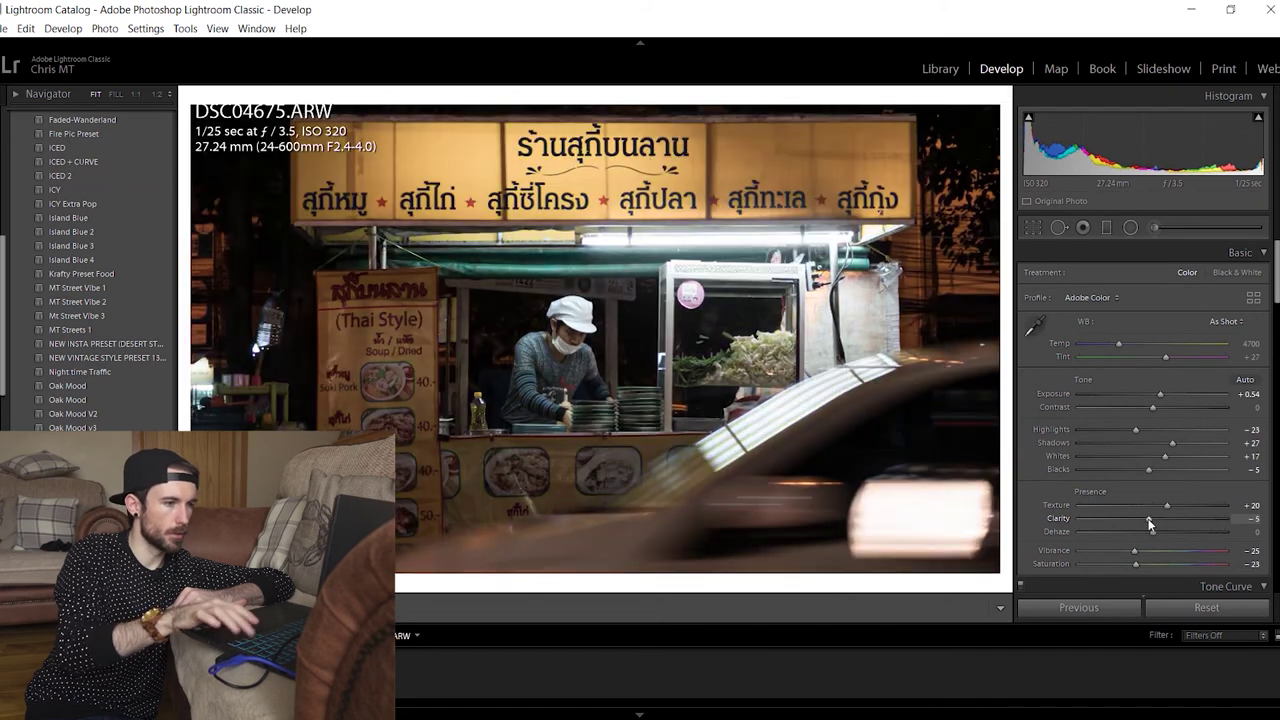
Set the food stall photo's Dehaze to 6 and raise Shadows to 44
mouse_move(1152, 531)
mouse_down()
mouse_move(1173, 535)
mouse_move(1131, 525)
mouse_move(1154, 533)
mouse_up()
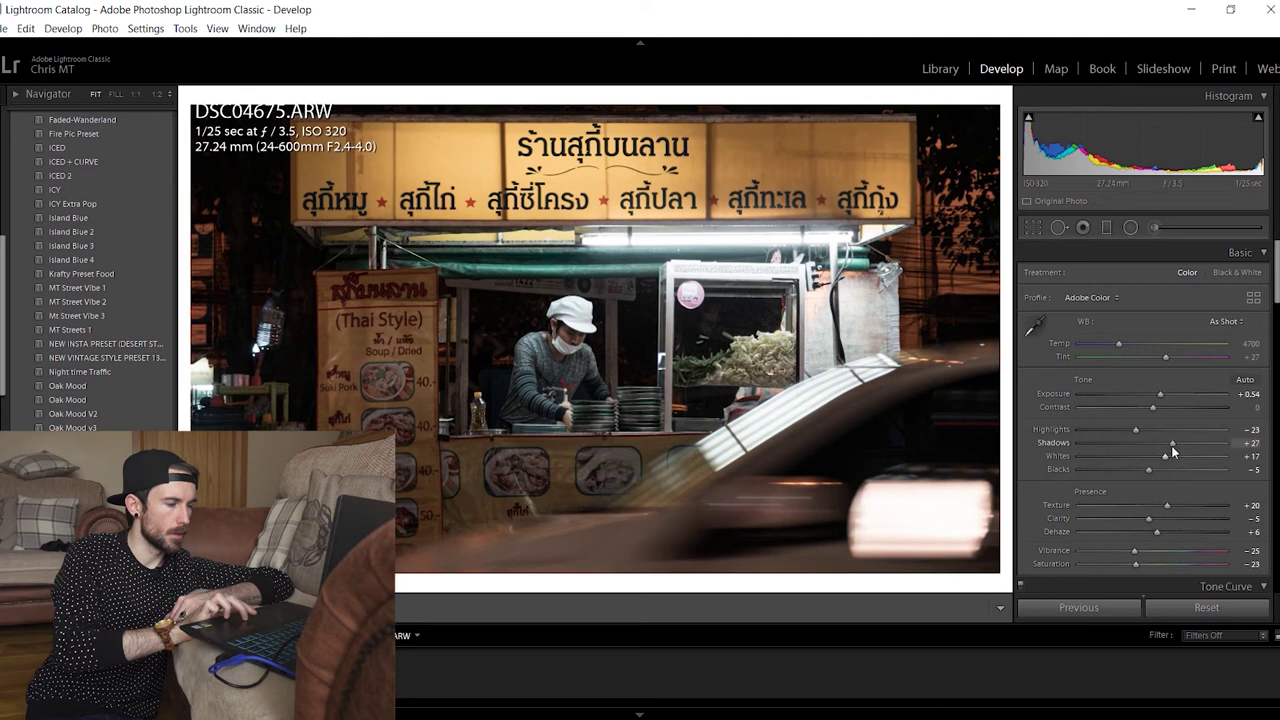
drag(1171, 442, 1183, 443)
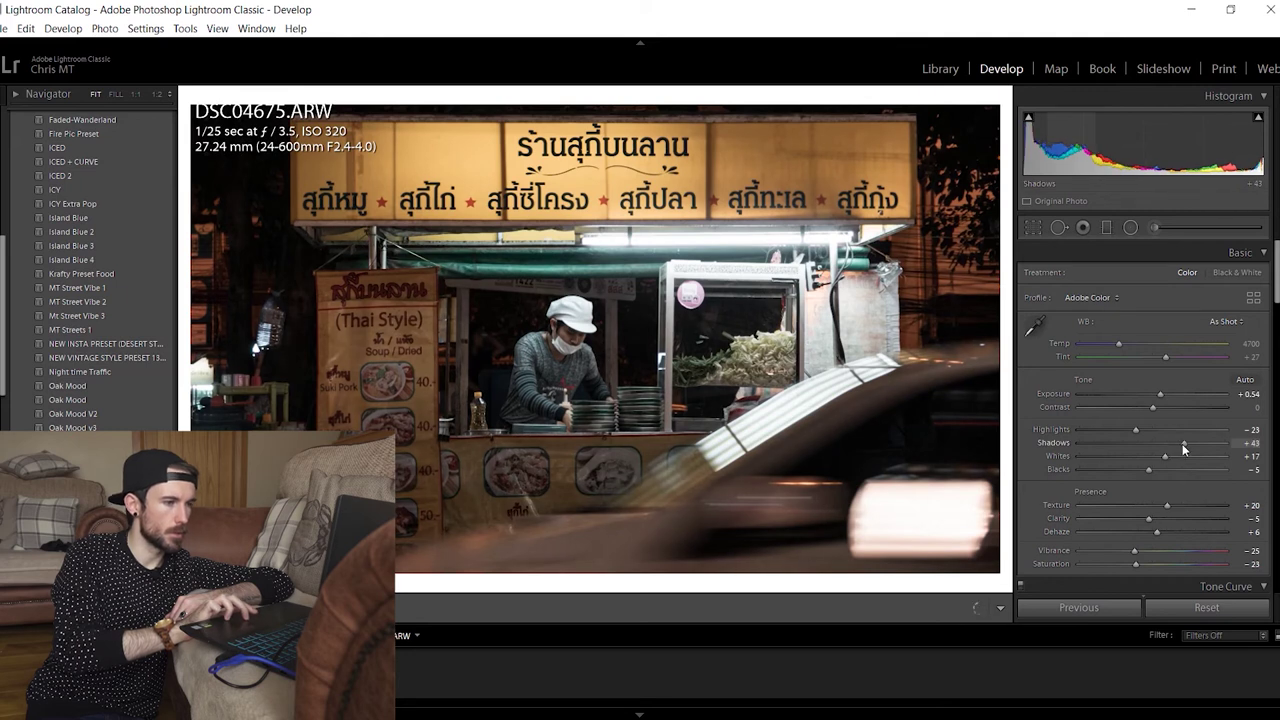
Raise the Orange saturation to 30 with the HSL targeted adjustment on the stall's yellow sign
drag(1276, 272, 1276, 340)
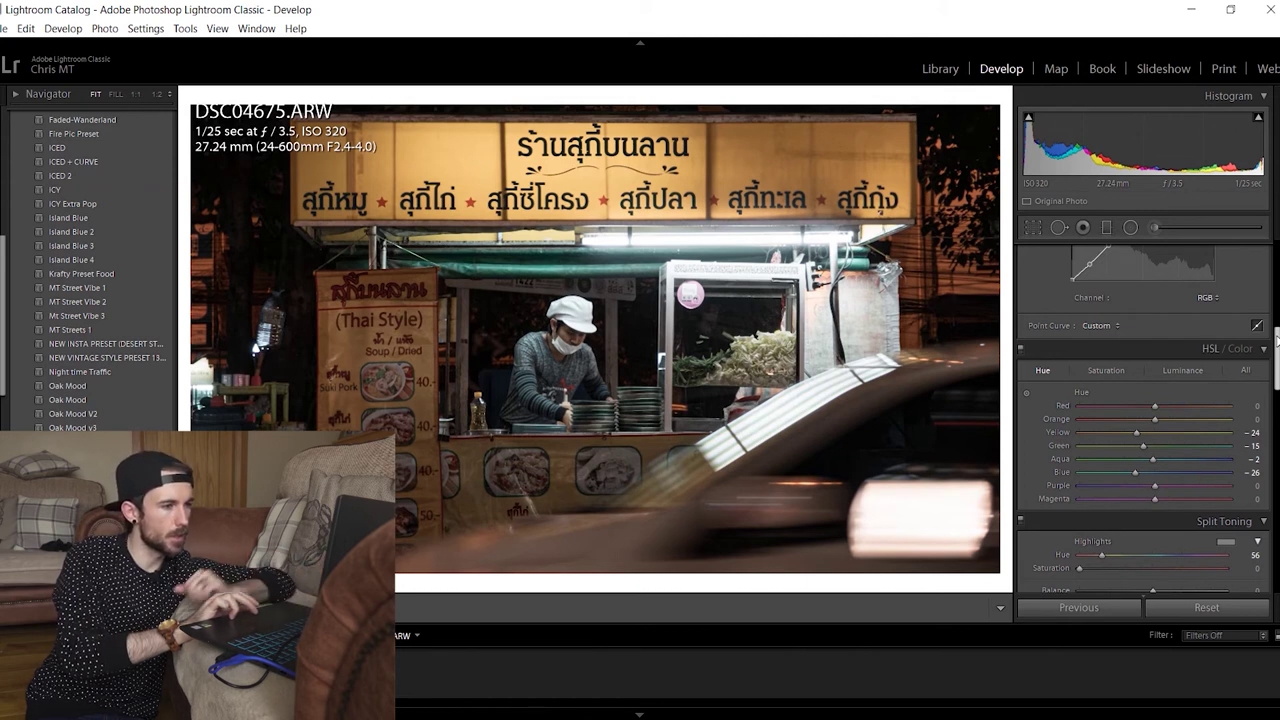
click(1106, 371)
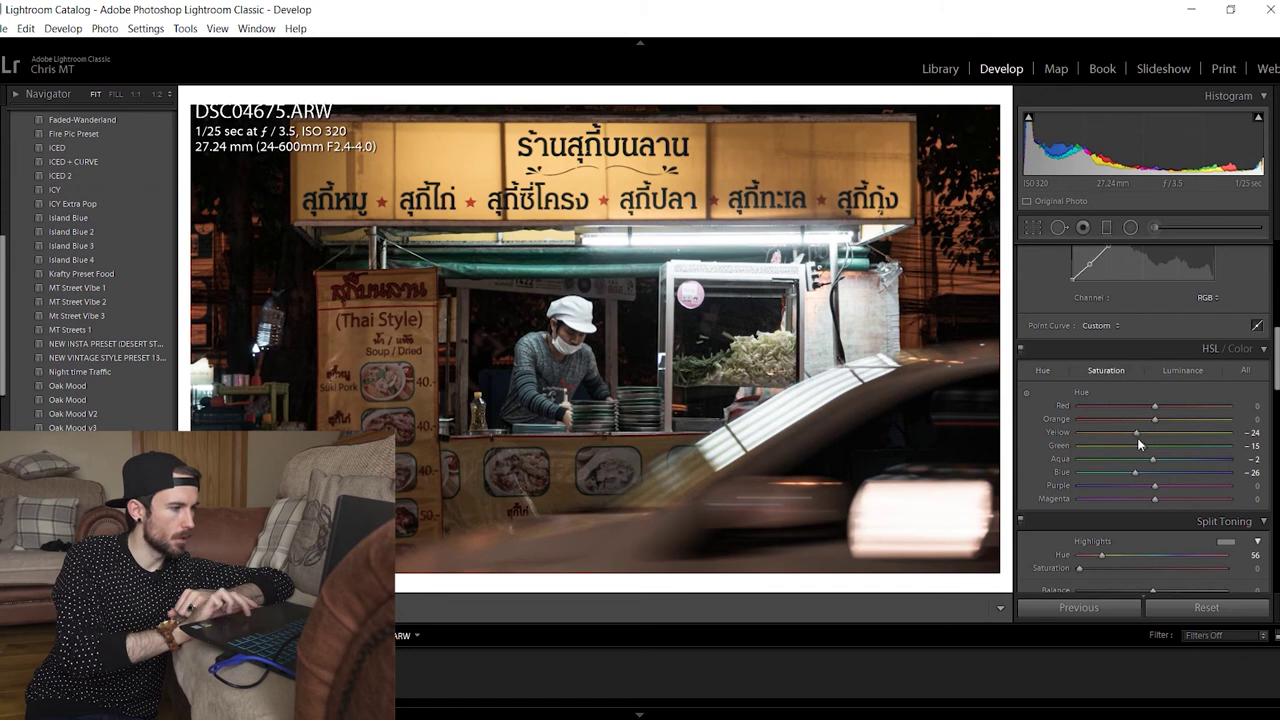
click(1026, 393)
drag(808, 180, 808, 160)
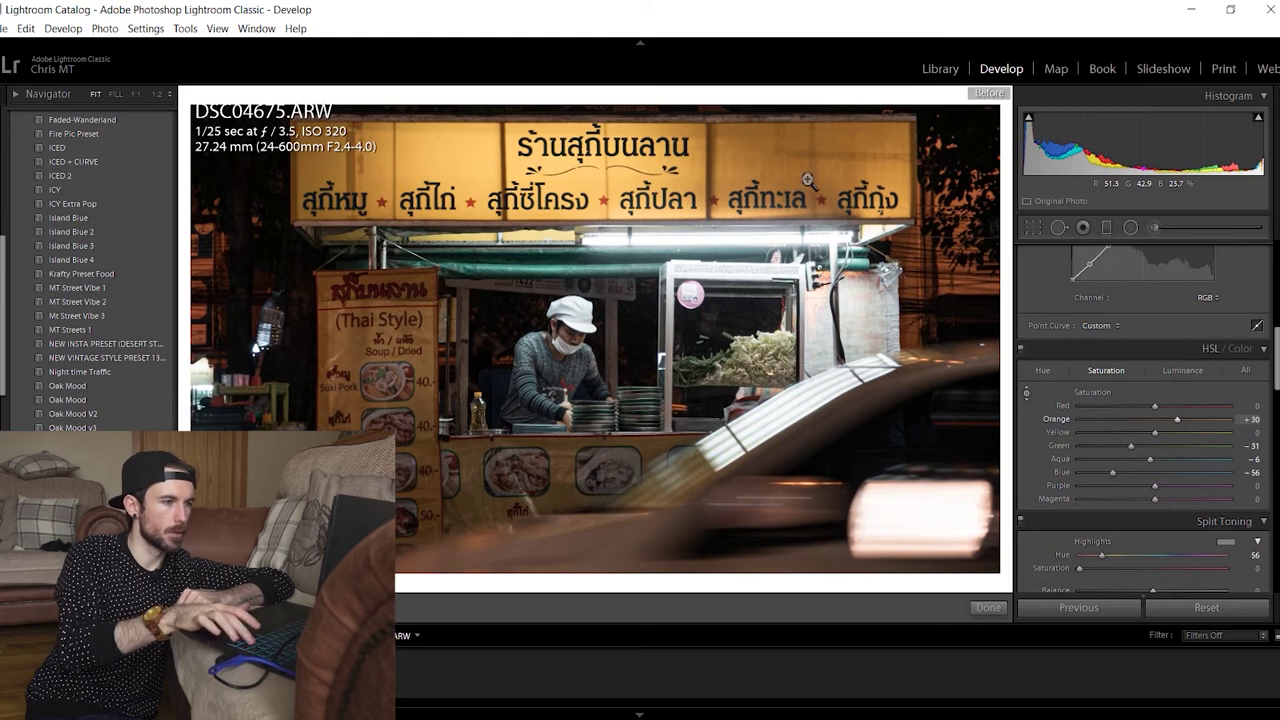
Add a post-crop vignette with Amount -22 and Feather 67
scroll(1268, 385, up, 2)
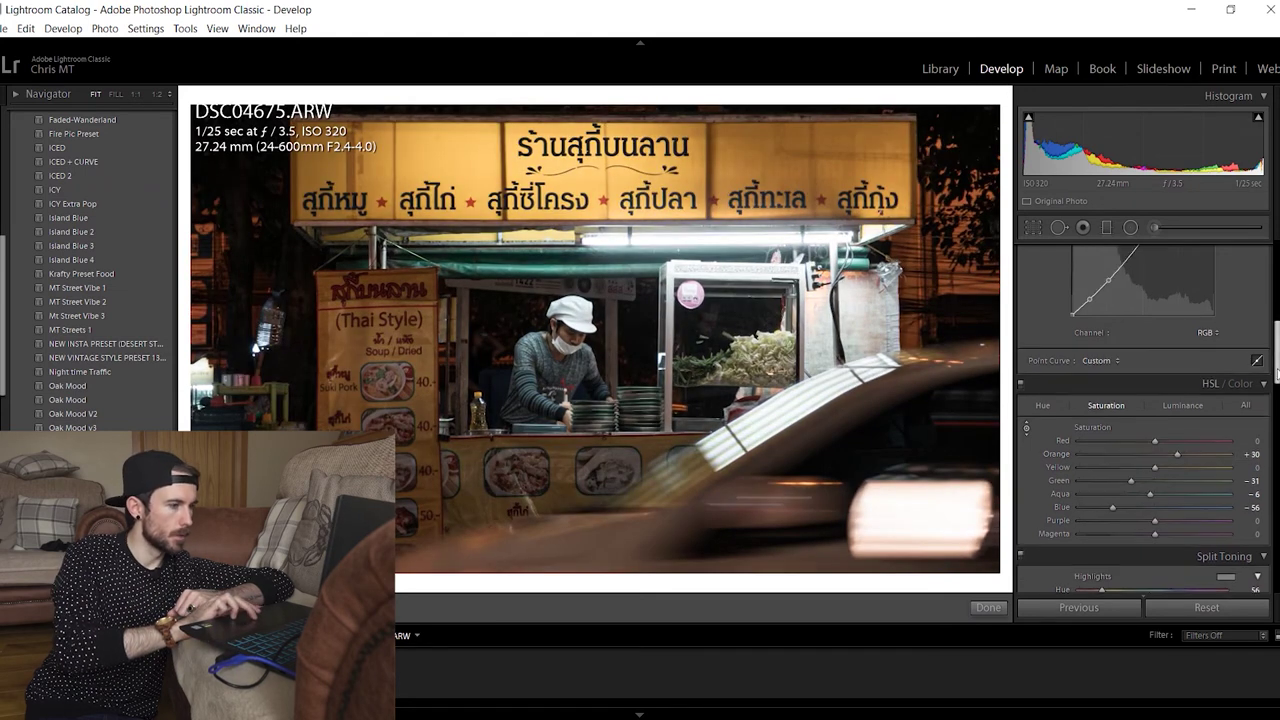
scroll(1182, 480, down, 15)
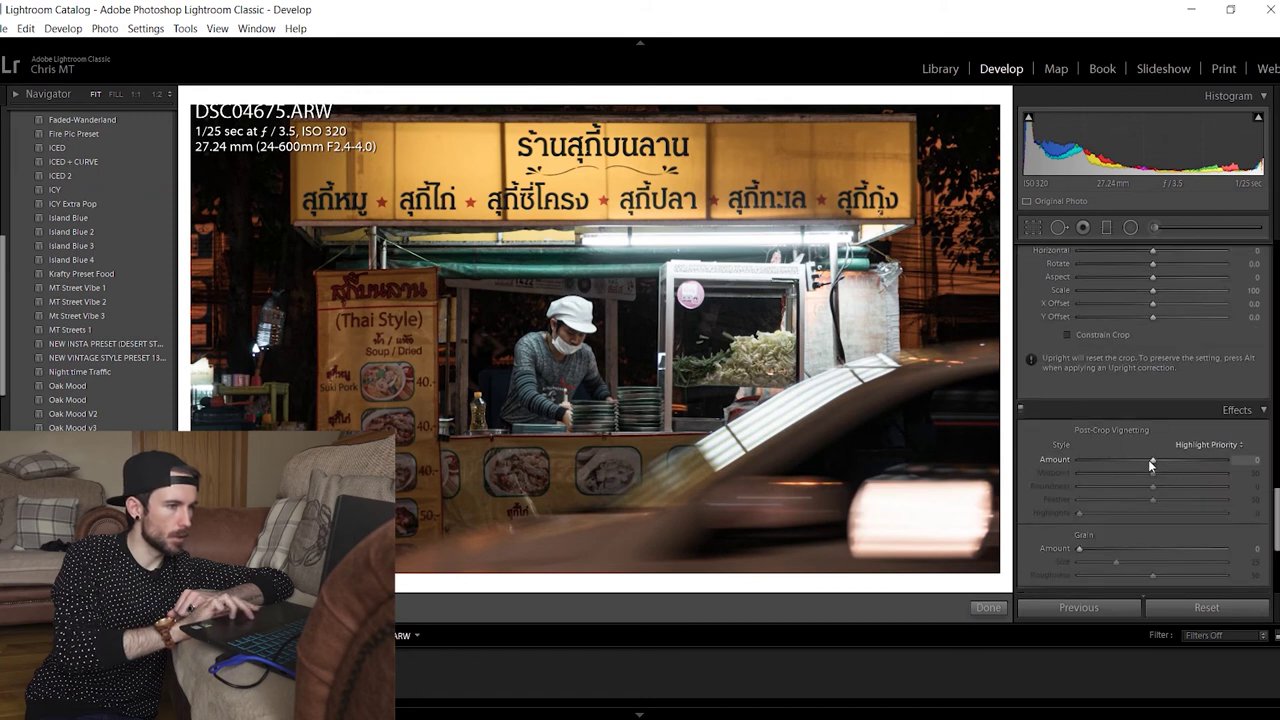
drag(1150, 460, 1178, 501)
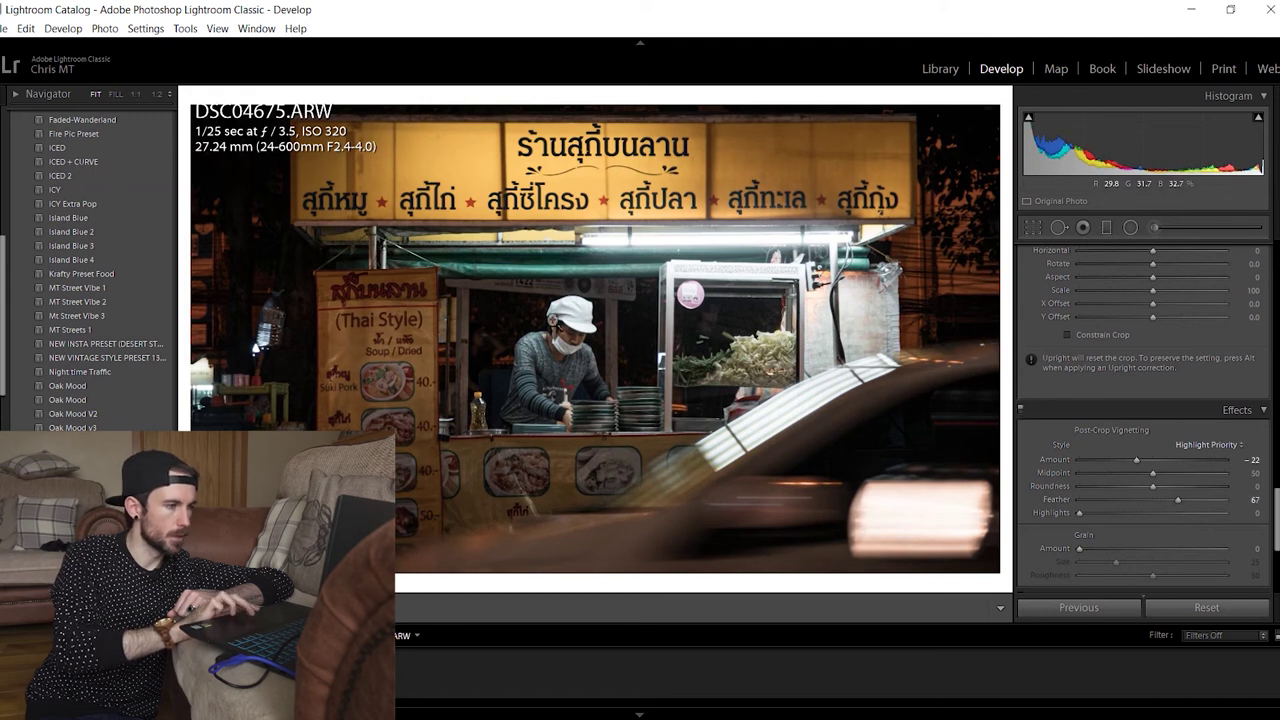
Paint an Iris Enhance adjustment brush mask over the vendor's face, cap and body, checking the coverage with the mask overlay
click(1155, 227)
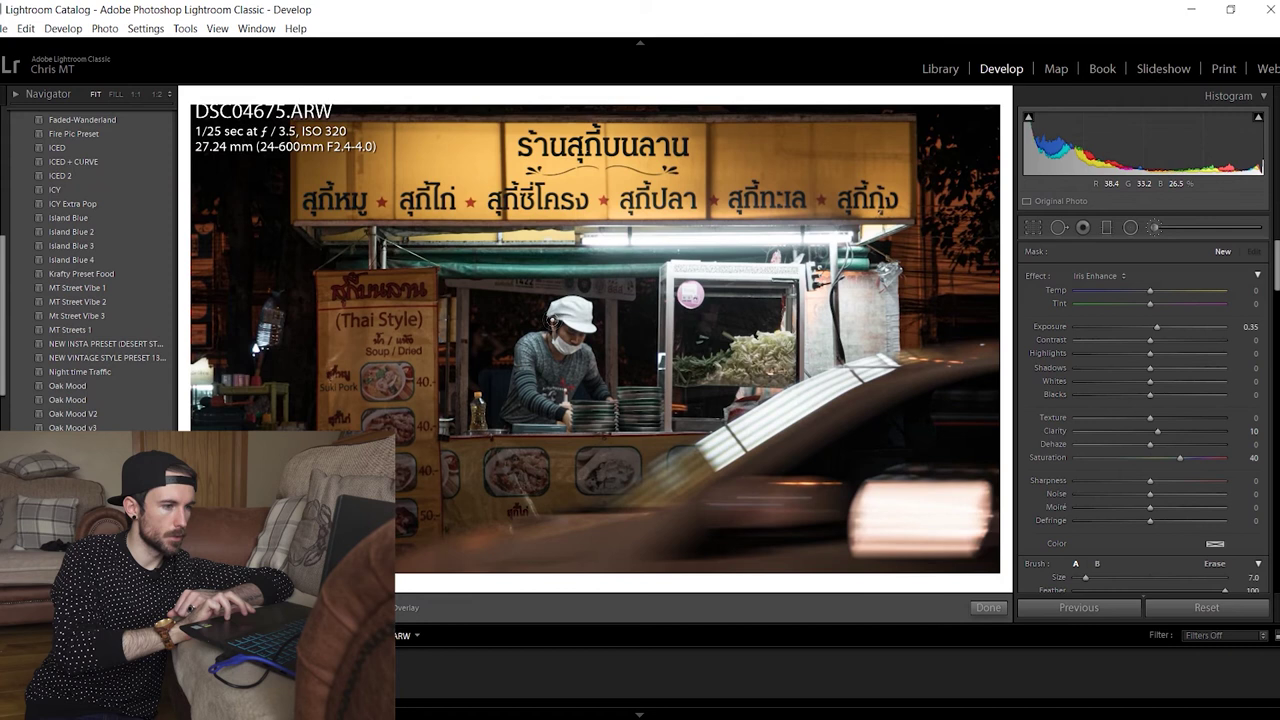
click(565, 333)
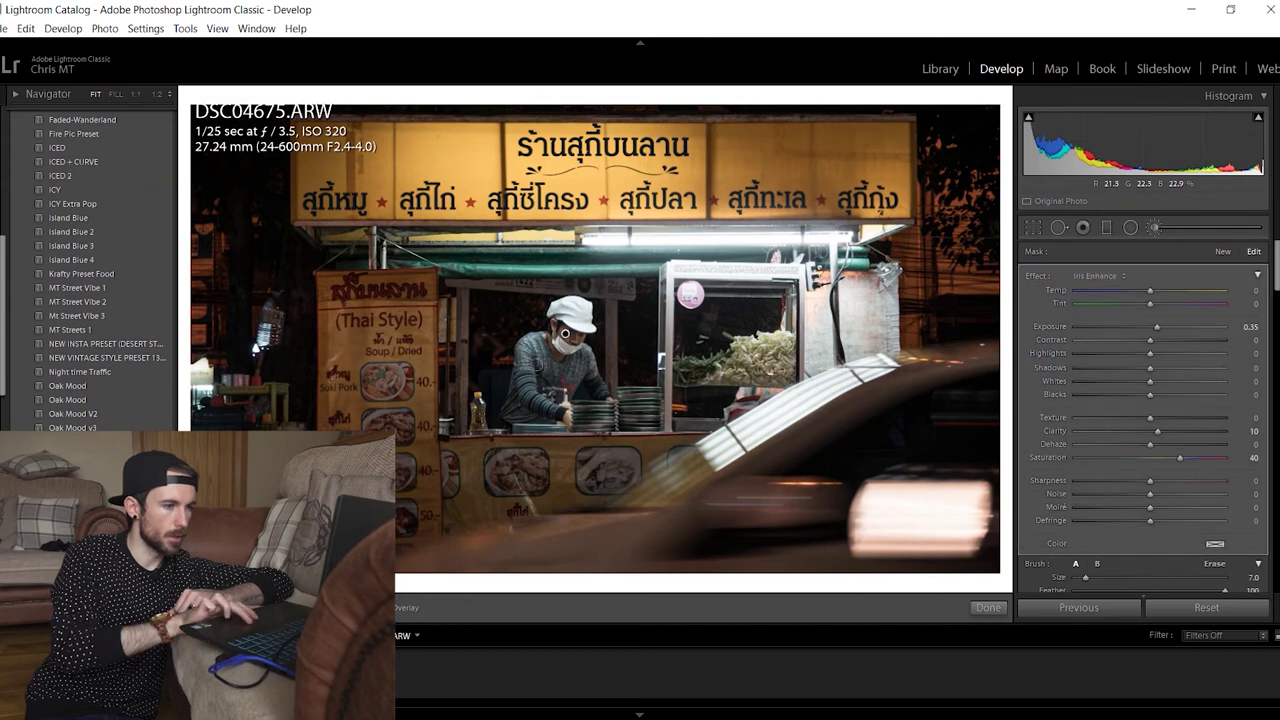
key(bracketleft)
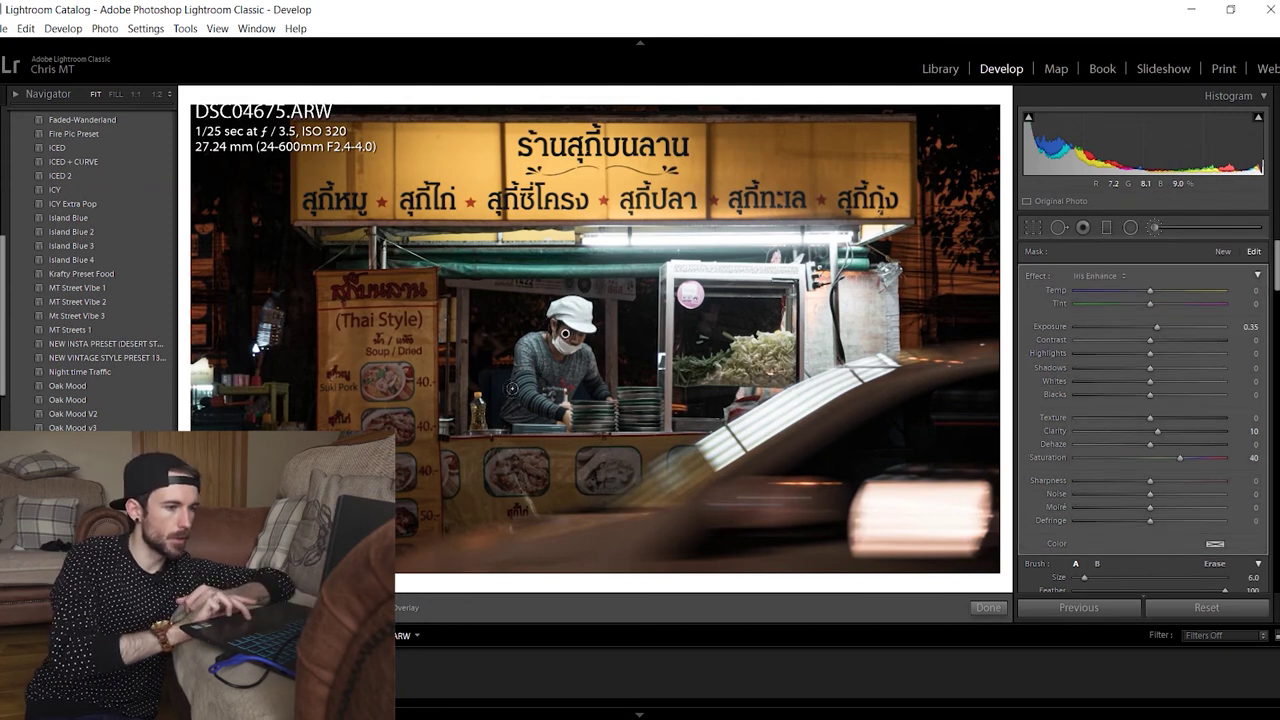
key(o)
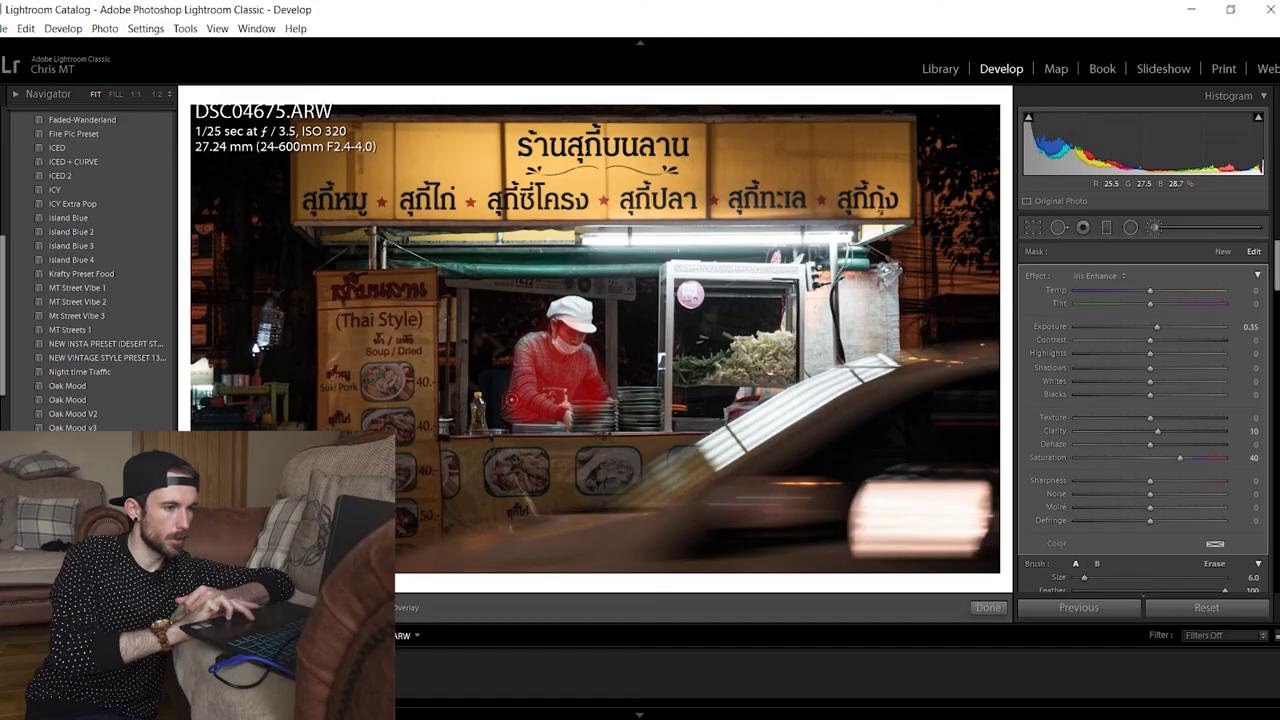
key(bracketleft)
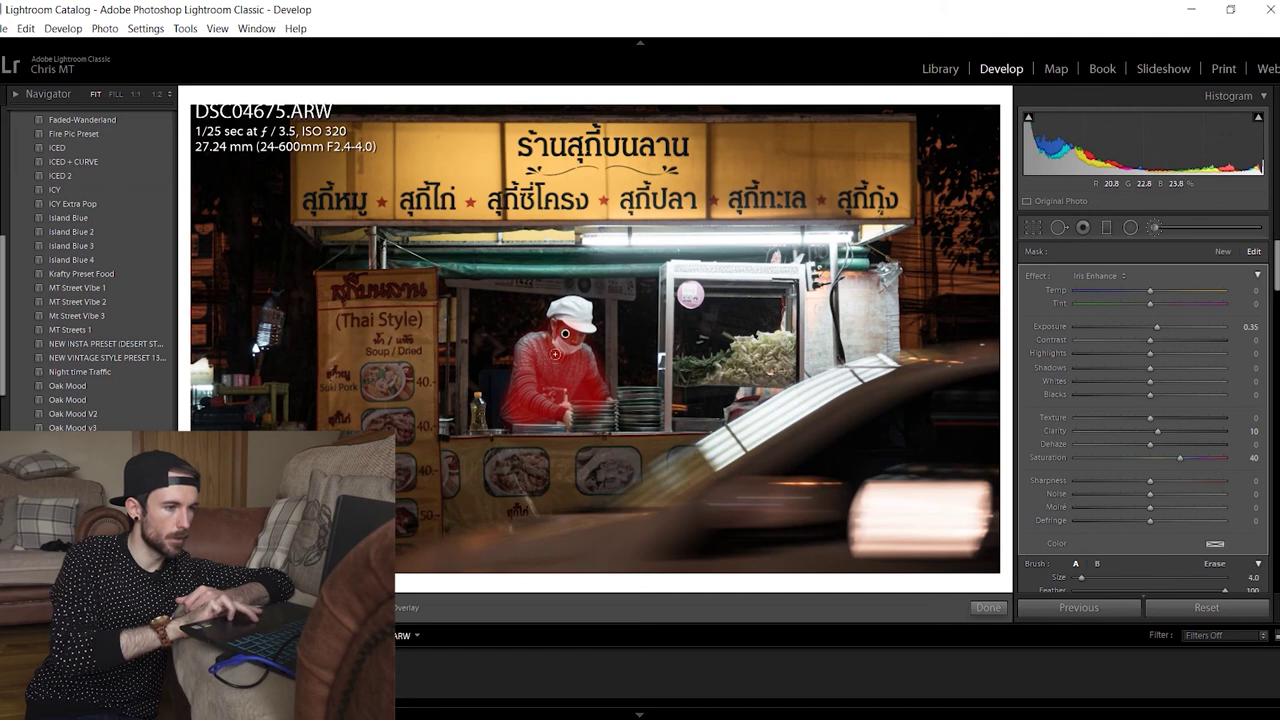
key(ctrl+z)
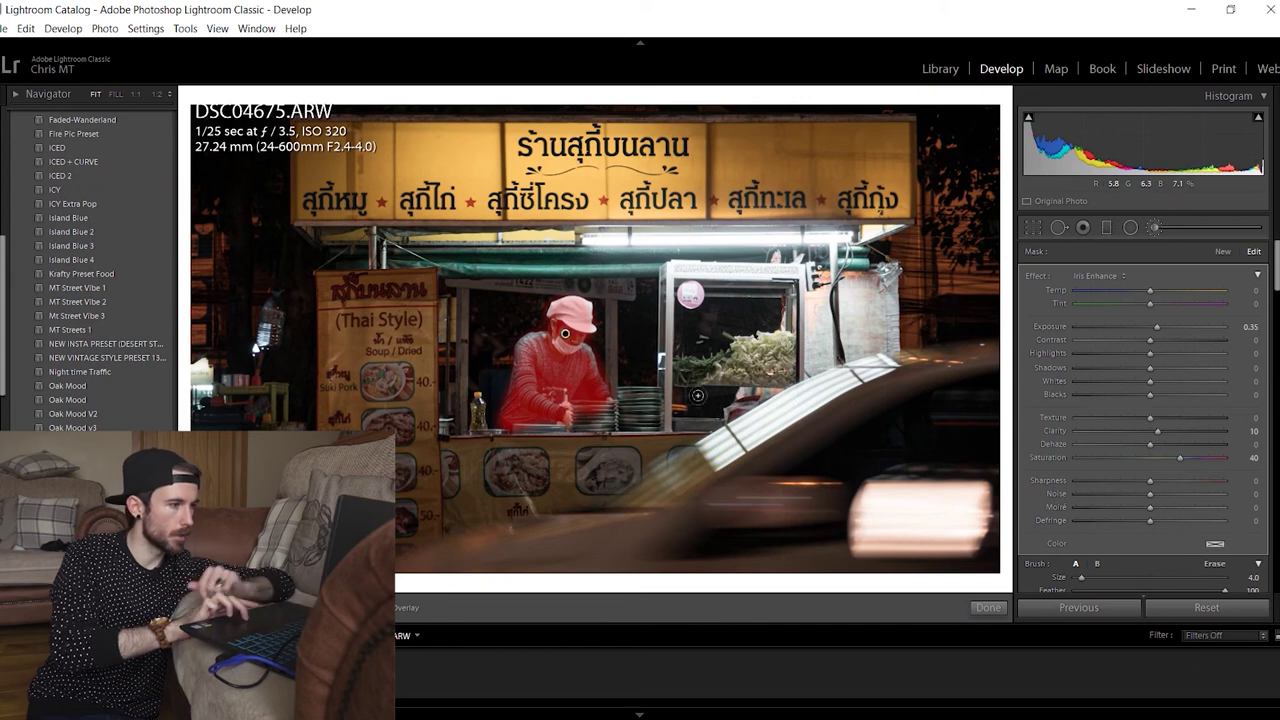
key(o)
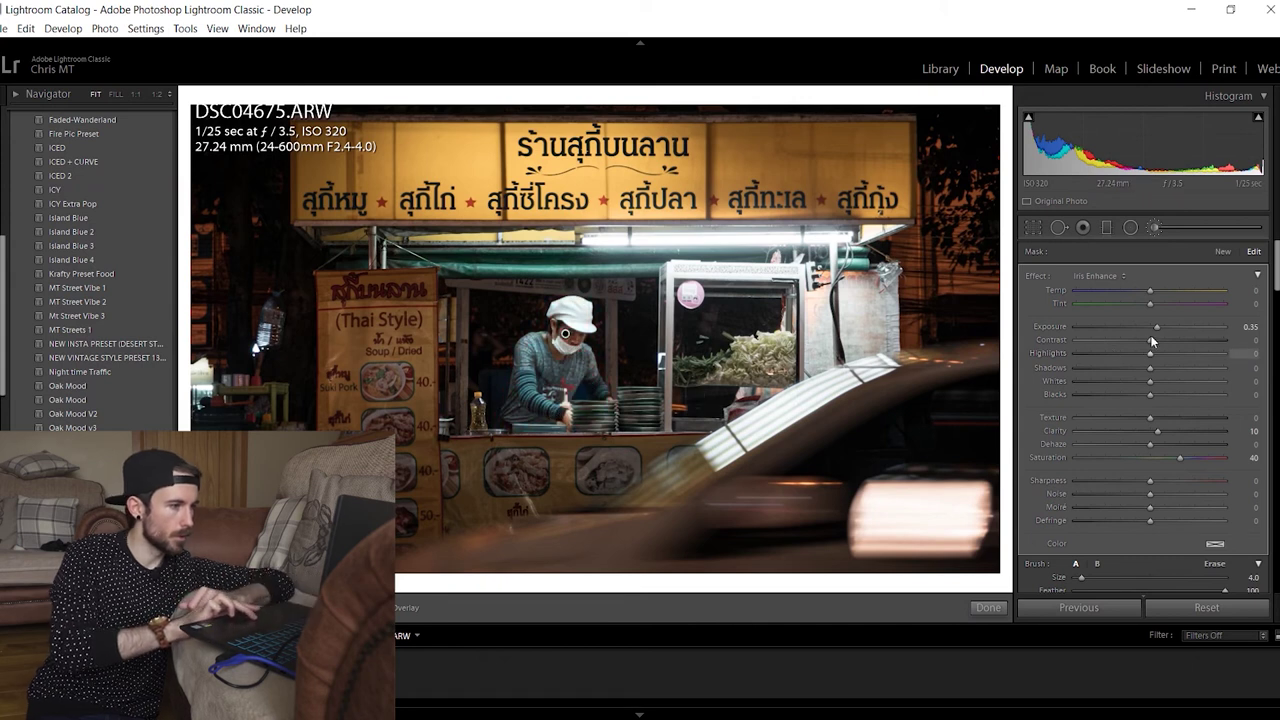
Set the vendor brush mask to Exposure 0.15, Texture 9, Clarity 23 and Saturation 14, and finish the brush adjustment
click(1247, 327)
text(0.15)
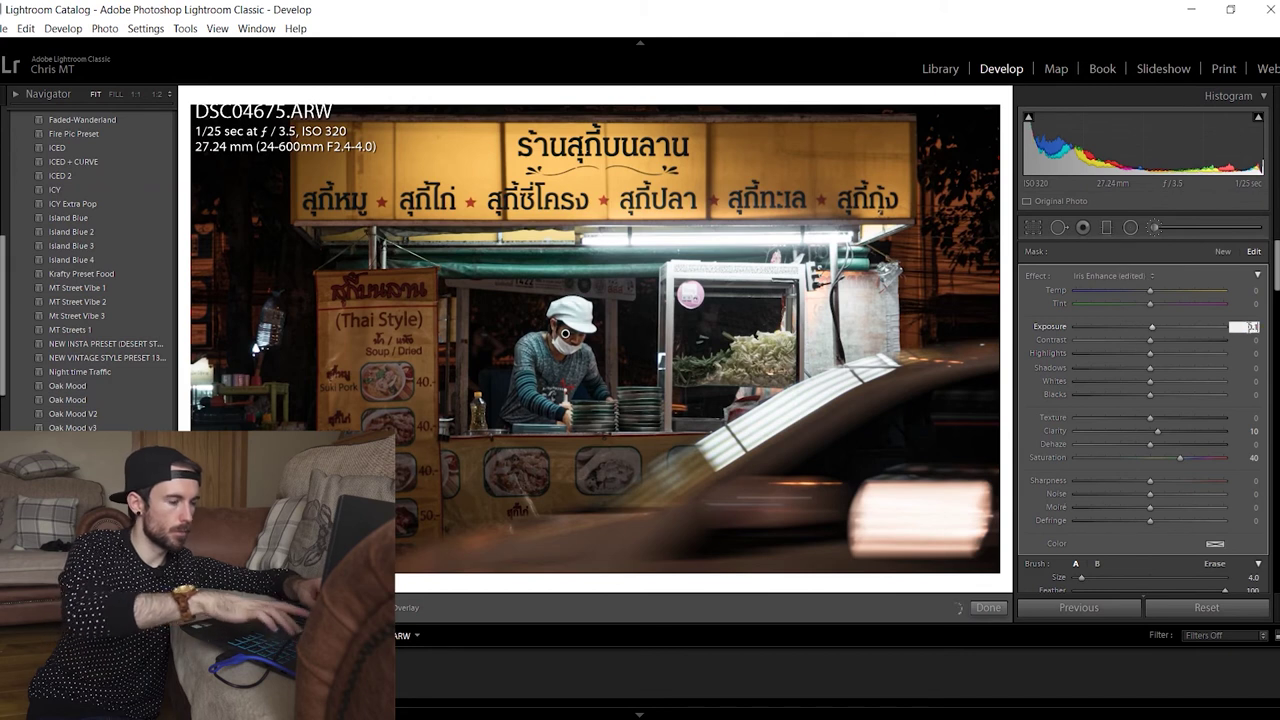
key(Return)
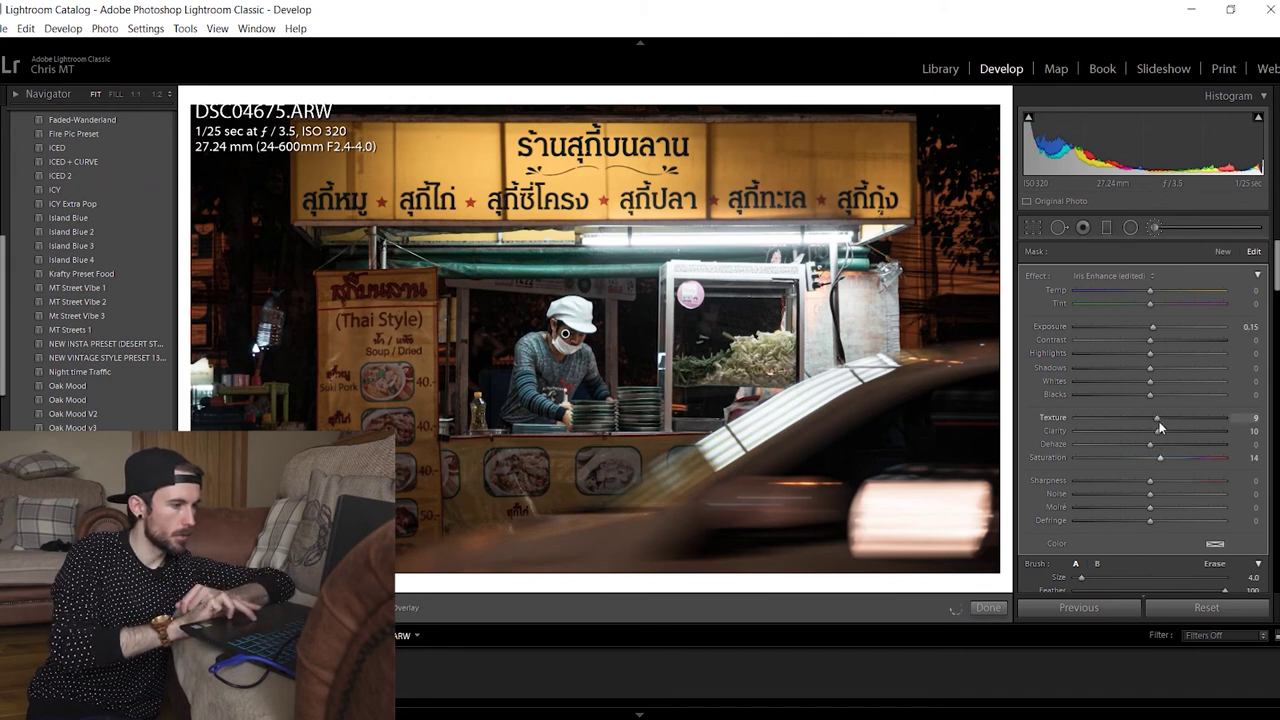
drag(1188, 437, 1168, 434)
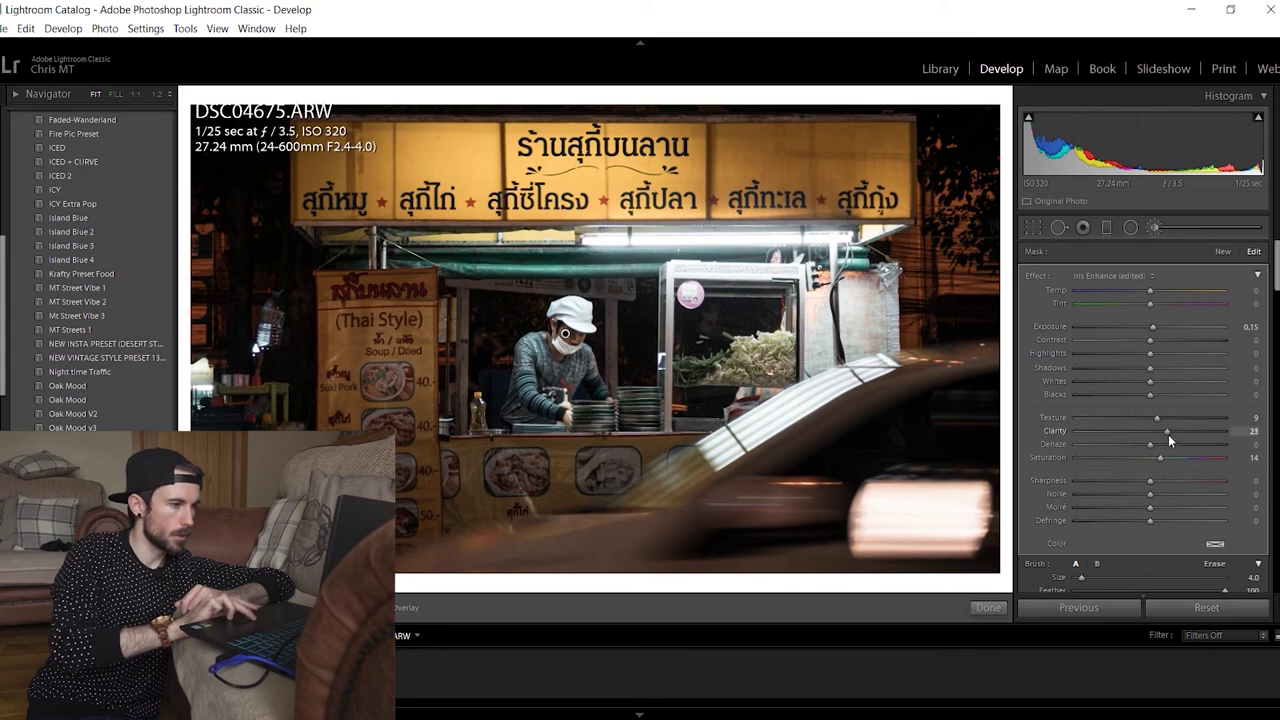
click(1154, 229)
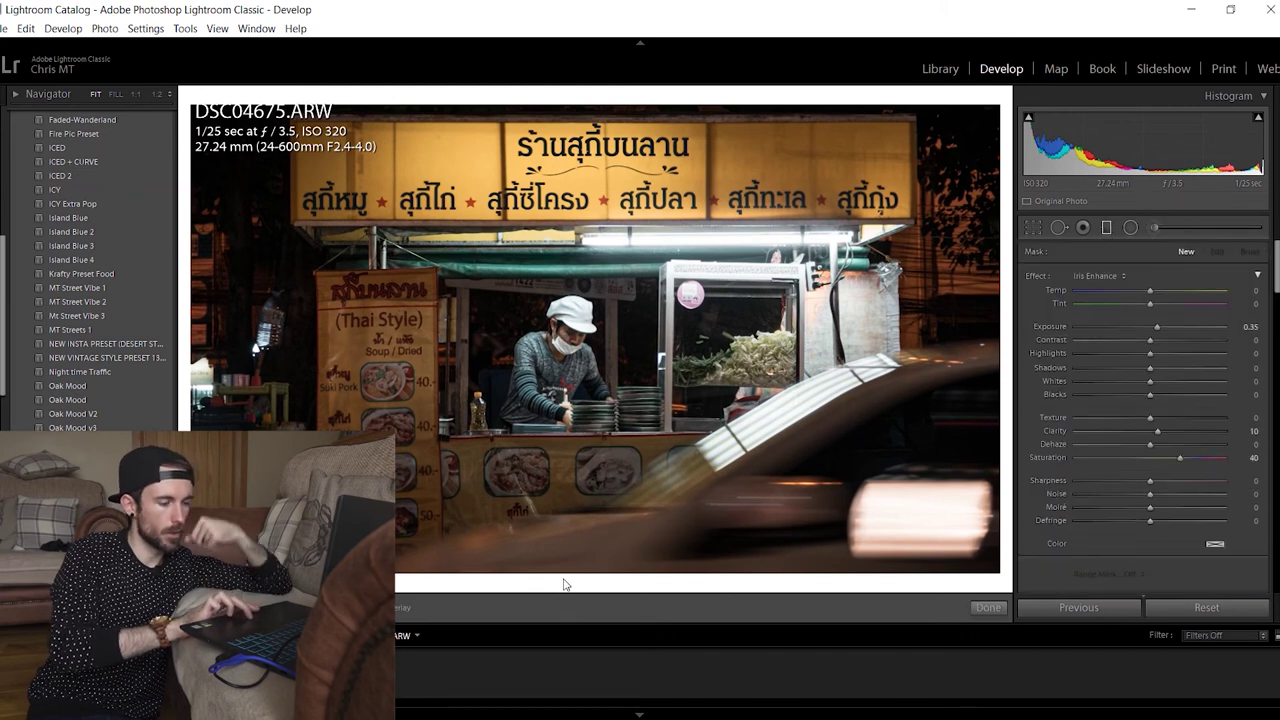
Add a graduated filter from the photo's lower edge up to the vendor, with Exposure -0.51 and the other adjustments at 0
drag(569, 570, 567, 366)
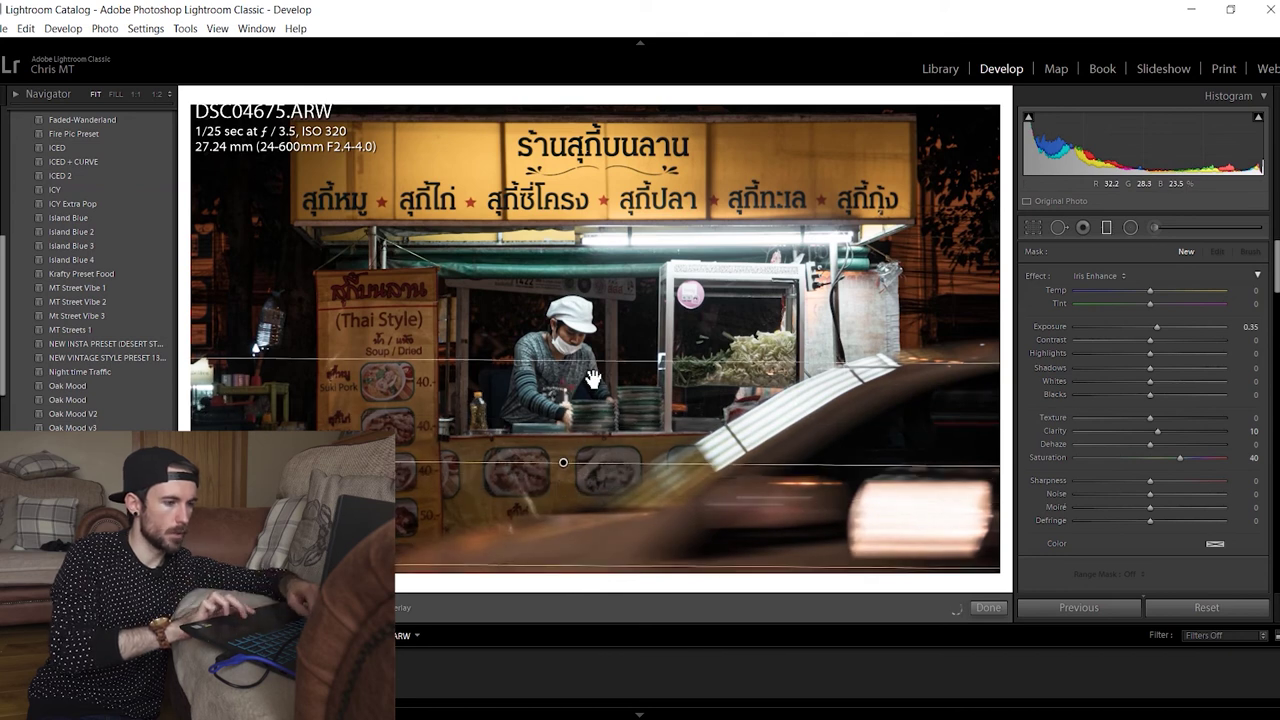
key(o)
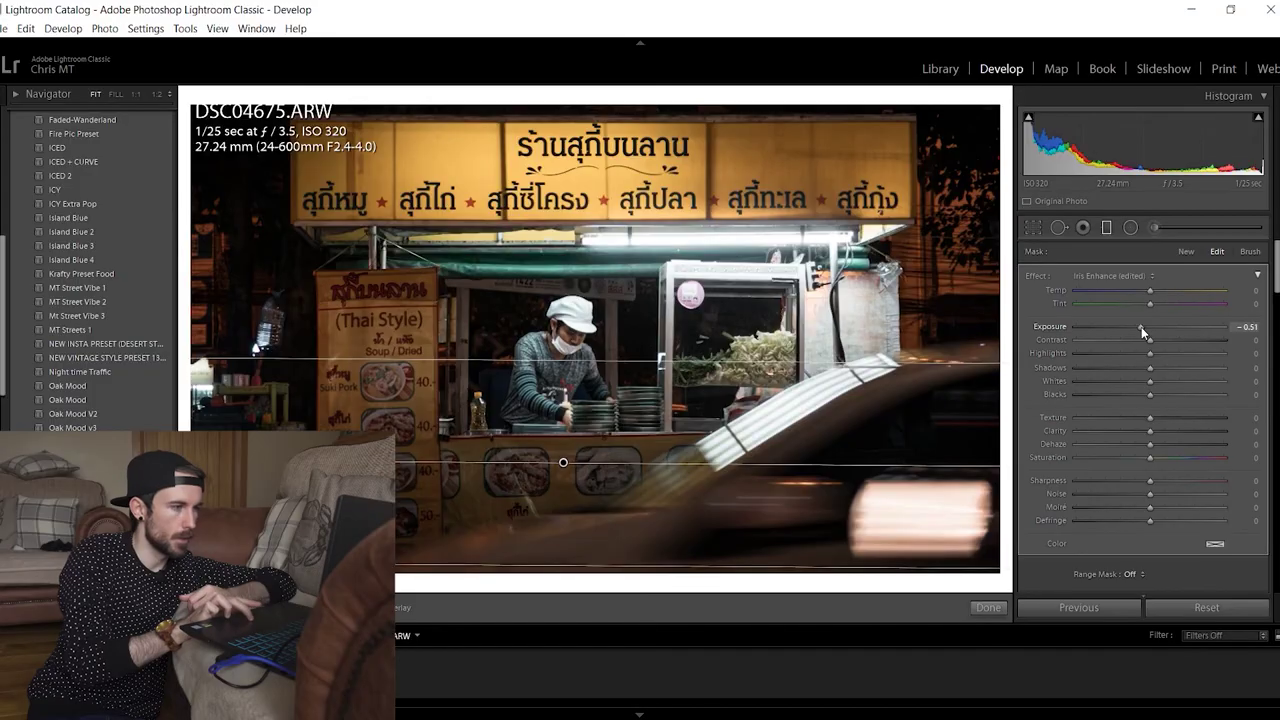
click(1104, 232)
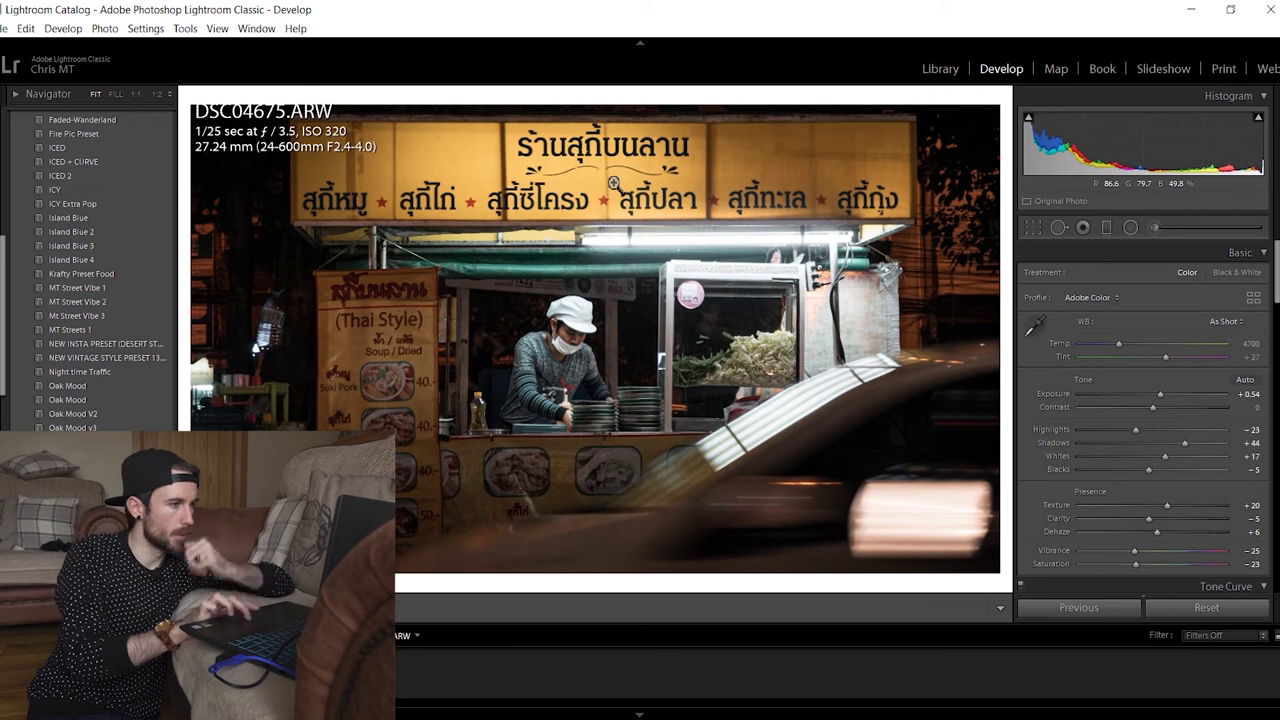
Add a large radial filter around the stall with Feather 53 and slightly darken the area outside it, leaving its other adjustments at 0
click(1130, 227)
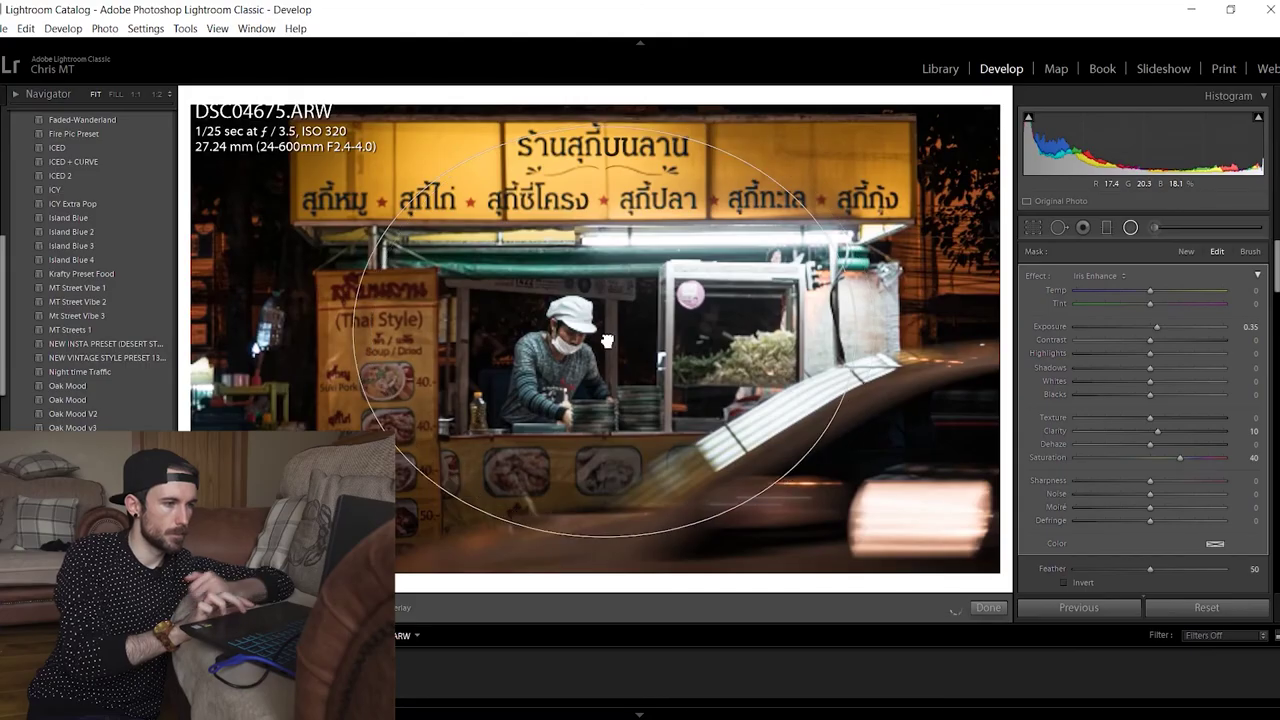
drag(1150, 568, 1219, 569)
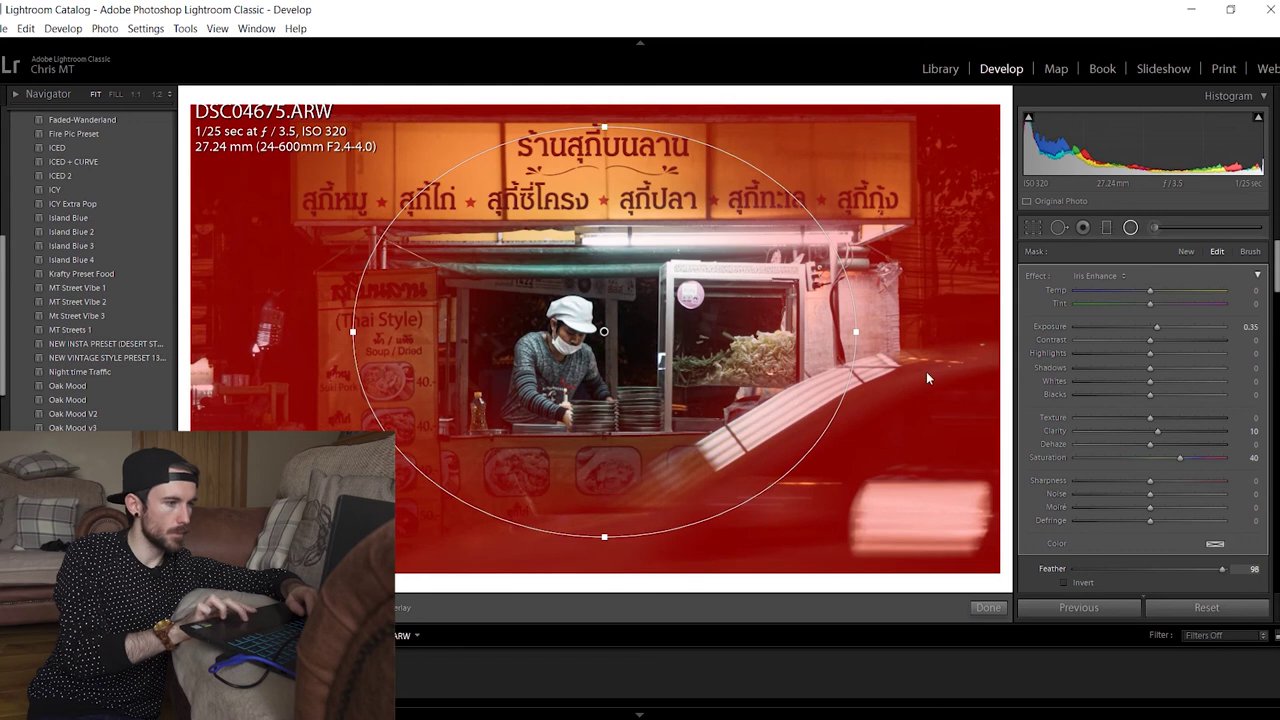
drag(856, 331, 933, 336)
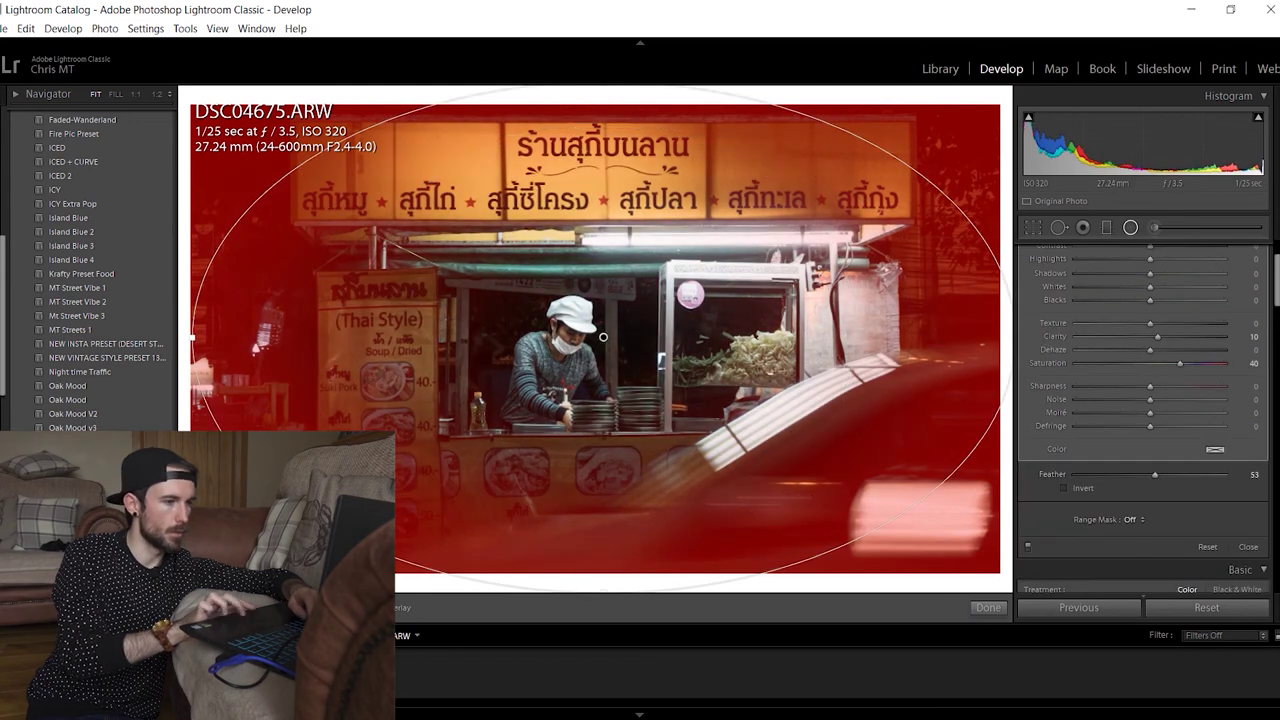
drag(1277, 287, 1276, 268)
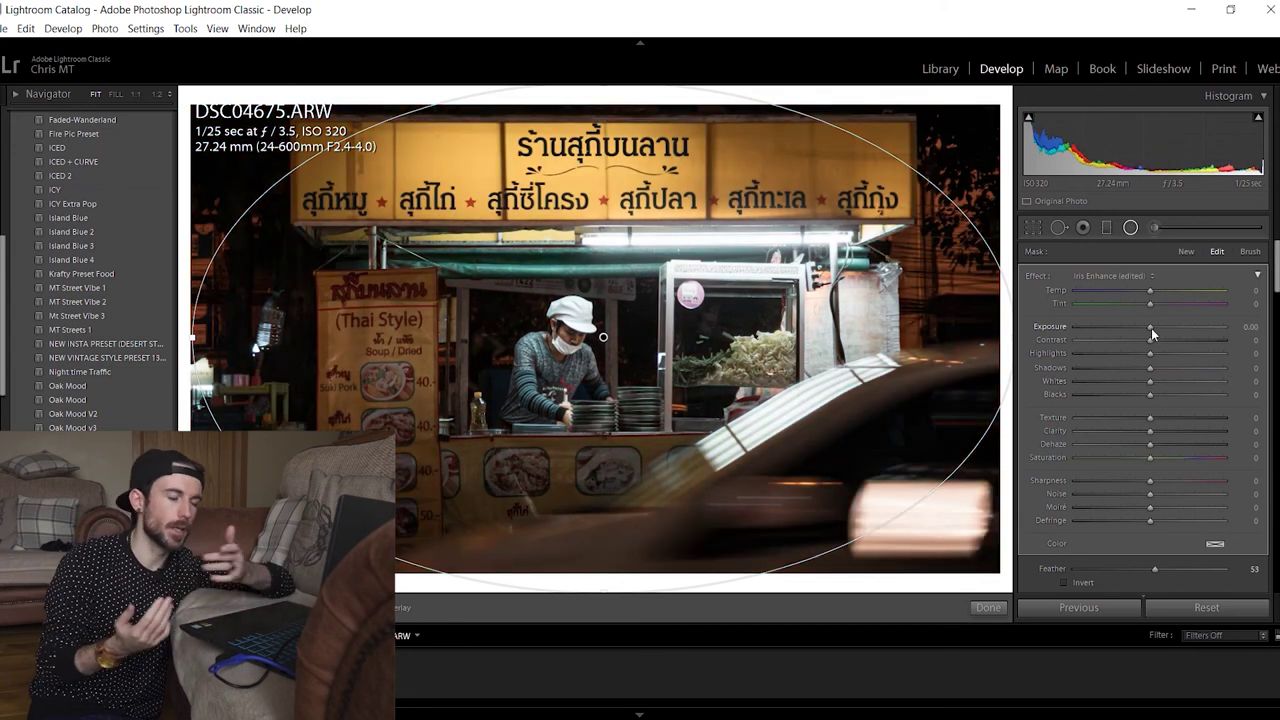
drag(1151, 328, 1147, 326)
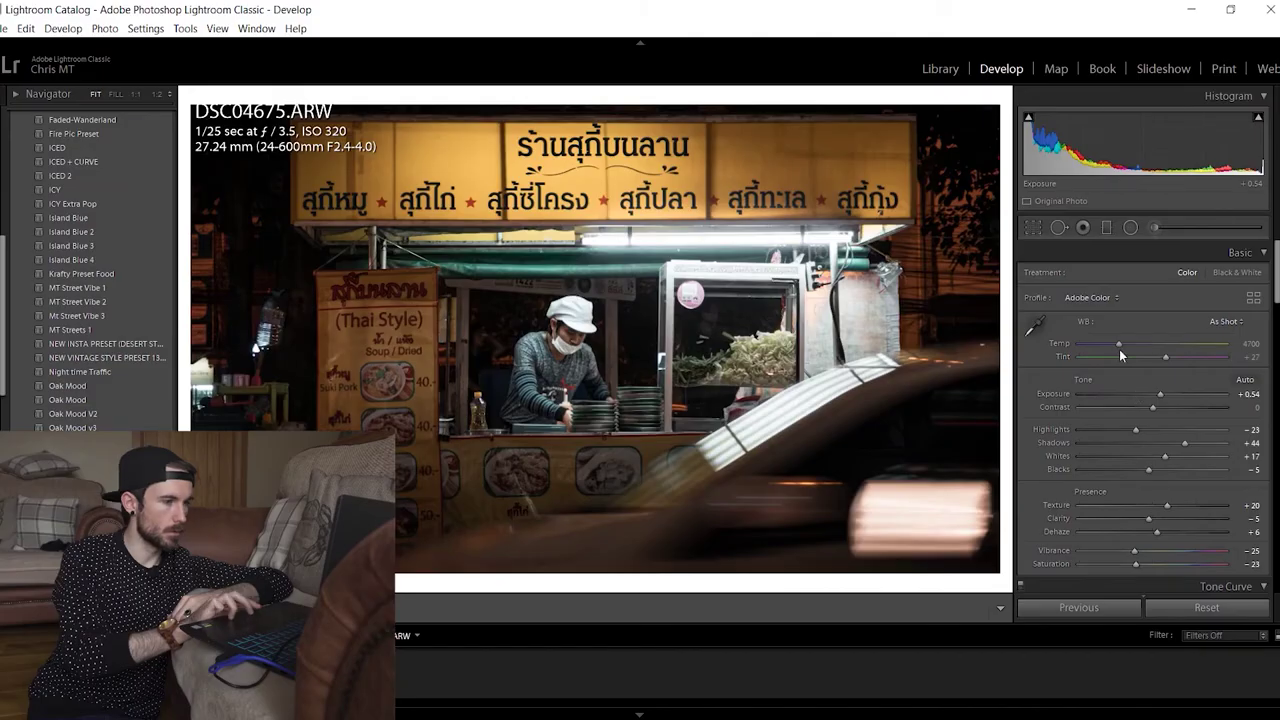
Try a Temp of 6326, reset it, sample the white balance from the photo, and undo the sampled result
drag(1114, 342, 1144, 347)
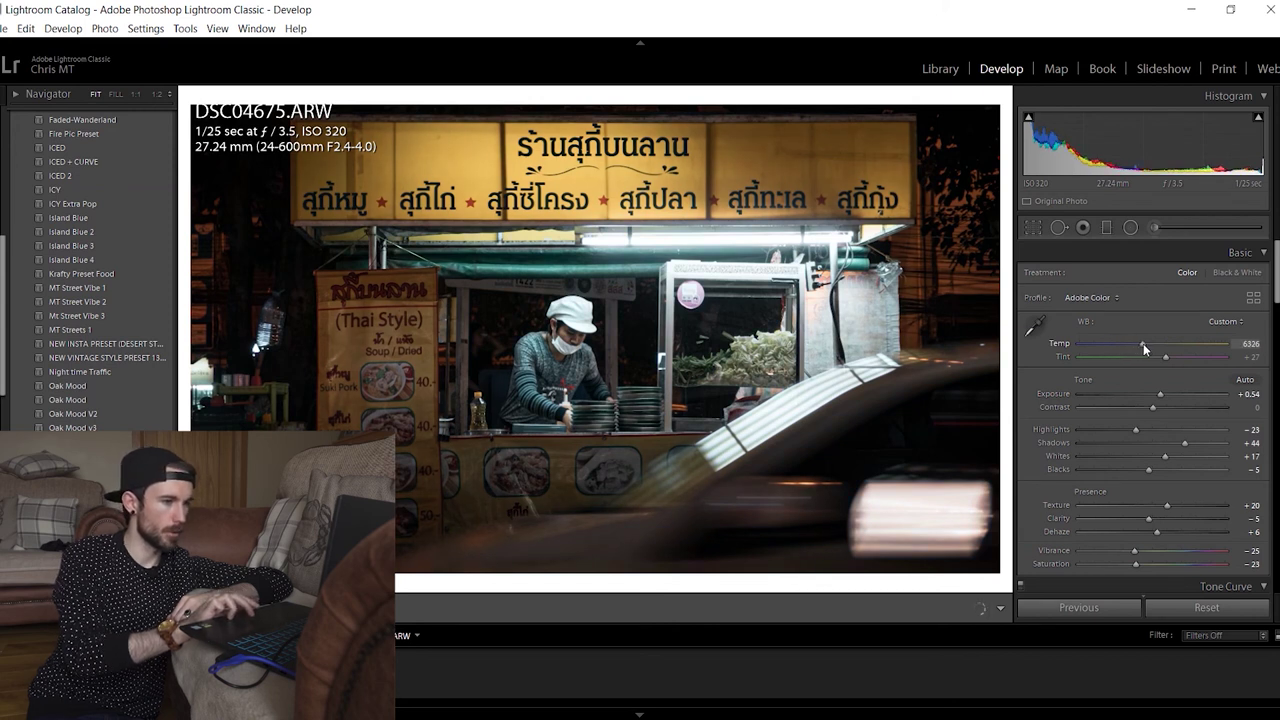
double_click(1144, 345)
click(1033, 322)
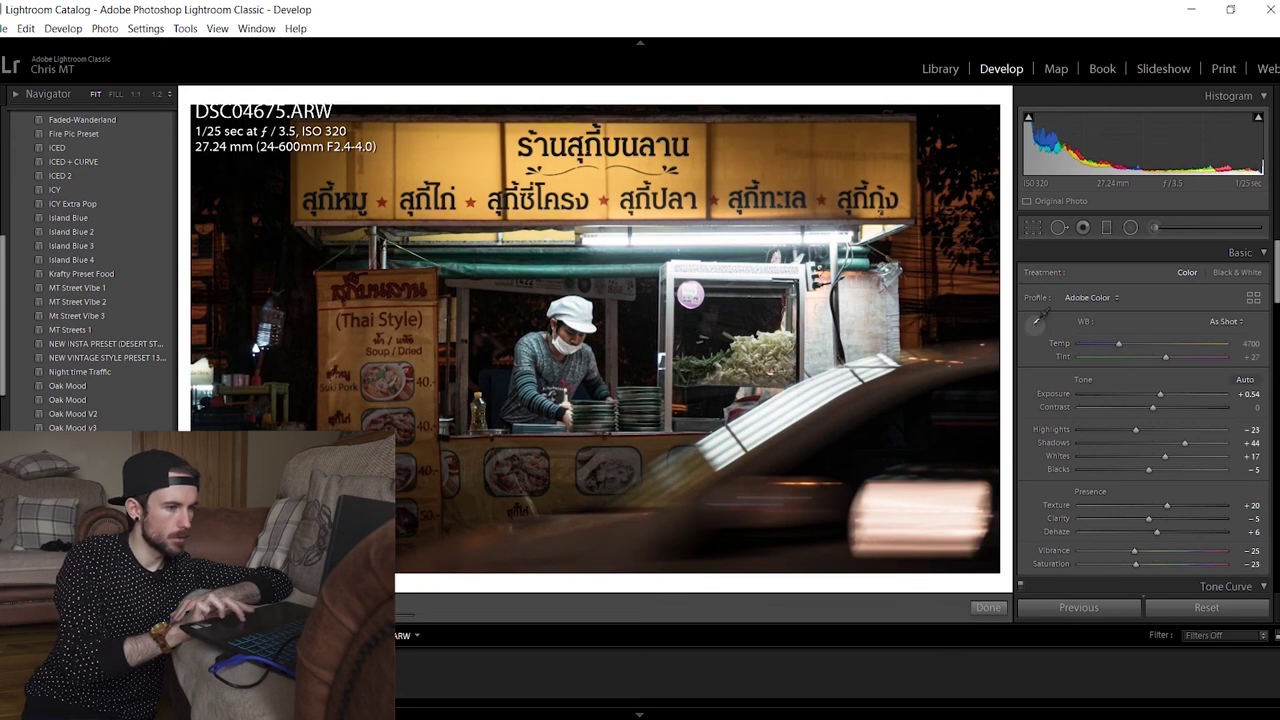
key(Escape)
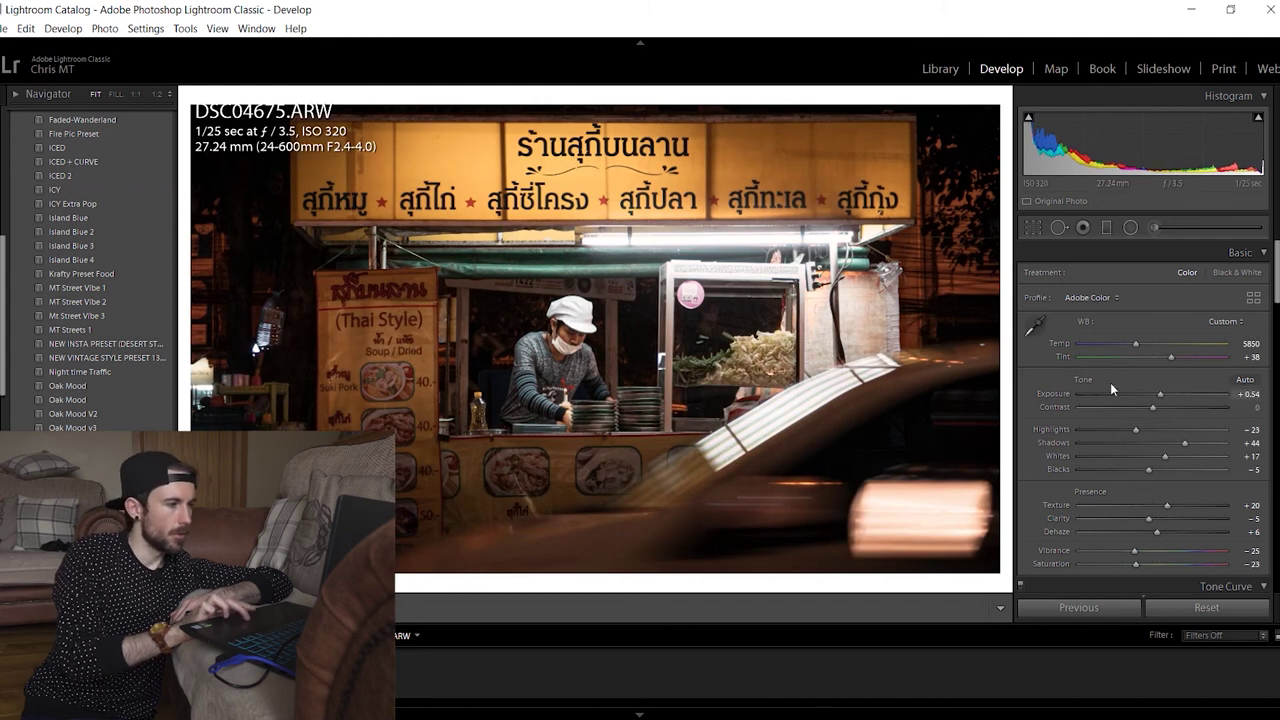
key(ctrl+z)
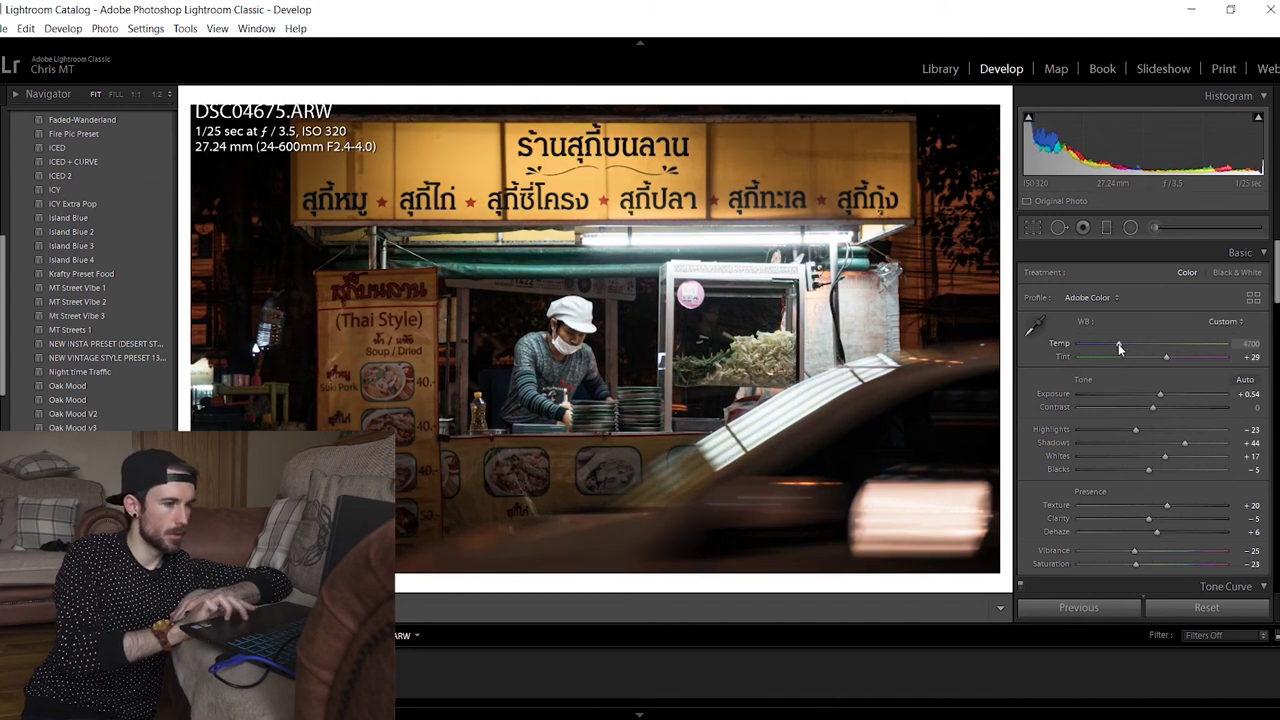
Set the food stall photo's white balance to Temp 4837 and Tint 29
drag(1118, 345, 1121, 347)
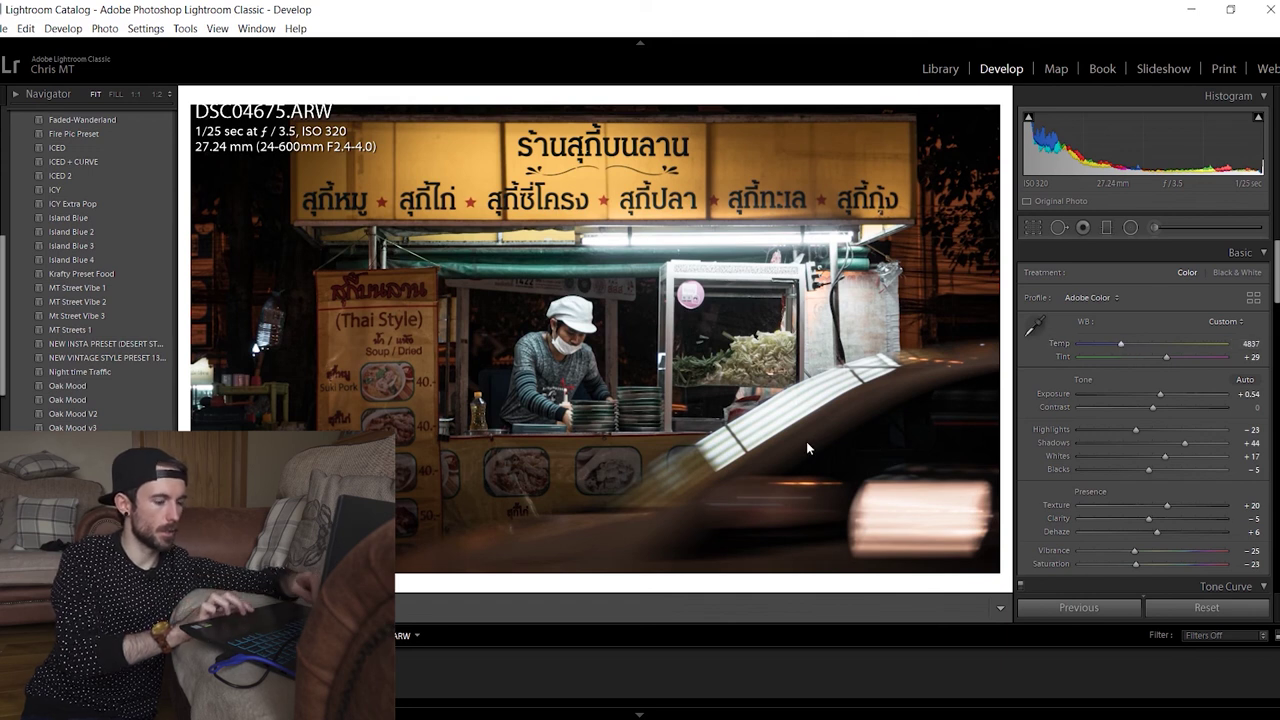
Review the finished food stall photo with the interface blacked out and at 1:1, and compare it with the before version
key(l)
key(l)
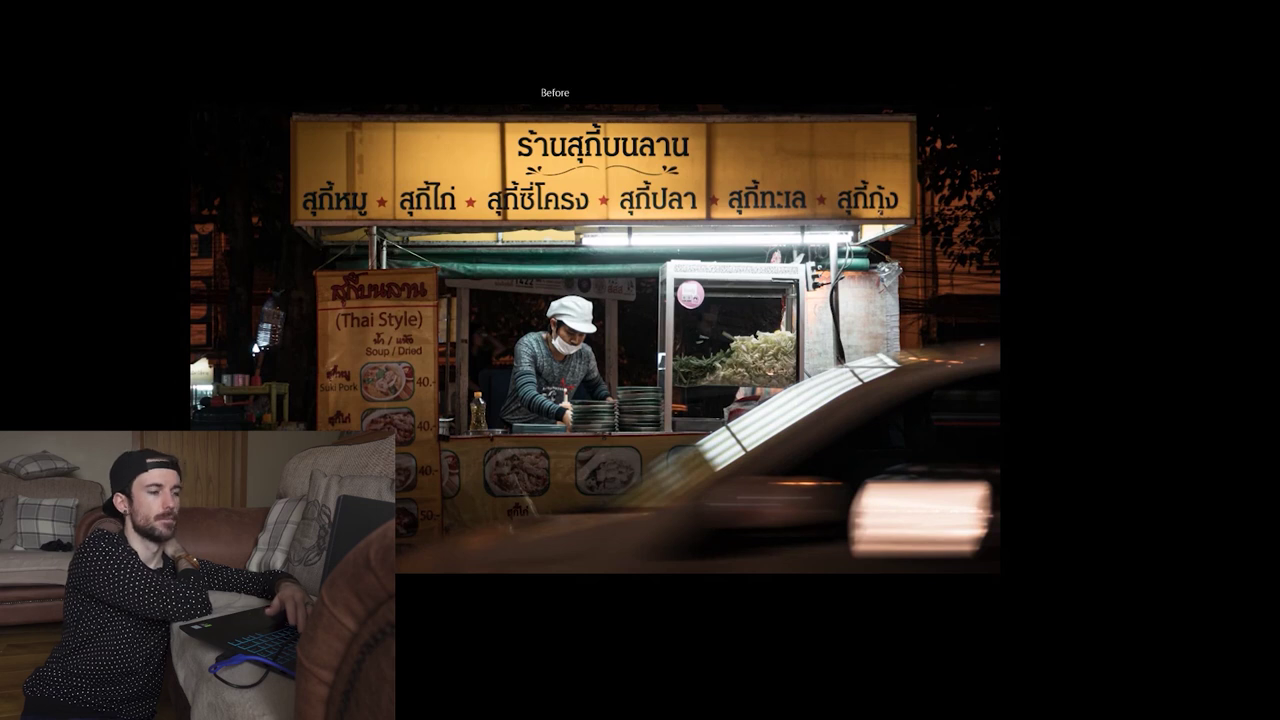
key(y)
key(y)
key(l)
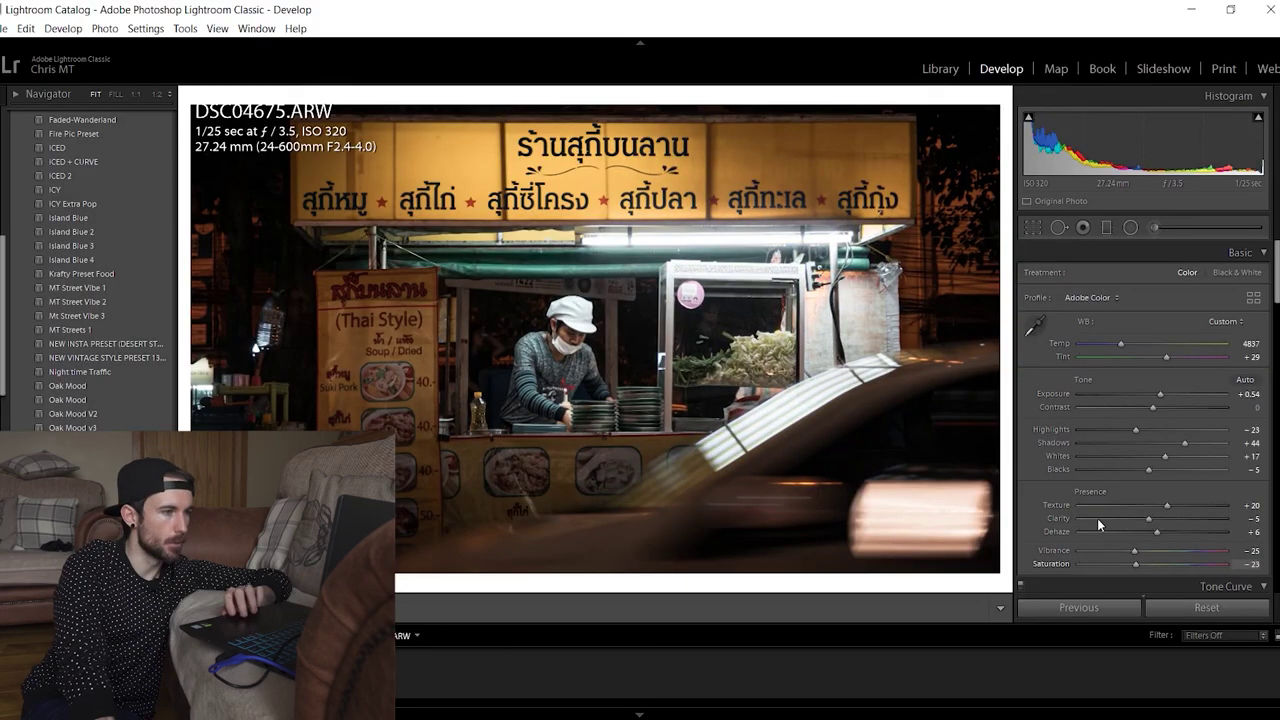
click(722, 241)
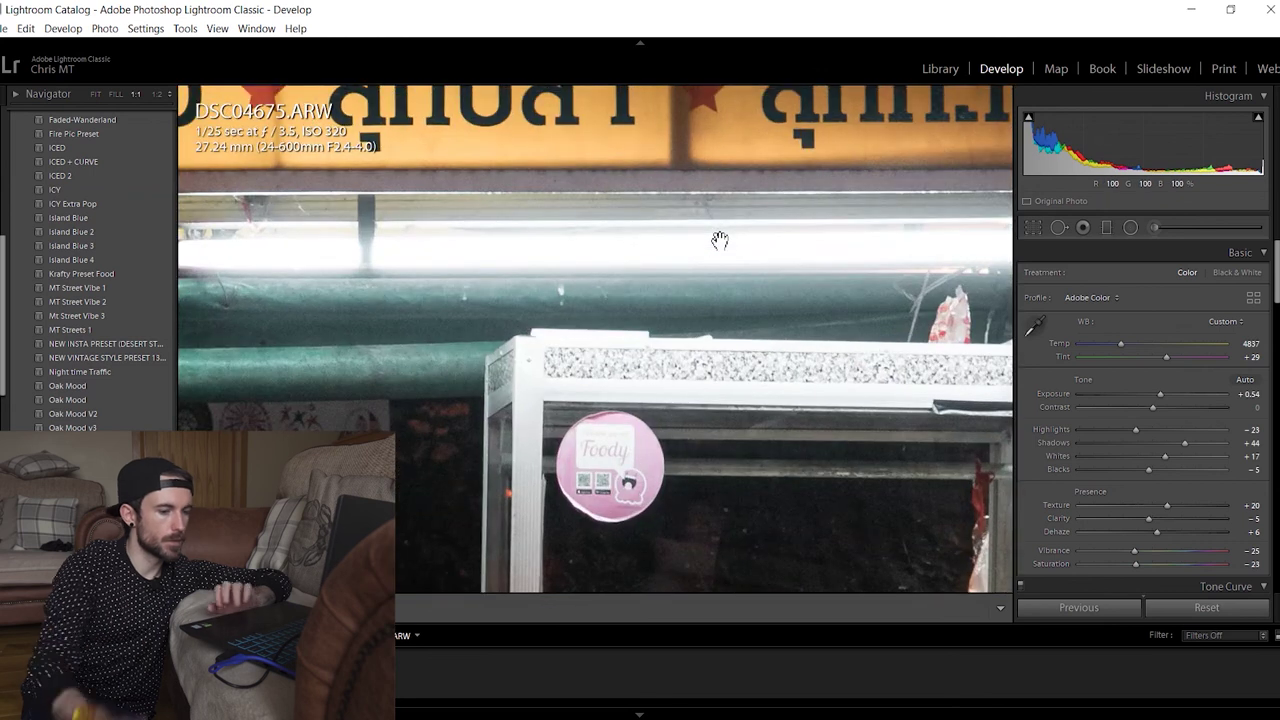
click(720, 241)
key(backslash)
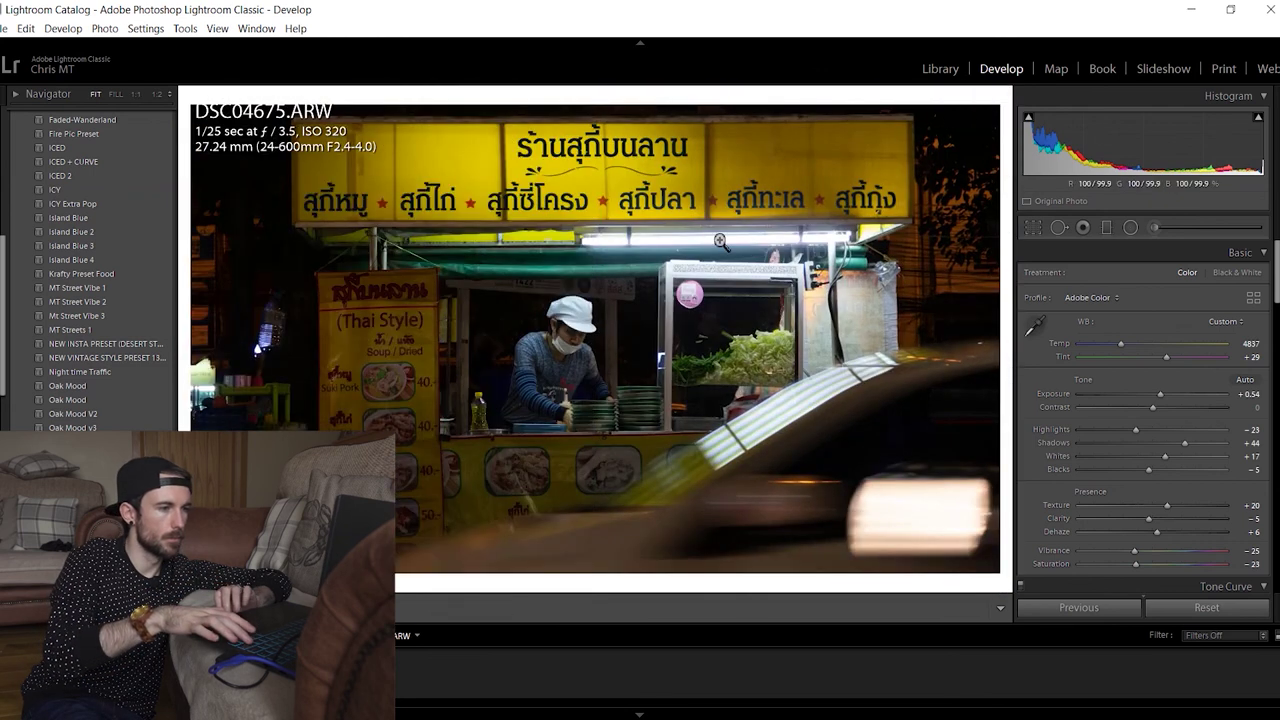
key(backslash)
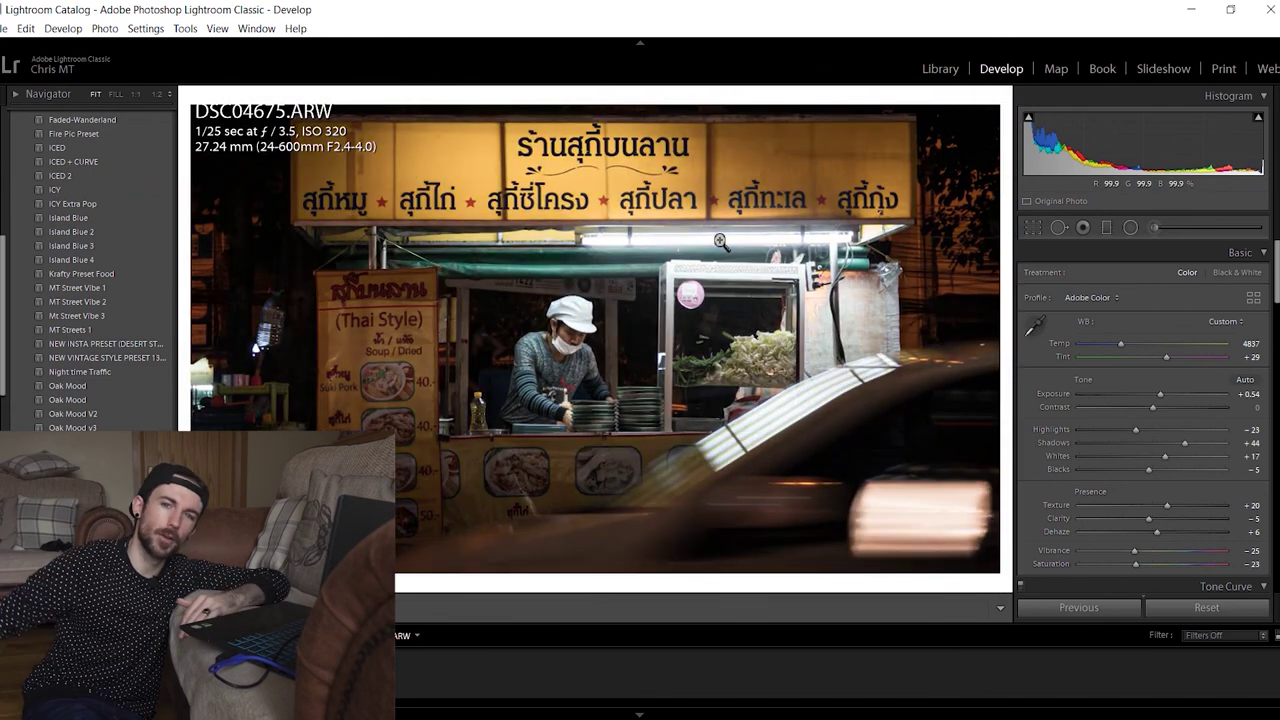